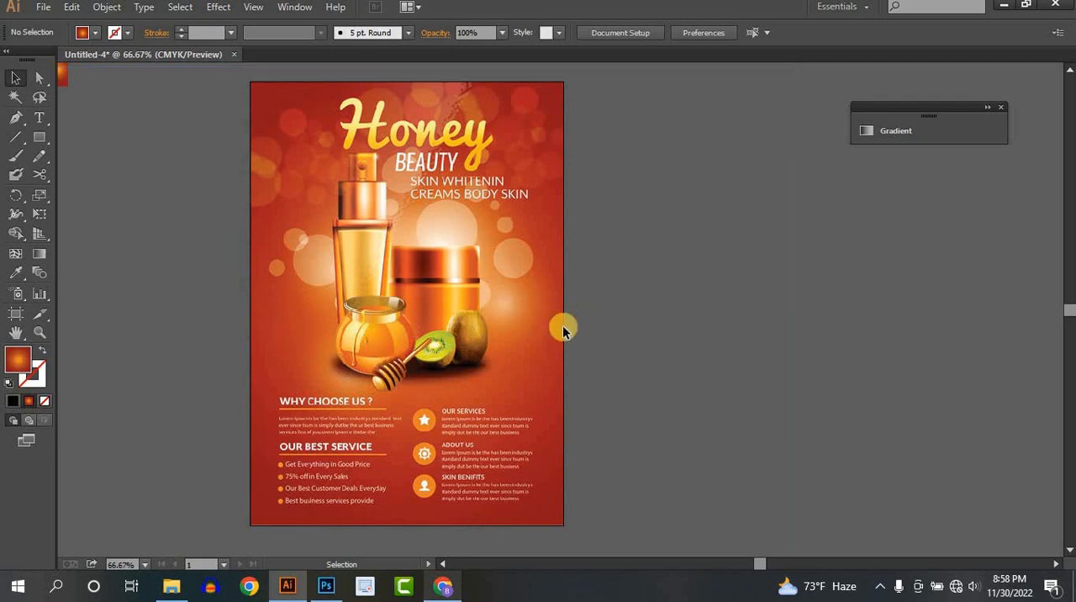
- Examine the finished Honey Beauty flyer up close, from the headline and products to the service text
{"action": "scroll", "coordinate": [395, 322], "scroll_direction": "up", "scroll_amount": 1}
{"action": "key", "text": "space"}
{"action": "left_click_drag", "start_coordinate": [432, 229], "coordinate": [463, 274]}
{"action": "left_click_drag", "start_coordinate": [572, 316], "coordinate": [618, 492]}
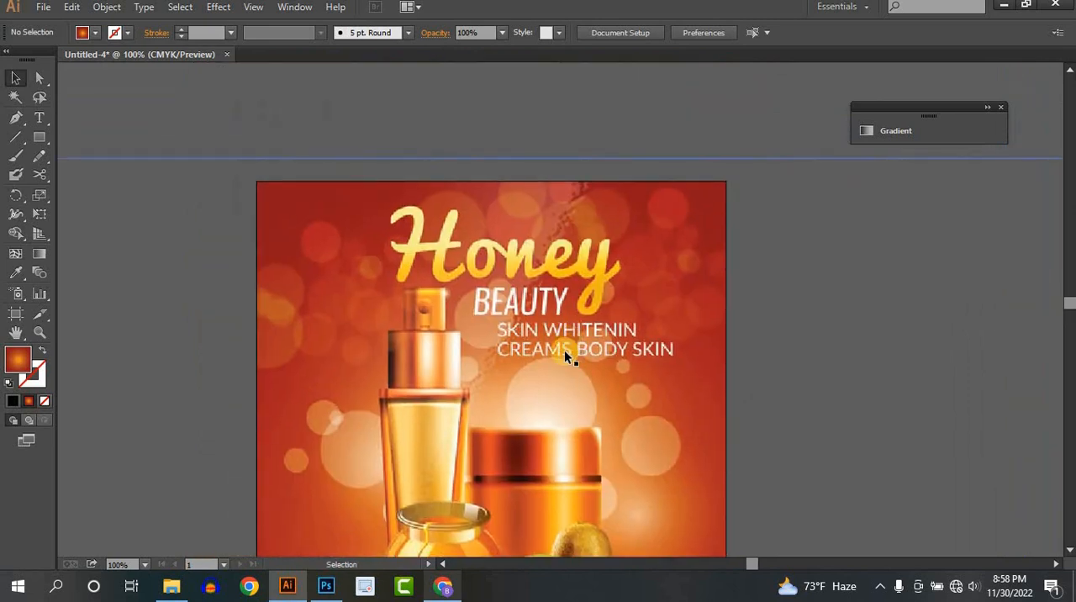
{"action": "key", "text": "space"}
{"action": "left_click_drag", "start_coordinate": [559, 384], "coordinate": [505, 174]}
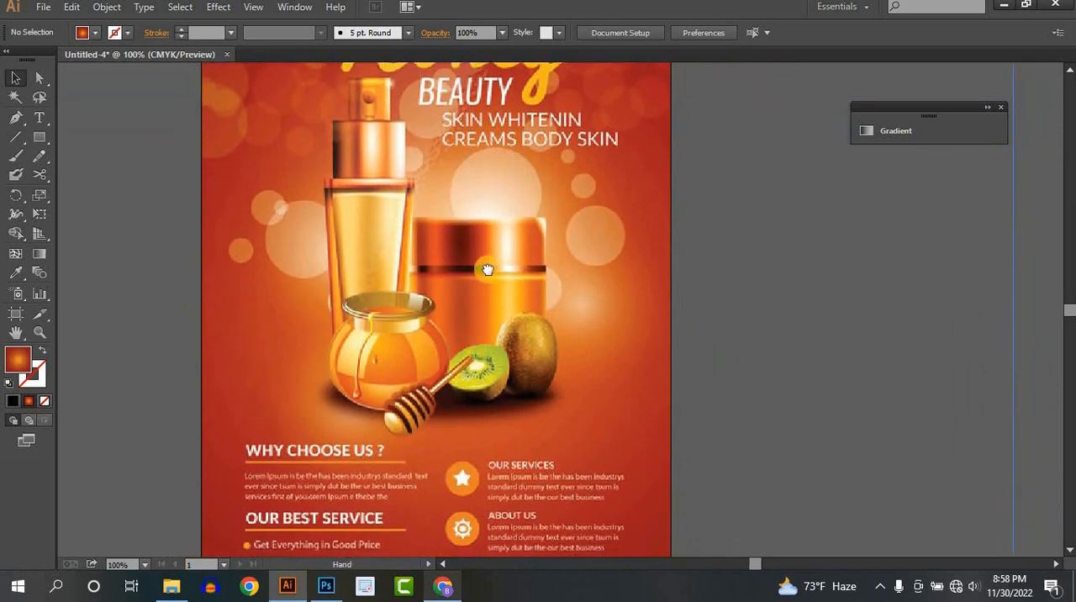
{"action": "left_click_drag", "start_coordinate": [486, 281], "coordinate": [520, 120]}
{"action": "left_click_drag", "start_coordinate": [508, 187], "coordinate": [385, 326]}
{"action": "key", "text": "ctrl+minus"}
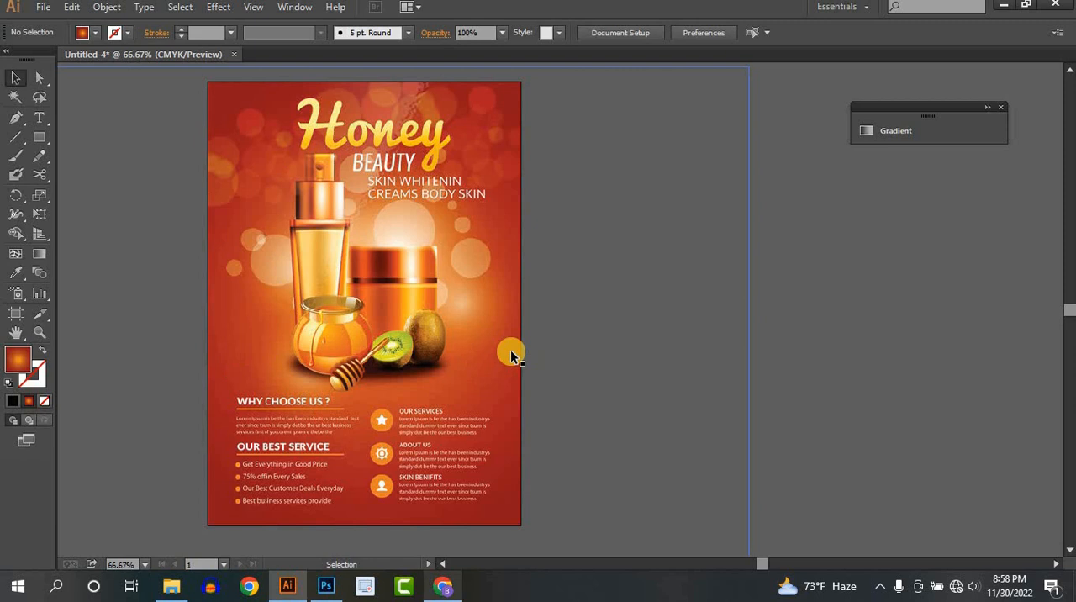
{"action": "left_click_drag", "start_coordinate": [533, 350], "coordinate": [479, 366]}
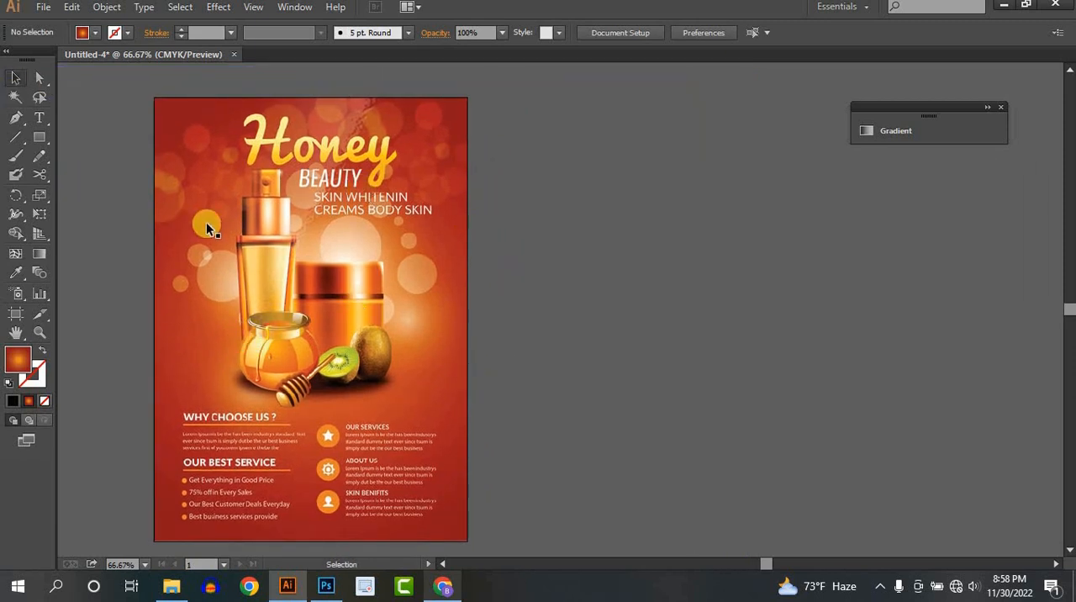
{"action": "left_click", "coordinate": [42, 7]}
{"action": "left_click", "coordinate": [71, 29]}
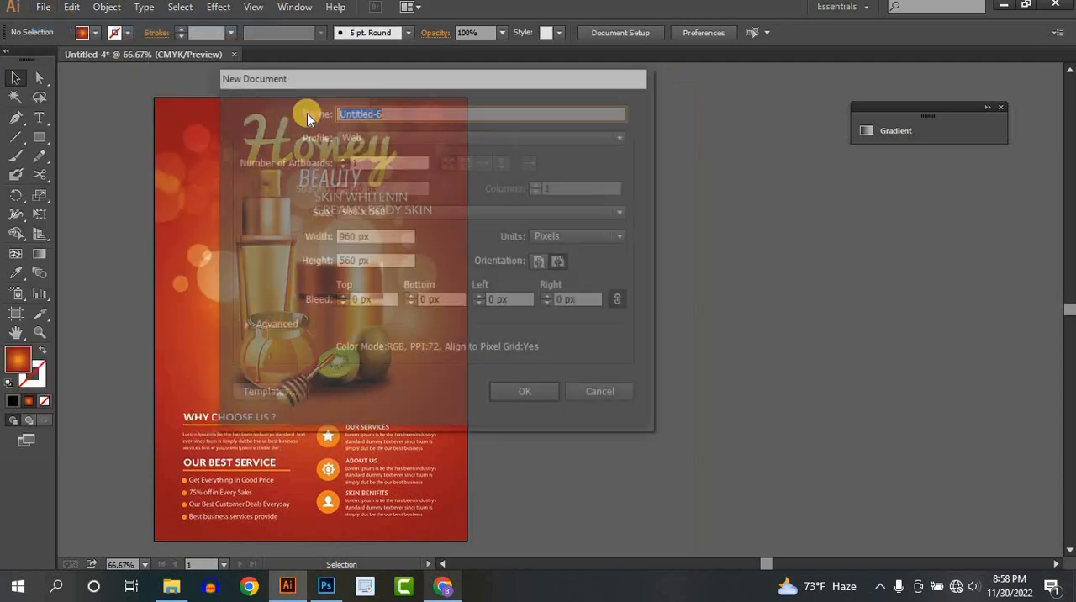
{"action": "left_click", "coordinate": [356, 133]}
{"action": "left_click", "coordinate": [368, 173]}
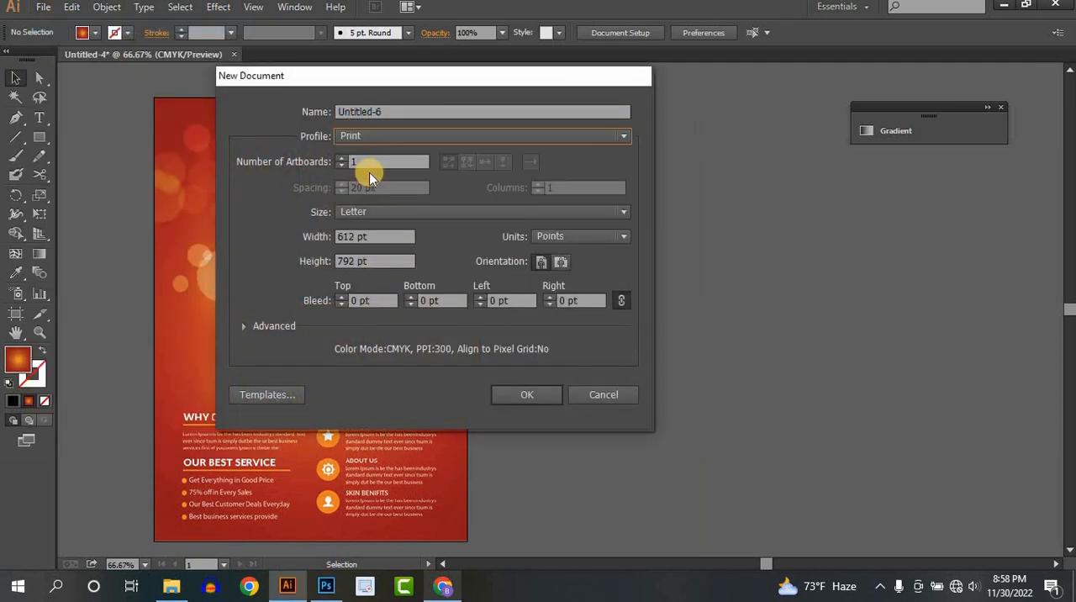
{"action": "left_click", "coordinate": [378, 211]}
{"action": "left_click", "coordinate": [357, 287]}
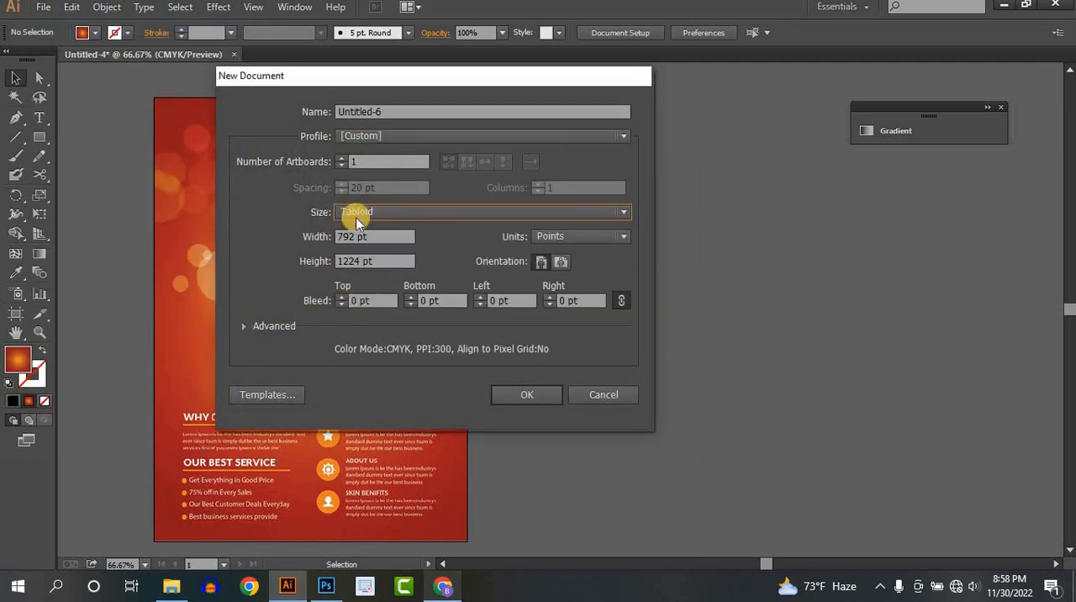
{"action": "left_click", "coordinate": [356, 211]}
{"action": "left_click", "coordinate": [357, 301]}
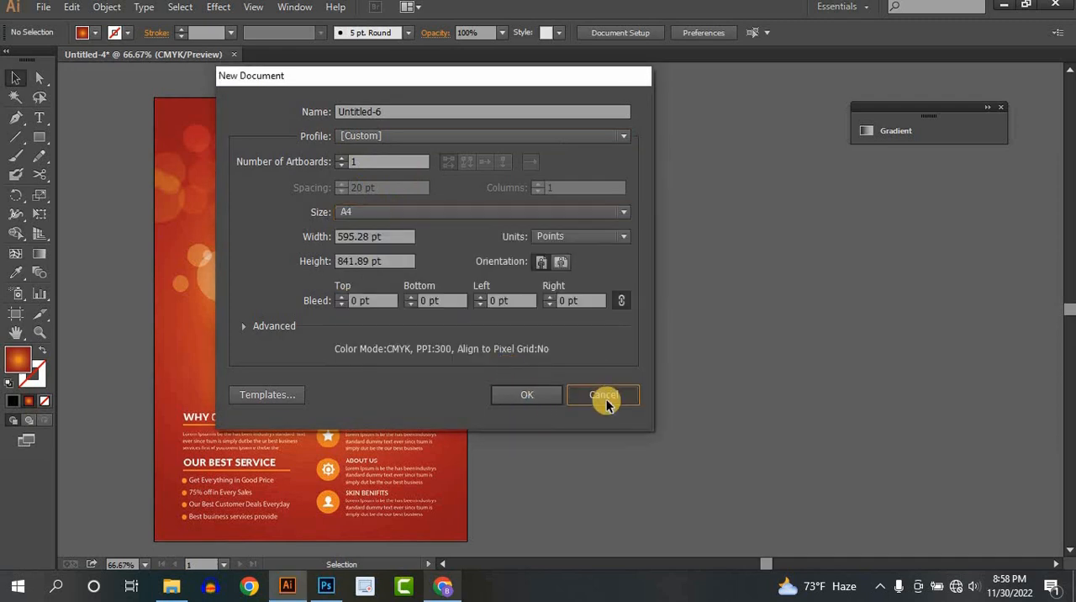
{"action": "left_click", "coordinate": [605, 397]}
- Move the finished flyer design off the artboard and place it just beside the artboard's right edge as a reference
{"action": "left_click_drag", "start_coordinate": [291, 301], "coordinate": [644, 304]}
{"action": "mouse_move", "coordinate": [471, 368]}
{"action": "left_mouse_down"}
{"action": "mouse_move", "coordinate": [503, 343]}
{"action": "mouse_move", "coordinate": [451, 368]}
{"action": "left_mouse_up"}
{"action": "left_click", "coordinate": [448, 346]}
{"action": "left_click_drag", "start_coordinate": [626, 373], "coordinate": [627, 367]}
{"action": "left_click", "coordinate": [326, 311]}
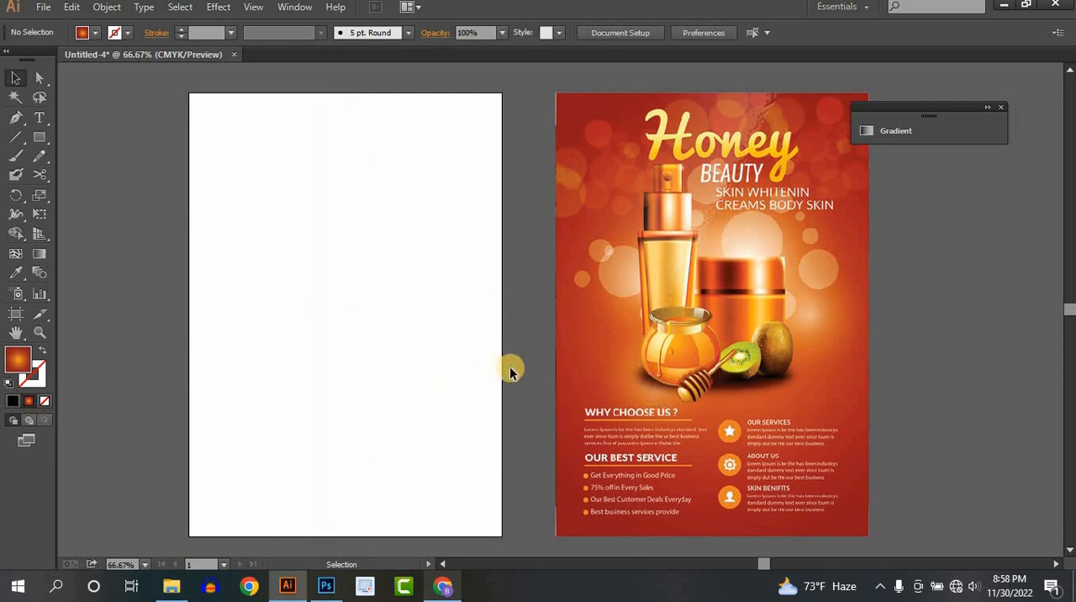
{"action": "left_click_drag", "start_coordinate": [573, 368], "coordinate": [562, 367]}
{"action": "left_click", "coordinate": [468, 370]}
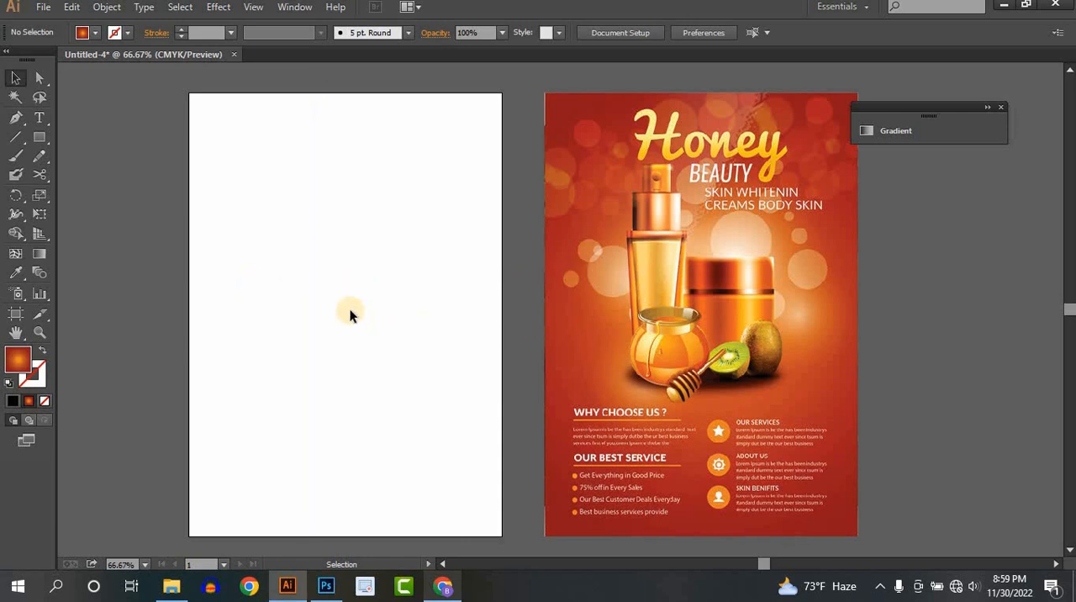
- Delete the small red gradient rectangle lying on the canvas to the left of the artboard
{"action": "scroll", "coordinate": [430, 312], "scroll_direction": "left", "scroll_amount": 2}
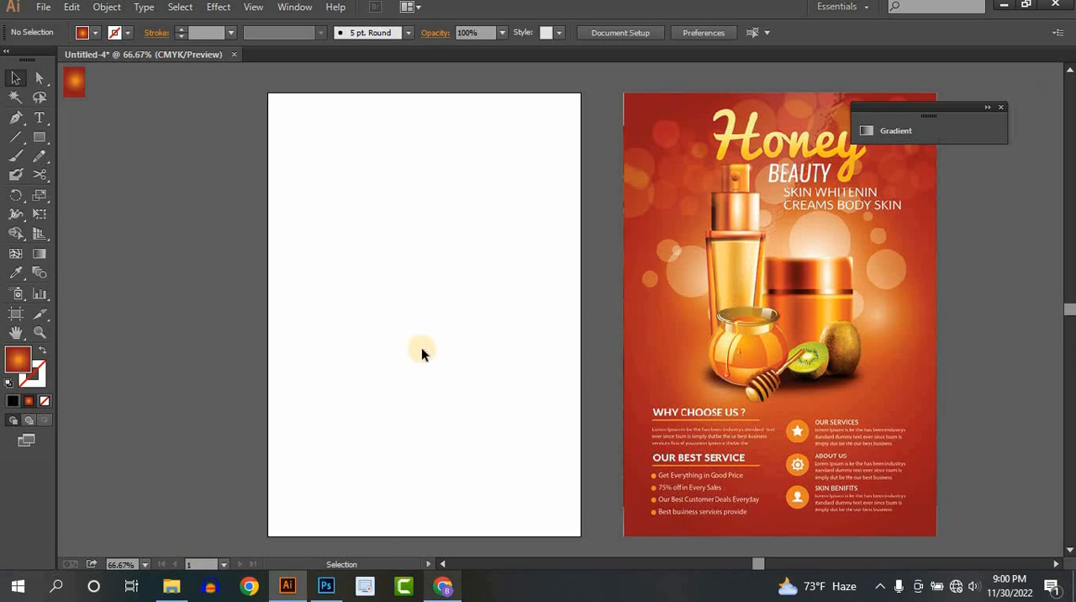
{"action": "left_click_drag", "start_coordinate": [421, 347], "coordinate": [389, 333]}
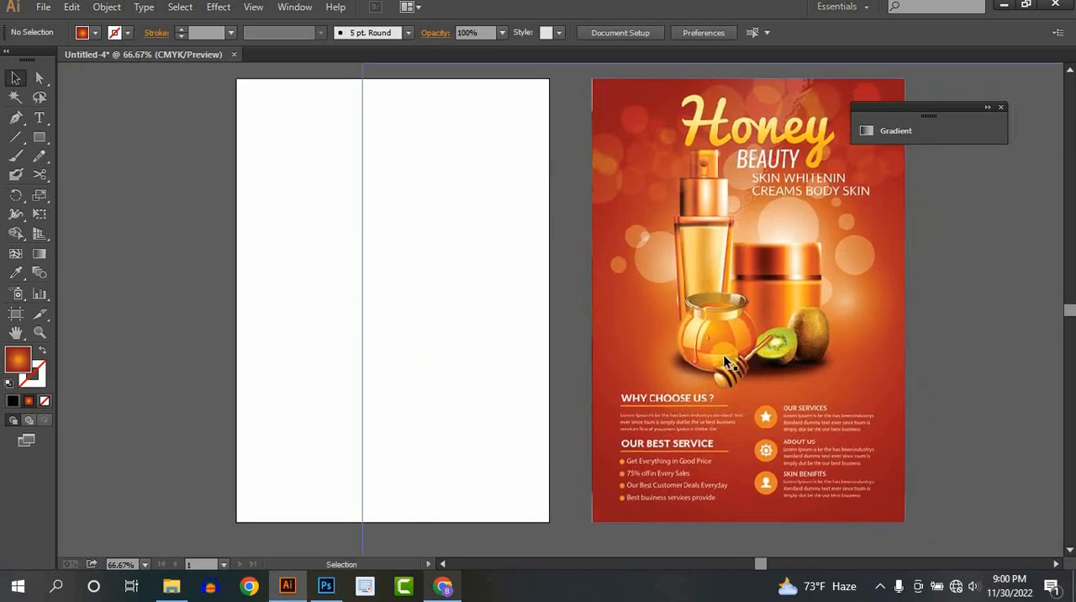
{"action": "left_click_drag", "start_coordinate": [576, 245], "coordinate": [564, 259]}
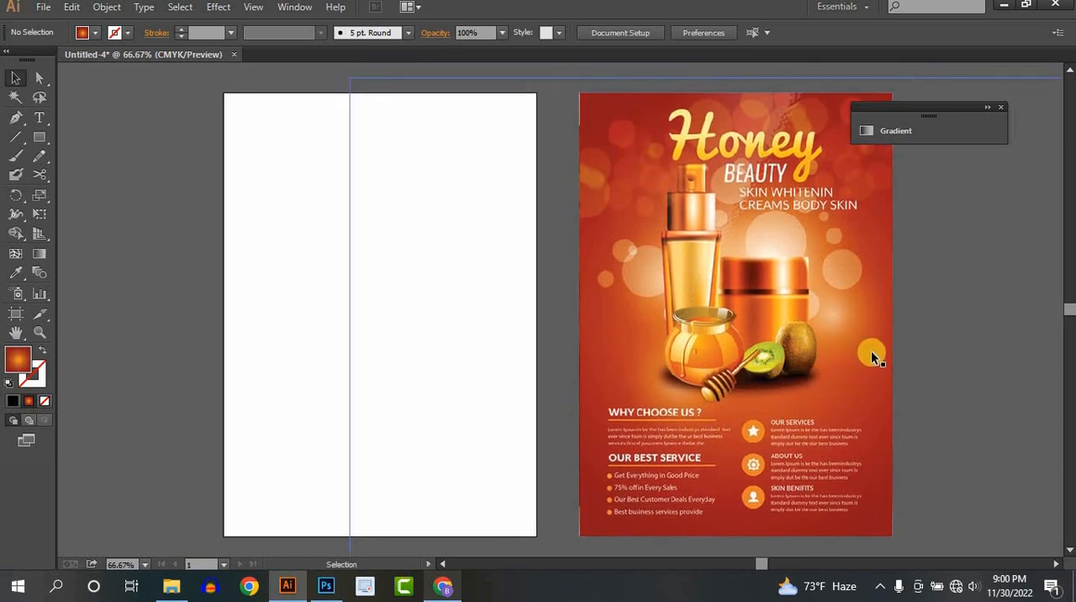
{"action": "left_click_drag", "start_coordinate": [291, 271], "coordinate": [300, 269]}
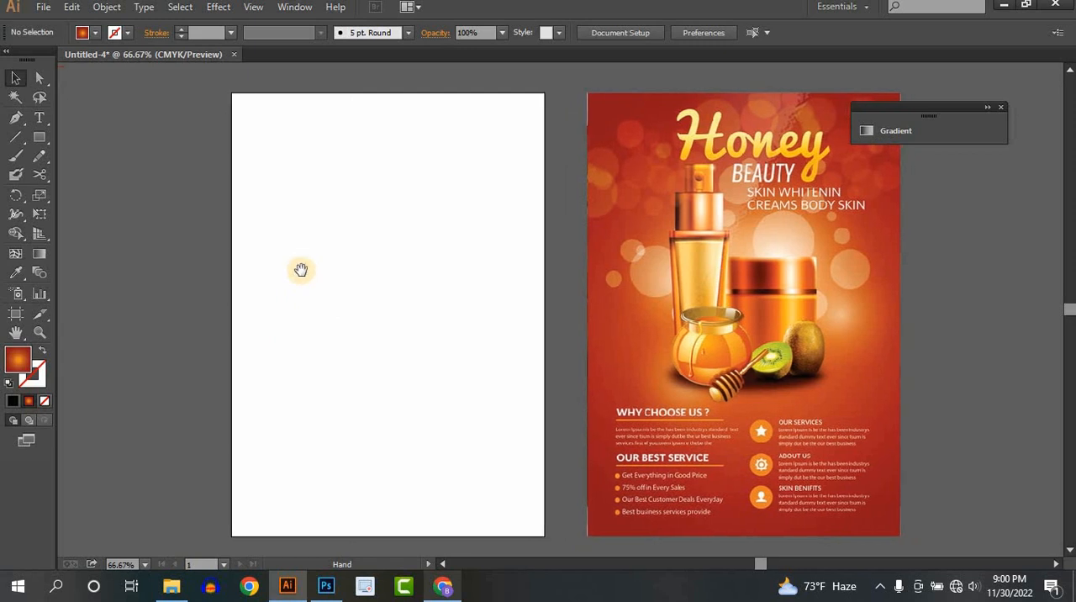
{"action": "left_click_drag", "start_coordinate": [103, 156], "coordinate": [128, 157]}
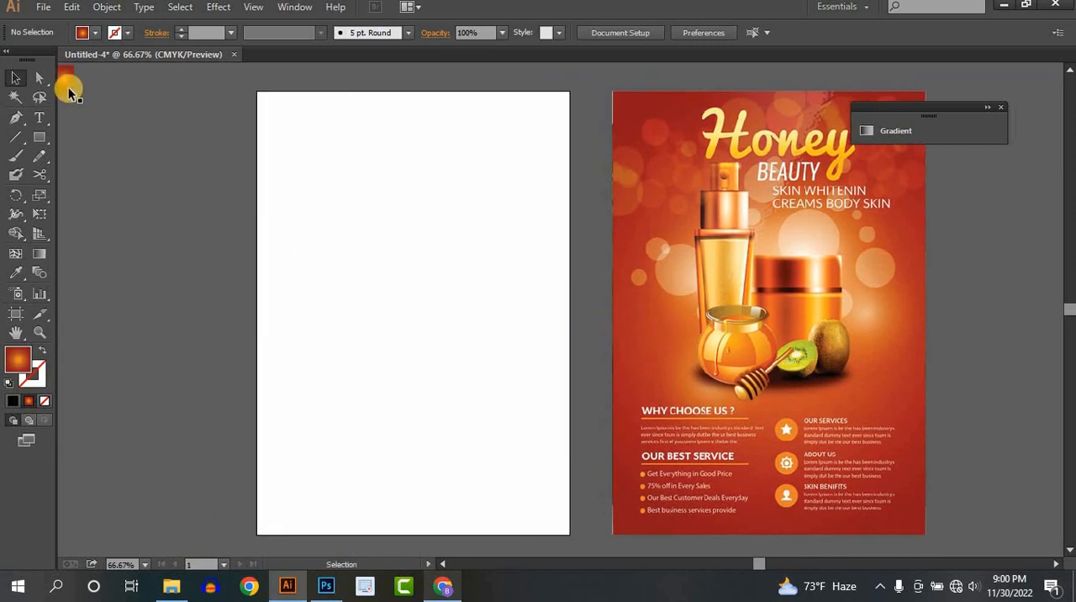
{"action": "left_click_drag", "start_coordinate": [66, 88], "coordinate": [158, 144]}
{"action": "left_click", "coordinate": [202, 199]}
{"action": "left_click", "coordinate": [159, 142]}
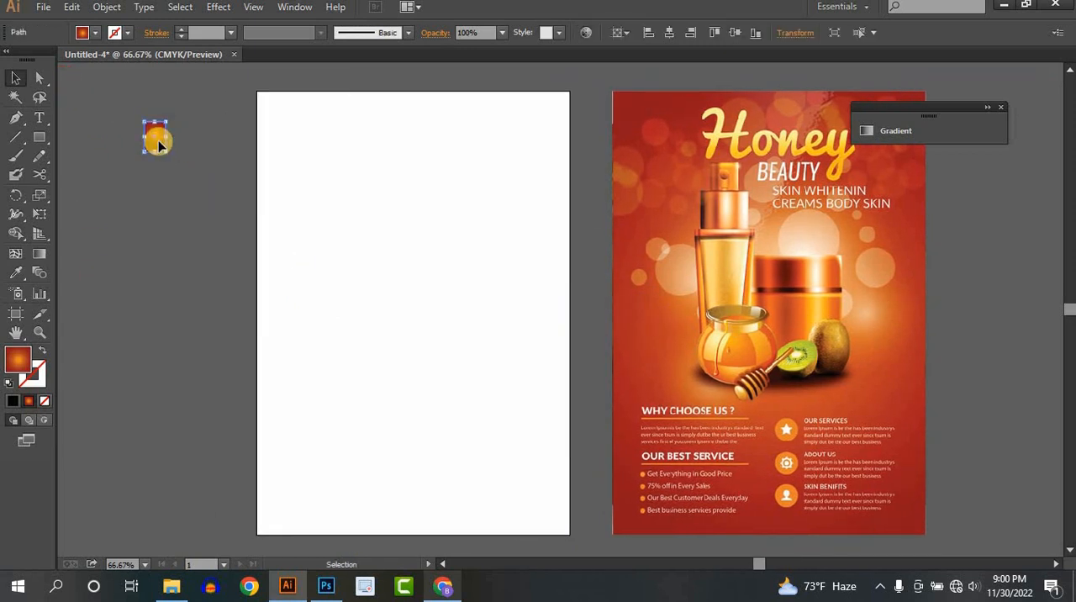
{"action": "key", "text": "Delete"}
- Sample the dark red near the reference flyer's bottom-right corner as fill and copy its hex code 8F191C
{"action": "left_click_drag", "start_coordinate": [463, 233], "coordinate": [421, 228]}
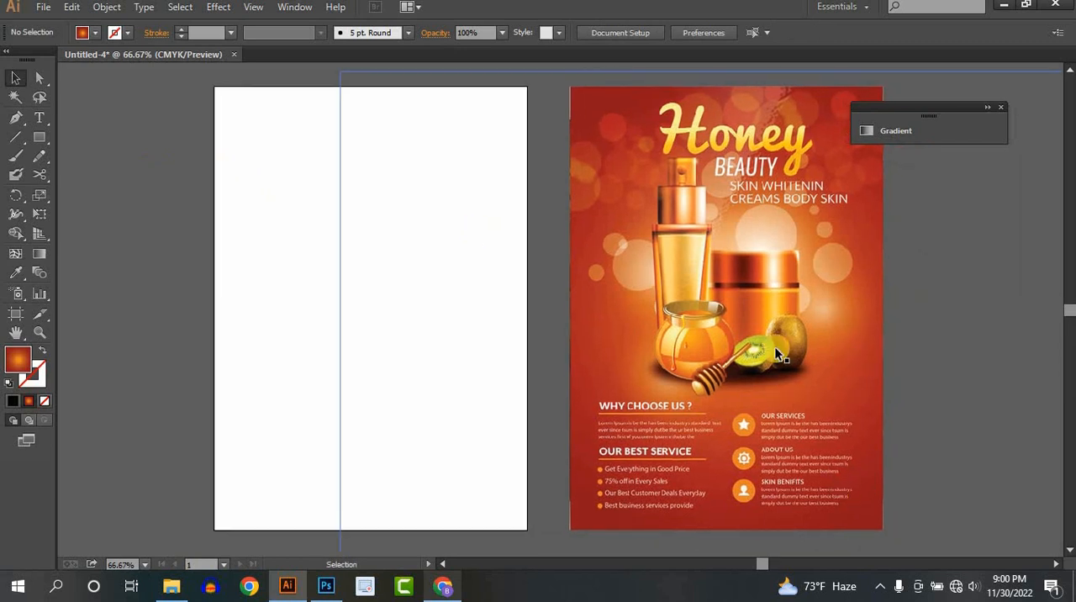
{"action": "left_click", "coordinate": [15, 272]}
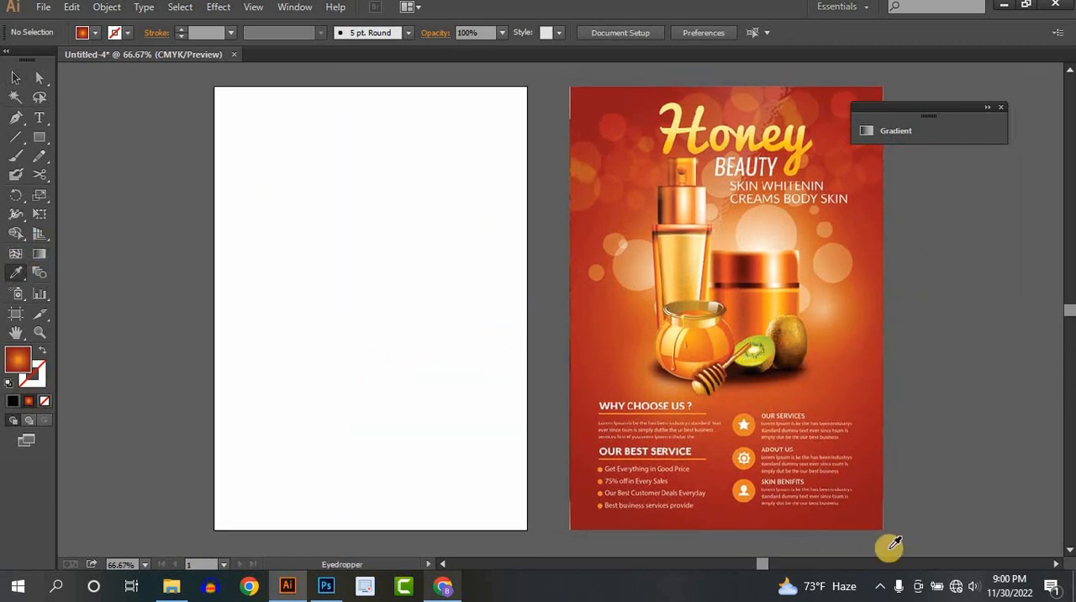
{"action": "left_click", "coordinate": [874, 504]}
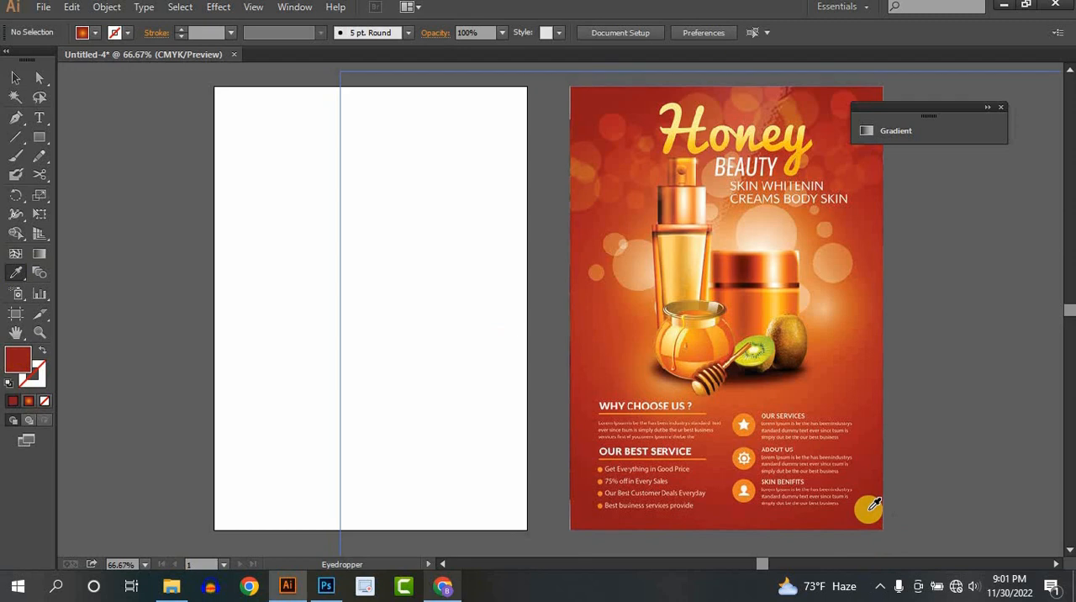
{"action": "double_click", "coordinate": [15, 358]}
{"action": "right_click", "coordinate": [884, 263]}
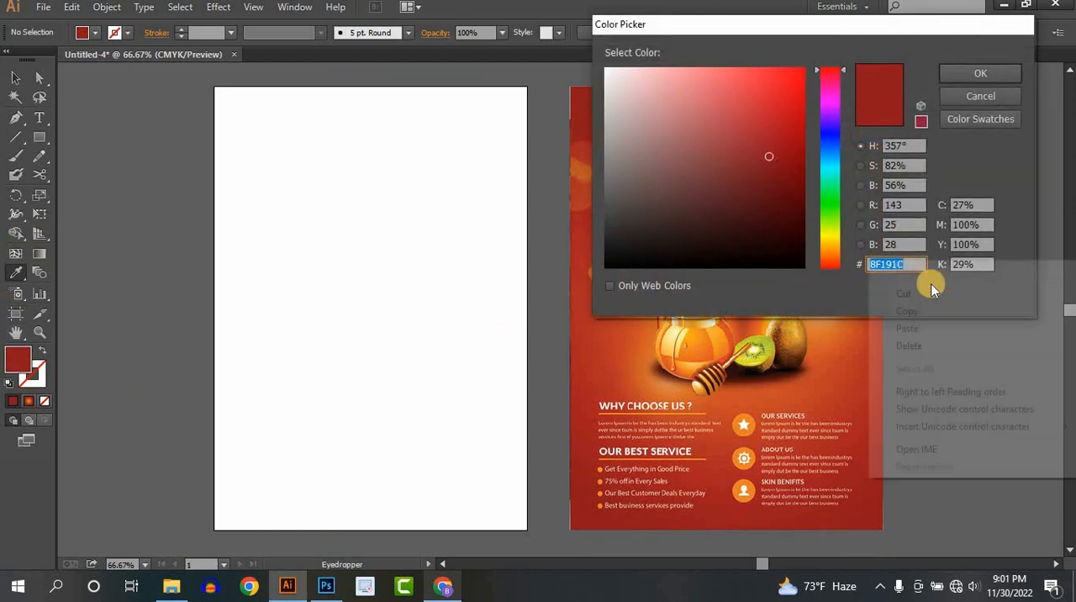
{"action": "left_click", "coordinate": [935, 311]}
{"action": "left_click", "coordinate": [966, 74]}
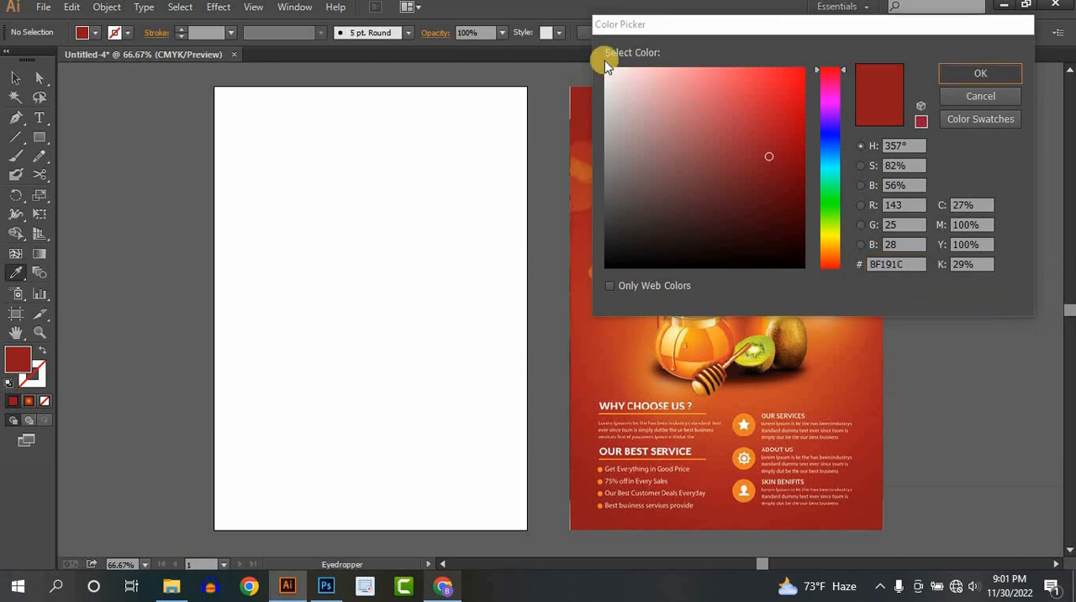
- Paste the hex code 8F191C as text on the artboard, enlarge it and place it near the top
{"action": "left_click", "coordinate": [39, 102]}
{"action": "key", "text": "t"}
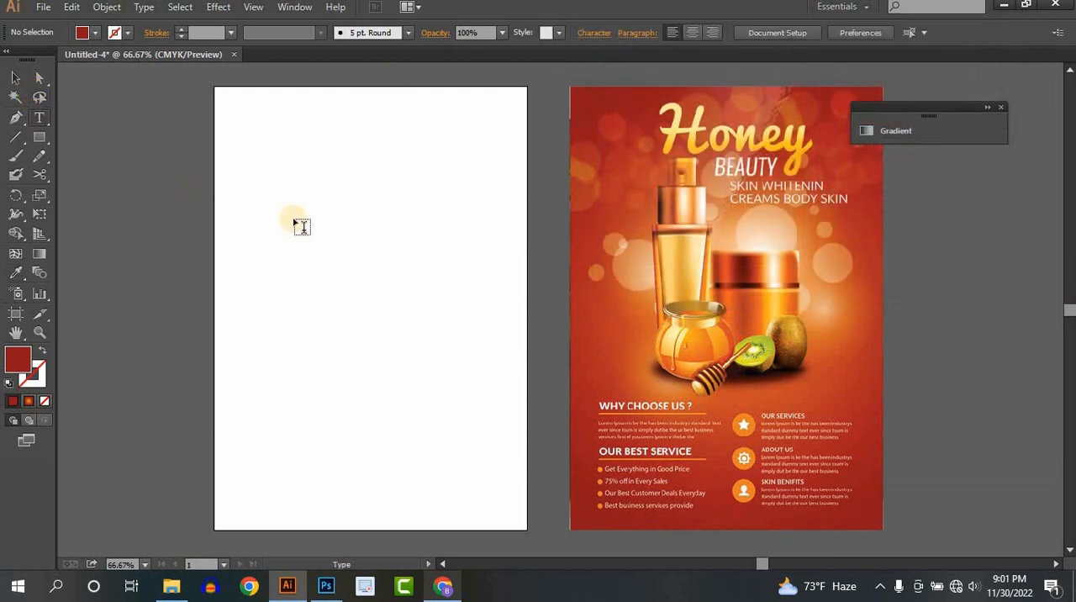
{"action": "left_click", "coordinate": [320, 217]}
{"action": "key", "text": "ctrl+v"}
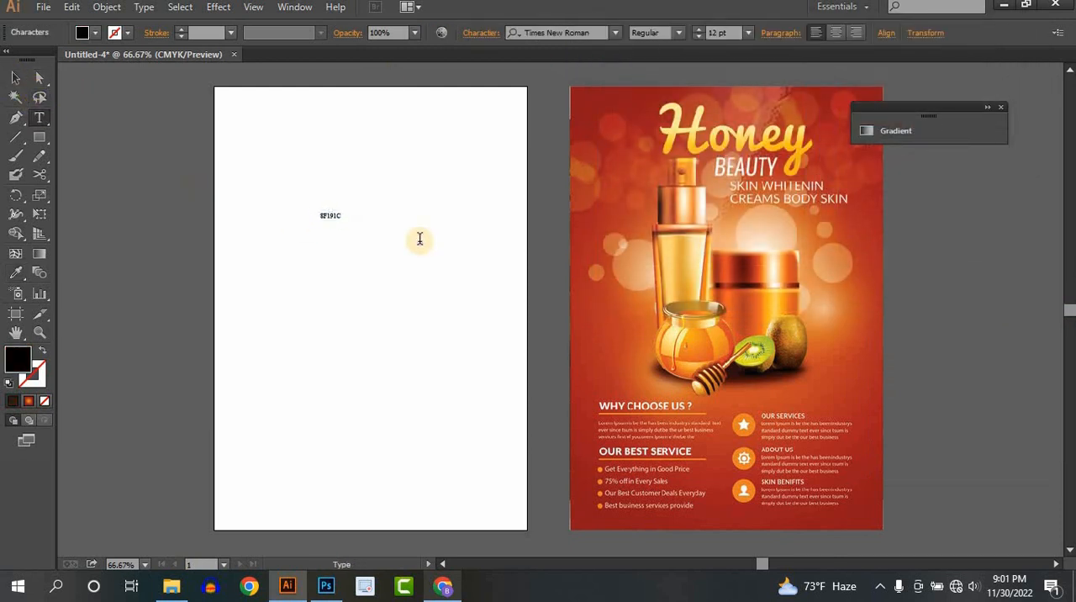
{"action": "left_click", "coordinate": [17, 77]}
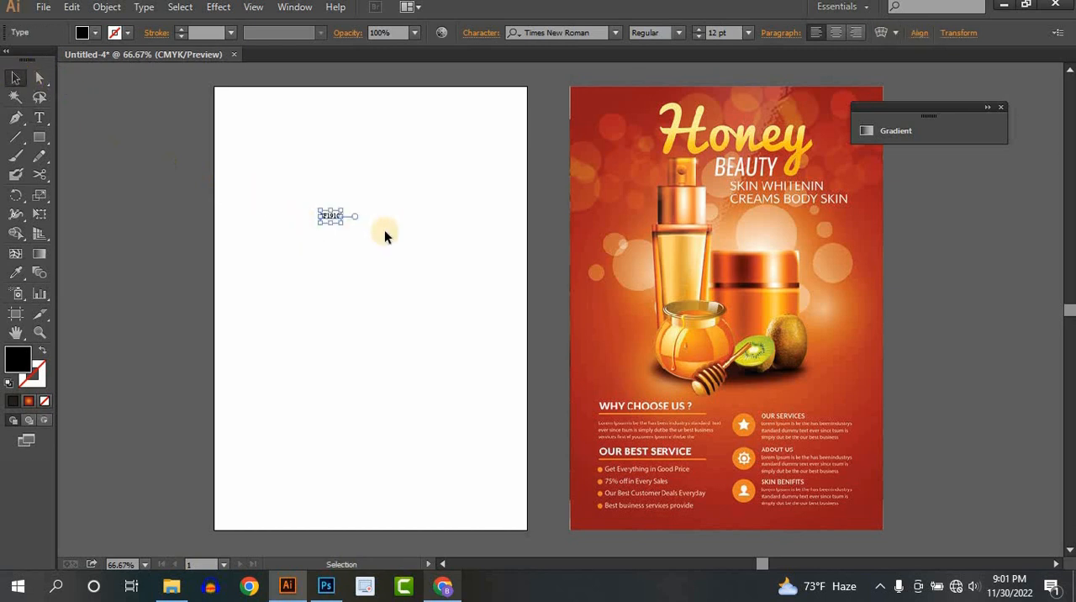
{"action": "left_click_drag", "start_coordinate": [342, 226], "coordinate": [332, 122]}
{"action": "left_click", "coordinate": [203, 246]}
- Sample the orange glow beside the kiwi on the reference flyer as fill and copy its hex code D8752E
{"action": "left_click", "coordinate": [16, 271]}
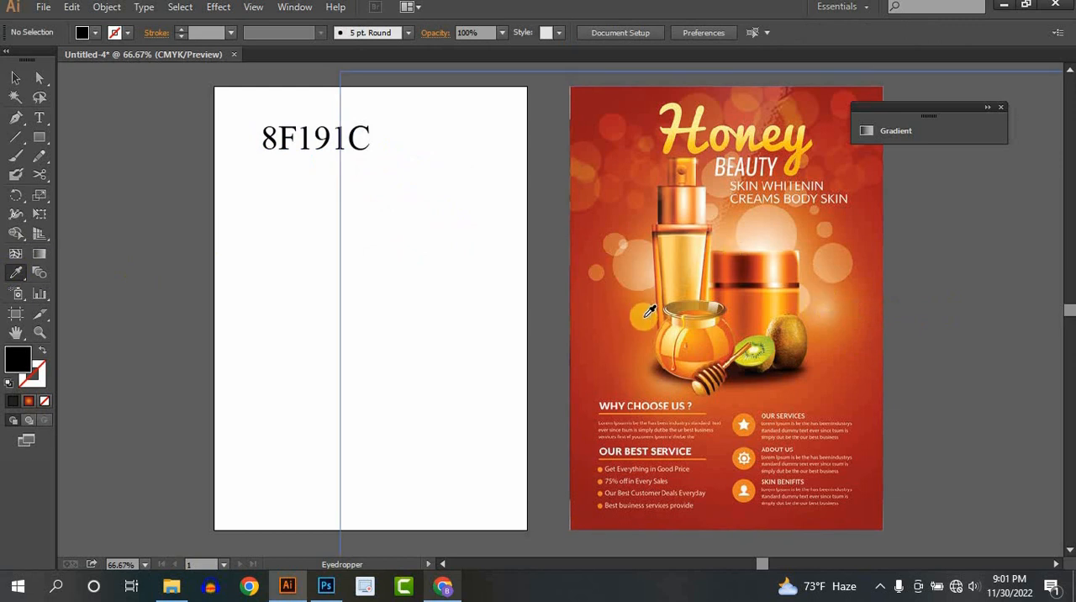
{"action": "left_click", "coordinate": [841, 326]}
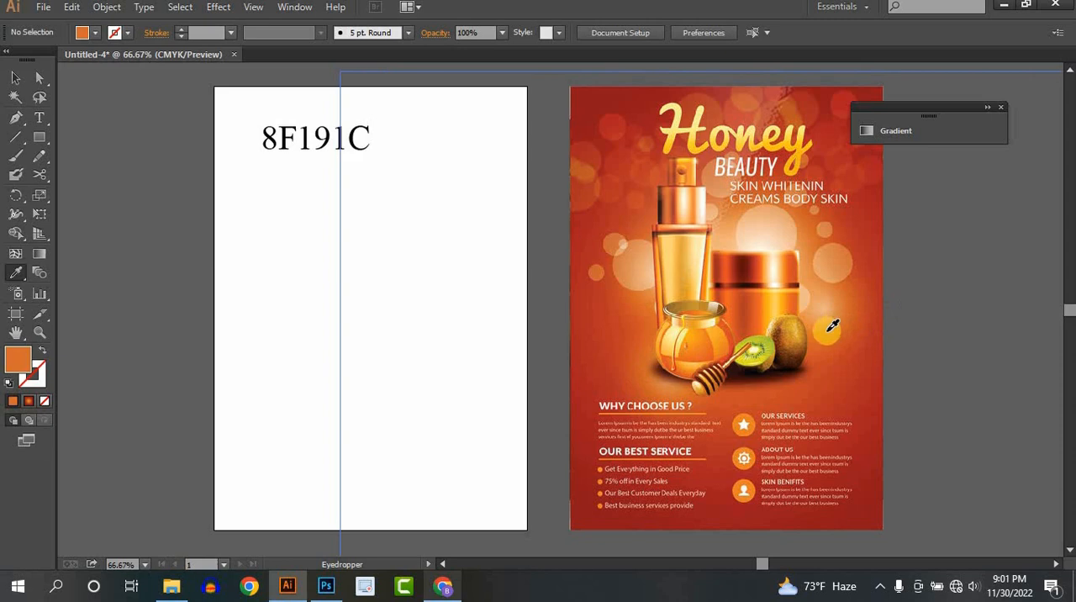
{"action": "double_click", "coordinate": [18, 359]}
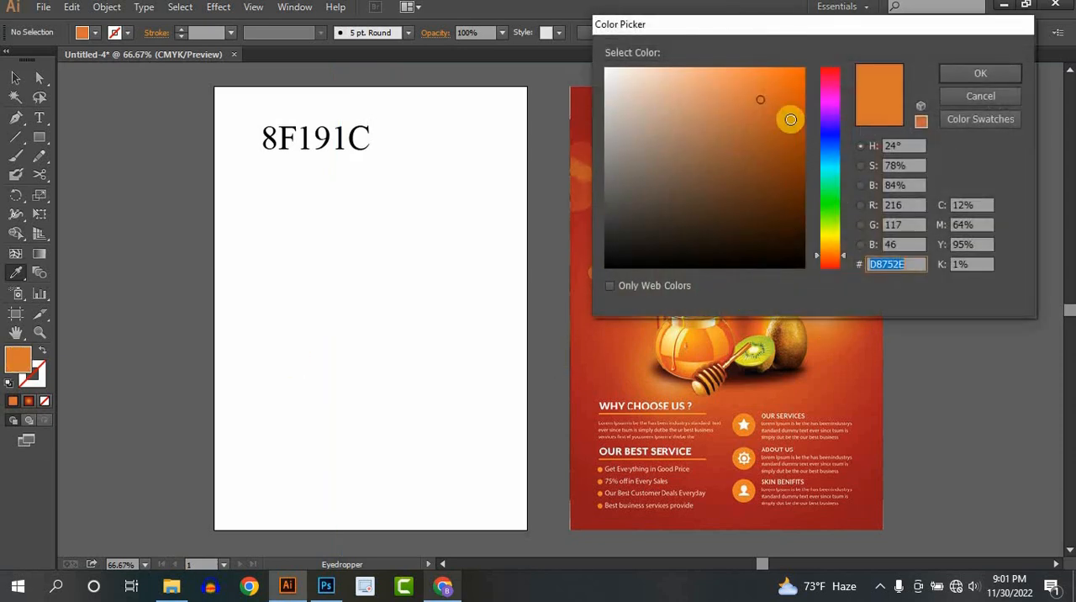
{"action": "left_click", "coordinate": [978, 74]}
{"action": "right_click", "coordinate": [902, 264]}
{"action": "left_click", "coordinate": [907, 310]}
{"action": "left_click", "coordinate": [980, 74]}
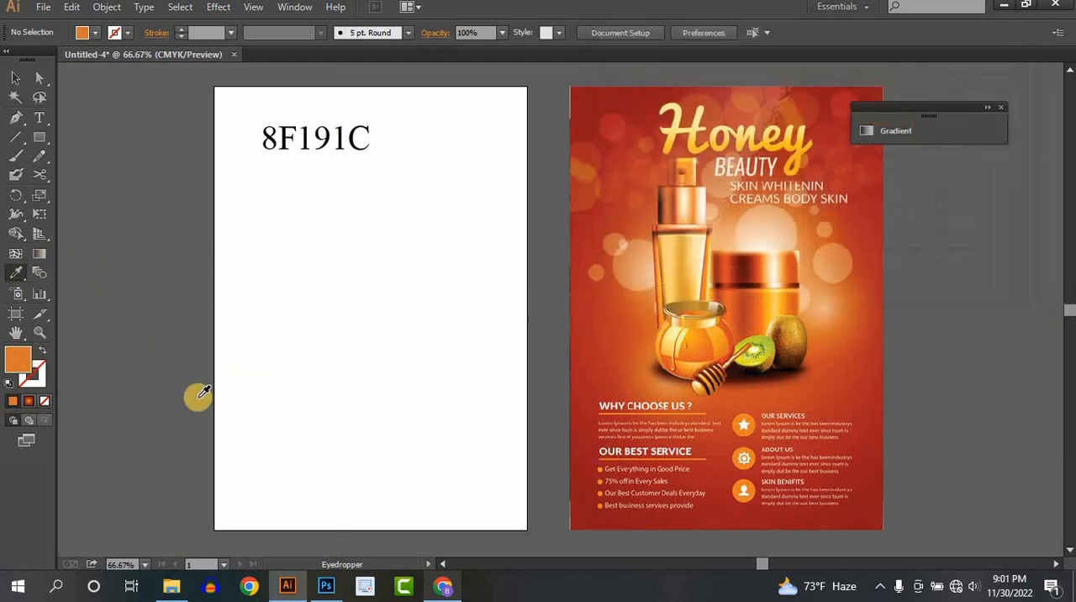
- Paste the hex code D8752E as text, enlarge it to about 90 pt and place it below the first code
{"action": "left_click", "coordinate": [16, 78]}
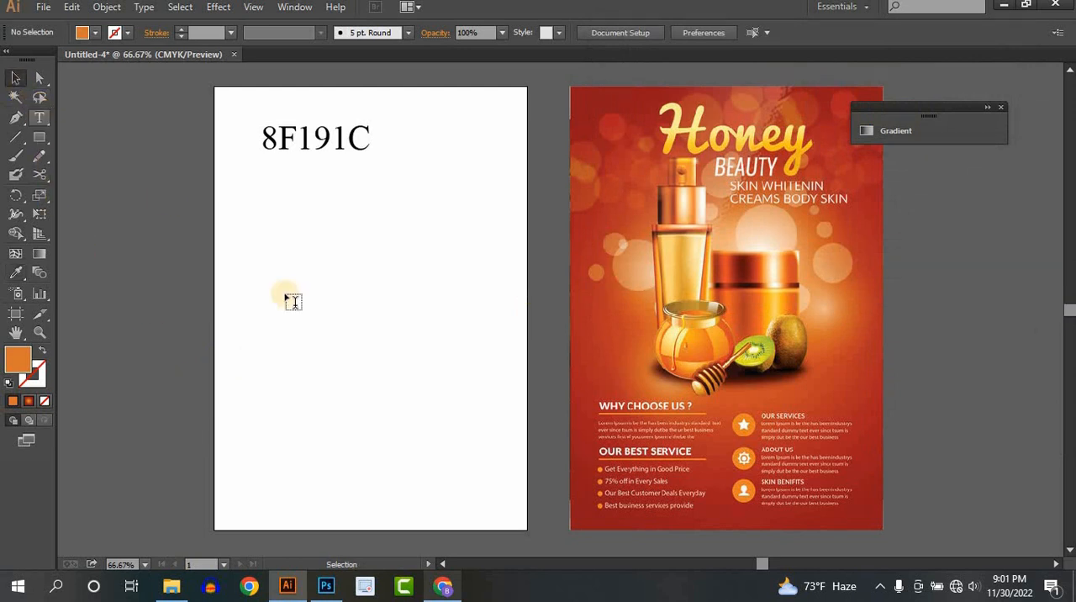
{"action": "left_click", "coordinate": [284, 218]}
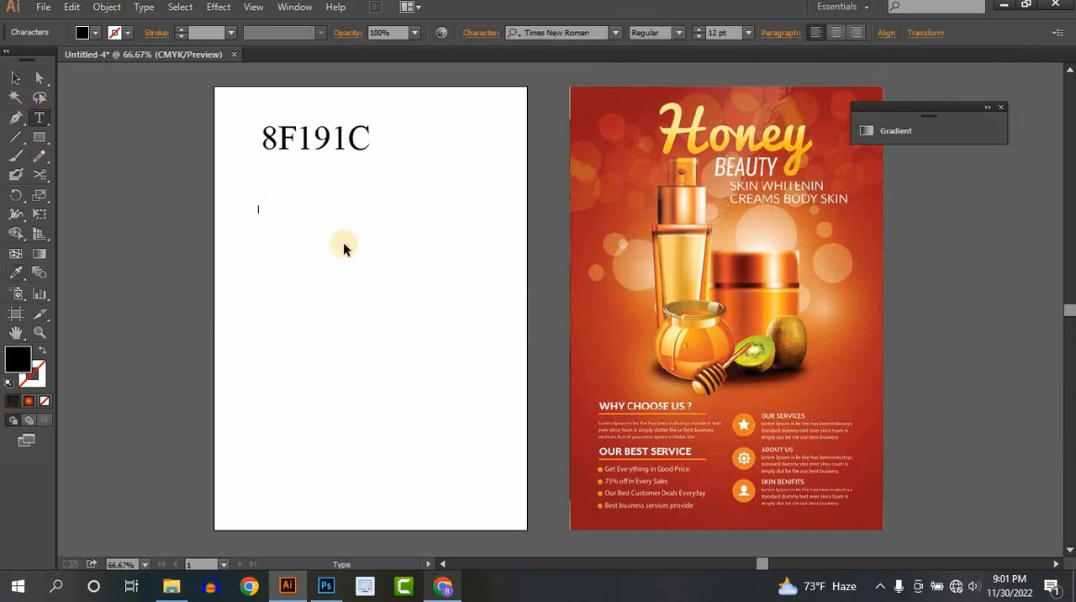
{"action": "key", "text": "ctrl+v"}
{"action": "left_click", "coordinate": [12, 79]}
{"action": "left_click", "coordinate": [280, 209]}
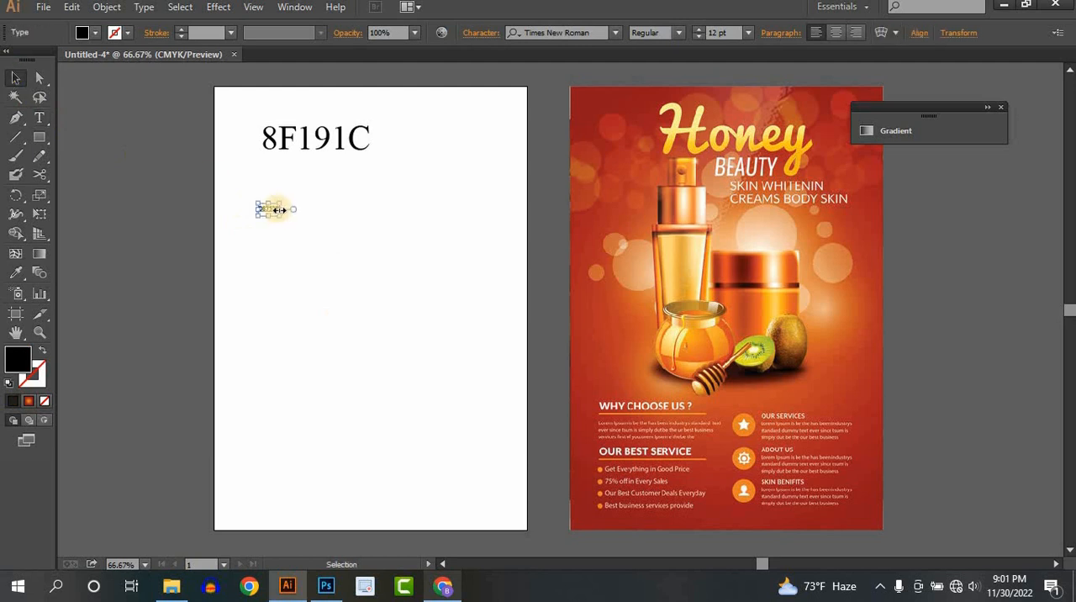
{"action": "left_click_drag", "start_coordinate": [280, 219], "coordinate": [415, 297]}
{"action": "left_click_drag", "start_coordinate": [362, 249], "coordinate": [191, 142]}
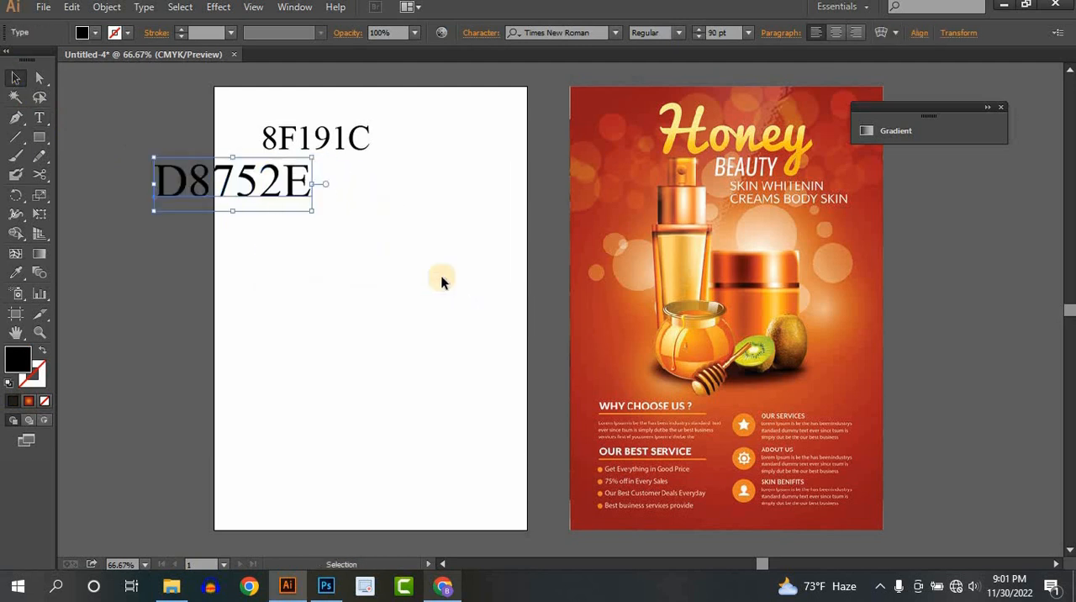
{"action": "left_click", "coordinate": [442, 281]}
- Move both hex code texts off the artboard to the empty canvas on its left
{"action": "scroll", "coordinate": [848, 318], "scroll_direction": "up", "scroll_amount": 1}
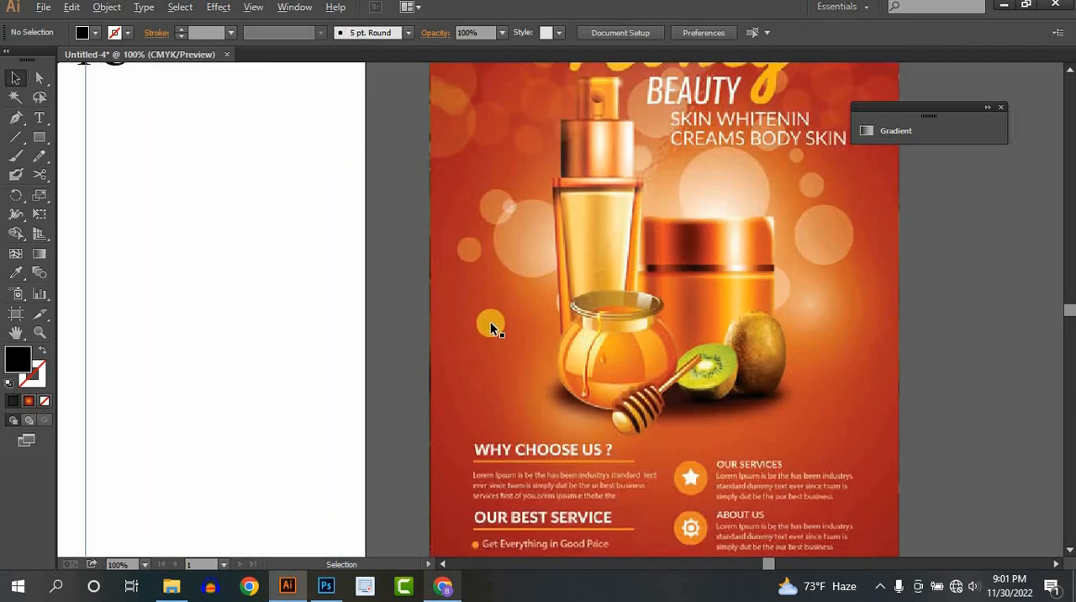
{"action": "scroll", "coordinate": [490, 322], "scroll_direction": "down", "scroll_amount": 2}
{"action": "left_click_drag", "start_coordinate": [463, 306], "coordinate": [583, 324]}
{"action": "left_click_drag", "start_coordinate": [300, 240], "coordinate": [171, 219]}
{"action": "left_click", "coordinate": [187, 301]}
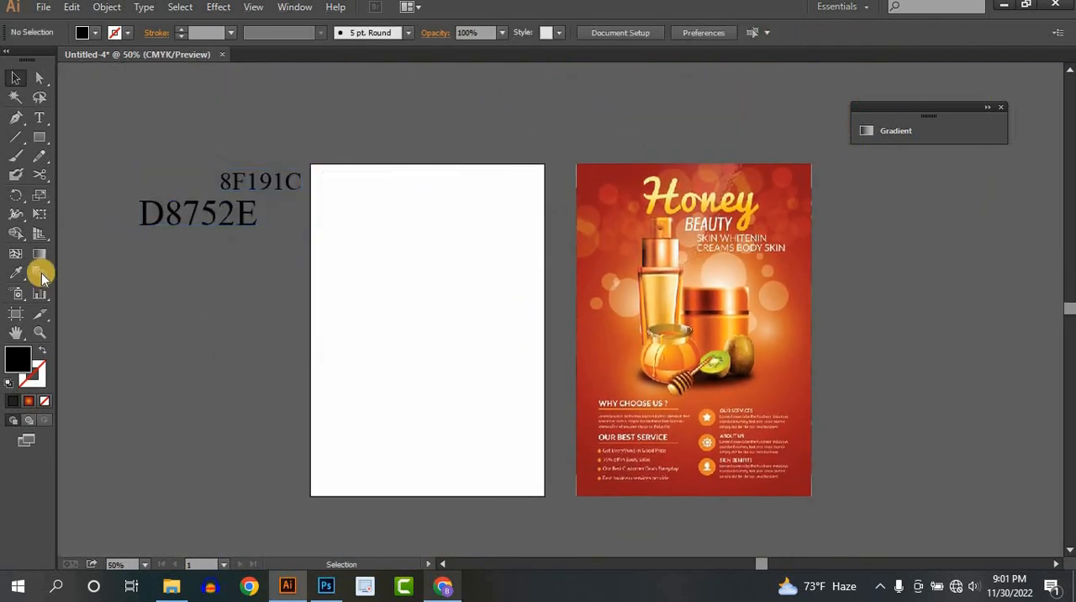
- Draw a black rectangle covering the whole blank artboard as the flyer's background
{"action": "left_click", "coordinate": [39, 137]}
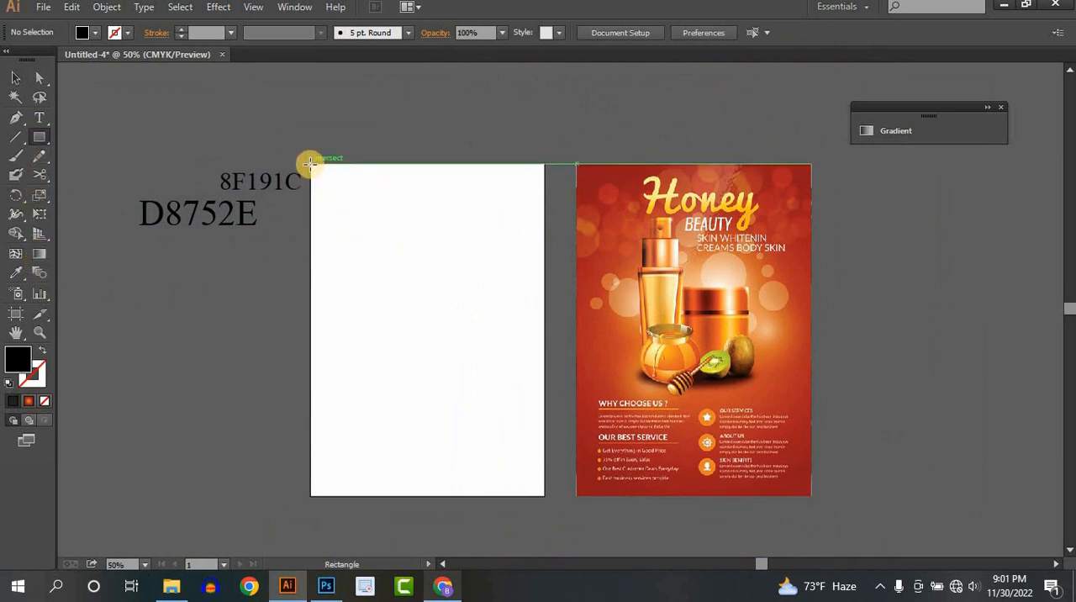
{"action": "left_click_drag", "start_coordinate": [311, 164], "coordinate": [543, 494]}
{"action": "left_click", "coordinate": [16, 79]}
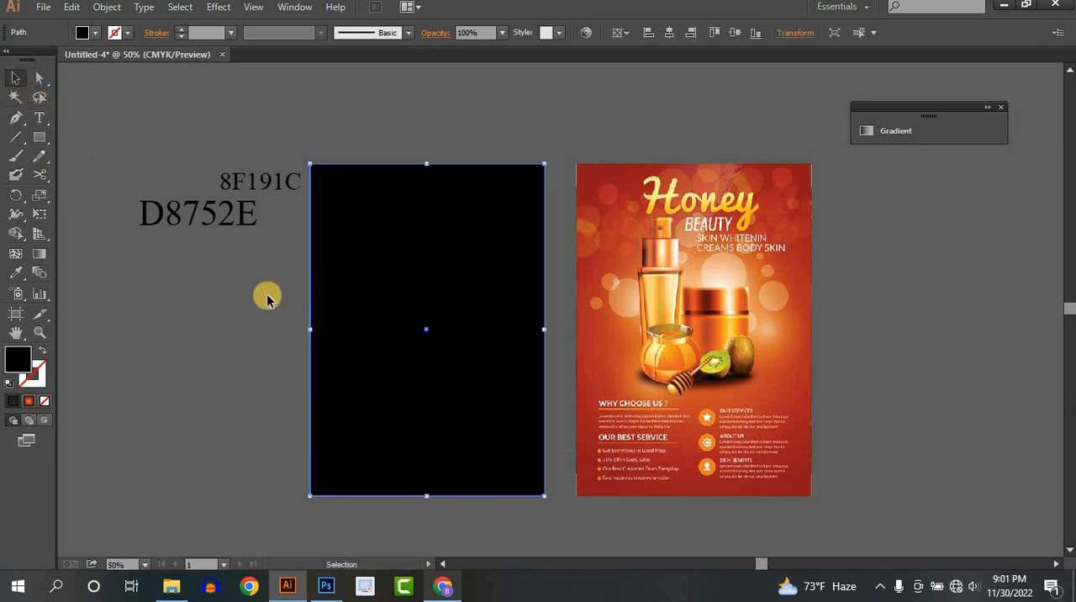
- Move both hex code texts further down beside the artboard's left edge
{"action": "left_click", "coordinate": [242, 200]}
{"action": "left_click_drag", "start_coordinate": [244, 222], "coordinate": [242, 217]}
{"action": "left_click_drag", "start_coordinate": [238, 216], "coordinate": [242, 294]}
{"action": "left_click", "coordinate": [398, 409]}
{"action": "key", "text": "space"}
{"action": "mouse_move", "coordinate": [436, 395]}
{"action": "left_mouse_down"}
{"action": "mouse_move", "coordinate": [478, 380]}
{"action": "mouse_move", "coordinate": [478, 411]}
{"action": "mouse_move", "coordinate": [526, 355]}
{"action": "mouse_move", "coordinate": [436, 389]}
{"action": "left_mouse_up"}
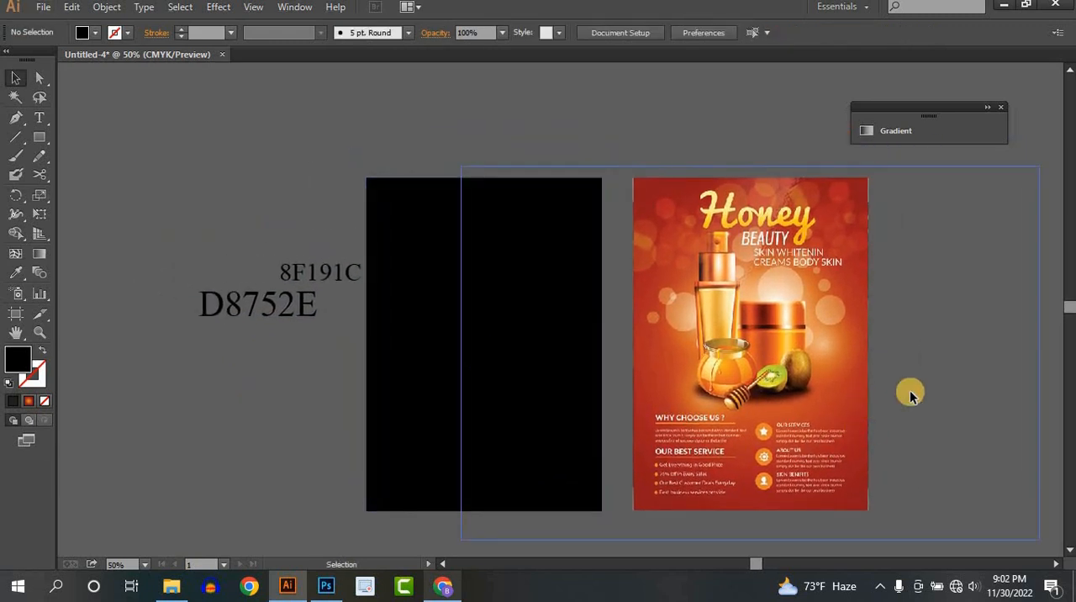
- Fill the background rectangle with the White, Black gradient preset
{"action": "left_click", "coordinate": [538, 337]}
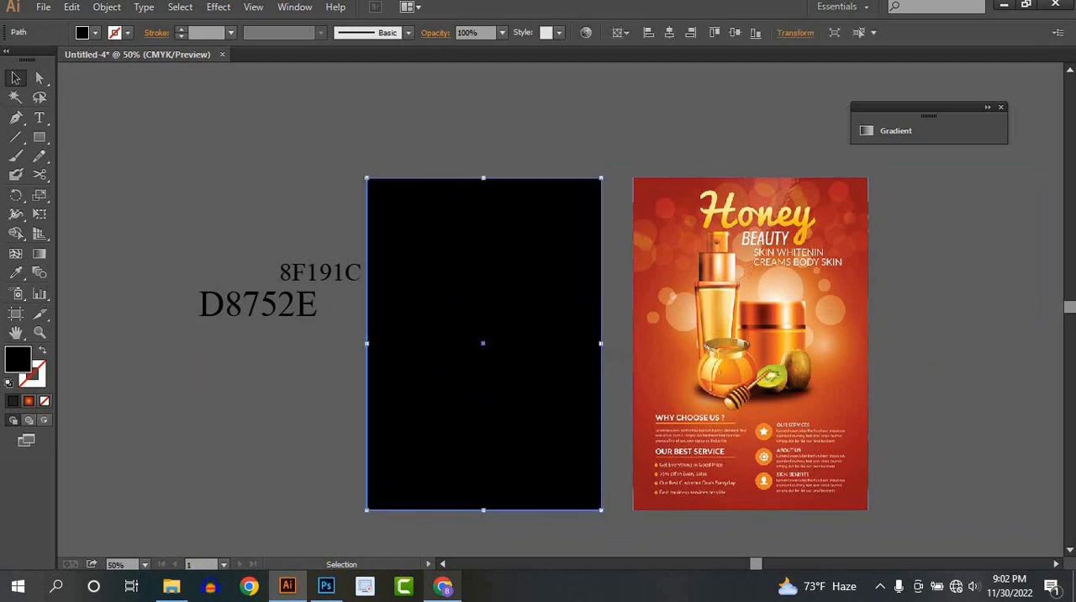
{"action": "left_click", "coordinate": [28, 402]}
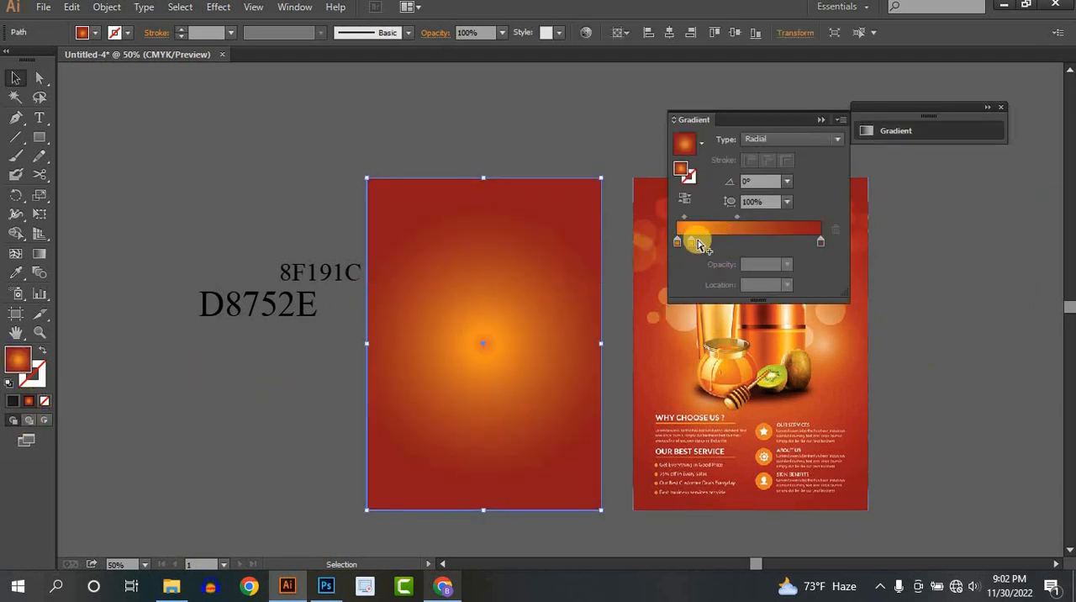
{"action": "left_click", "coordinate": [691, 243]}
{"action": "left_click", "coordinate": [701, 143]}
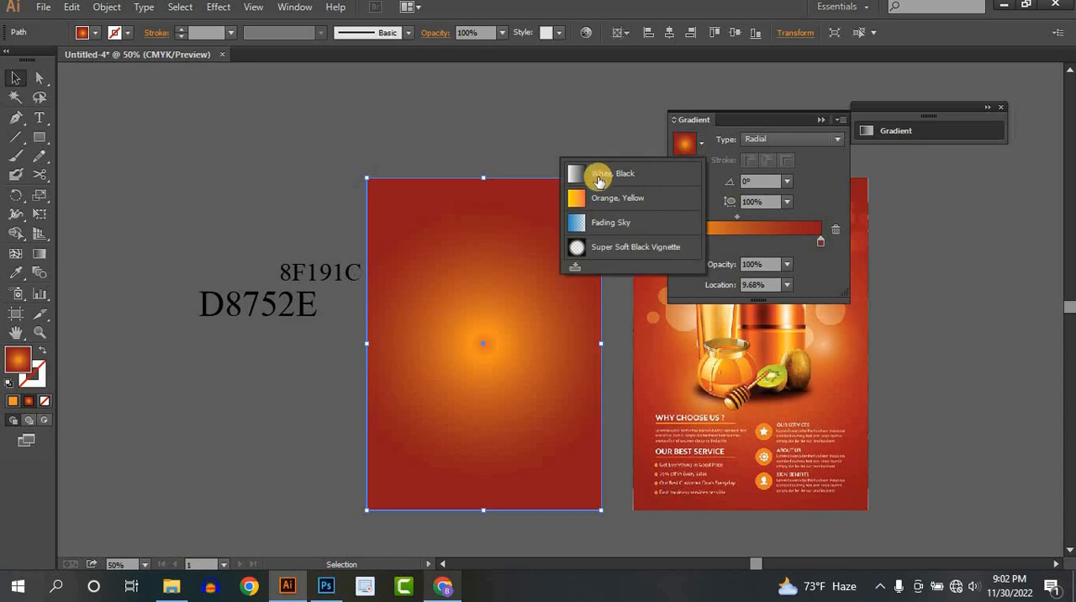
{"action": "left_click", "coordinate": [596, 173]}
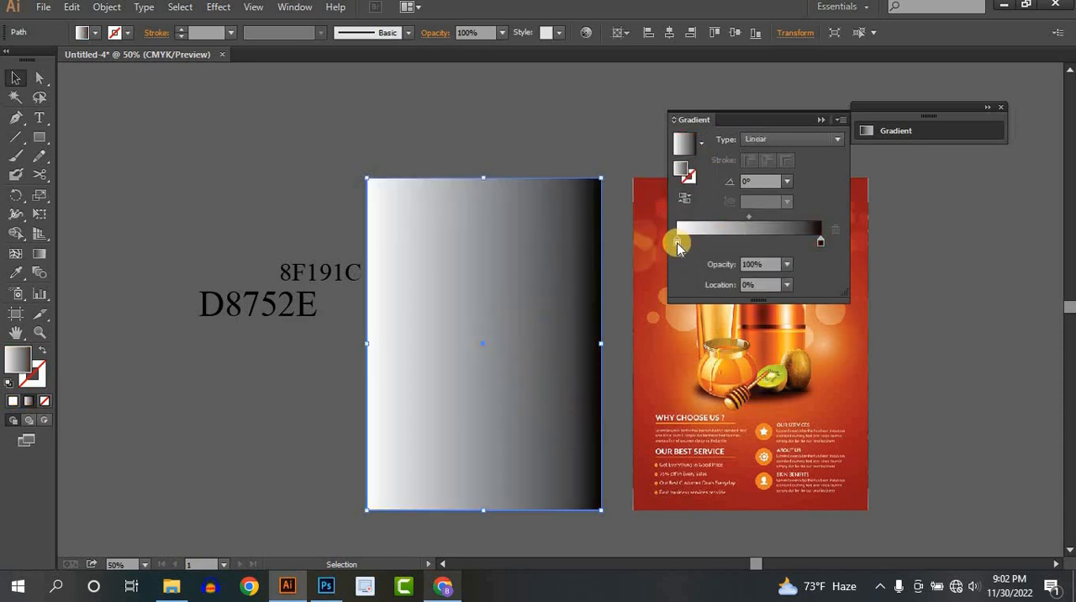
- Recolor the gradient's white stop with the RGB hex value D8752E
{"action": "double_click", "coordinate": [676, 243]}
{"action": "left_click", "coordinate": [813, 262]}
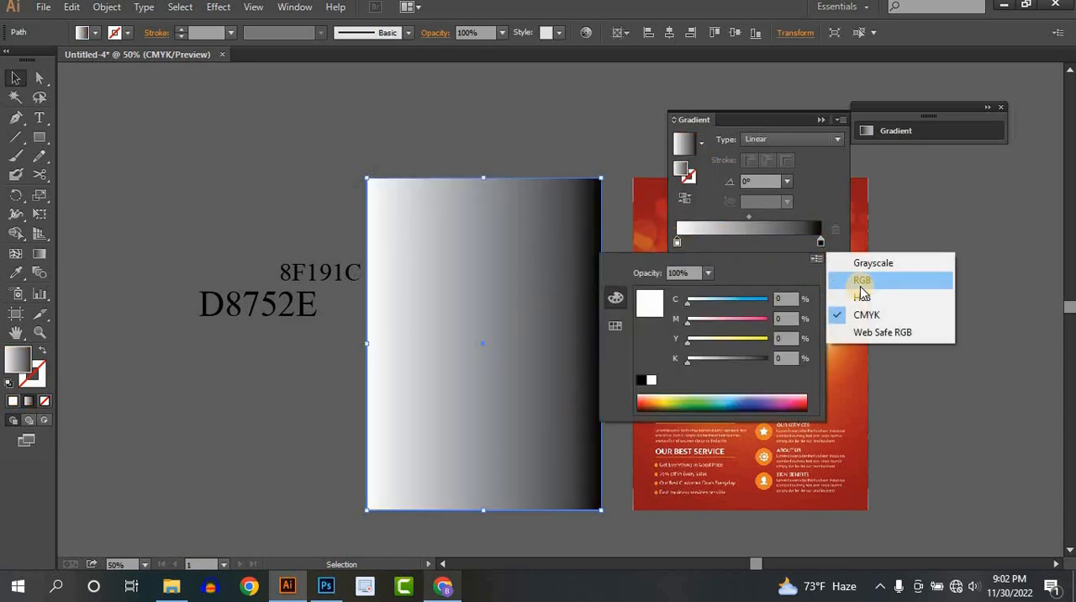
{"action": "left_click", "coordinate": [844, 278]}
{"action": "left_click_drag", "start_coordinate": [802, 379], "coordinate": [752, 385]}
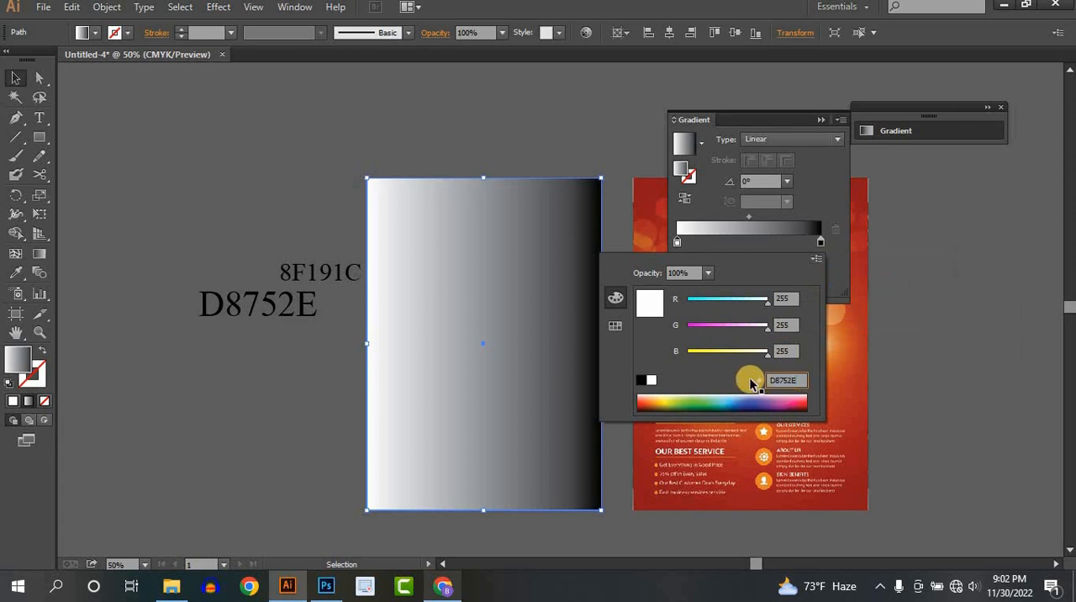
{"action": "type", "text": "D8752E"}
{"action": "key", "text": "Return"}
- Recolor the gradient's black stop with the RGB hex value 8F191C
{"action": "left_click", "coordinate": [820, 241]}
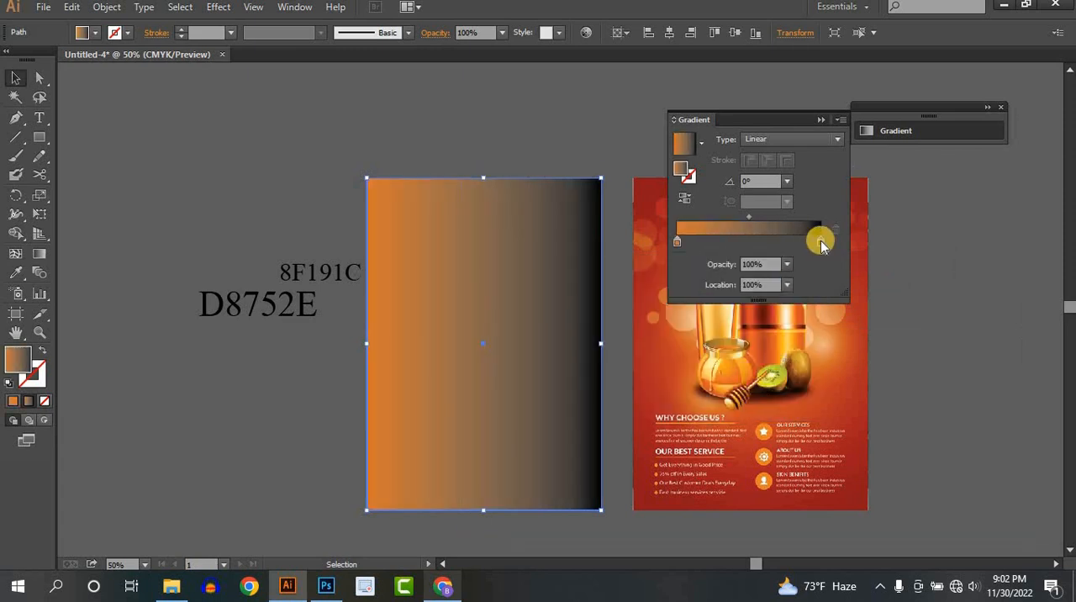
{"action": "double_click", "coordinate": [820, 241]}
{"action": "left_click", "coordinate": [816, 258]}
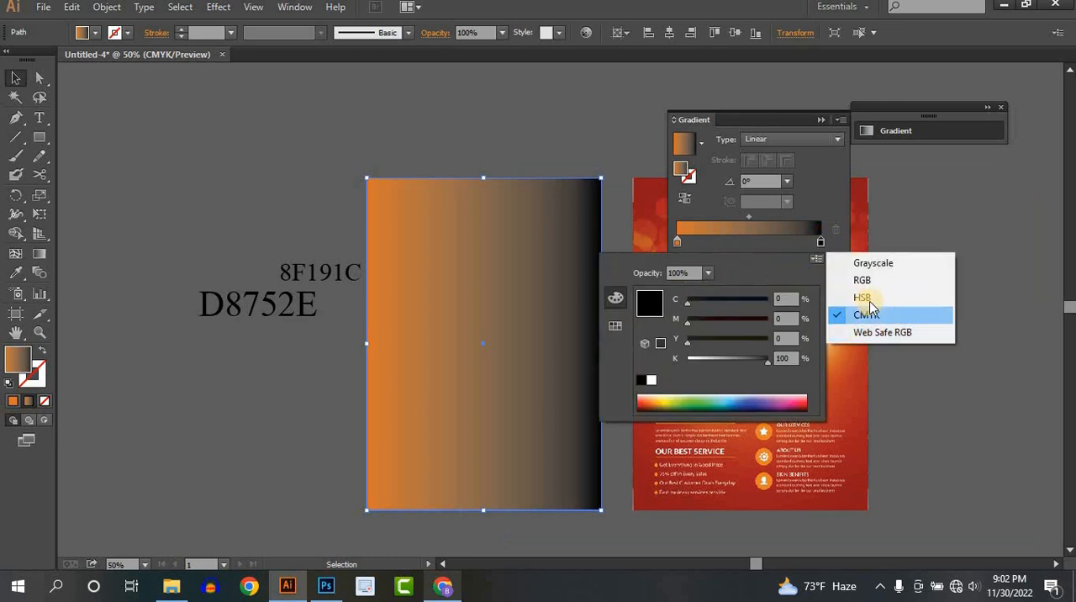
{"action": "left_click", "coordinate": [853, 278]}
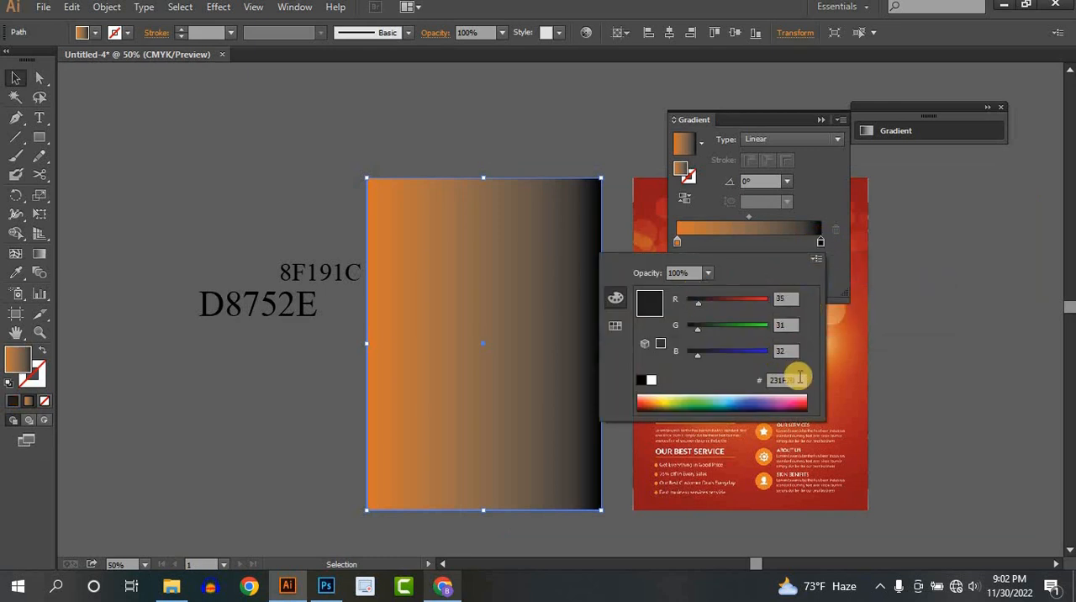
{"action": "left_click_drag", "start_coordinate": [796, 380], "coordinate": [765, 383]}
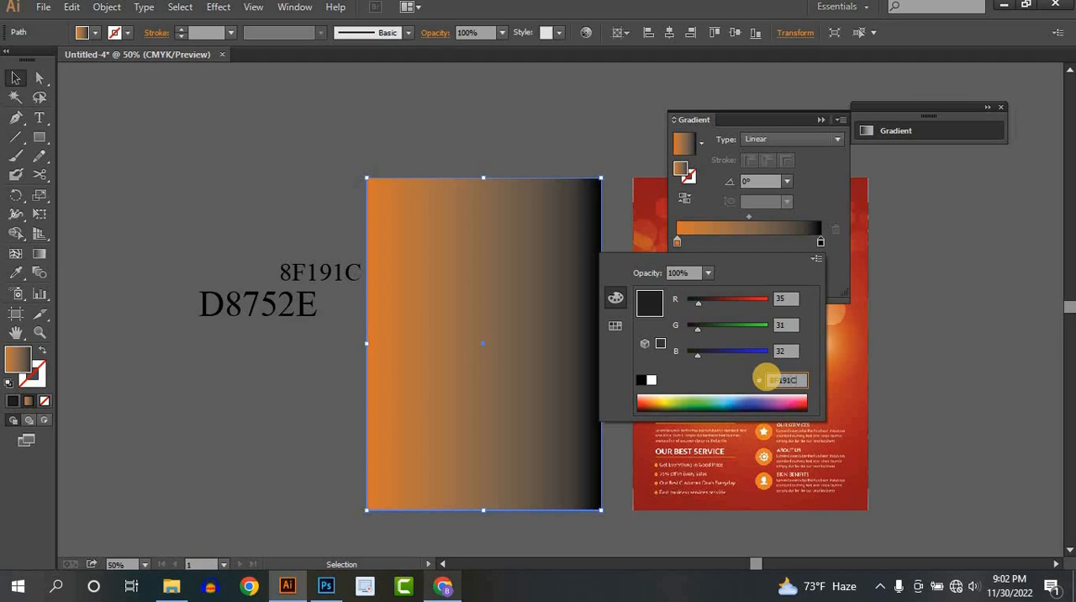
{"action": "key", "text": "Return"}
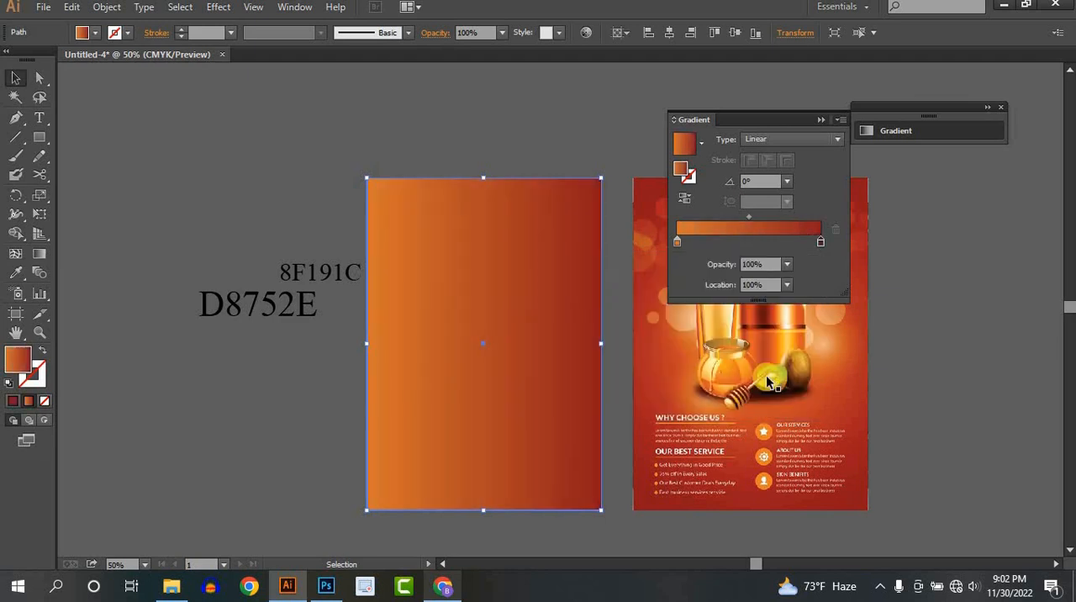
- Change the background gradient's type to Radial and move the gradient settings clear of the reference flyer
{"action": "left_click", "coordinate": [761, 140]}
{"action": "left_click", "coordinate": [764, 172]}
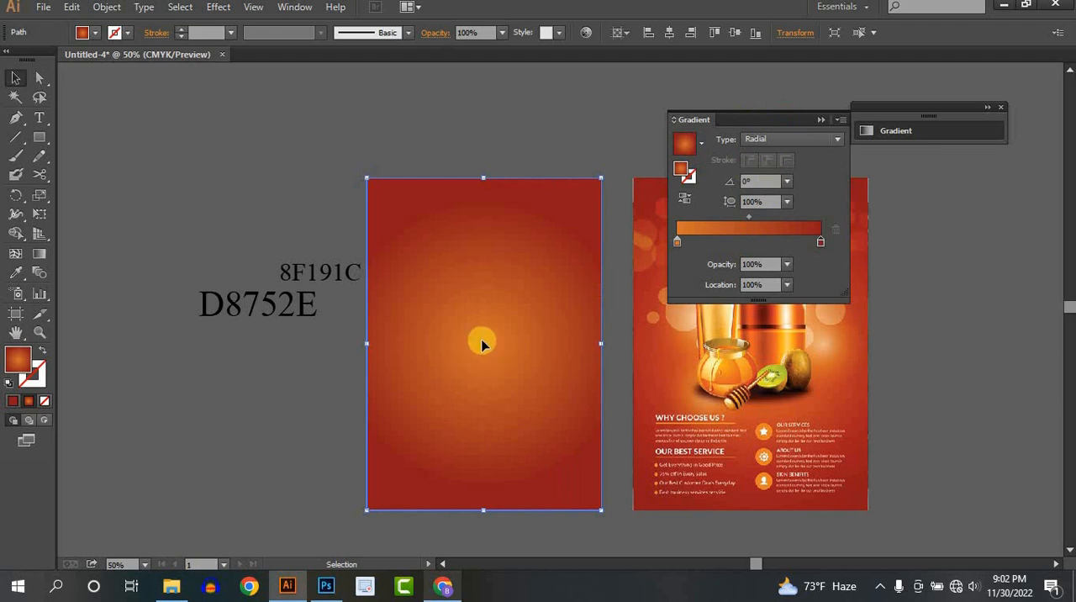
{"action": "left_click_drag", "start_coordinate": [684, 119], "coordinate": [893, 105]}
{"action": "left_click_drag", "start_coordinate": [574, 315], "coordinate": [459, 323]}
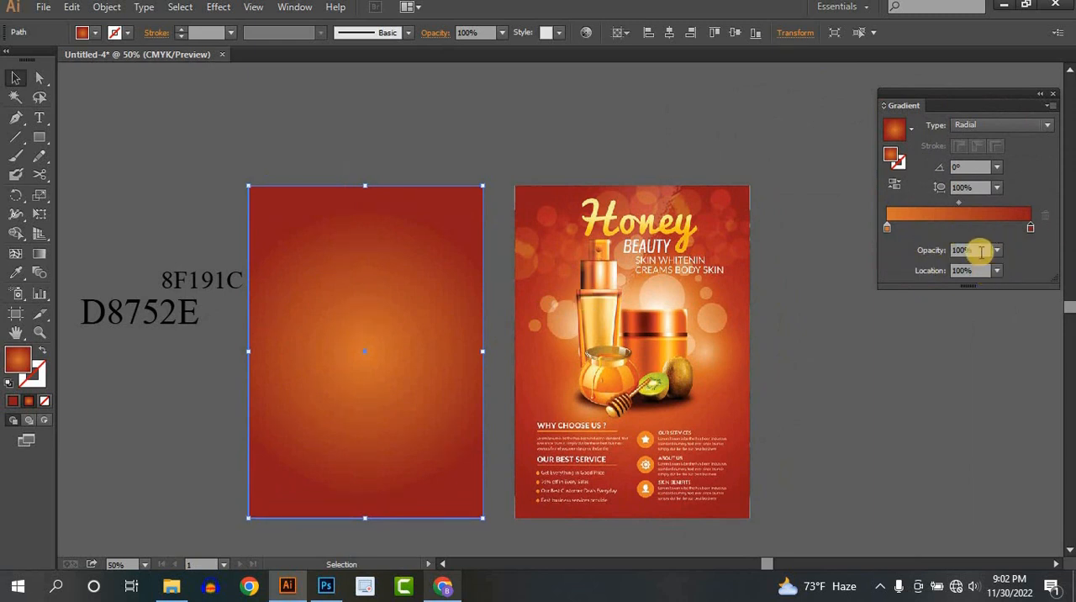
- Redraw the radial gradient from the rectangle's centre almost to its right edge with the Gradient tool, then deselect the rectangle
{"action": "left_click", "coordinate": [39, 254]}
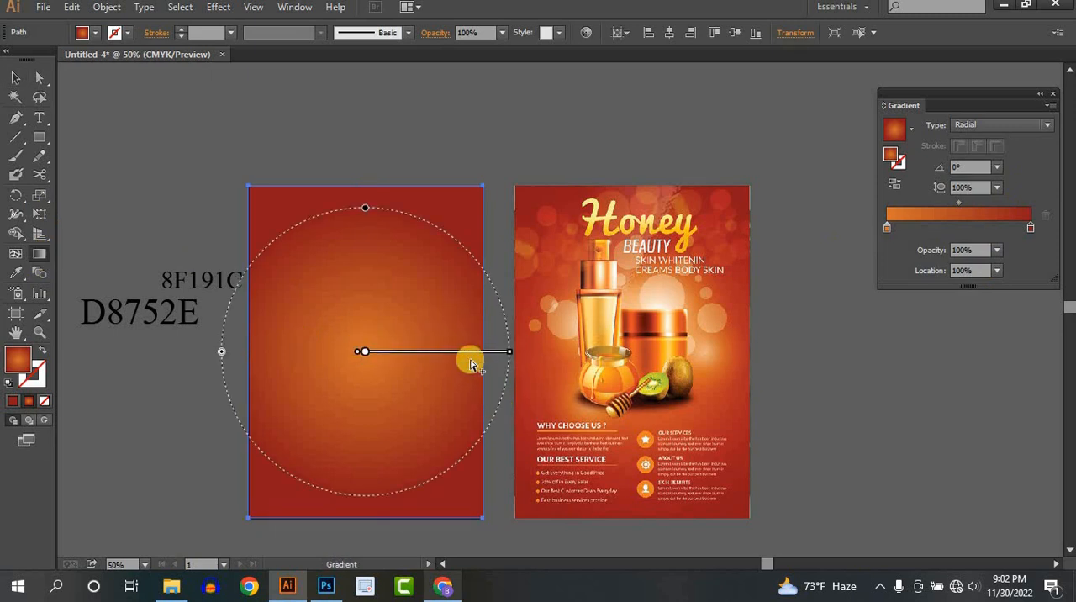
{"action": "left_click_drag", "start_coordinate": [374, 354], "coordinate": [726, 324]}
{"action": "left_click_drag", "start_coordinate": [365, 350], "coordinate": [471, 356]}
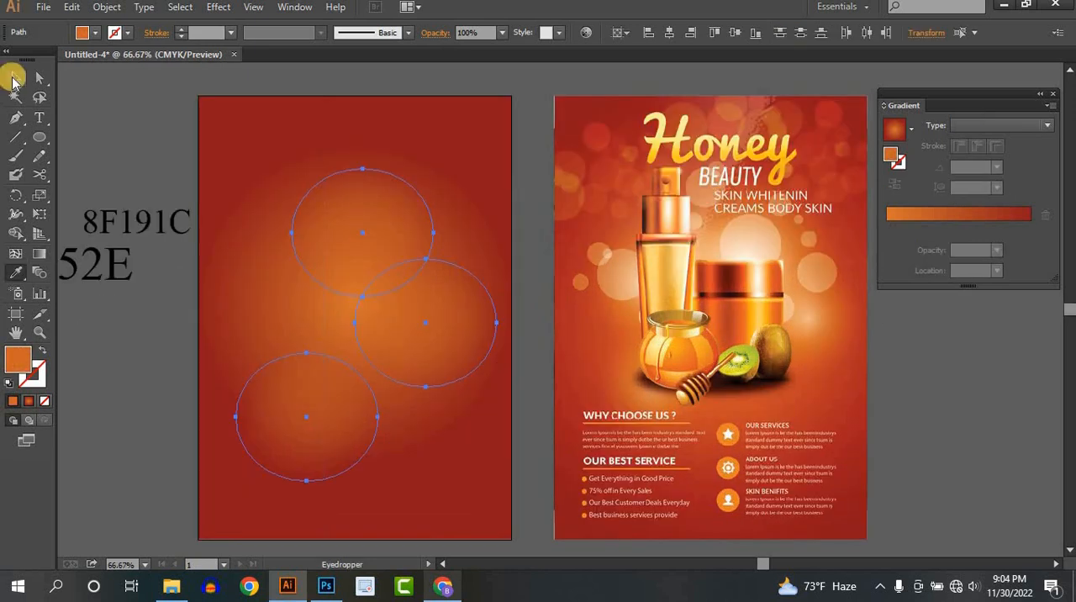
{"action": "left_click", "coordinate": [15, 78]}
{"action": "left_click", "coordinate": [128, 123]}
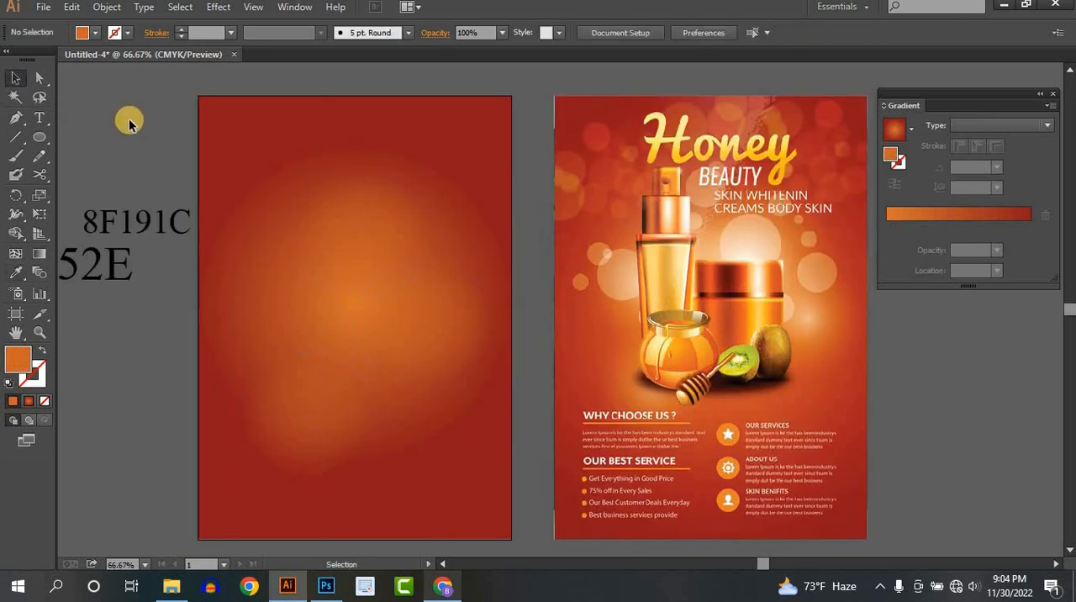
- Open the six honey images 4-01, 7-01, 6-01, 3-01, 2-01 and 1-01 from the Downloads folder
{"action": "left_click_drag", "start_coordinate": [555, 342], "coordinate": [516, 348]}
{"action": "scroll", "coordinate": [501, 323], "scroll_direction": "down", "scroll_amount": 1}
{"action": "scroll", "coordinate": [480, 338], "scroll_direction": "up", "scroll_amount": 1}
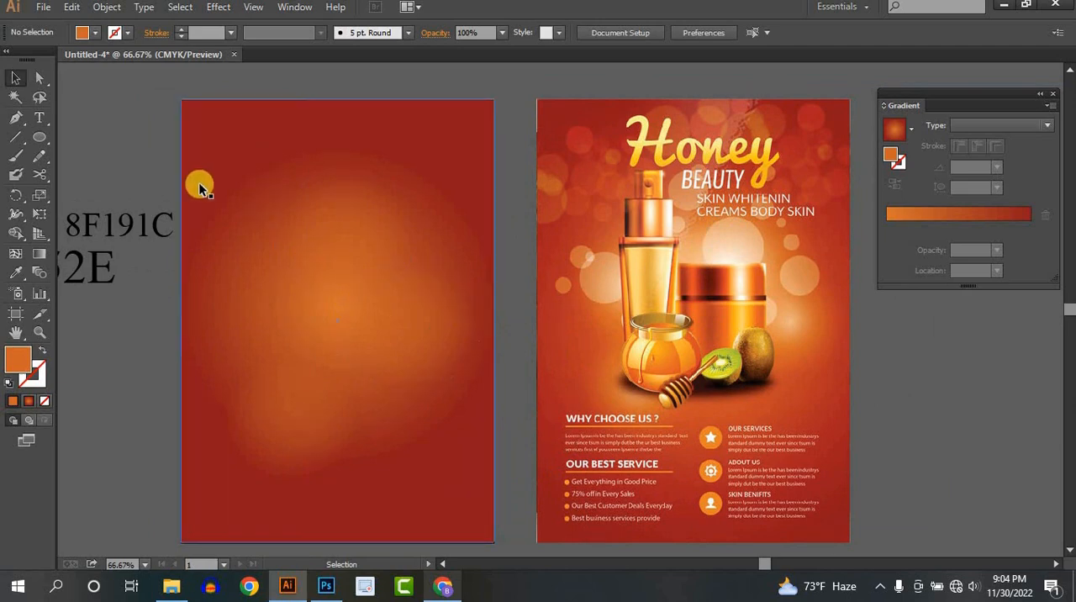
{"action": "left_click", "coordinate": [43, 6]}
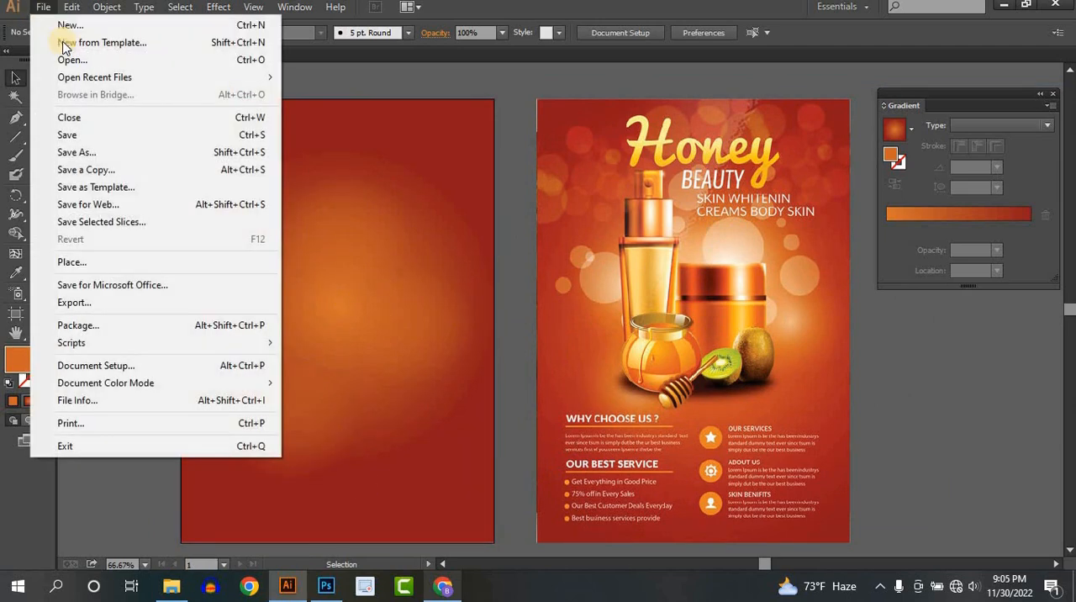
{"action": "left_click", "coordinate": [72, 61]}
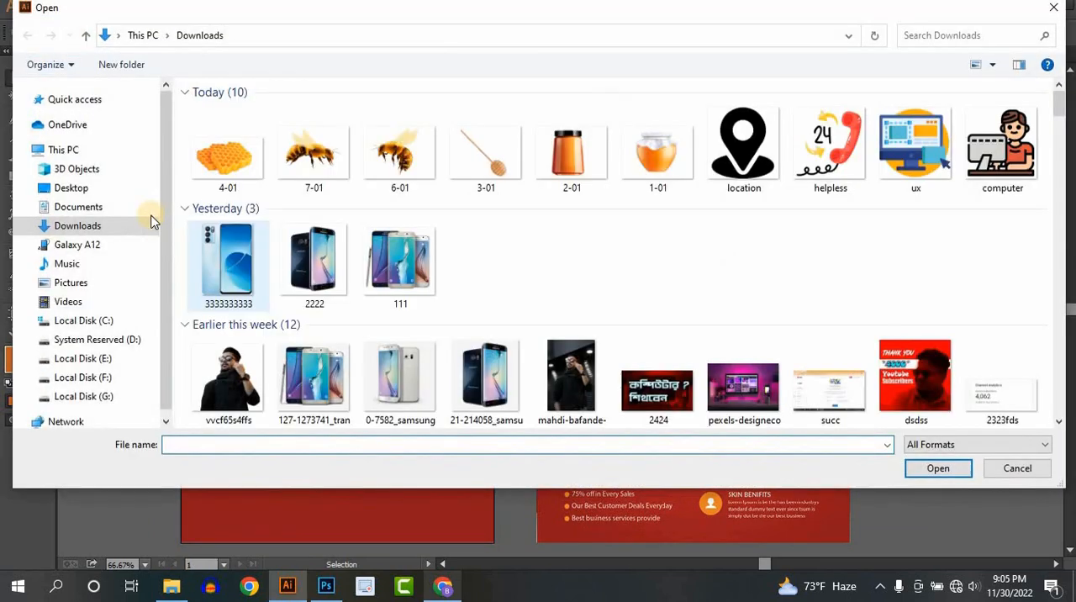
{"action": "left_click", "coordinate": [222, 152]}
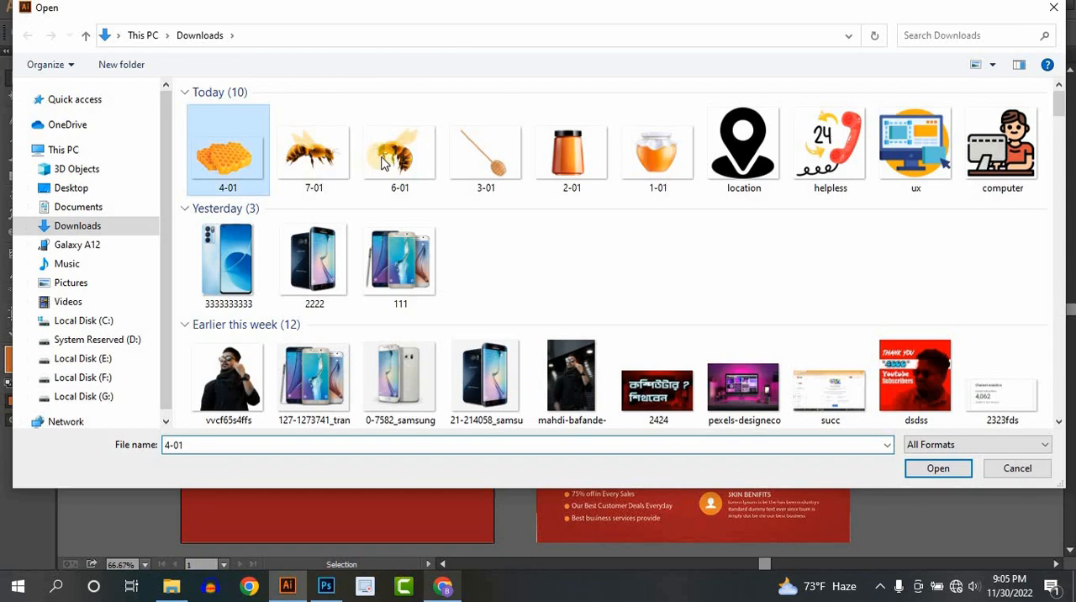
{"action": "left_click", "coordinate": [636, 158], "text": "shift"}
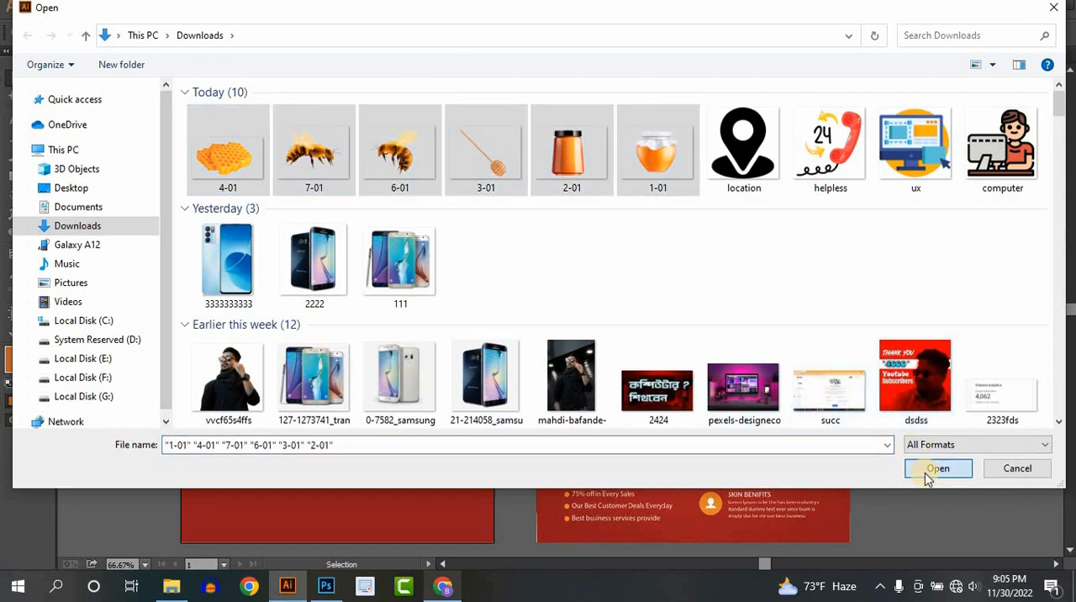
{"action": "left_click", "coordinate": [928, 475]}
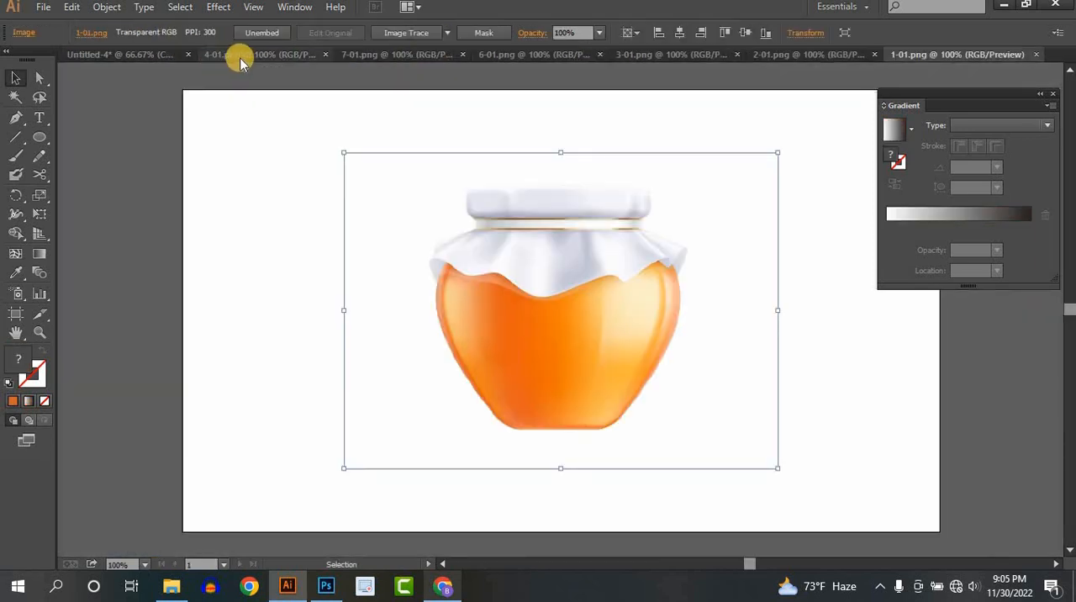
- Bring the 4-01 honeycomb into the flyer document, scale it below half size at the artboard's left edge, and close its file
{"action": "left_click", "coordinate": [123, 56]}
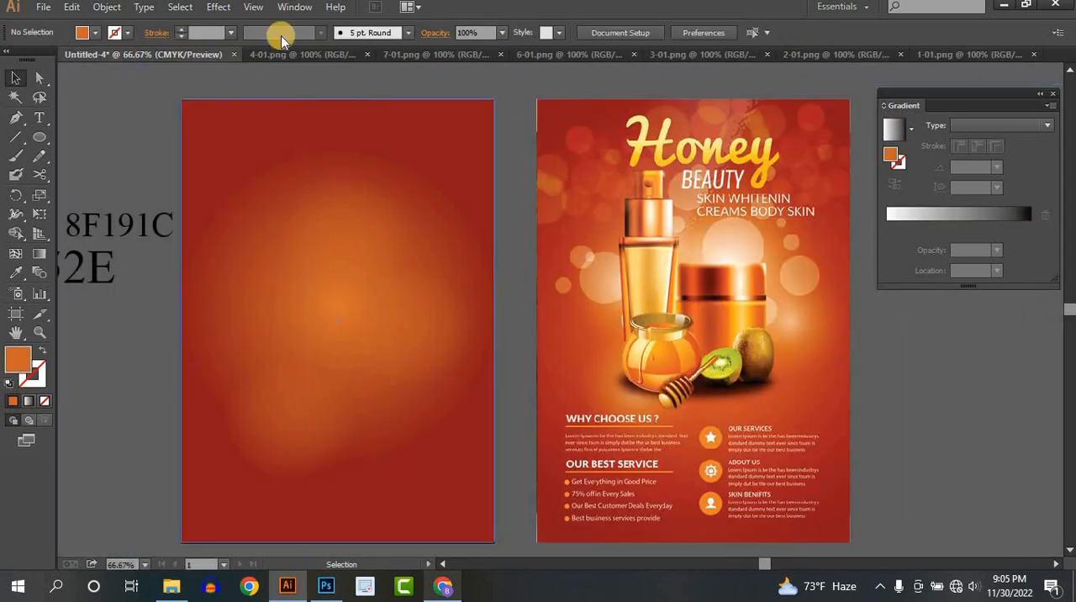
{"action": "left_click", "coordinate": [299, 56]}
{"action": "left_click_drag", "start_coordinate": [564, 268], "coordinate": [460, 187]}
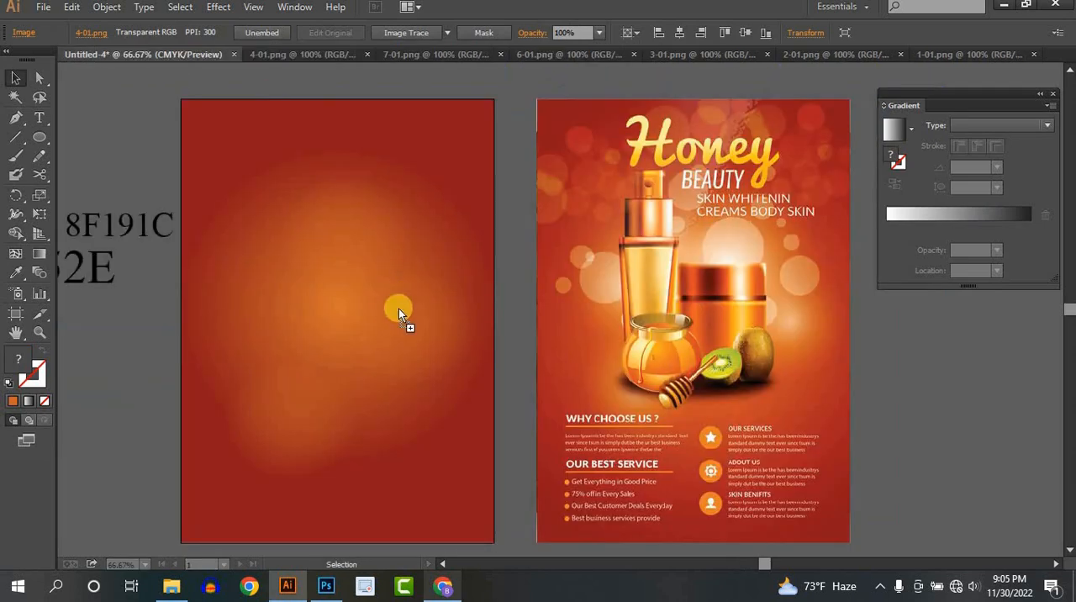
{"action": "left_click_drag", "start_coordinate": [398, 309], "coordinate": [351, 361]}
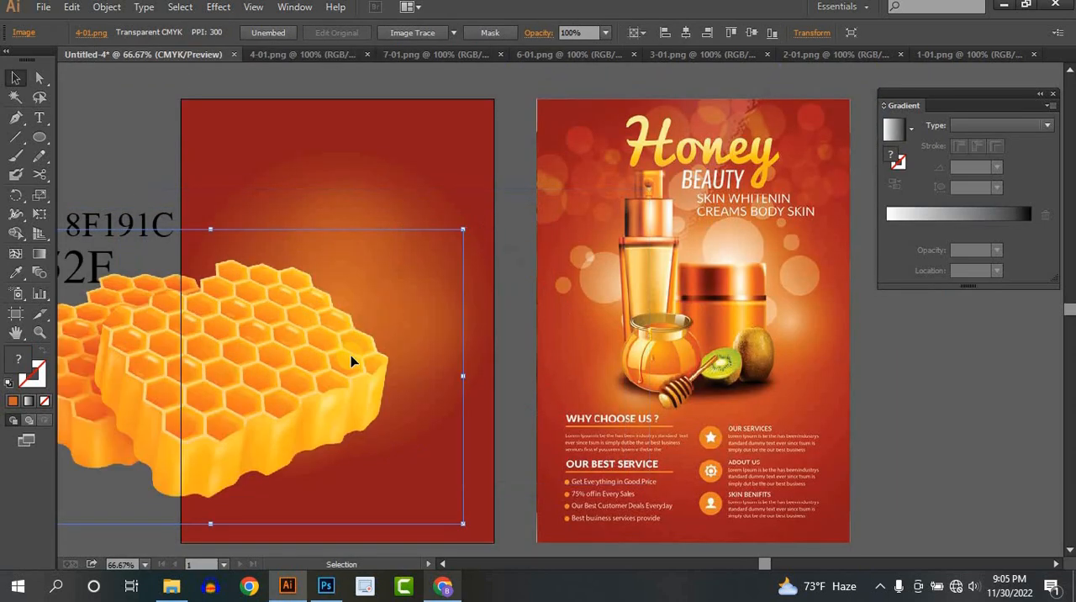
{"action": "left_click_drag", "start_coordinate": [462, 522], "coordinate": [175, 371]}
{"action": "left_click_drag", "start_coordinate": [113, 306], "coordinate": [158, 398]}
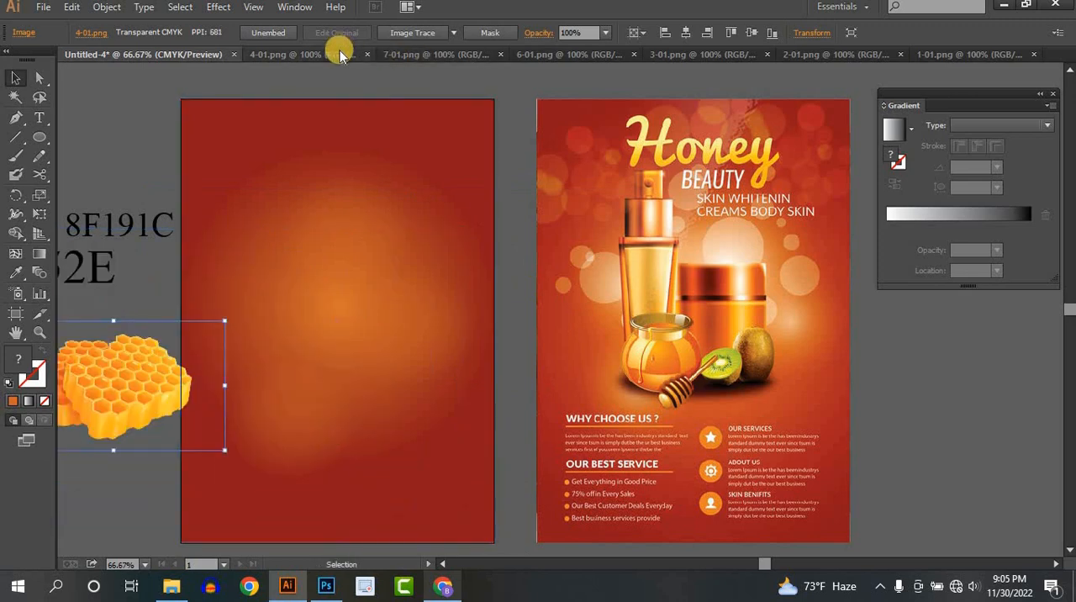
{"action": "left_click", "coordinate": [339, 53]}
{"action": "left_click", "coordinate": [352, 54]}
- Bring the 7-01 bee into the flyer document, scale it to about half size above the honeycomb, and close its file
{"action": "left_click", "coordinate": [309, 57]}
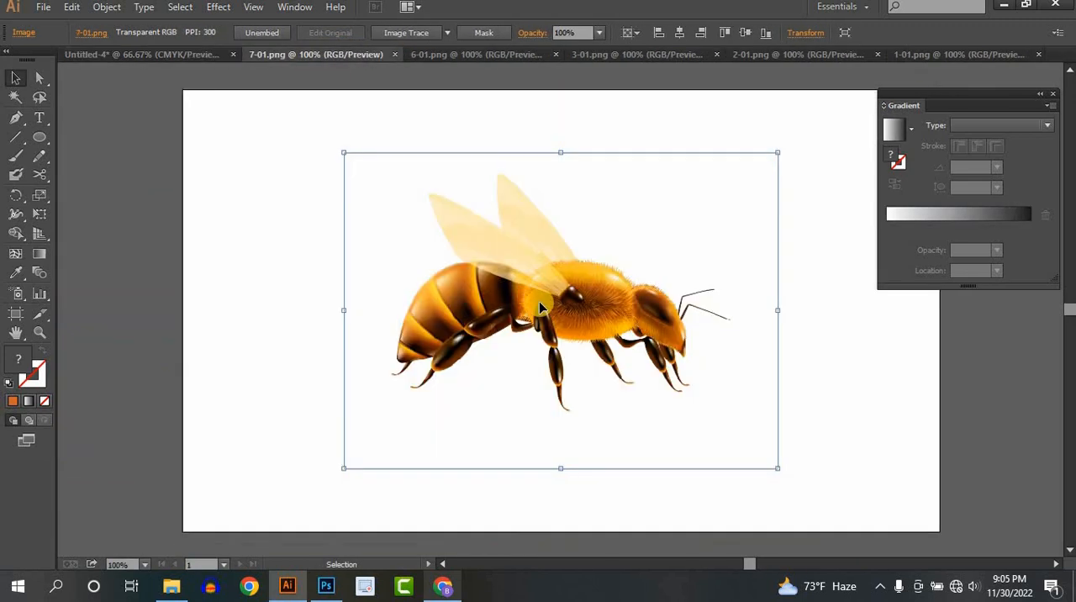
{"action": "left_click_drag", "start_coordinate": [539, 301], "coordinate": [276, 258]}
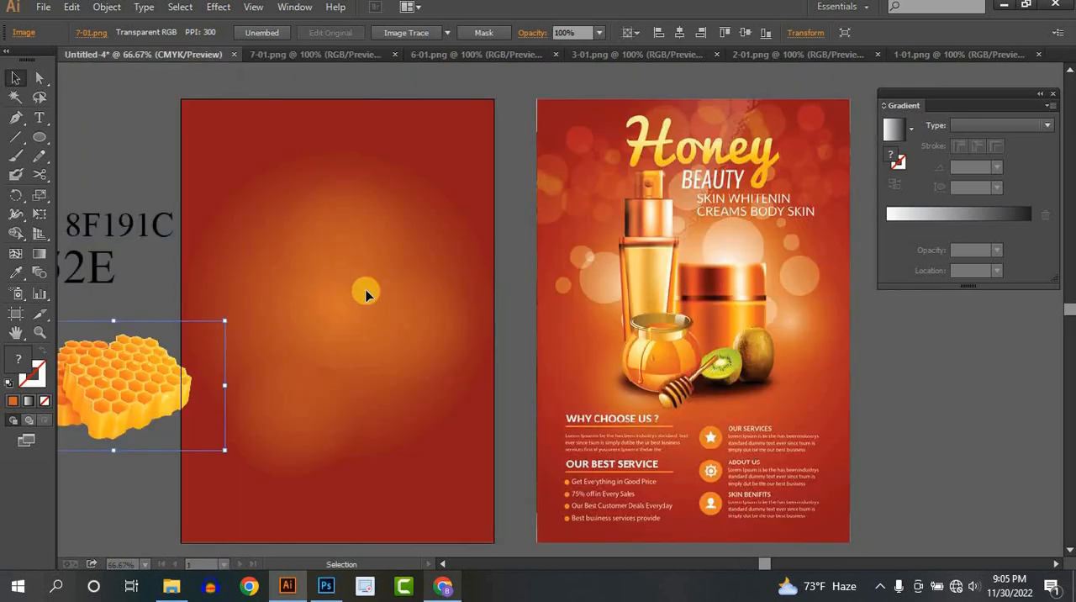
{"action": "left_click_drag", "start_coordinate": [365, 293], "coordinate": [398, 238]}
{"action": "left_click_drag", "start_coordinate": [456, 209], "coordinate": [304, 312]}
{"action": "left_click_drag", "start_coordinate": [258, 351], "coordinate": [100, 306]}
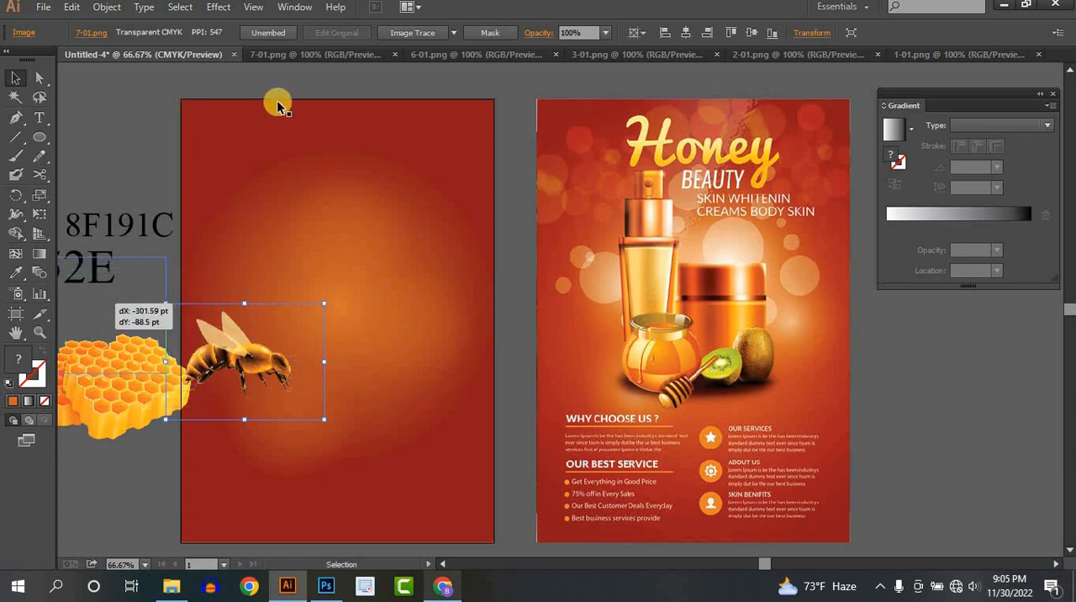
{"action": "left_click", "coordinate": [314, 51]}
{"action": "left_click", "coordinate": [392, 54]}
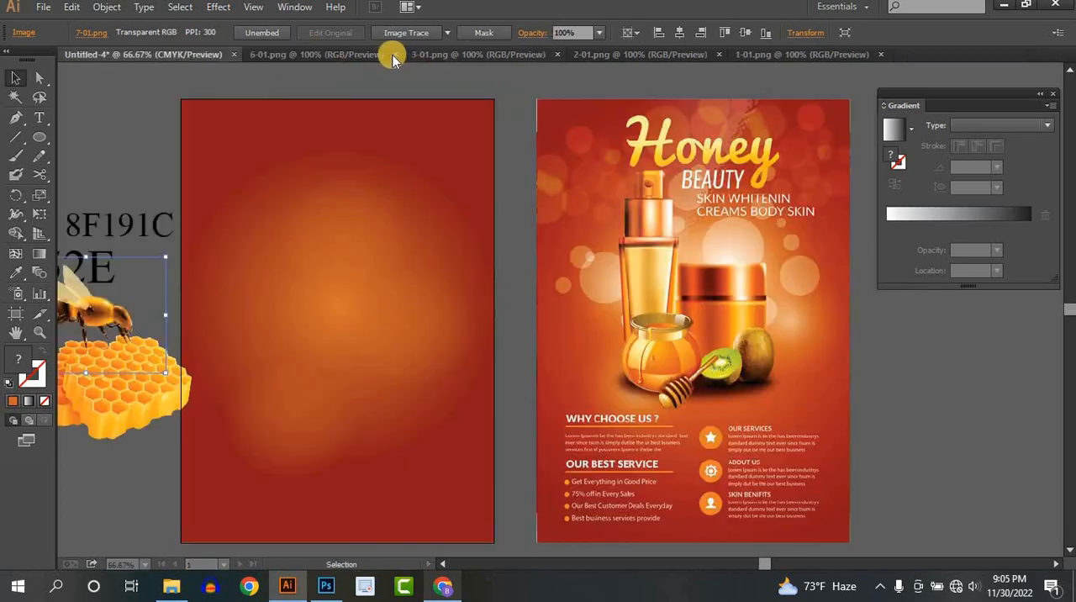
- Bring the 6-01 bee into the flyer document over the reference flyer's lower right part and close its file
{"action": "left_click", "coordinate": [385, 55]}
{"action": "left_click_drag", "start_coordinate": [557, 297], "coordinate": [531, 234]}
{"action": "left_click_drag", "start_coordinate": [777, 366], "coordinate": [777, 365]}
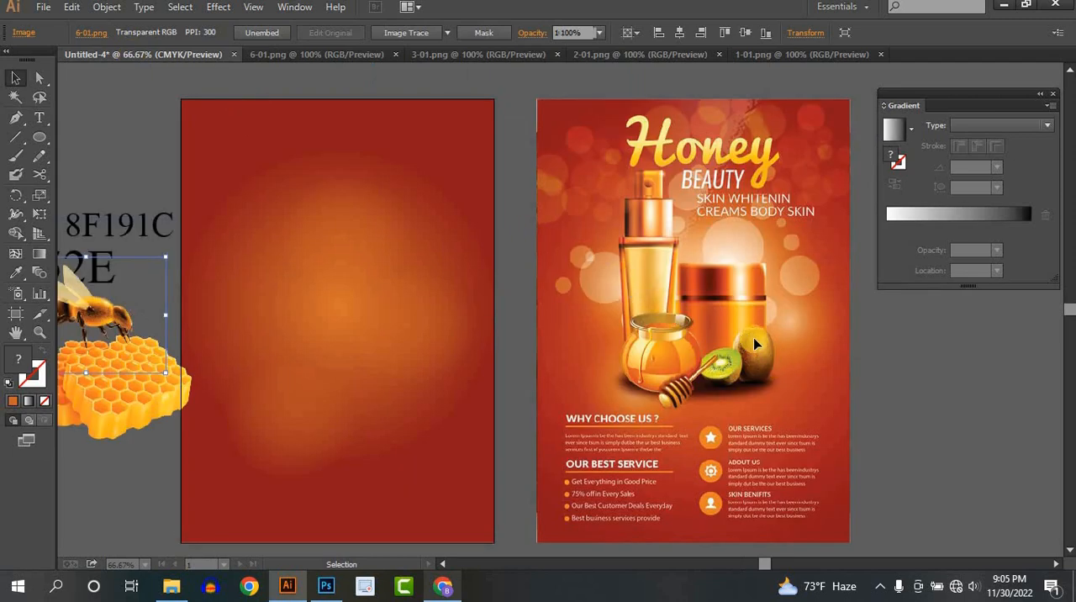
{"action": "left_click", "coordinate": [382, 54]}
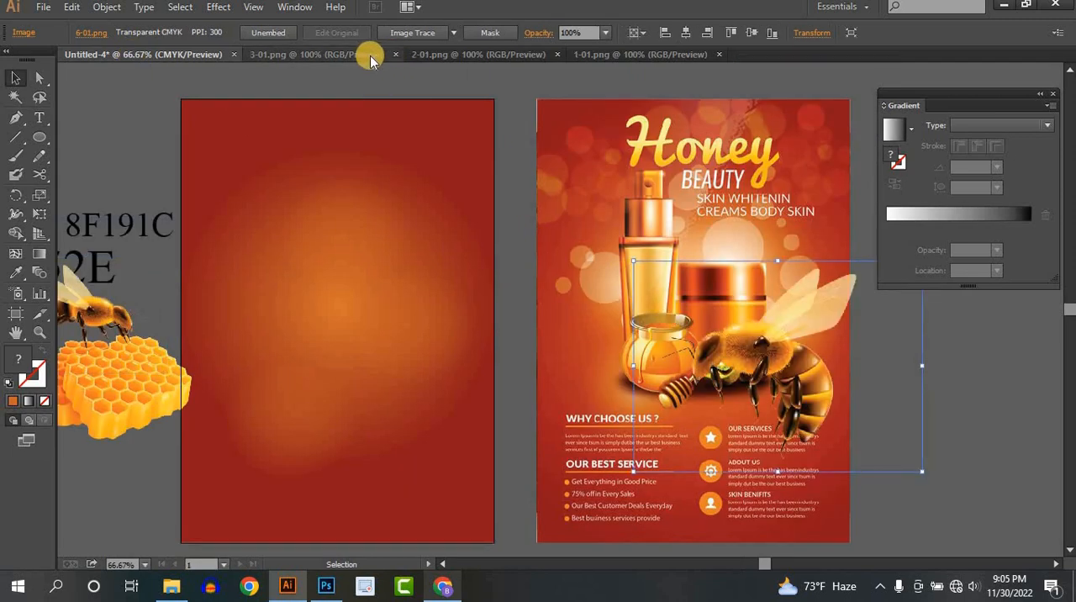
- Bring the 3-01 honey dipper into the flyer document over the large bee on the reference flyer and close its file
{"action": "left_click", "coordinate": [359, 56]}
{"action": "left_click_drag", "start_coordinate": [409, 180], "coordinate": [757, 309]}
{"action": "left_click_drag", "start_coordinate": [780, 403], "coordinate": [719, 376]}
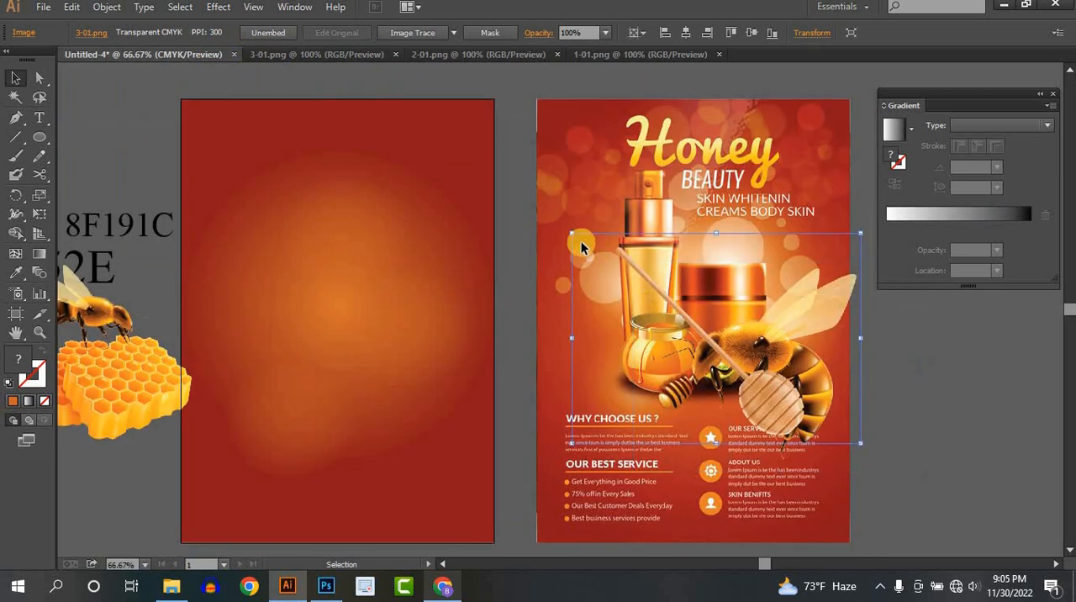
{"action": "left_click", "coordinate": [338, 55]}
{"action": "left_click", "coordinate": [396, 55]}
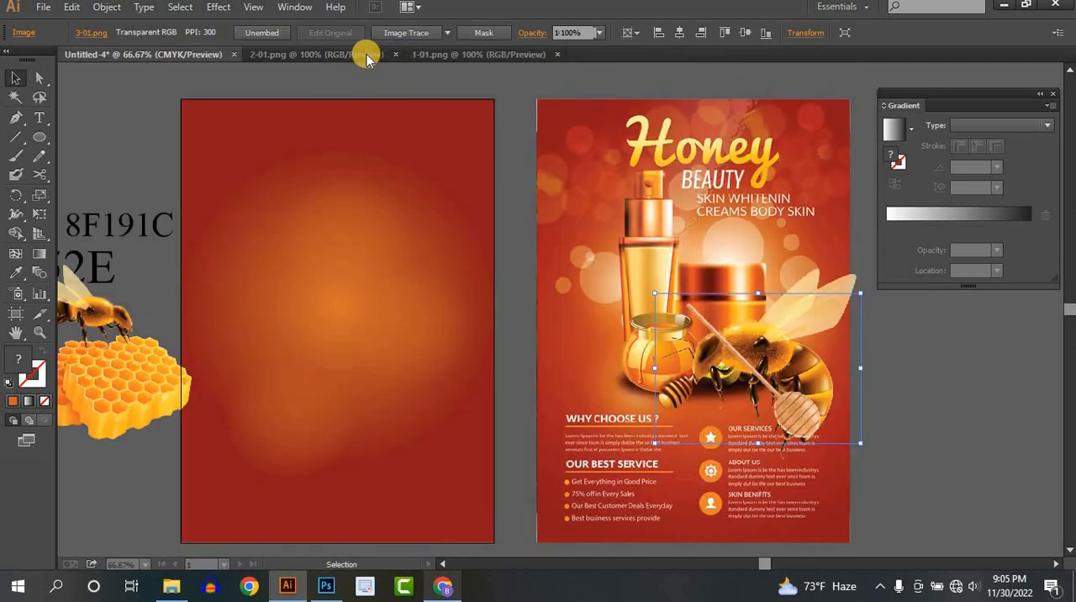
- Bring the 2-01 black-lidded jar into the flyer document over the reference flyer and close its file
{"action": "left_click", "coordinate": [364, 53]}
{"action": "left_click_drag", "start_coordinate": [323, 137], "coordinate": [743, 380]}
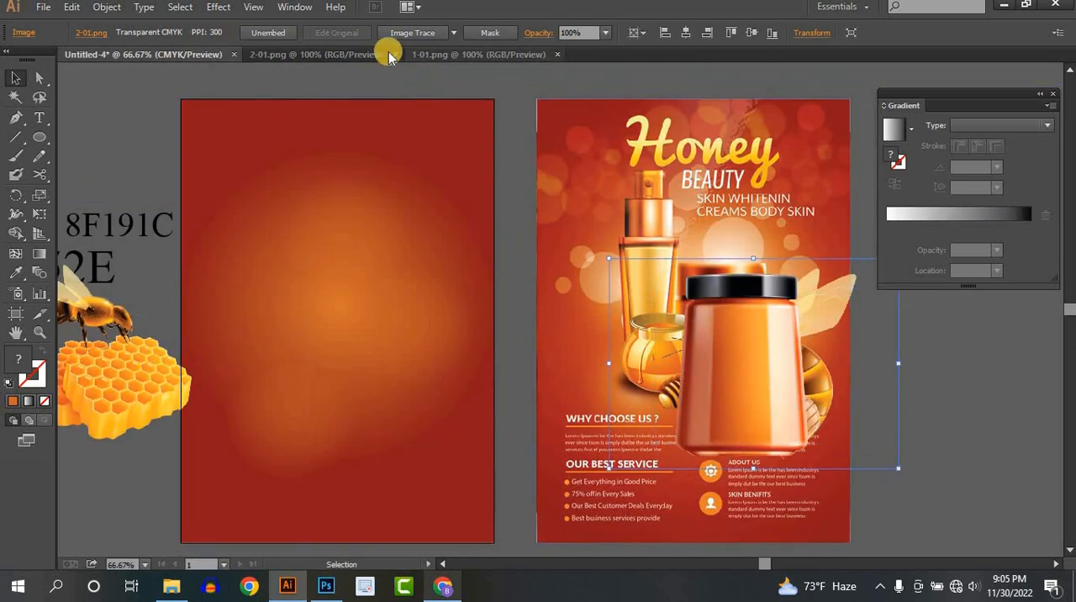
{"action": "left_click", "coordinate": [382, 53]}
{"action": "left_click", "coordinate": [395, 54]}
- Bring the 1-01 honey jar into the flyer document, scale it down slightly, and place it near the middle of the blank flyer
{"action": "left_click", "coordinate": [376, 53]}
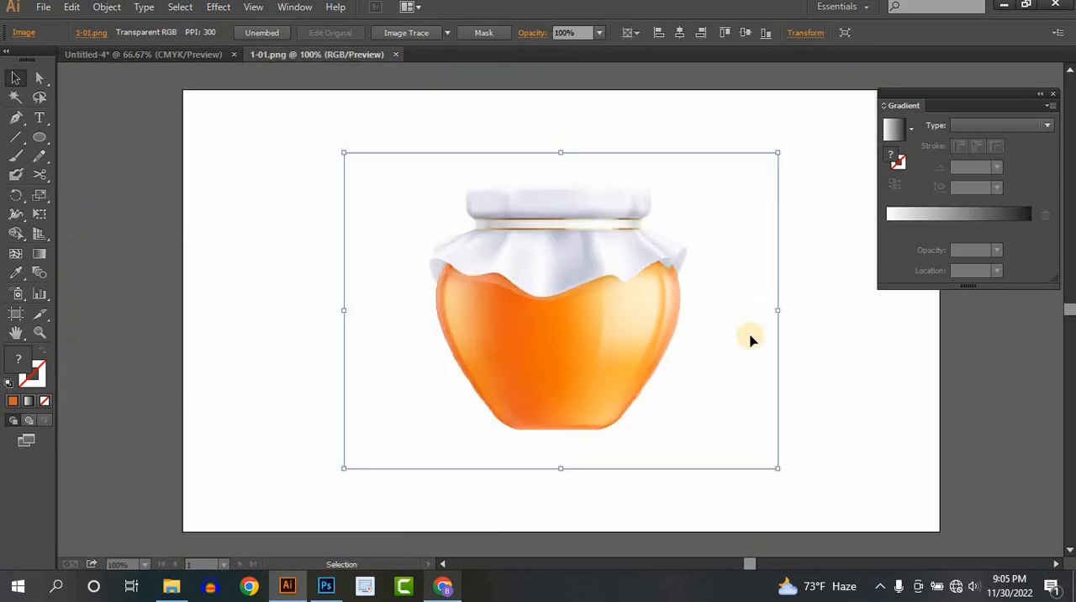
{"action": "left_click_drag", "start_coordinate": [575, 313], "coordinate": [345, 197]}
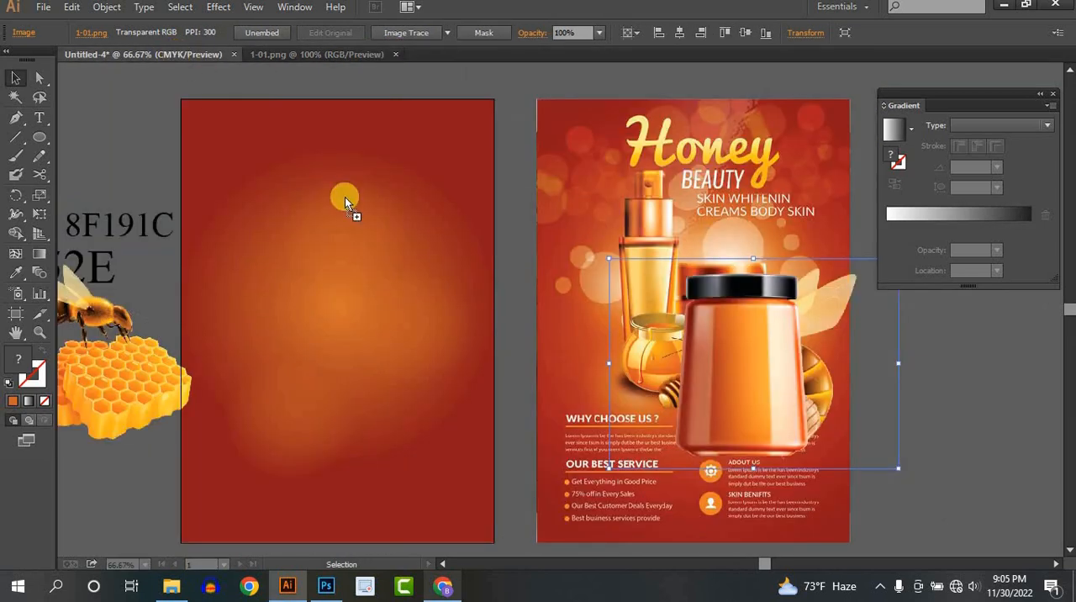
{"action": "left_click_drag", "start_coordinate": [383, 305], "coordinate": [382, 304]}
{"action": "left_click_drag", "start_coordinate": [449, 327], "coordinate": [520, 346]}
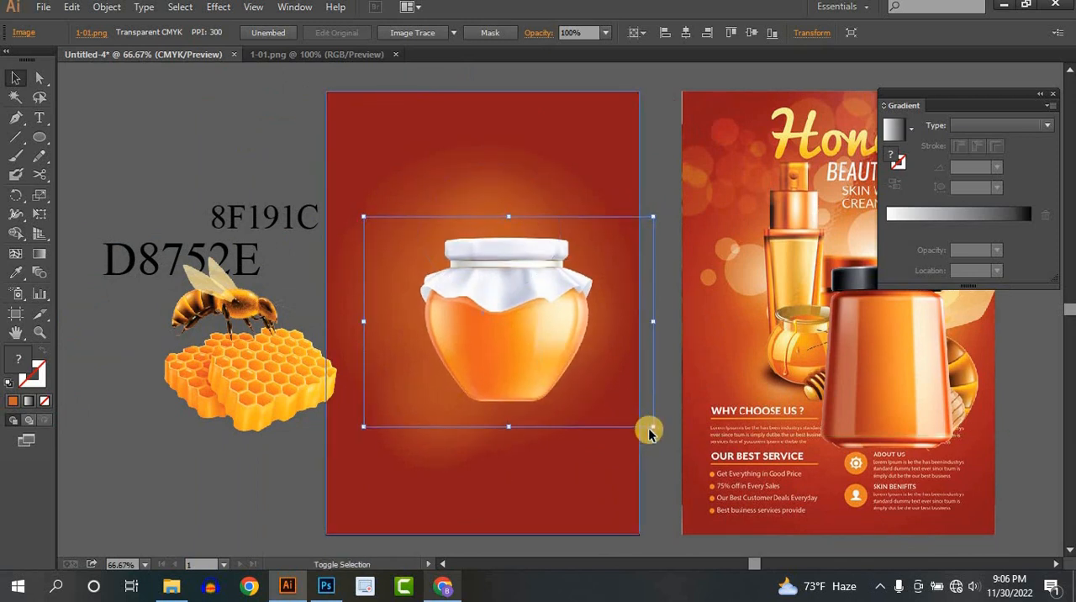
{"action": "left_click_drag", "start_coordinate": [655, 427], "coordinate": [612, 397]}
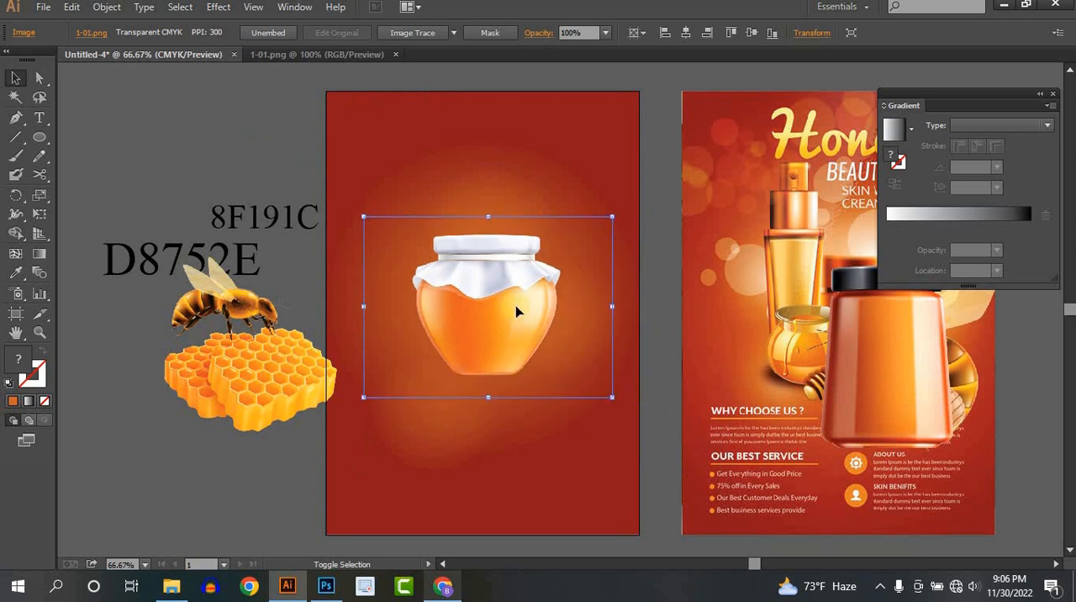
{"action": "left_click_drag", "start_coordinate": [516, 310], "coordinate": [530, 331]}
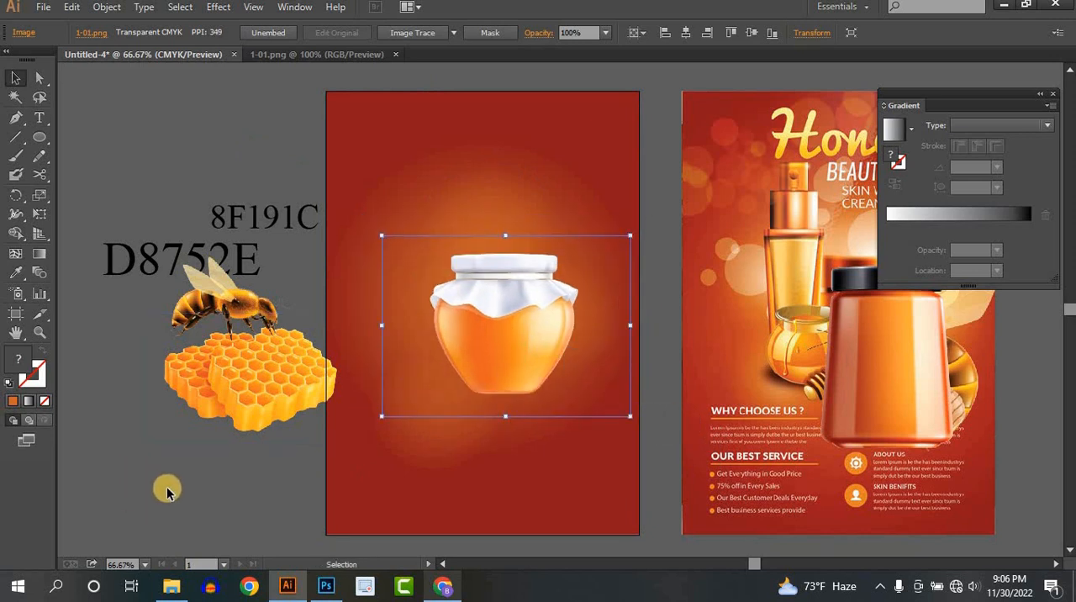
{"action": "left_click", "coordinate": [167, 488]}
- Lock the white-covered honey jar and place the black-lidded jar behind it, offset to its upper left on the new flyer
{"action": "left_click_drag", "start_coordinate": [819, 395], "coordinate": [770, 427]}
{"action": "left_click_drag", "start_coordinate": [856, 442], "coordinate": [449, 375]}
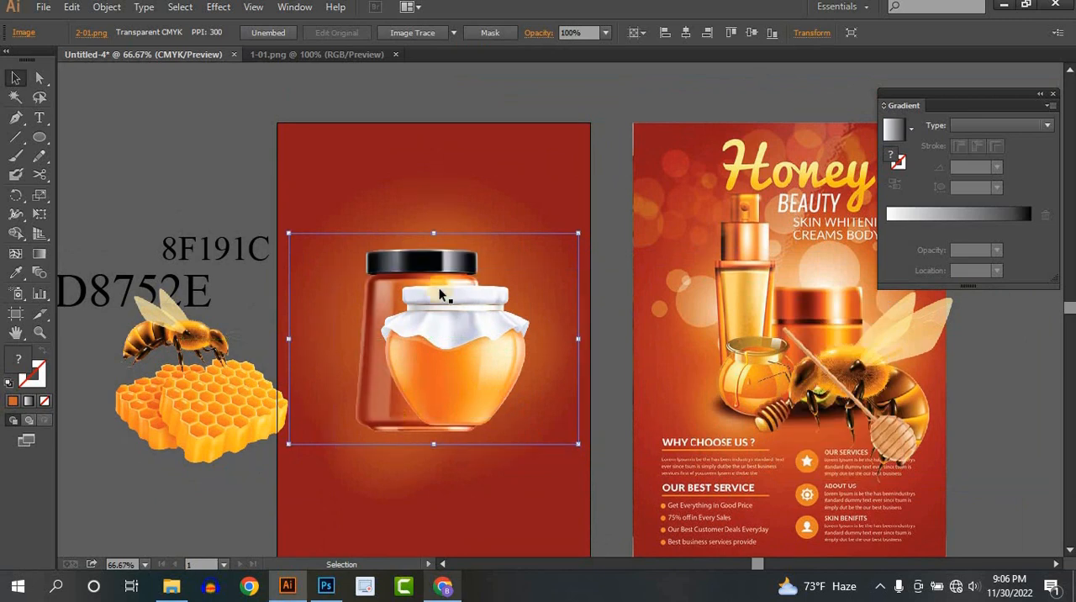
{"action": "left_click", "coordinate": [458, 356]}
{"action": "key", "text": "ctrl+2"}
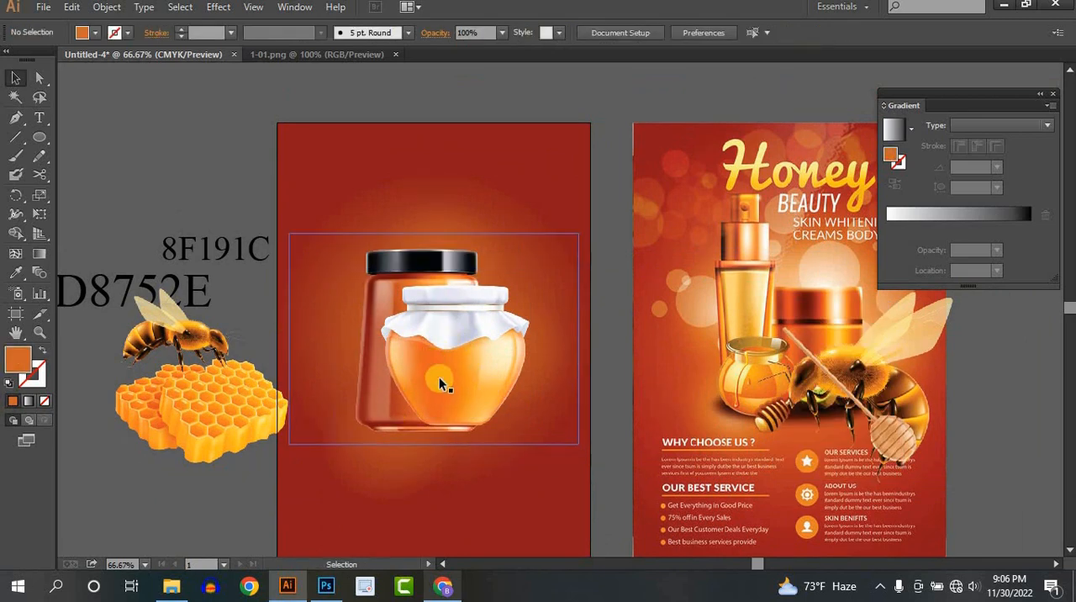
{"action": "left_click_drag", "start_coordinate": [438, 383], "coordinate": [387, 372]}
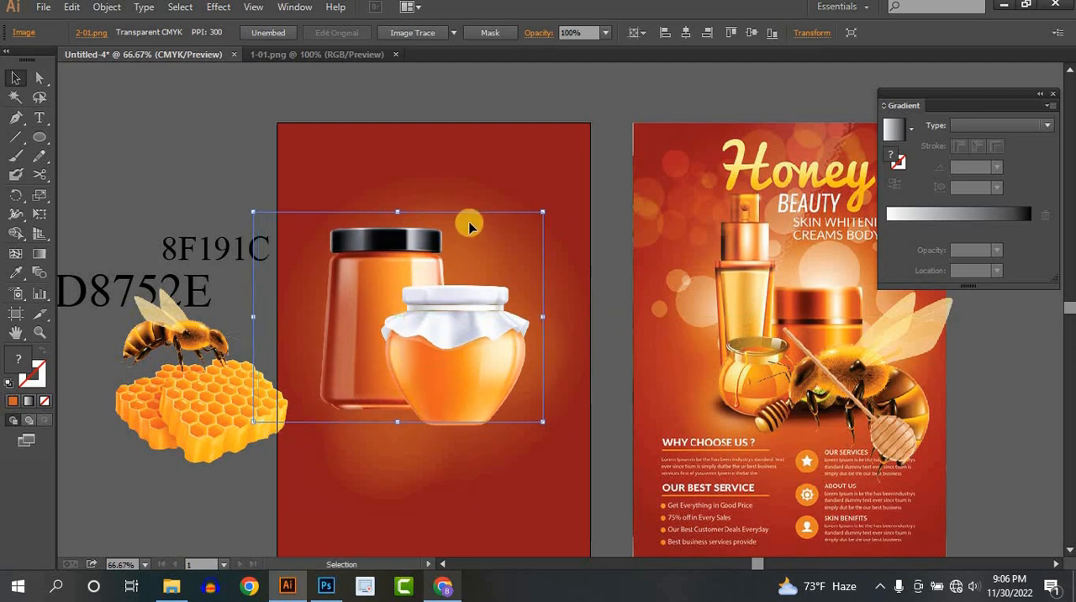
{"action": "left_click", "coordinate": [403, 207]}
{"action": "left_click_drag", "start_coordinate": [376, 312], "coordinate": [377, 316]}
{"action": "left_click", "coordinate": [244, 176]}
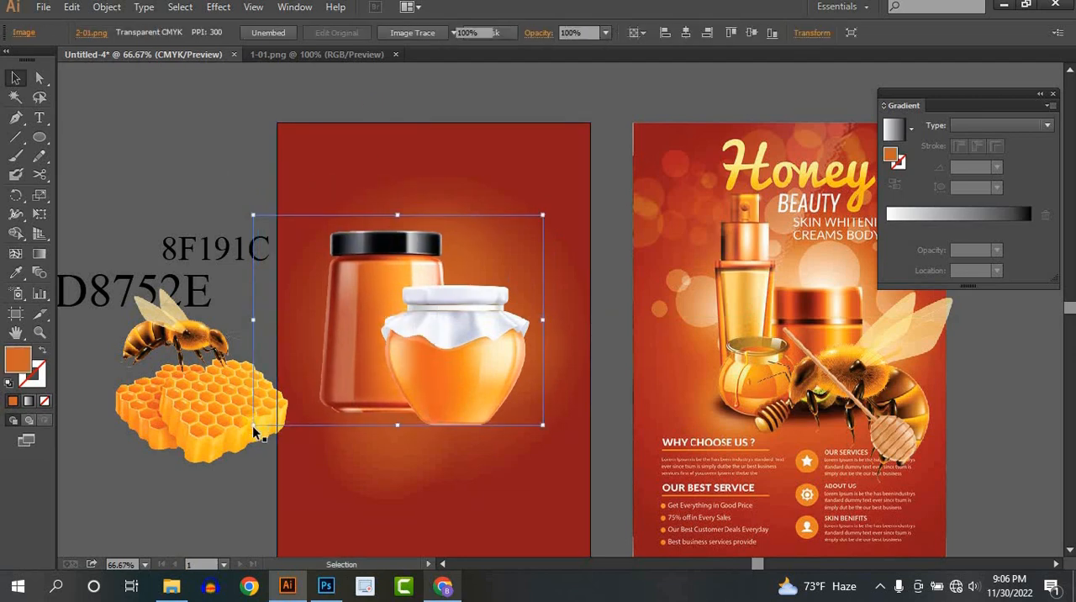
- Move the honeycomb to the lower left of the two jars and bring it in front of them
{"action": "left_click_drag", "start_coordinate": [231, 415], "coordinate": [396, 410]}
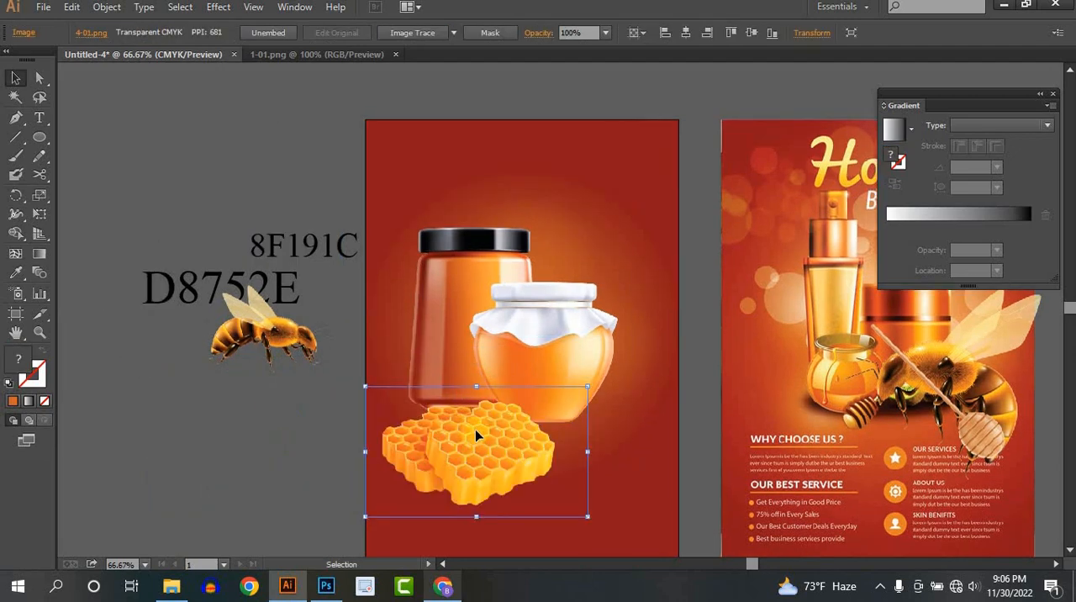
{"action": "left_click_drag", "start_coordinate": [475, 441], "coordinate": [501, 409]}
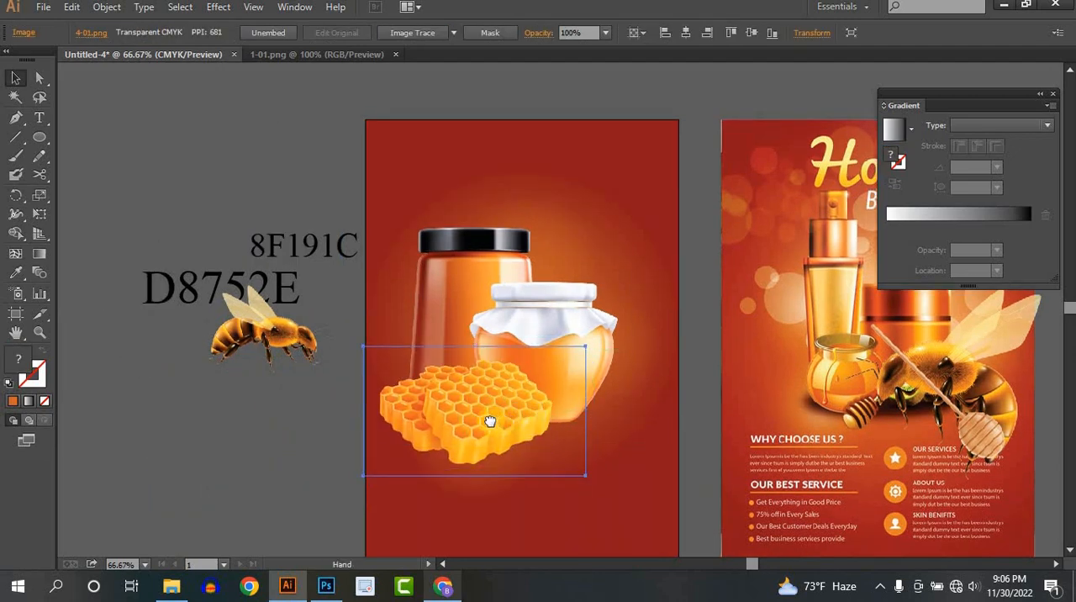
{"action": "left_click_drag", "start_coordinate": [252, 421], "coordinate": [220, 429]}
{"action": "left_click", "coordinate": [220, 431]}
- Move the 7-01 bee onto the black-lidded jar, bring it to the front, and position it over the lid
{"action": "left_click_drag", "start_coordinate": [291, 344], "coordinate": [422, 302]}
{"action": "right_click", "coordinate": [414, 295]}
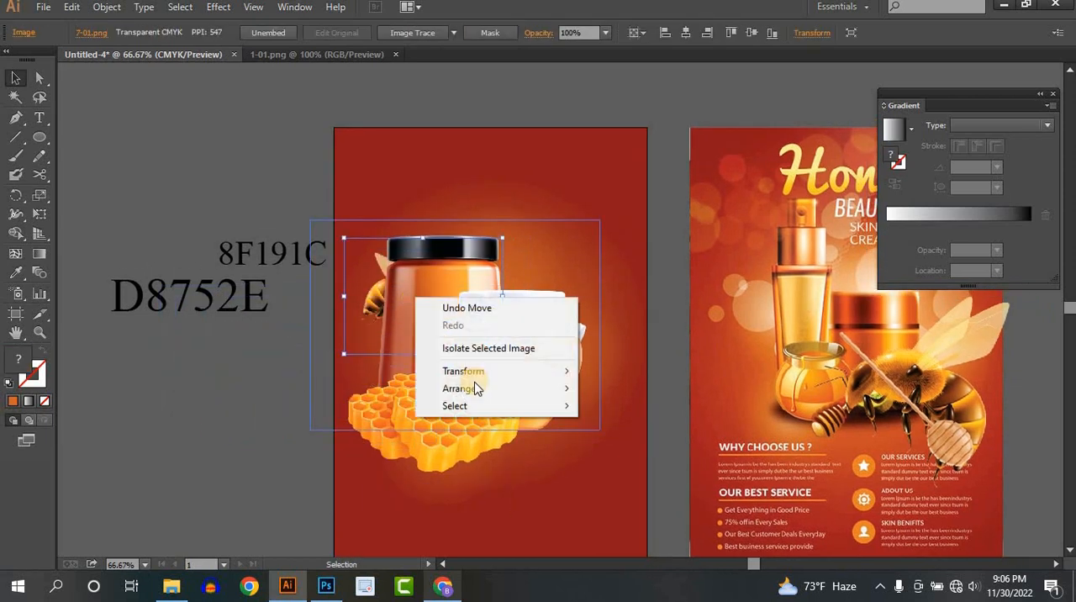
{"action": "mouse_move", "coordinate": [518, 392]}
{"action": "left_click", "coordinate": [629, 388]}
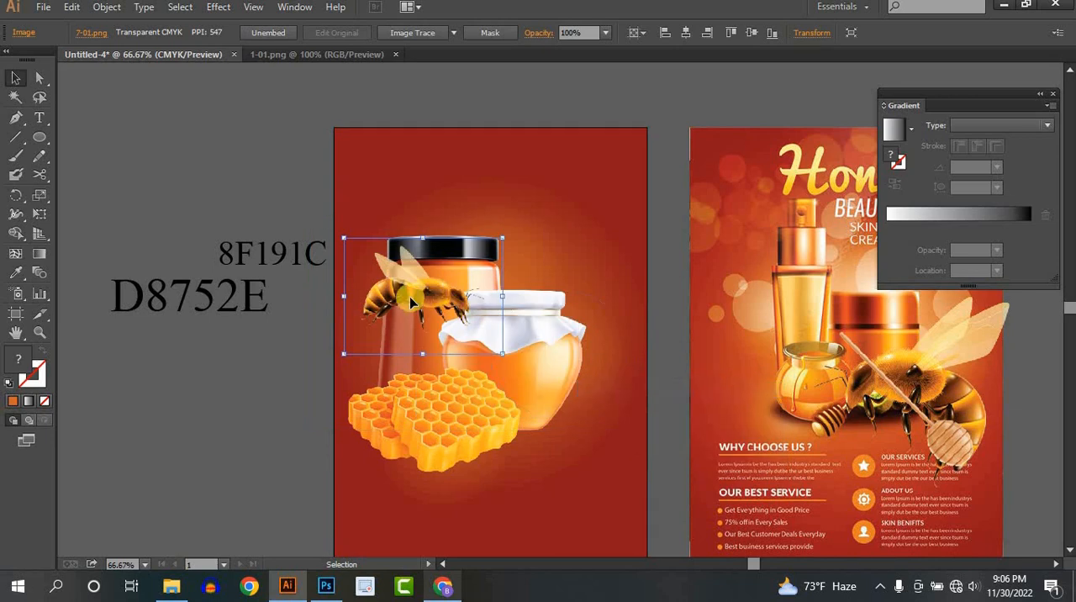
{"action": "left_click_drag", "start_coordinate": [415, 296], "coordinate": [448, 304]}
- Scale the 7-01 bee to about half size and seat it on the left part of the black lid
{"action": "scroll", "coordinate": [433, 216], "scroll_direction": "up", "scroll_amount": 3}
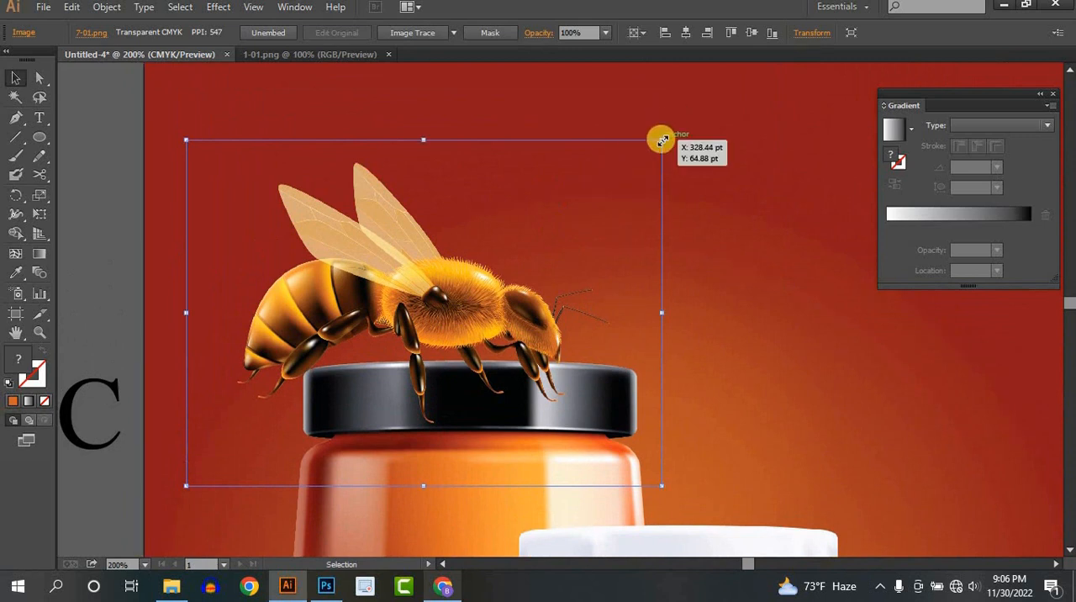
{"action": "left_click_drag", "start_coordinate": [661, 141], "coordinate": [547, 235]}
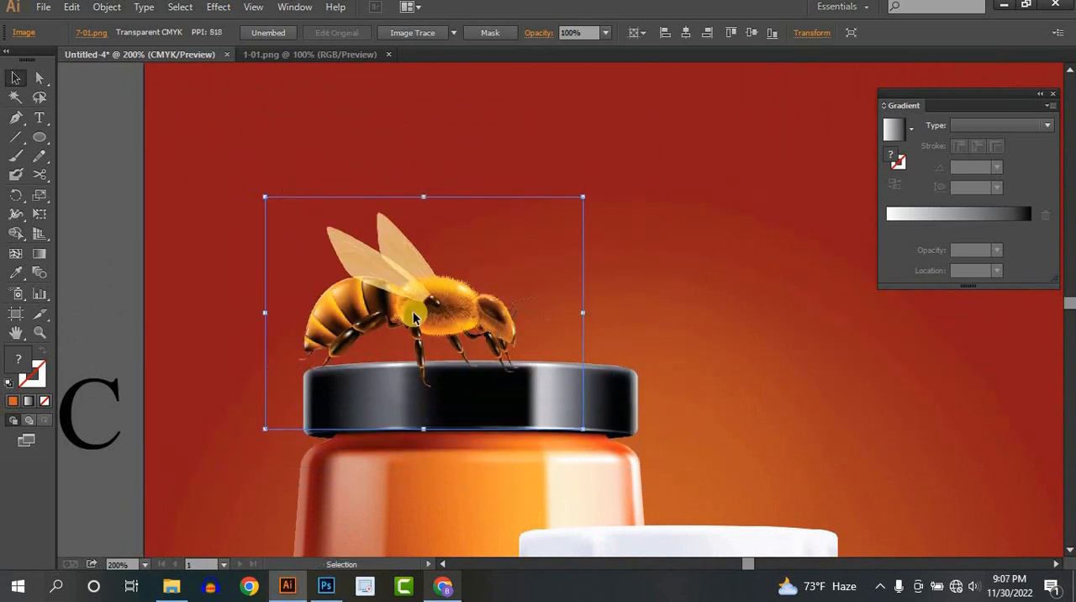
{"action": "left_click_drag", "start_coordinate": [412, 311], "coordinate": [448, 294]}
{"action": "left_click_drag", "start_coordinate": [580, 194], "coordinate": [517, 242]}
{"action": "left_click_drag", "start_coordinate": [438, 283], "coordinate": [384, 324]}
{"action": "left_click_drag", "start_coordinate": [475, 267], "coordinate": [518, 234]}
{"action": "left_click_drag", "start_coordinate": [413, 317], "coordinate": [403, 321]}
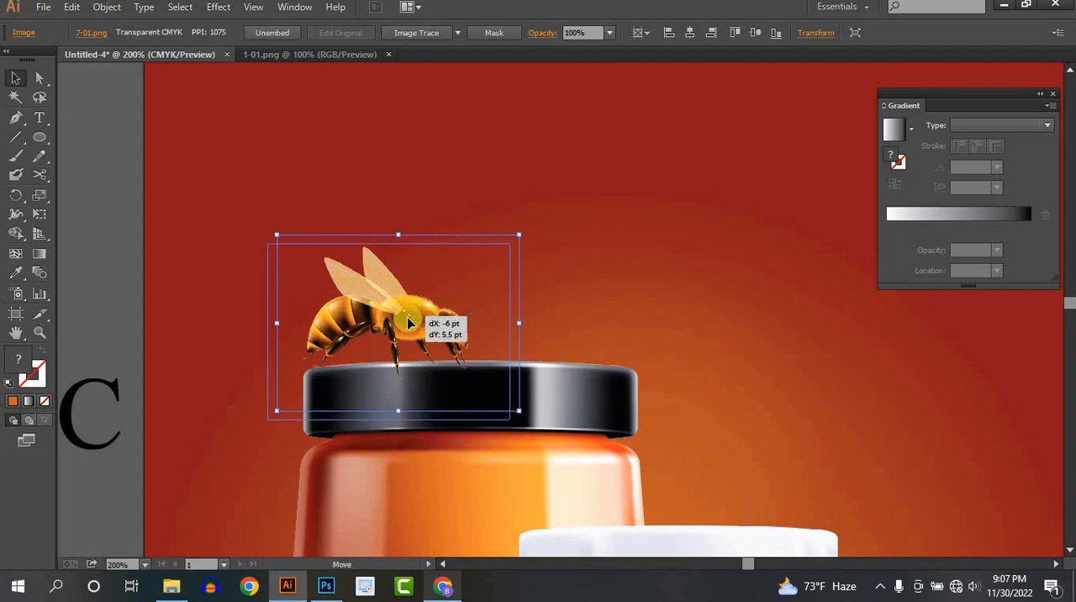
{"action": "scroll", "coordinate": [567, 339], "scroll_direction": "down", "scroll_amount": 3}
{"action": "left_click", "coordinate": [313, 267]}
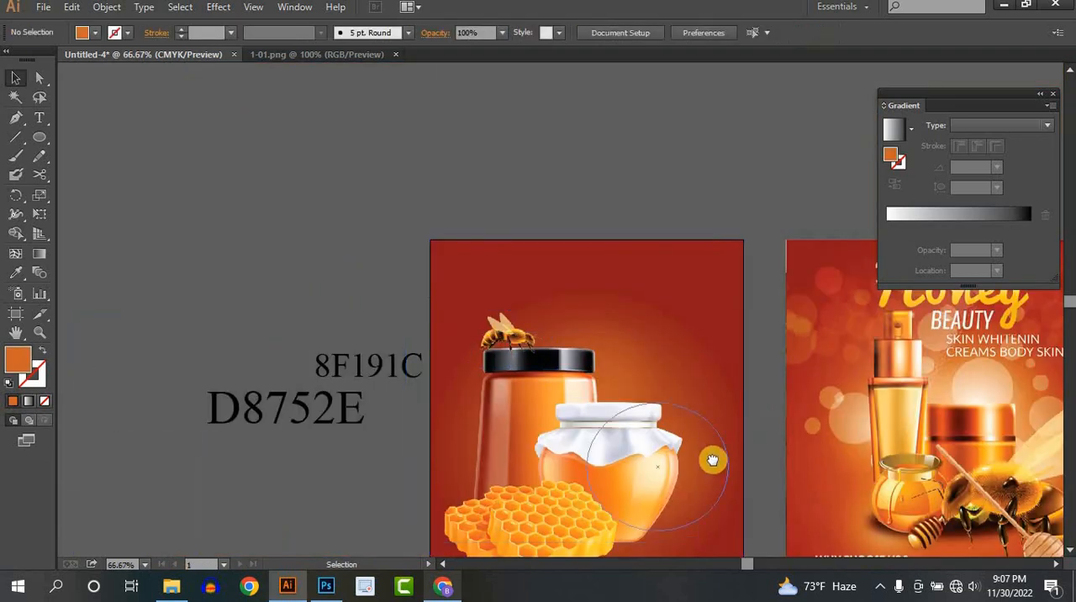
- Move the honey dipper from the reference flyer onto the new flyer and bring it in front of the jars
{"action": "left_click_drag", "start_coordinate": [714, 459], "coordinate": [598, 365]}
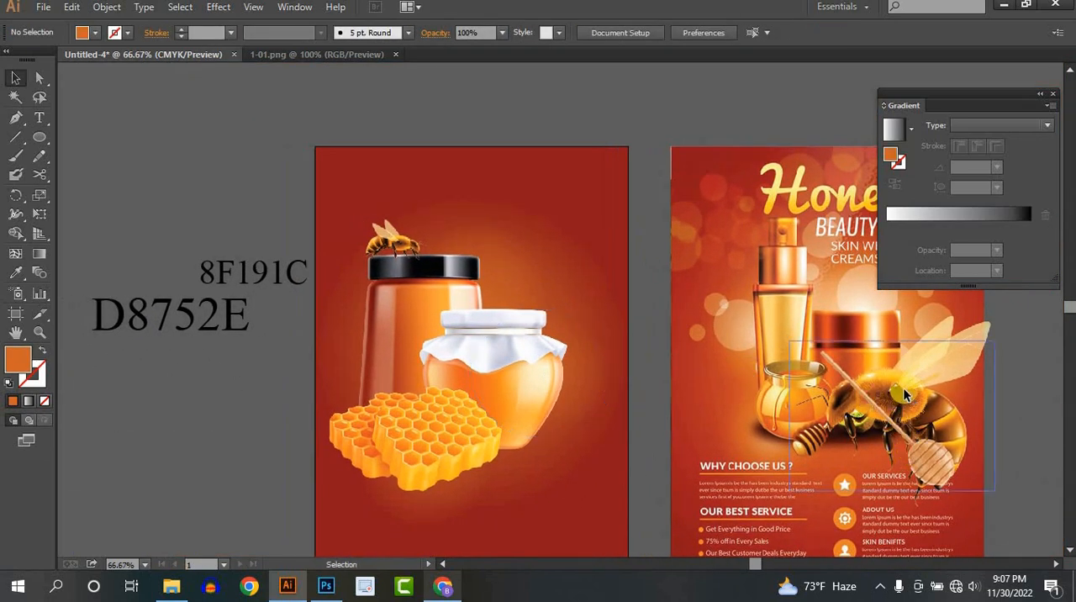
{"action": "left_click_drag", "start_coordinate": [902, 388], "coordinate": [579, 331]}
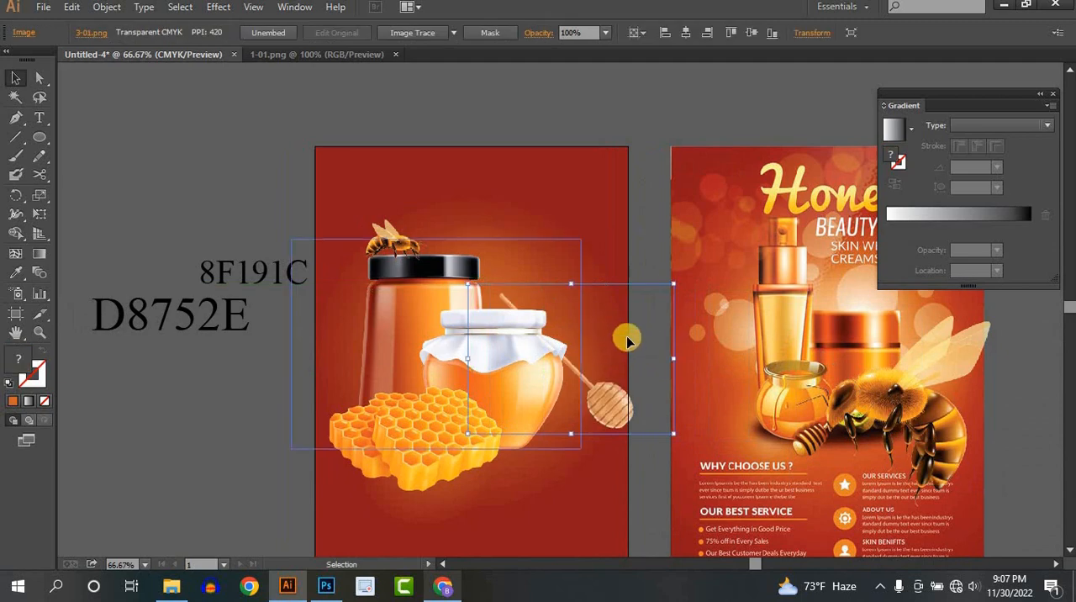
{"action": "right_click", "coordinate": [620, 412]}
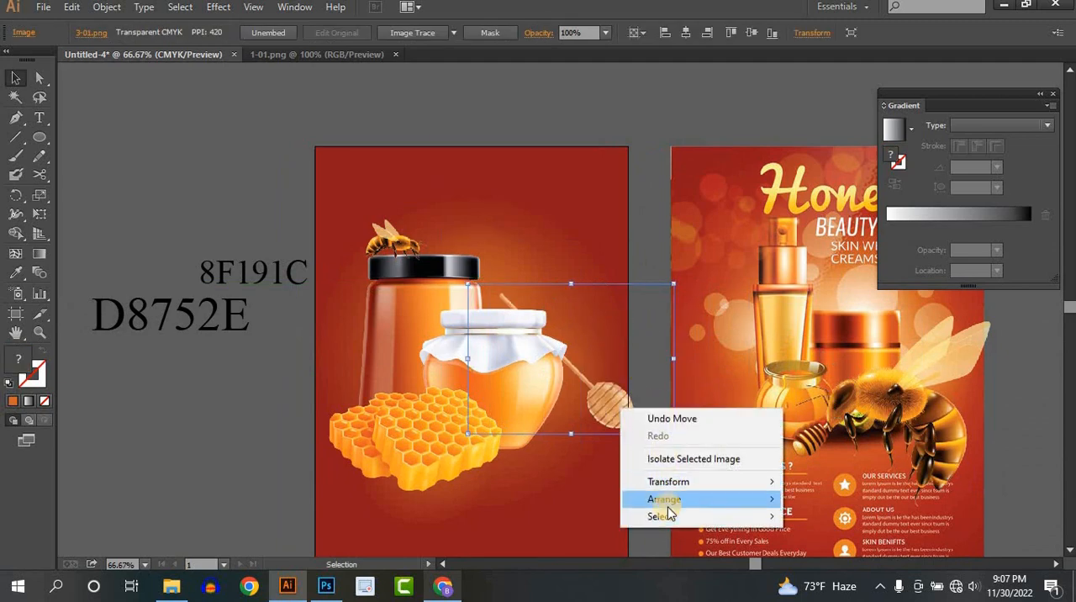
{"action": "mouse_move", "coordinate": [737, 498]}
{"action": "left_click", "coordinate": [821, 502]}
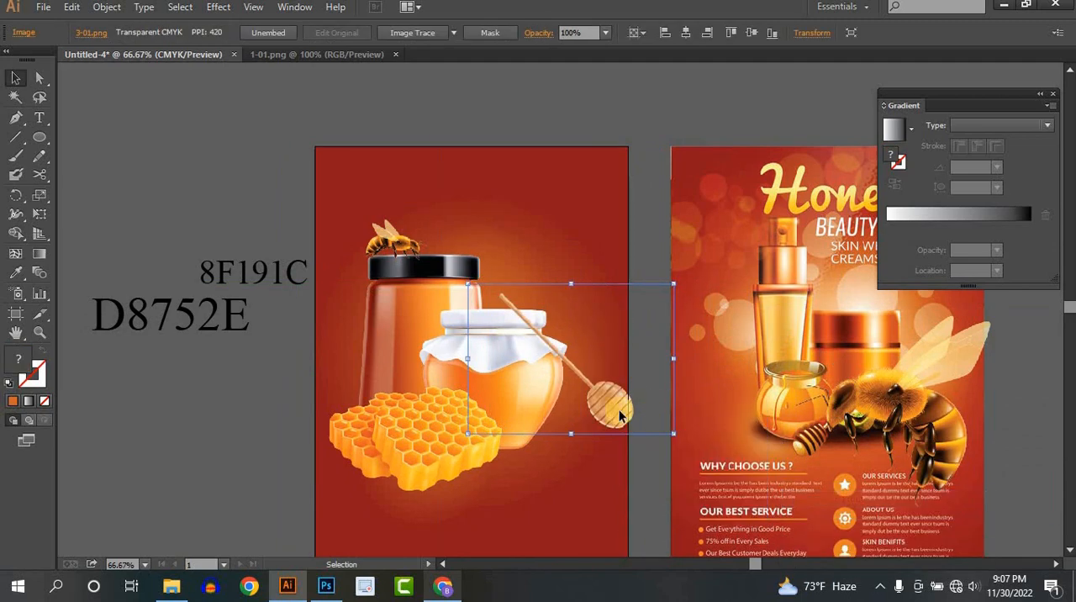
{"action": "left_click_drag", "start_coordinate": [626, 413], "coordinate": [461, 371]}
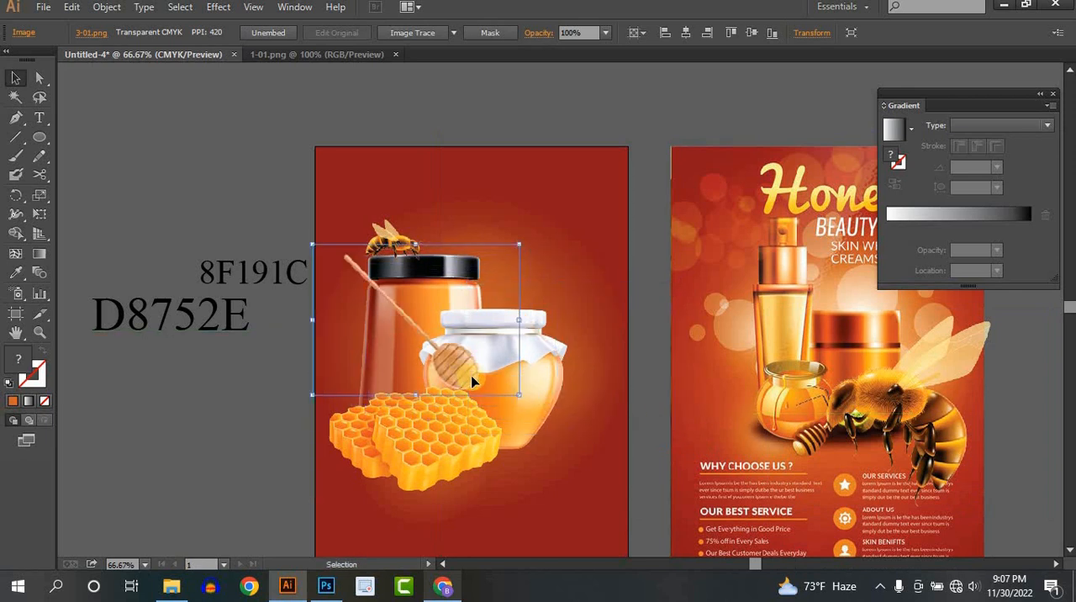
- Resize the honey dipper and lay it diagonally across the honeycomb with its head at the honey jar's base
{"action": "left_click_drag", "start_coordinate": [519, 244], "coordinate": [489, 296]}
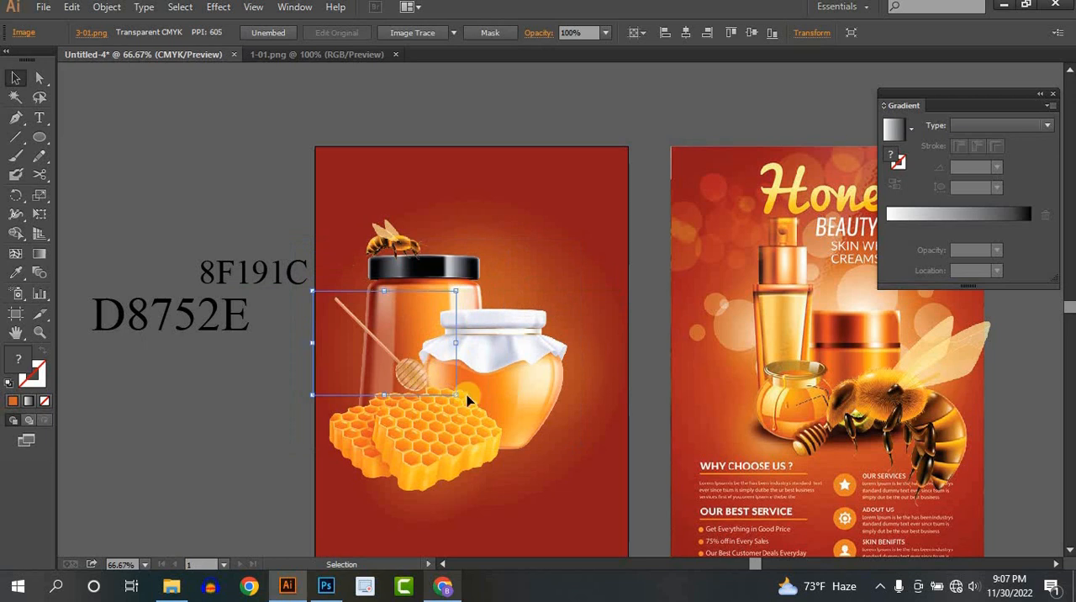
{"action": "left_click_drag", "start_coordinate": [421, 382], "coordinate": [529, 469]}
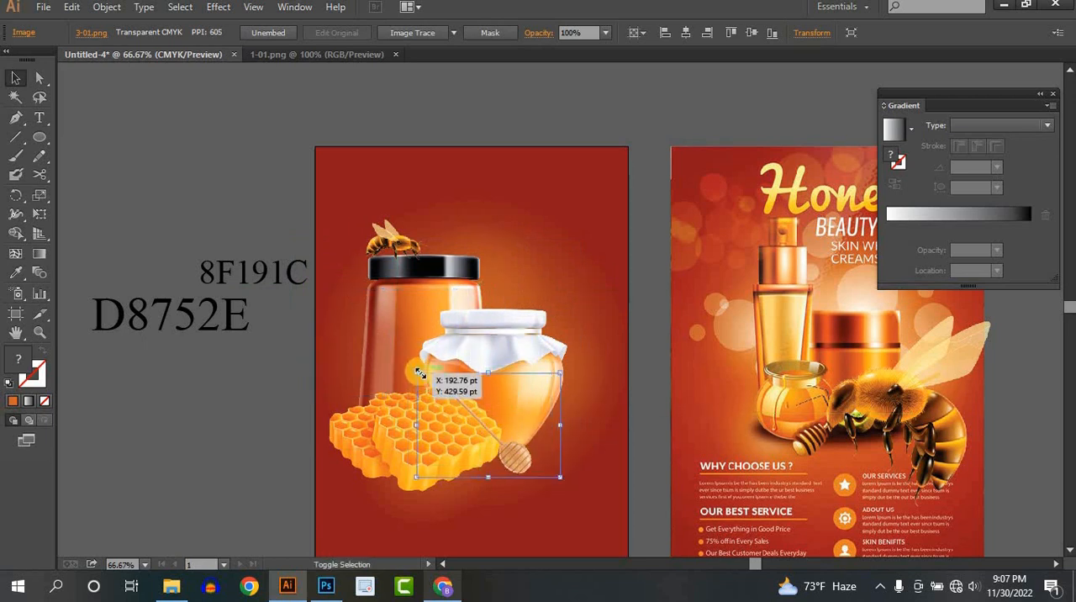
{"action": "left_click_drag", "start_coordinate": [418, 372], "coordinate": [284, 276]}
{"action": "left_click_drag", "start_coordinate": [500, 452], "coordinate": [521, 467]}
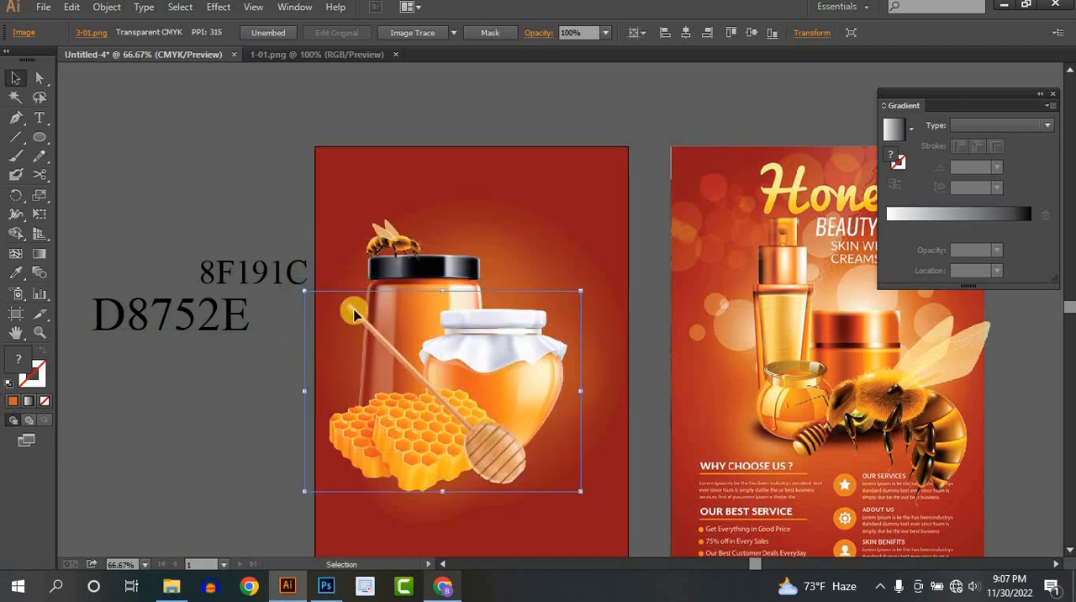
{"action": "left_click_drag", "start_coordinate": [302, 292], "coordinate": [378, 343]}
{"action": "left_click_drag", "start_coordinate": [521, 472], "coordinate": [499, 465]}
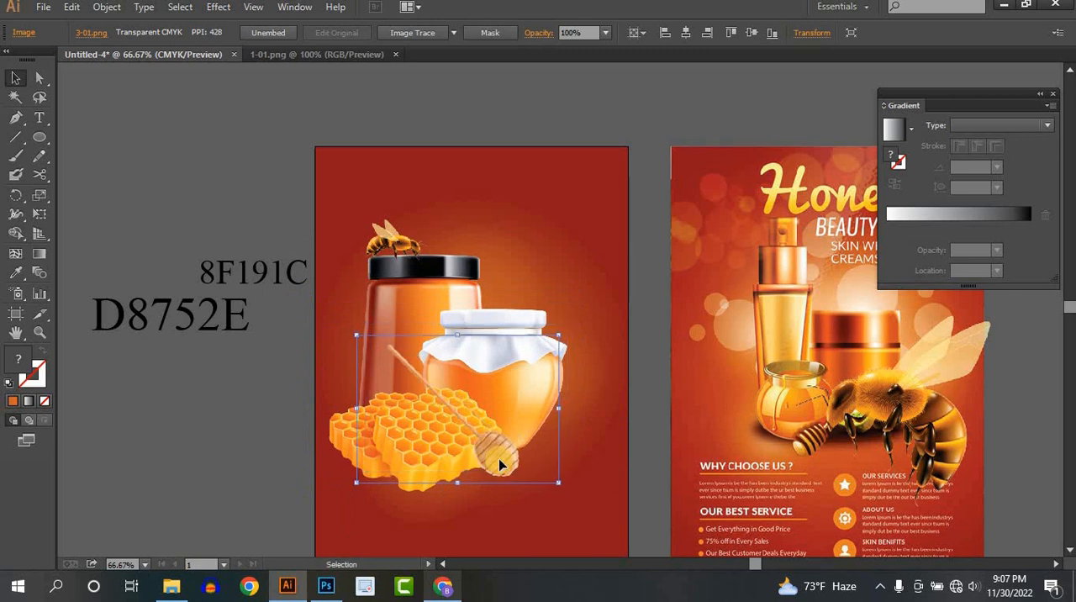
- Move the 6-01 bee onto the new flyer, scale it to under a third of its size, and bring it to the front
{"action": "left_click_drag", "start_coordinate": [927, 427], "coordinate": [560, 299]}
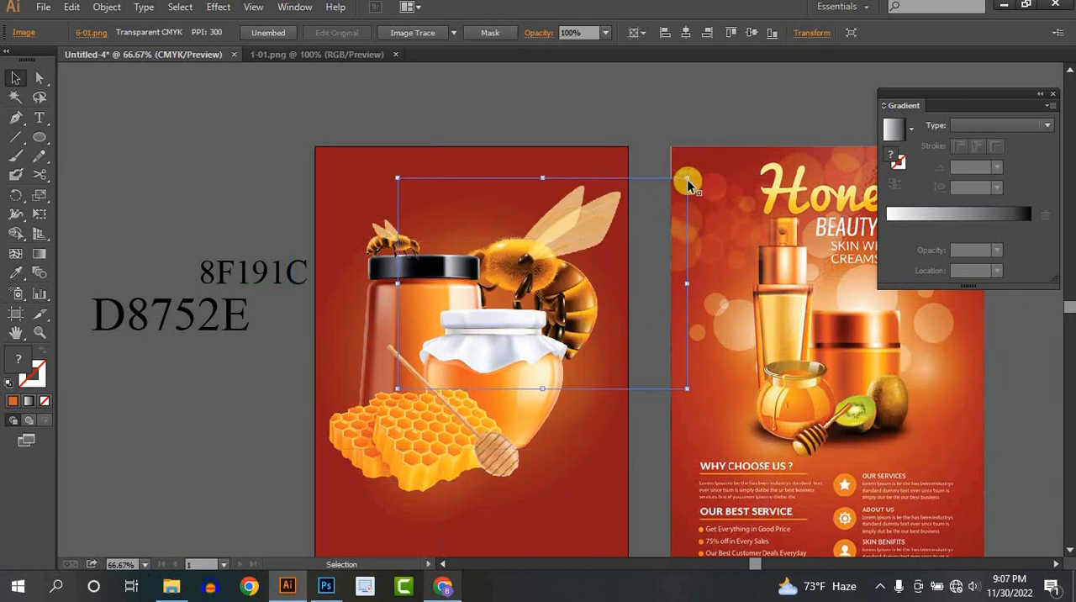
{"action": "left_click_drag", "start_coordinate": [689, 178], "coordinate": [471, 334]}
{"action": "right_click", "coordinate": [437, 354]}
{"action": "mouse_move", "coordinate": [546, 444]}
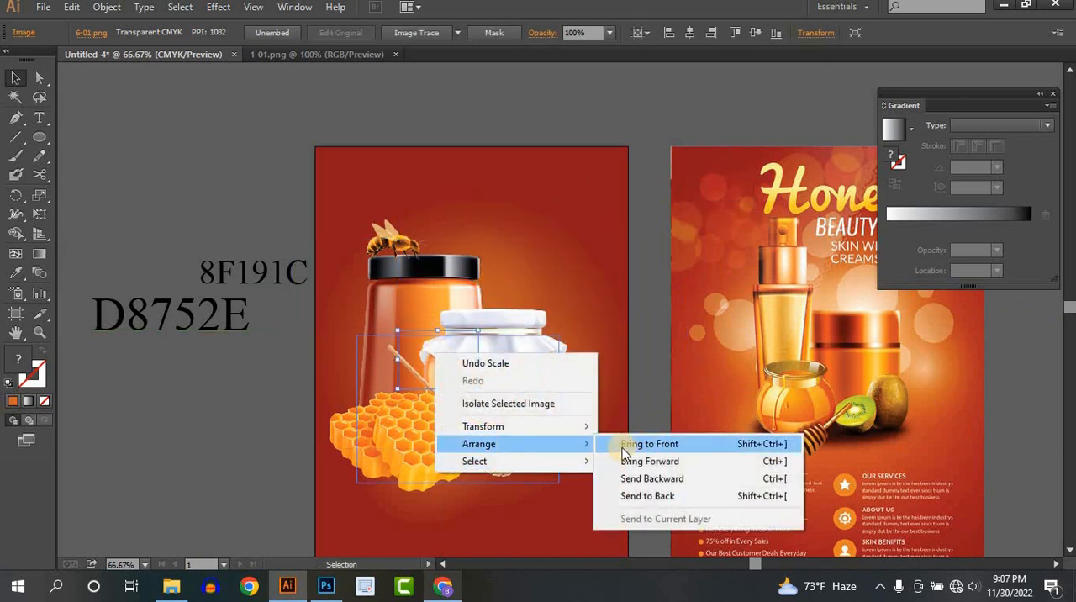
{"action": "left_click", "coordinate": [622, 441]}
- Enlarge the 6-01 bee slightly, rotate it about 15° counterclockwise, and perch it on the right end of the honey jar's white lid
{"action": "left_click_drag", "start_coordinate": [437, 363], "coordinate": [540, 310]}
{"action": "scroll", "coordinate": [534, 311], "scroll_direction": "up", "scroll_amount": 2}
{"action": "left_click_drag", "start_coordinate": [404, 216], "coordinate": [370, 188]}
{"action": "left_click_drag", "start_coordinate": [528, 310], "coordinate": [535, 294]}
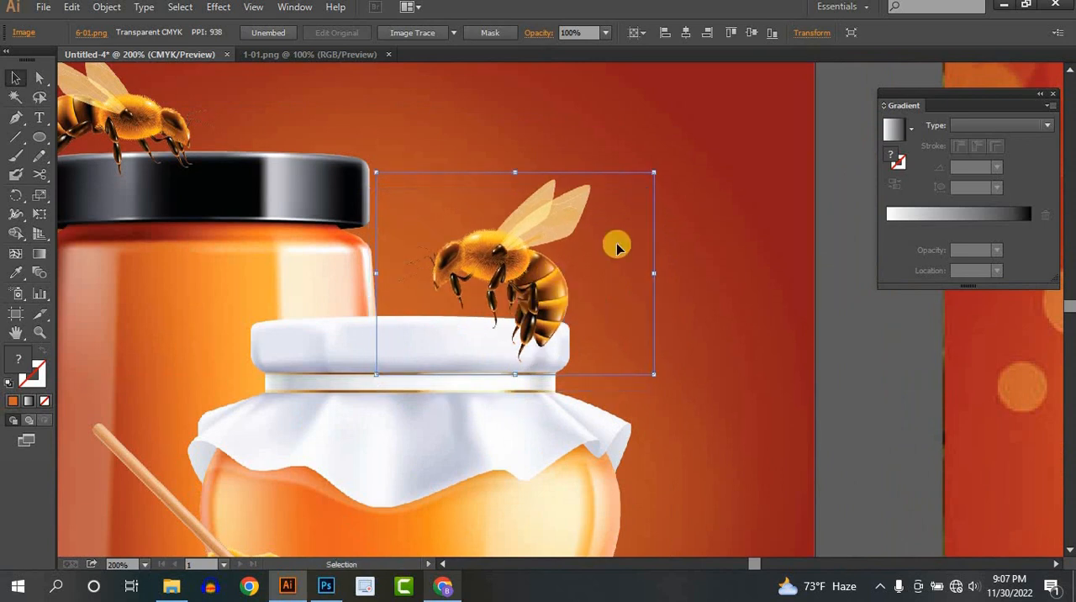
{"action": "left_click_drag", "start_coordinate": [643, 135], "coordinate": [608, 109]}
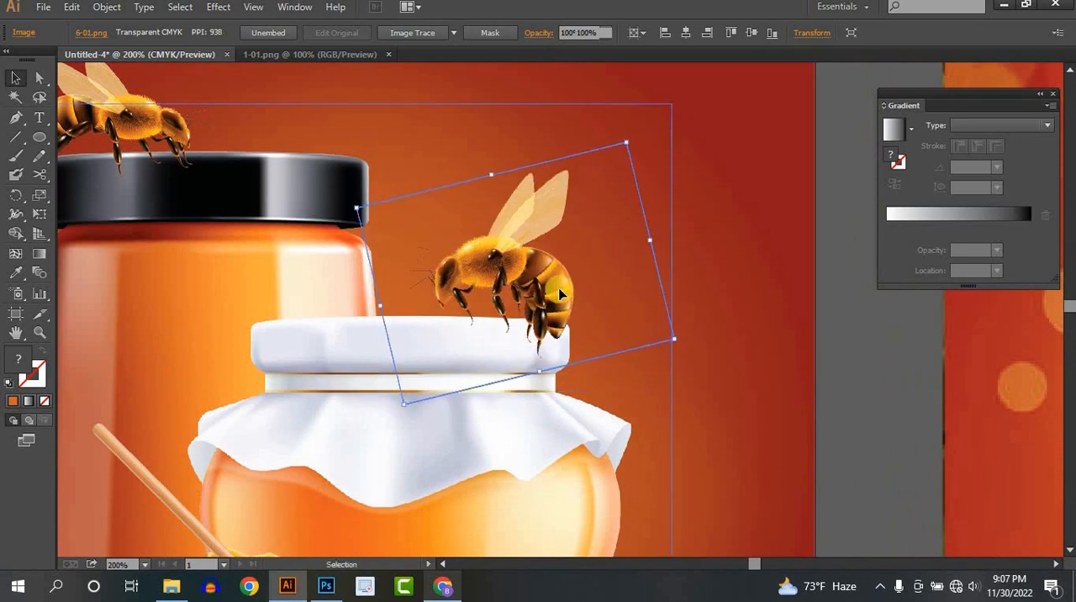
{"action": "mouse_move", "coordinate": [556, 293]}
{"action": "left_mouse_down"}
{"action": "mouse_move", "coordinate": [572, 292]}
{"action": "mouse_move", "coordinate": [576, 307]}
{"action": "mouse_move", "coordinate": [576, 293]}
{"action": "left_mouse_up"}
{"action": "left_click", "coordinate": [847, 360]}
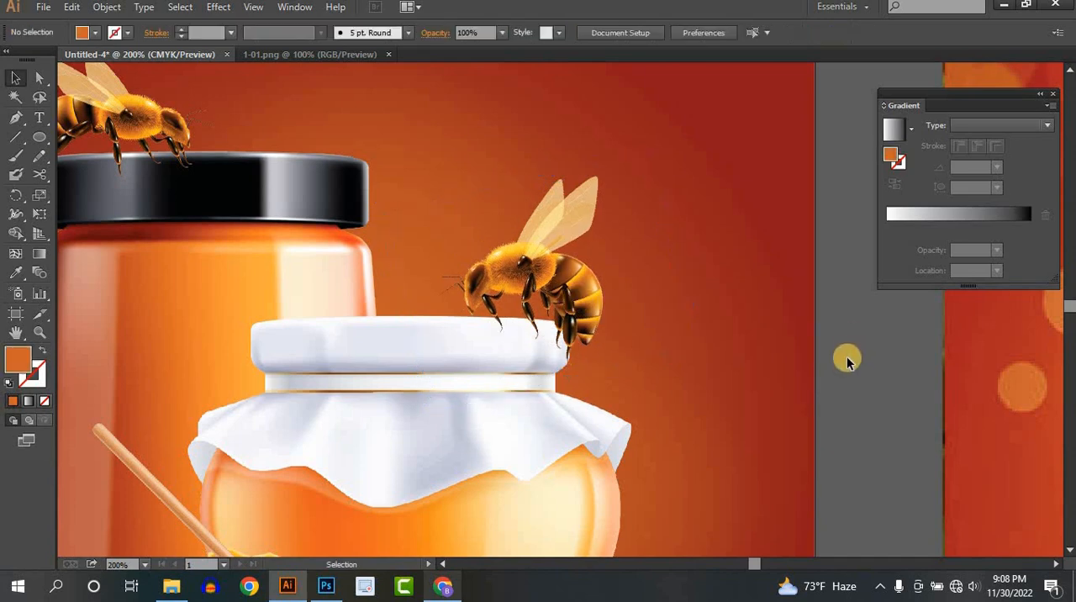
{"action": "scroll", "coordinate": [847, 362], "scroll_direction": "down", "scroll_amount": 3}
{"action": "left_click_drag", "start_coordinate": [853, 387], "coordinate": [563, 286]}
{"action": "scroll", "coordinate": [619, 267], "scroll_direction": "down", "scroll_amount": 1}
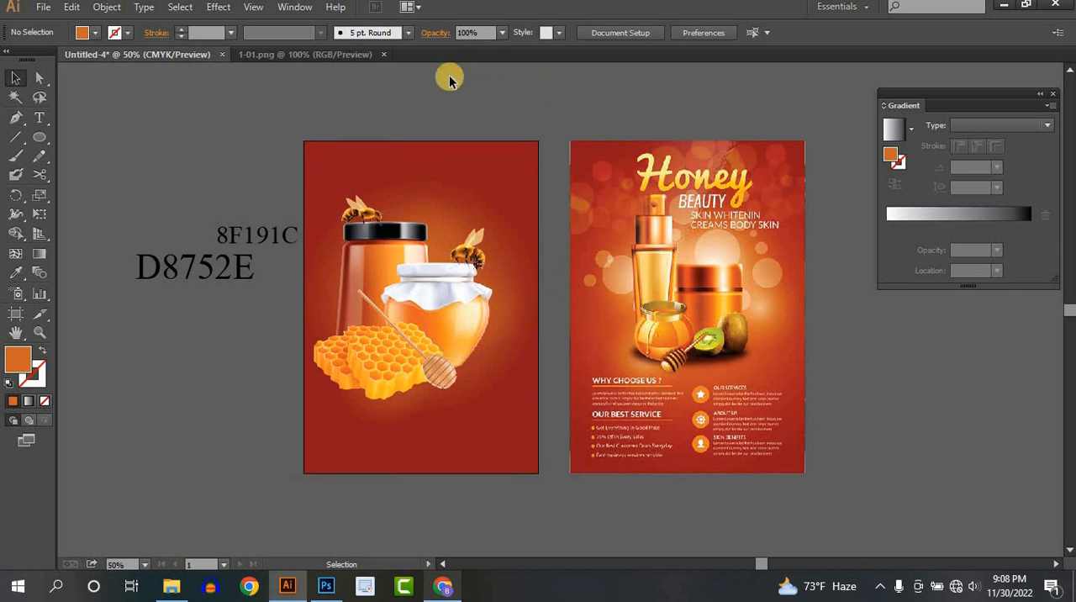
- Lock the gradient background rectangle and move the colour-code text labels further away from the new flyer
{"action": "left_click", "coordinate": [510, 178]}
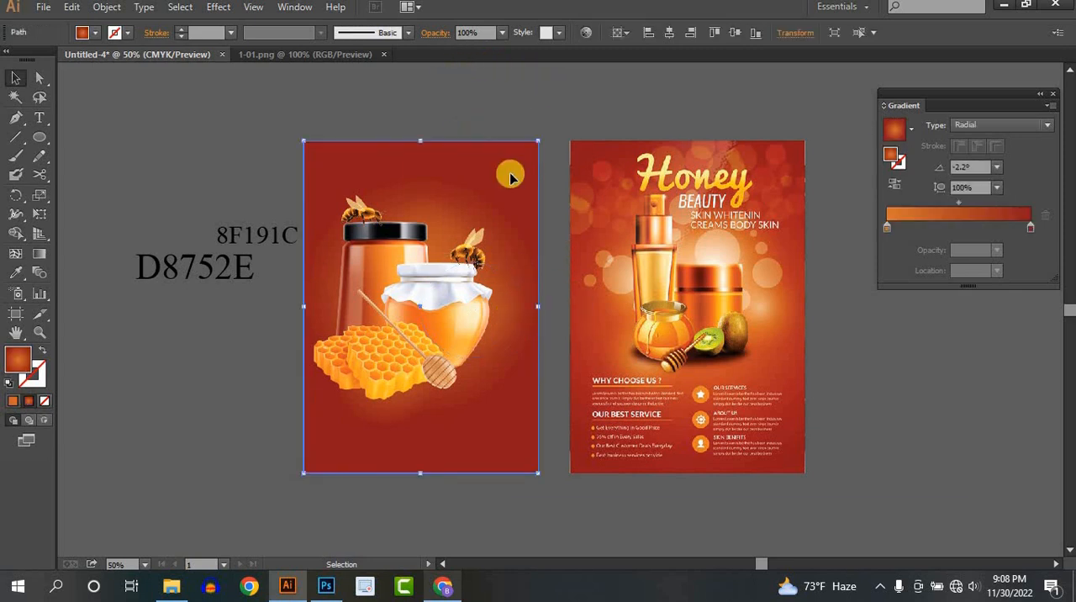
{"action": "key", "text": "a"}
{"action": "key", "text": "ctrl+2"}
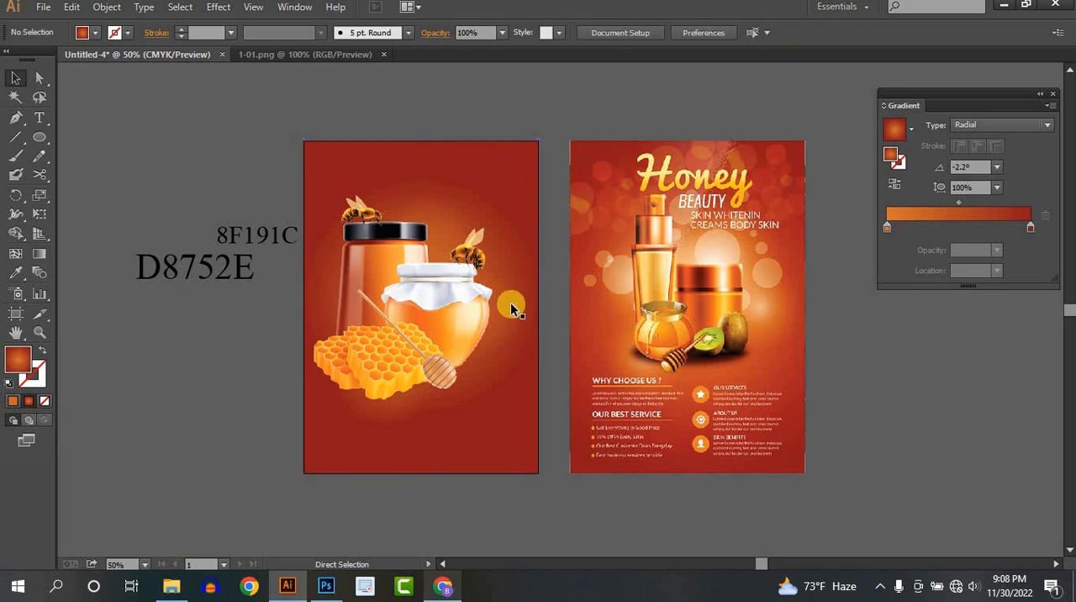
{"action": "left_click", "coordinate": [507, 190]}
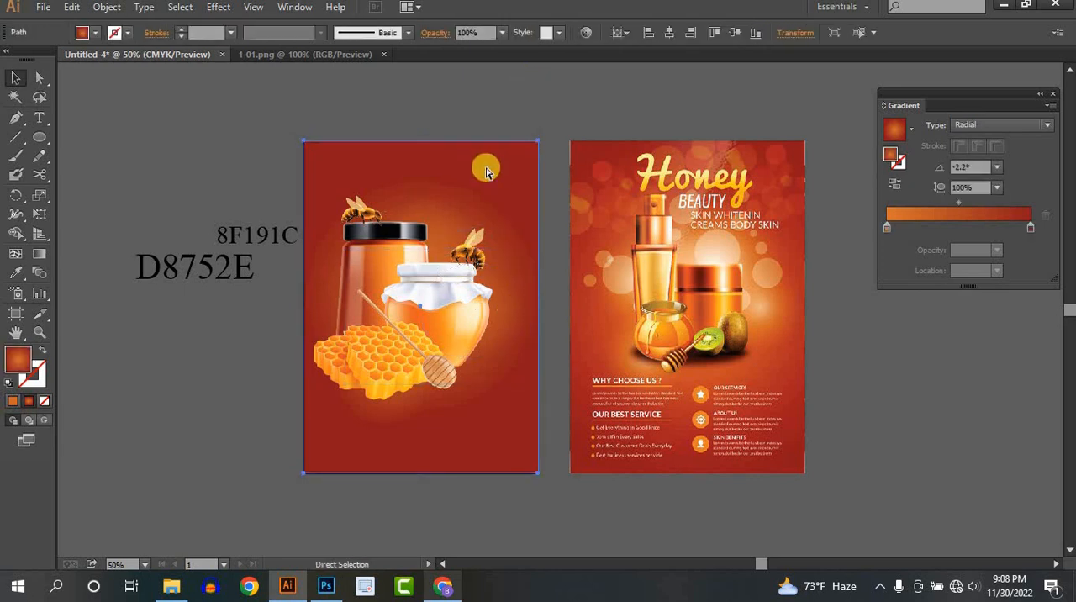
{"action": "key", "text": "ctrl+2"}
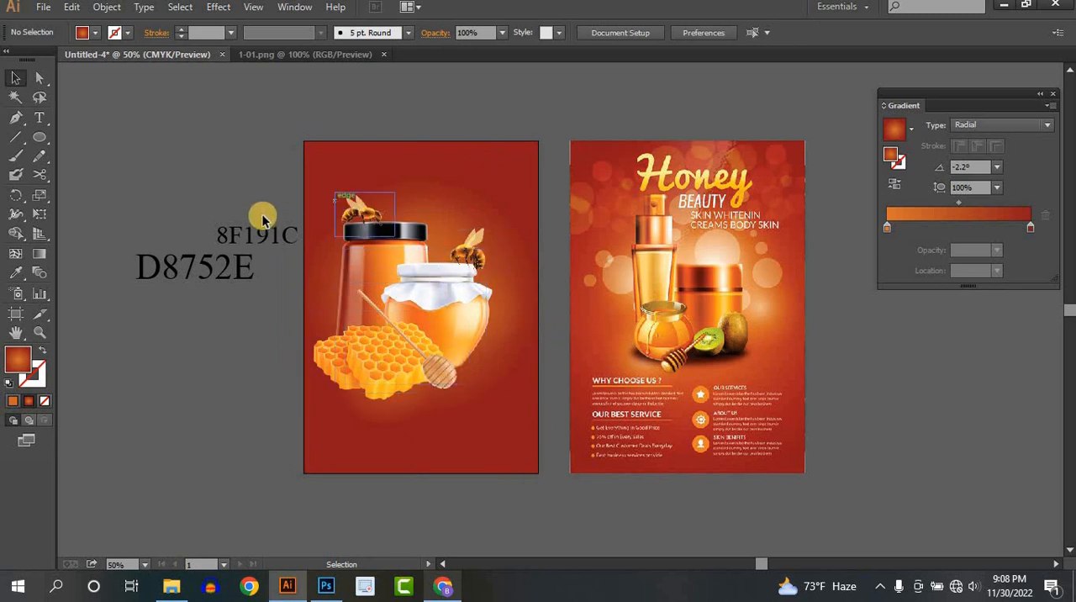
{"action": "left_click_drag", "start_coordinate": [220, 266], "coordinate": [134, 141]}
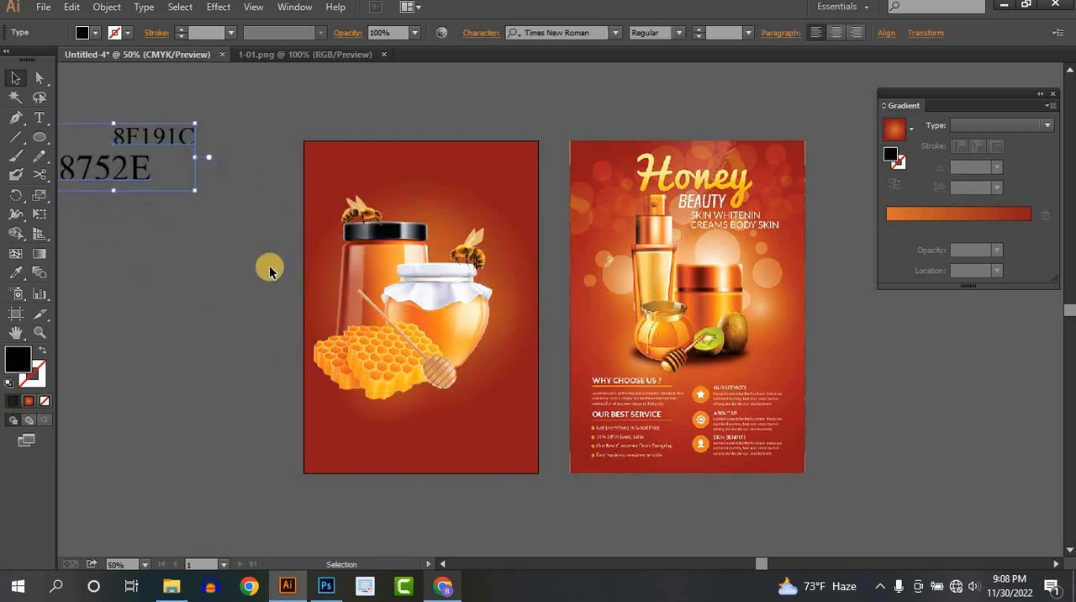
- Group the jars, honeycomb, dipper and bees together with the orange glow circles behind them
{"action": "left_click_drag", "start_coordinate": [286, 164], "coordinate": [507, 412]}
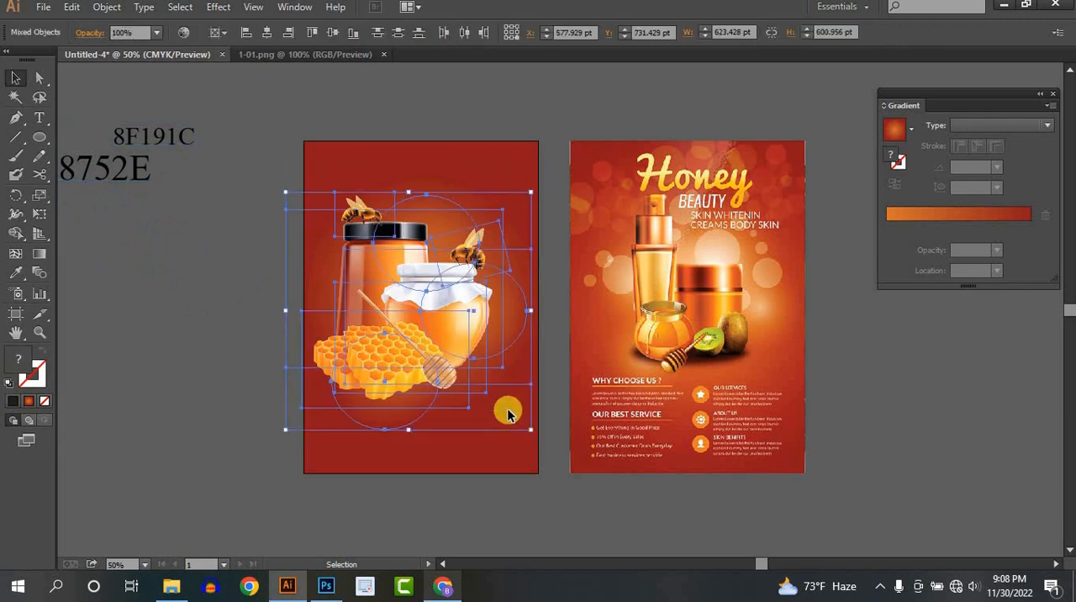
{"action": "key", "text": "a"}
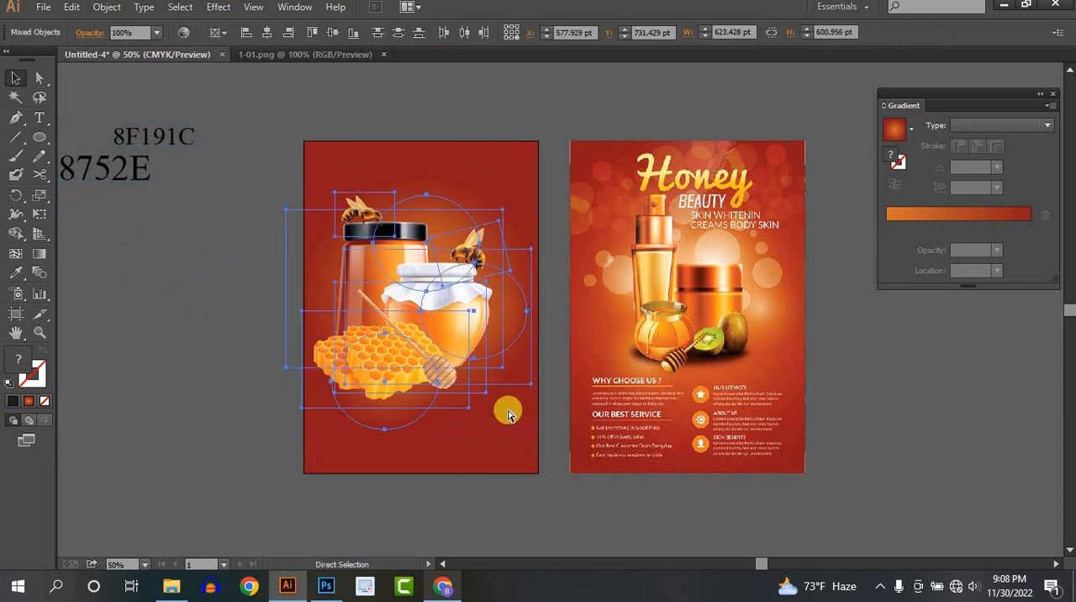
{"action": "key", "text": "v"}
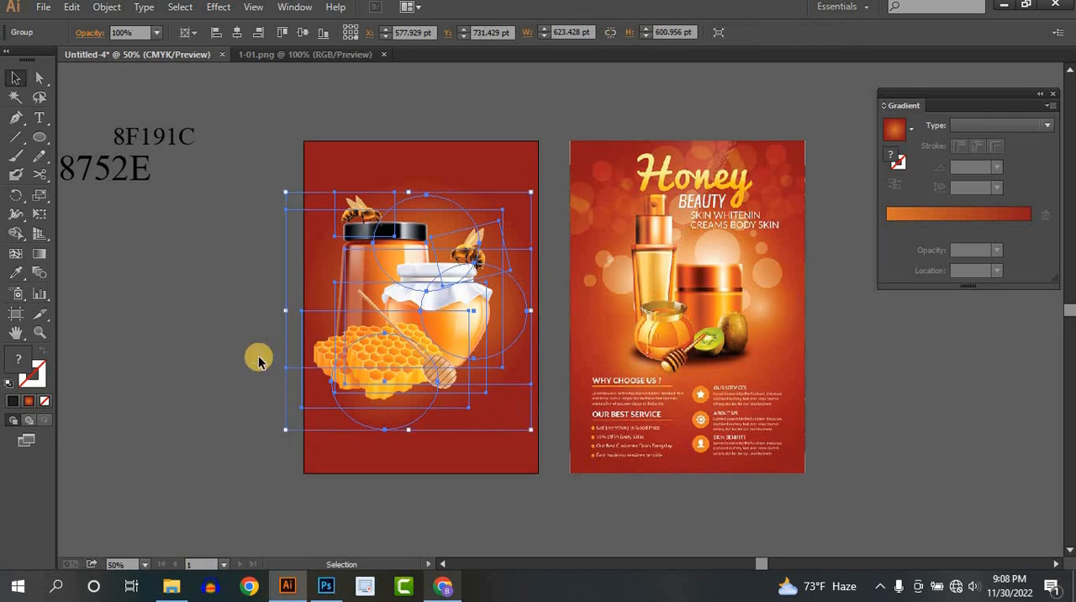
{"action": "left_click", "coordinate": [254, 357]}
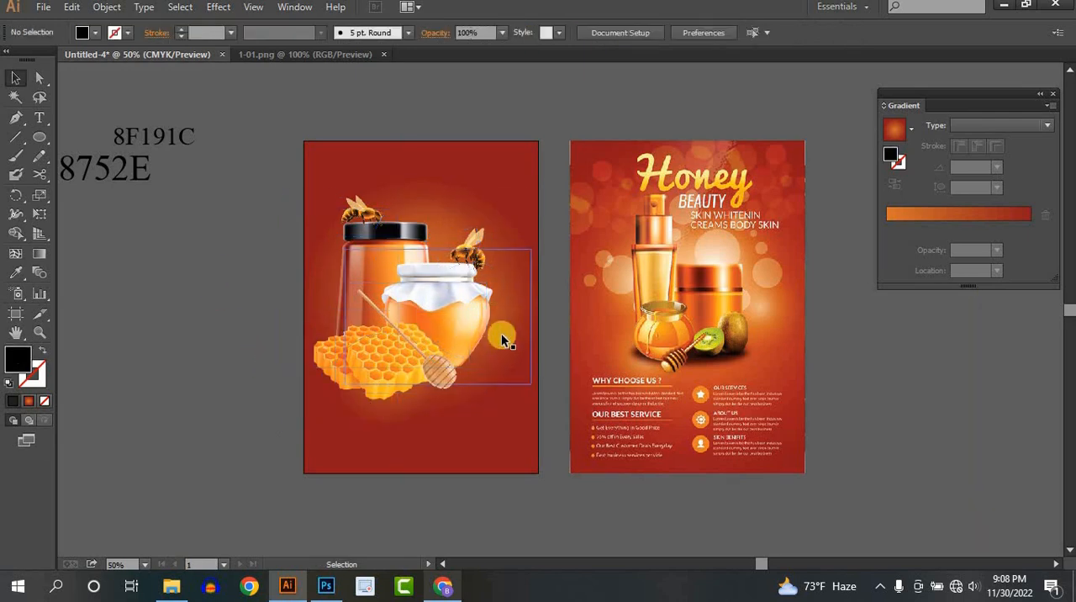
- Ungroup the product artwork so the glow circles can be selected individually
{"action": "scroll", "coordinate": [495, 337], "scroll_direction": "up", "scroll_amount": 1}
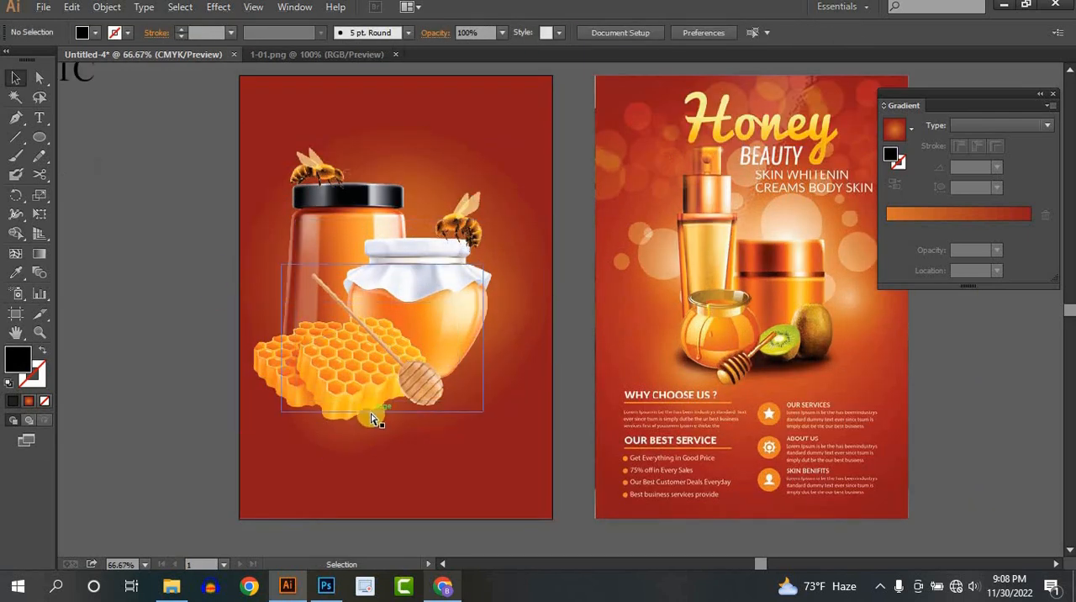
{"action": "right_click", "coordinate": [373, 418]}
{"action": "left_click", "coordinate": [210, 372]}
{"action": "right_click", "coordinate": [324, 356]}
{"action": "left_click", "coordinate": [374, 446]}
{"action": "left_click", "coordinate": [380, 458]}
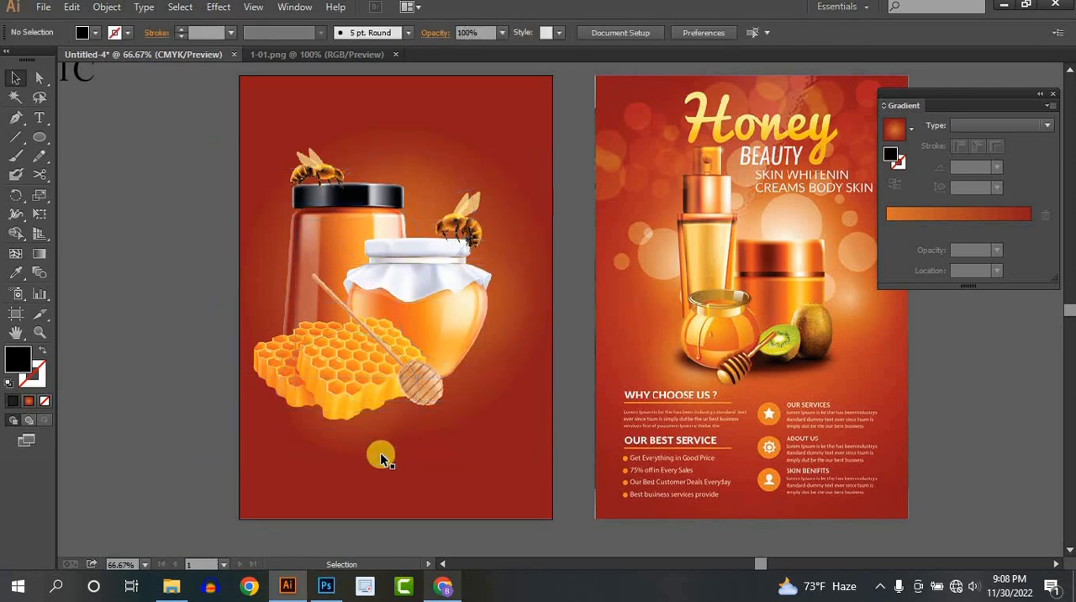
- Delete the three orange glow circles behind the honeycomb, the black-lidded jar and the honey jar
{"action": "left_click", "coordinate": [376, 458]}
{"action": "left_click", "coordinate": [500, 384], "text": "shift"}
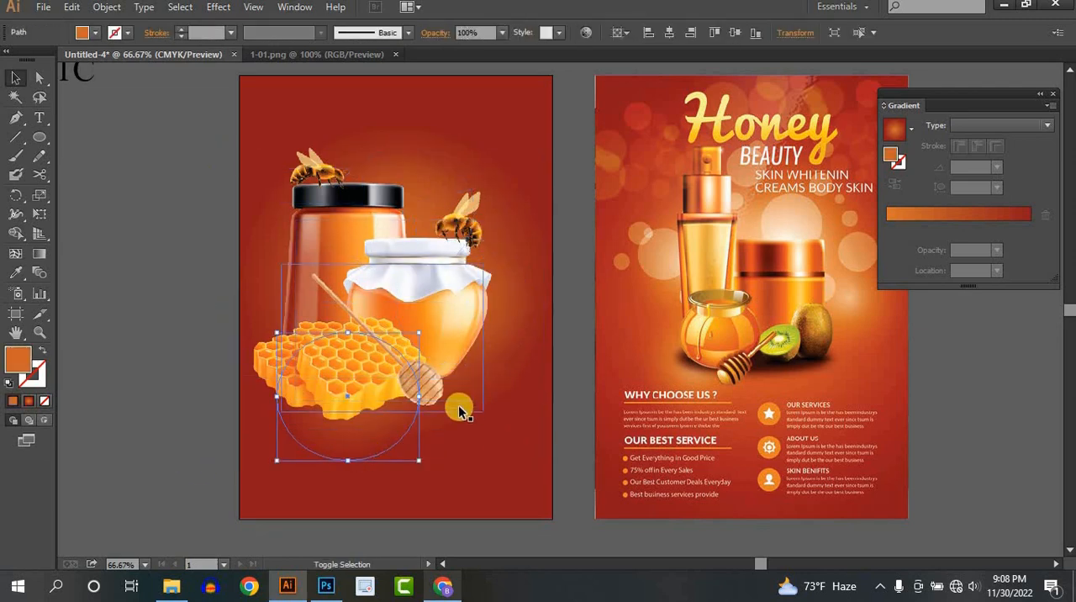
{"action": "left_click", "coordinate": [438, 157], "text": "shift"}
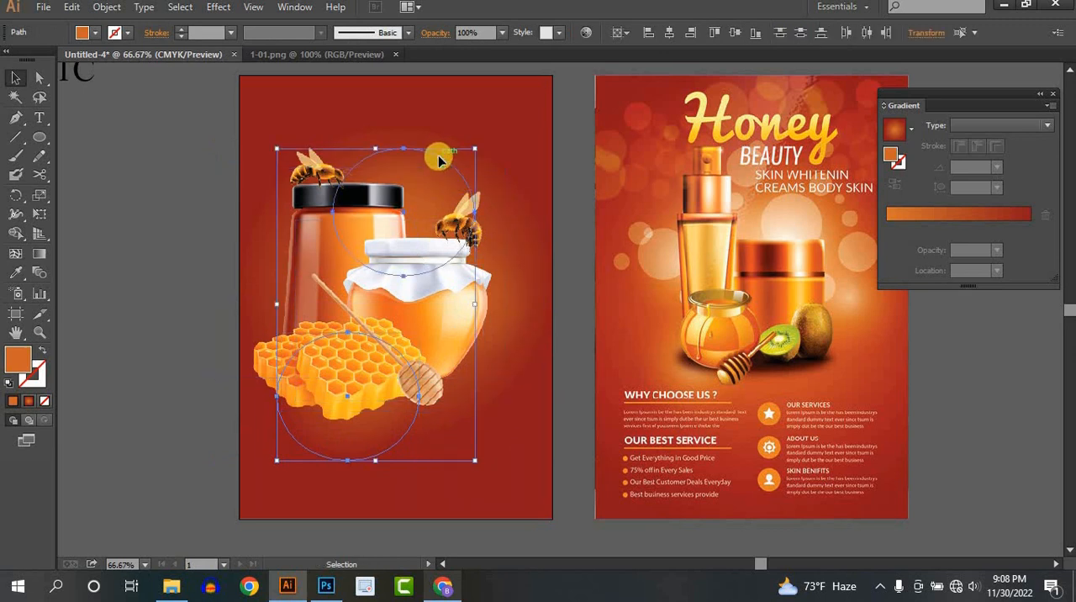
{"action": "key", "text": "Delete"}
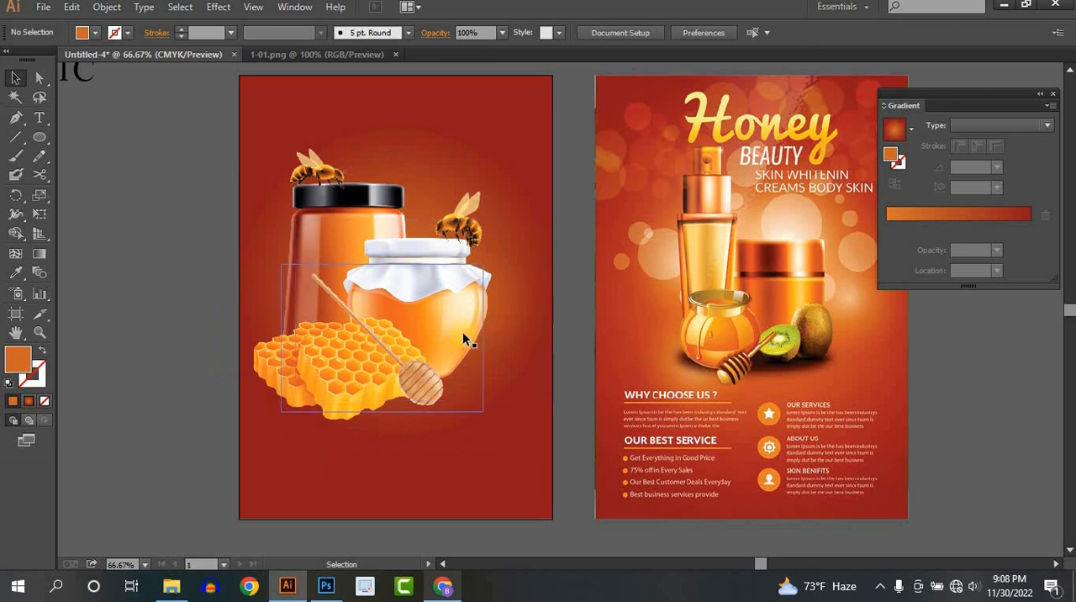
{"action": "left_click", "coordinate": [497, 299]}
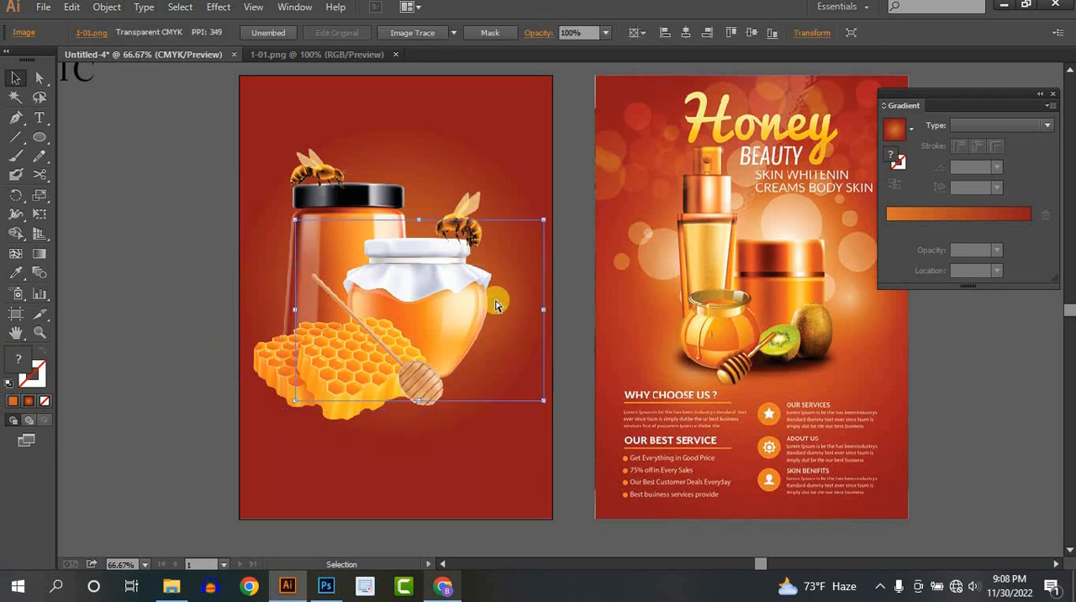
{"action": "key", "text": "ctrl+z"}
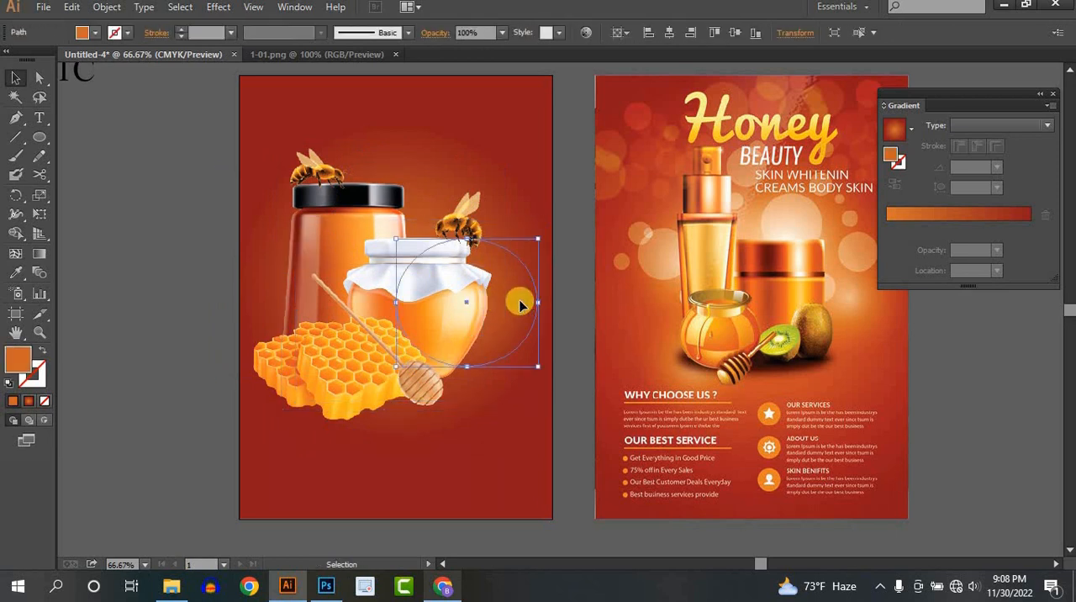
{"action": "key", "text": "Delete"}
{"action": "key", "text": "ctrl+alt+z"}
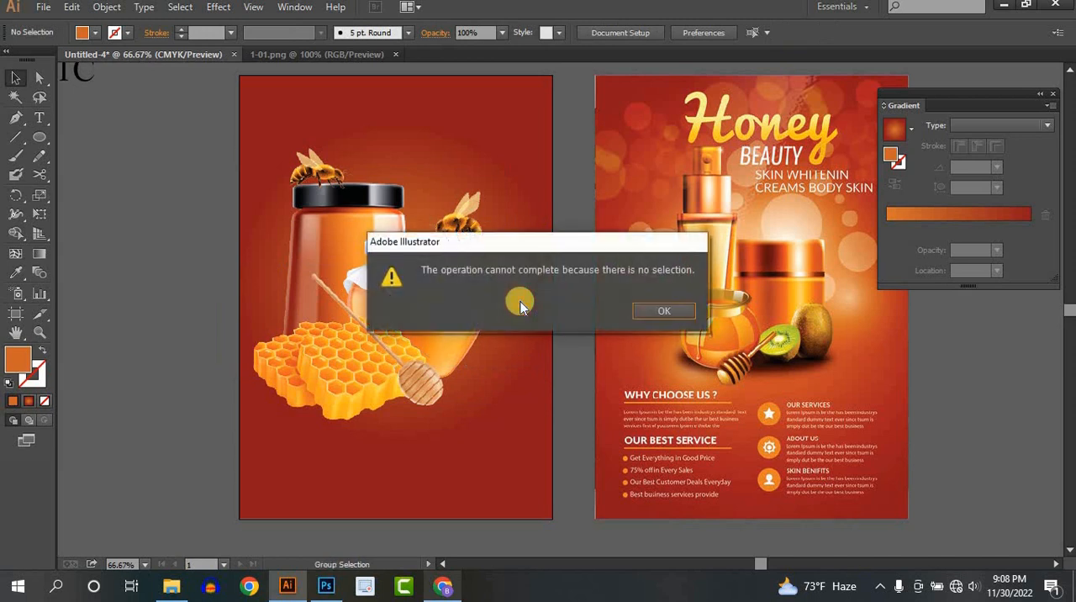
{"action": "left_click", "coordinate": [660, 310]}
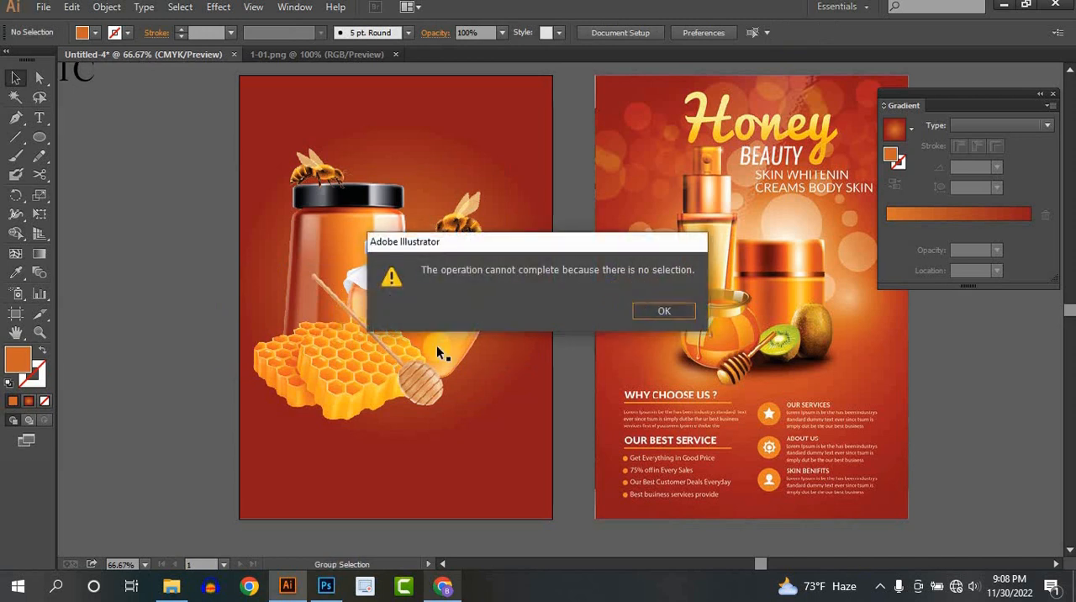
{"action": "key", "text": "ctrl+z"}
{"action": "left_click", "coordinate": [120, 374]}
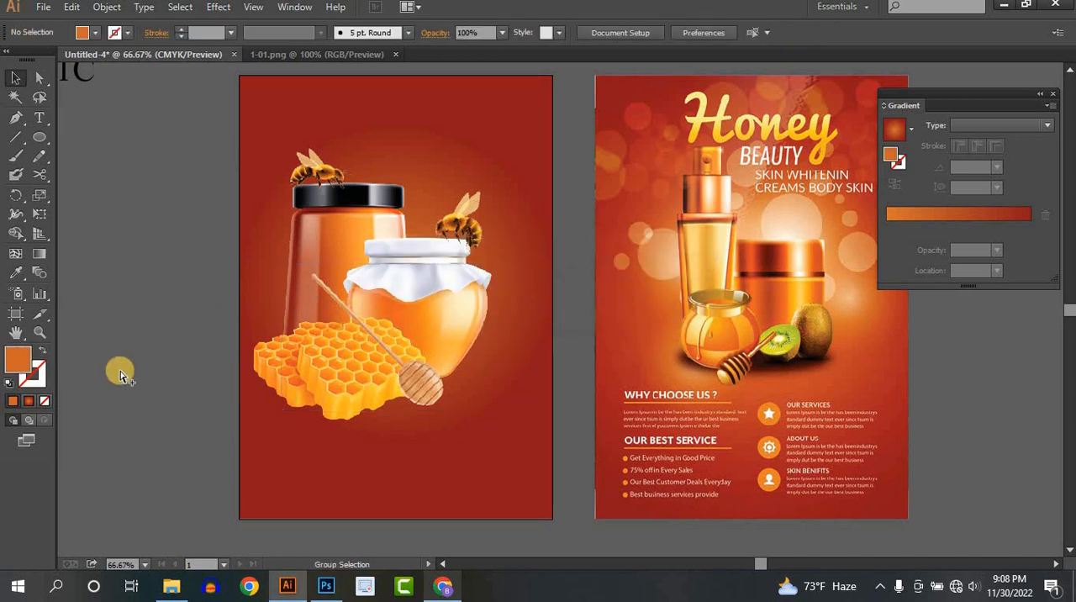
- Group the jar, honeycomb, dipper and bee images into one object, leaving the background out
{"action": "left_click", "coordinate": [520, 102]}
{"action": "left_click_drag", "start_coordinate": [229, 120], "coordinate": [496, 443]}
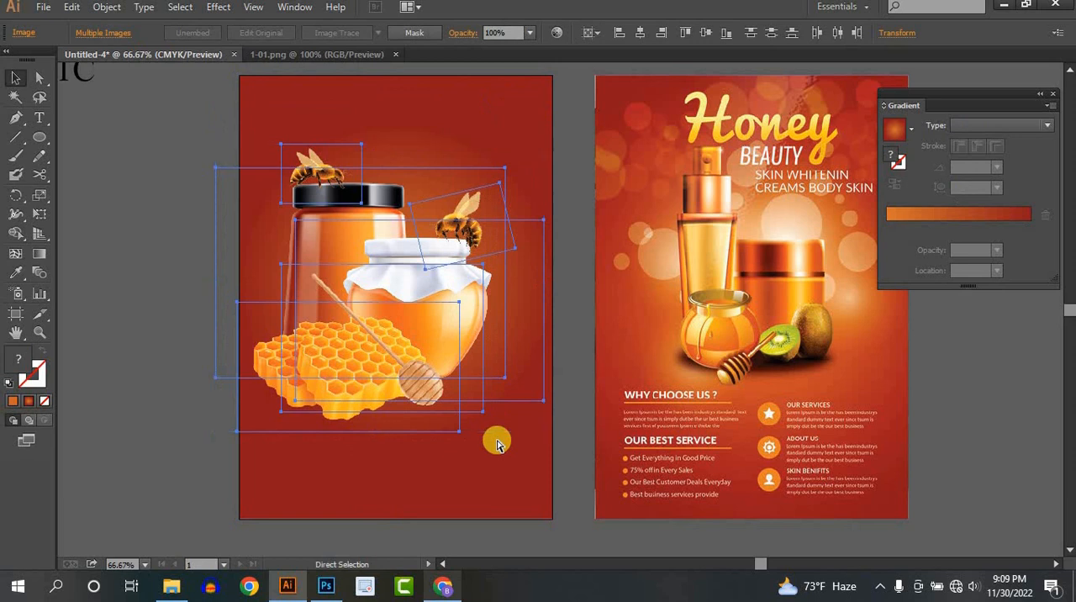
{"action": "left_click", "coordinate": [192, 210]}
{"action": "left_click", "coordinate": [477, 280]}
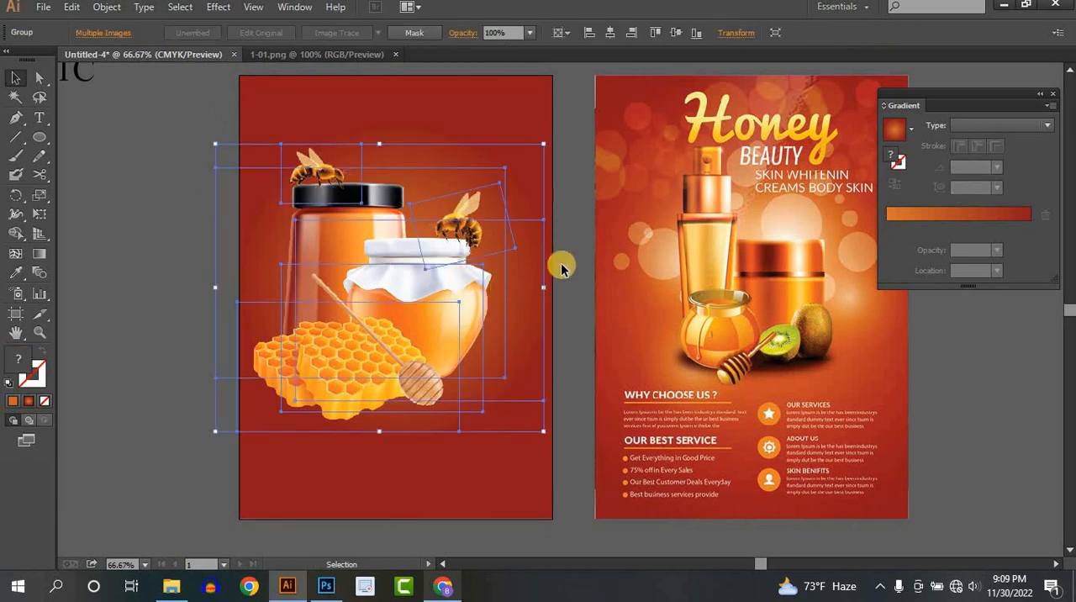
{"action": "left_click", "coordinate": [154, 370]}
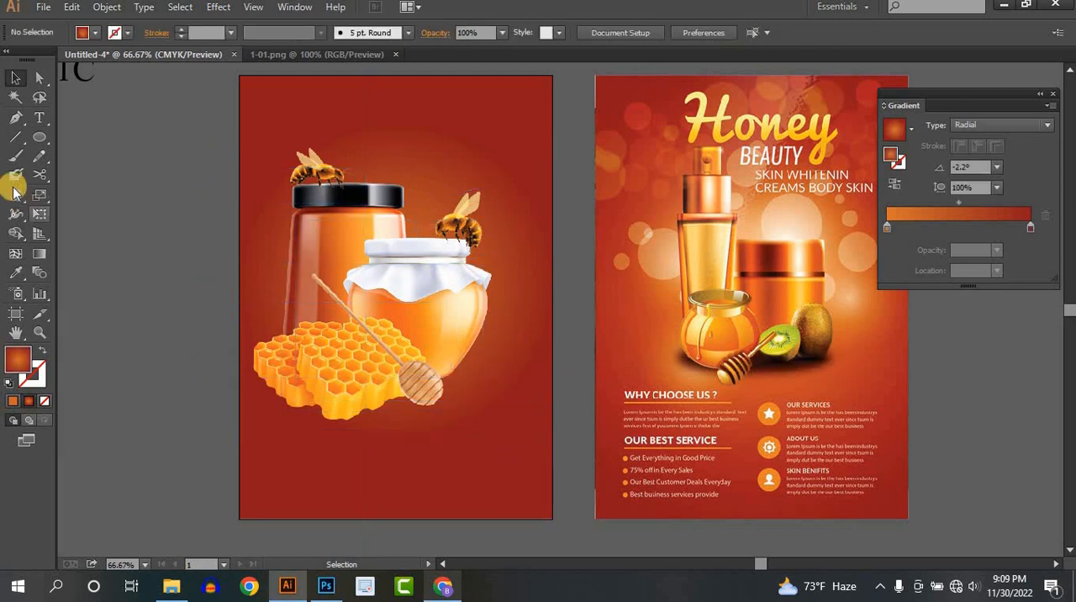
- Draw a wide, flat ellipse across the base of the honeycomb and honey jar and fill it with black
{"action": "left_click", "coordinate": [39, 137]}
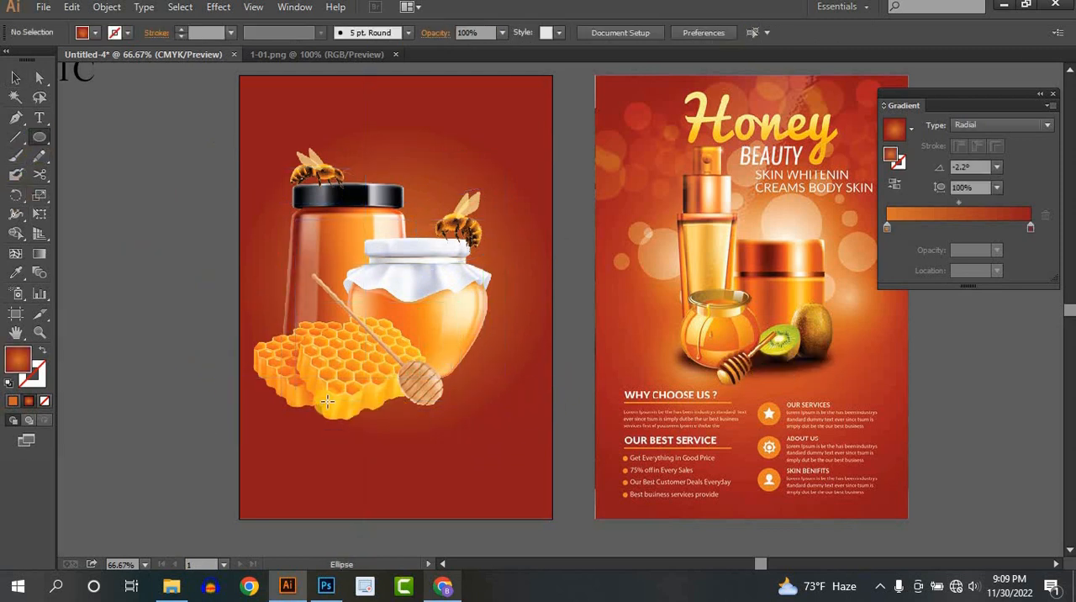
{"action": "left_click_drag", "start_coordinate": [276, 367], "coordinate": [493, 408]}
{"action": "left_click", "coordinate": [15, 77]}
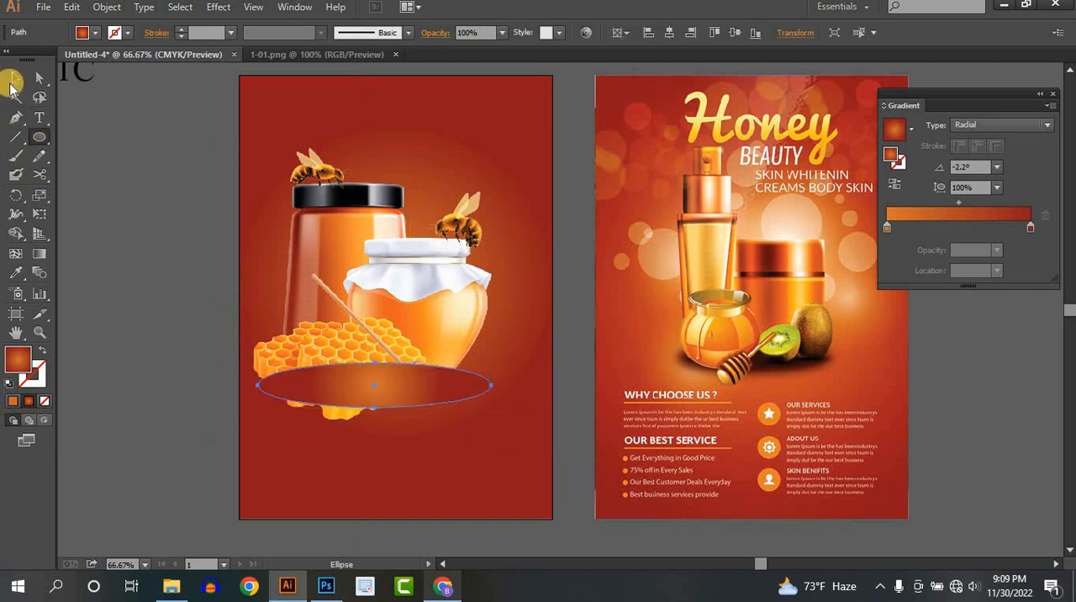
{"action": "left_click", "coordinate": [96, 33]}
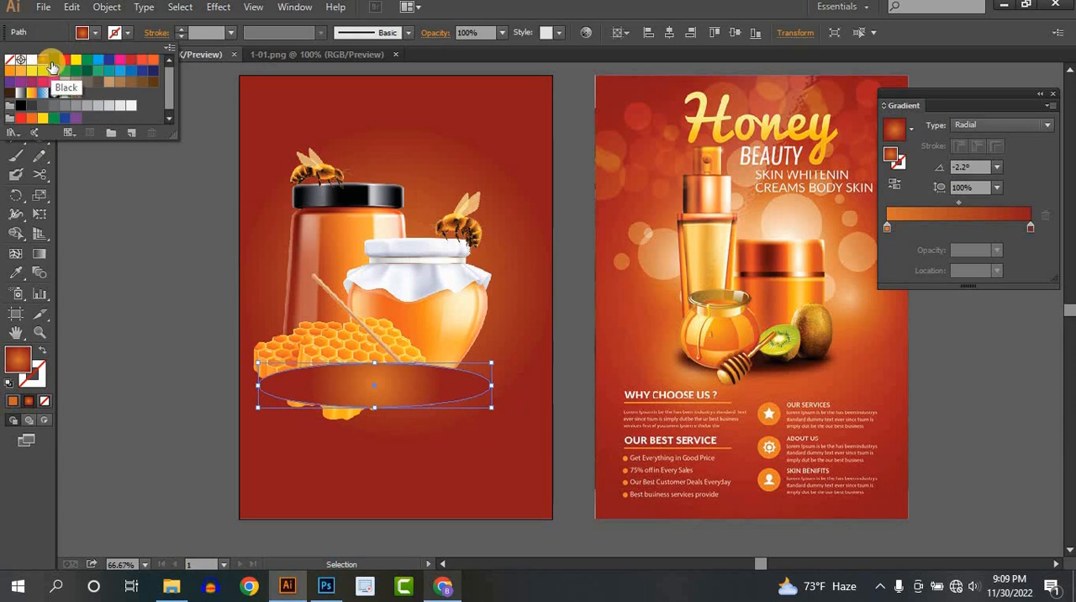
{"action": "left_click", "coordinate": [50, 67]}
{"action": "left_click", "coordinate": [367, 446]}
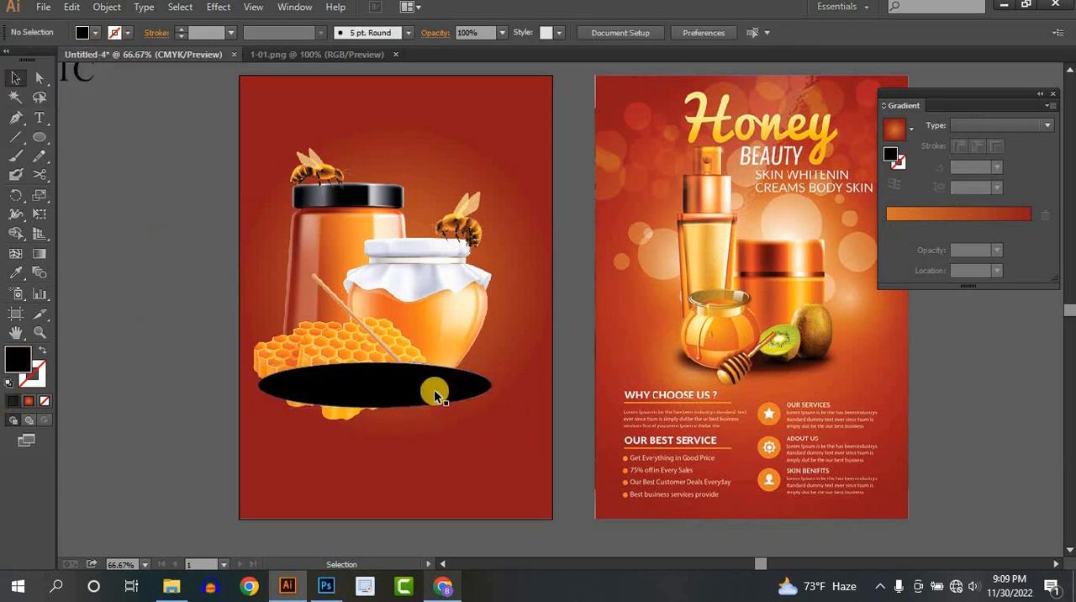
- Shift the black ellipse slightly down under the honeycomb and bring the grouped product images in front of it
{"action": "left_click_drag", "start_coordinate": [433, 390], "coordinate": [418, 407]}
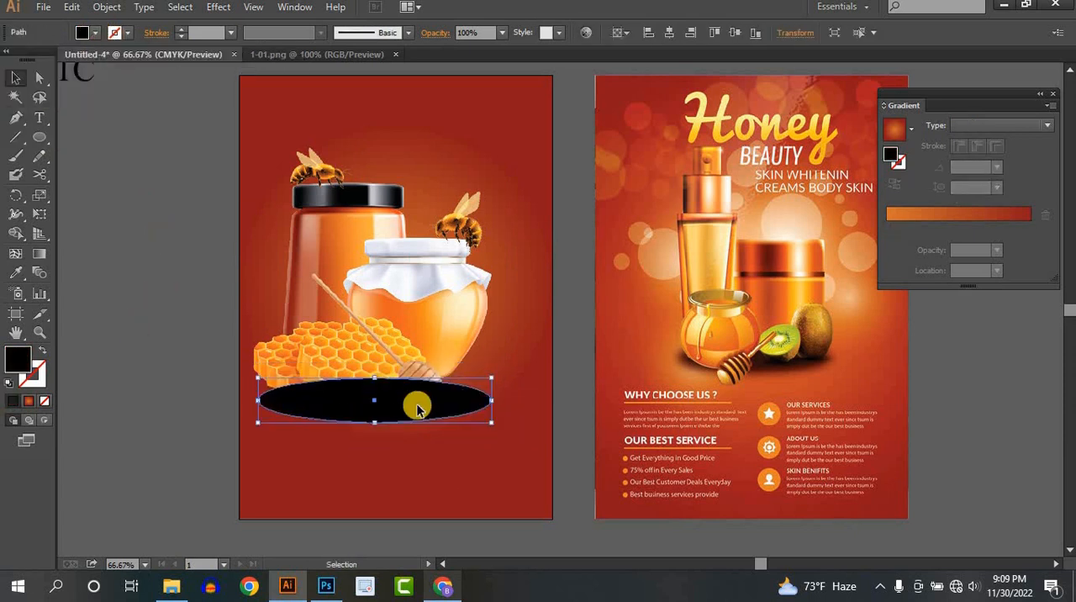
{"action": "left_click", "coordinate": [389, 300]}
{"action": "right_click", "coordinate": [389, 300]}
{"action": "mouse_move", "coordinate": [526, 434]}
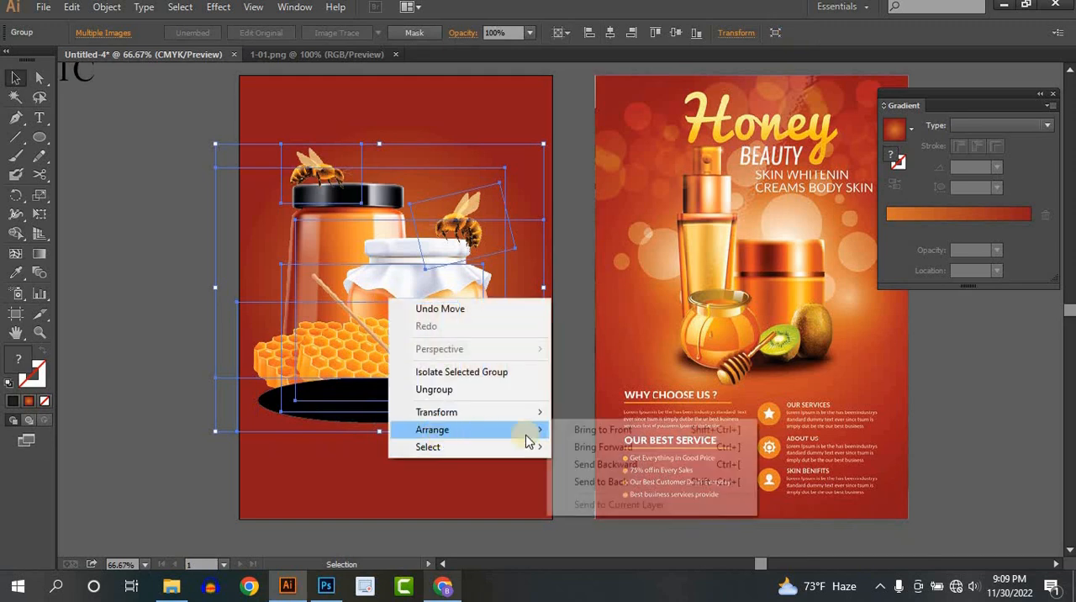
{"action": "left_click", "coordinate": [588, 446]}
{"action": "left_click", "coordinate": [485, 434]}
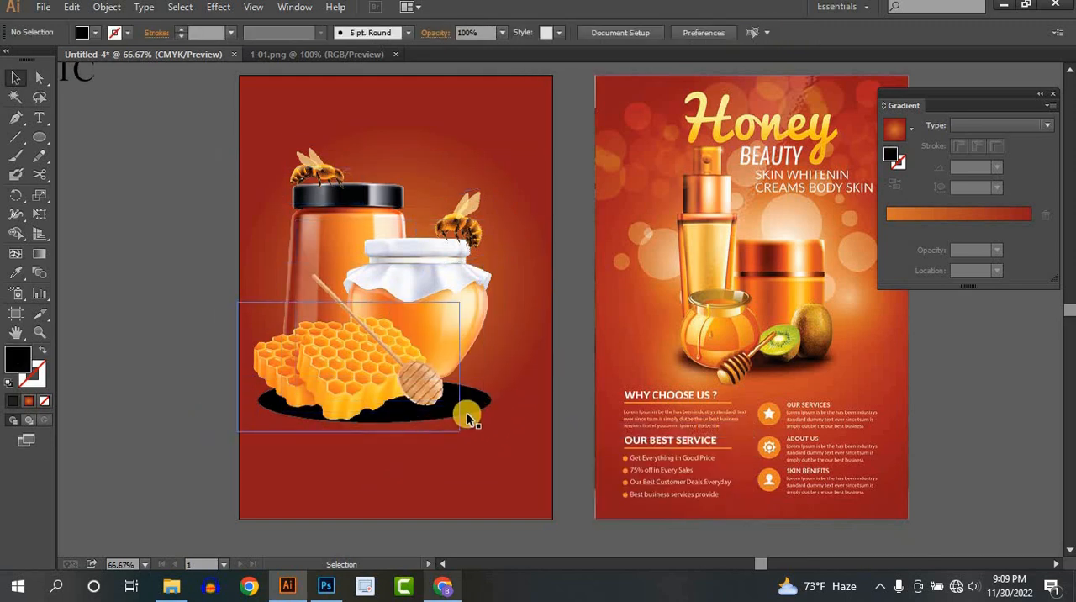
- Apply a Feather effect of about 31 pt radius to the black ellipse under the honeycomb and jars
{"action": "left_click", "coordinate": [468, 414]}
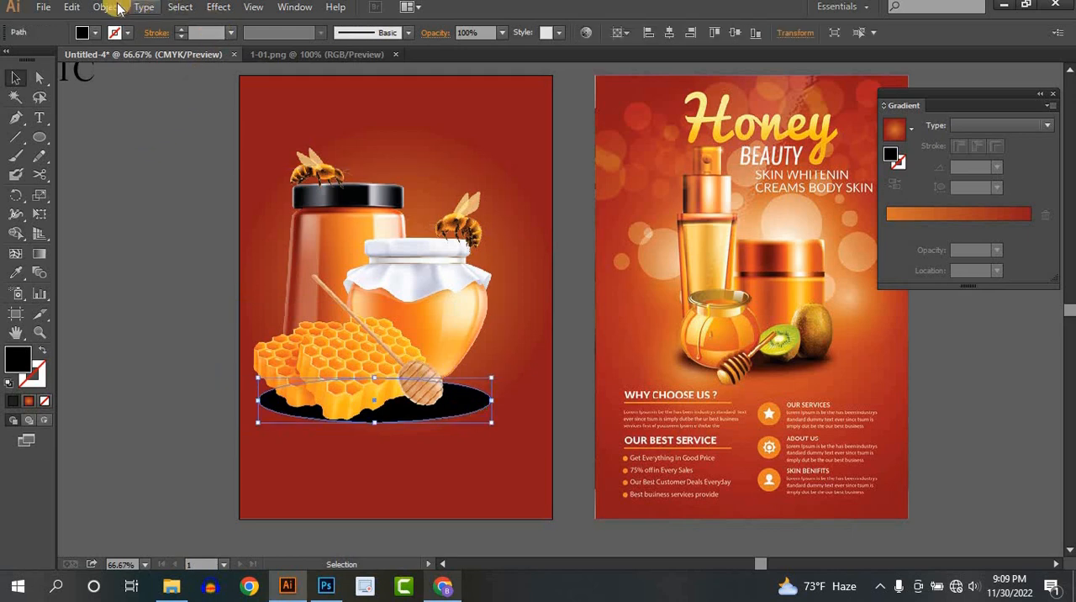
{"action": "left_click", "coordinate": [220, 8]}
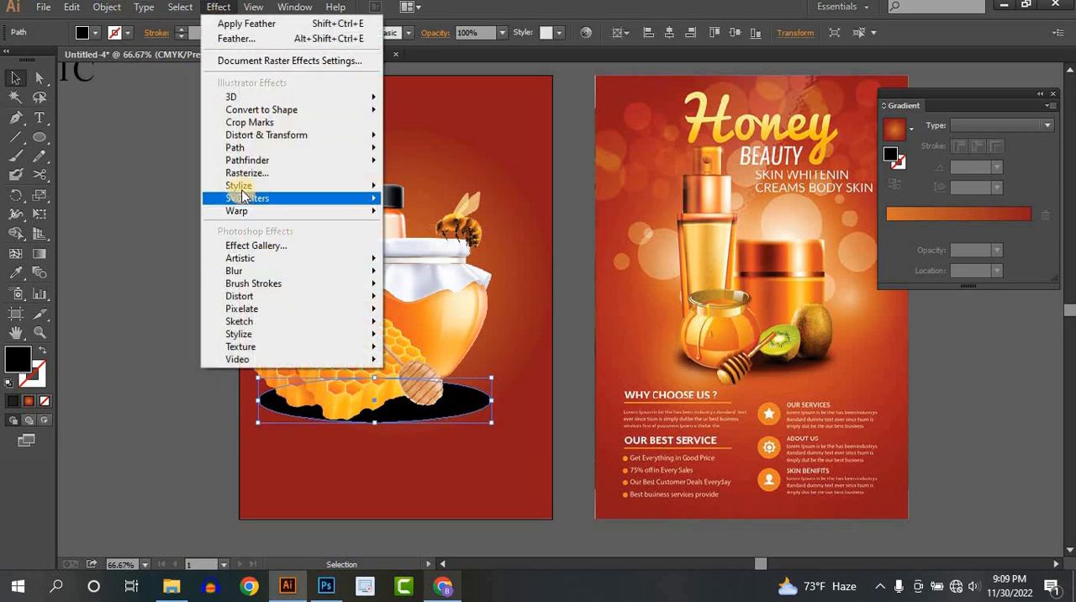
{"action": "mouse_move", "coordinate": [241, 192]}
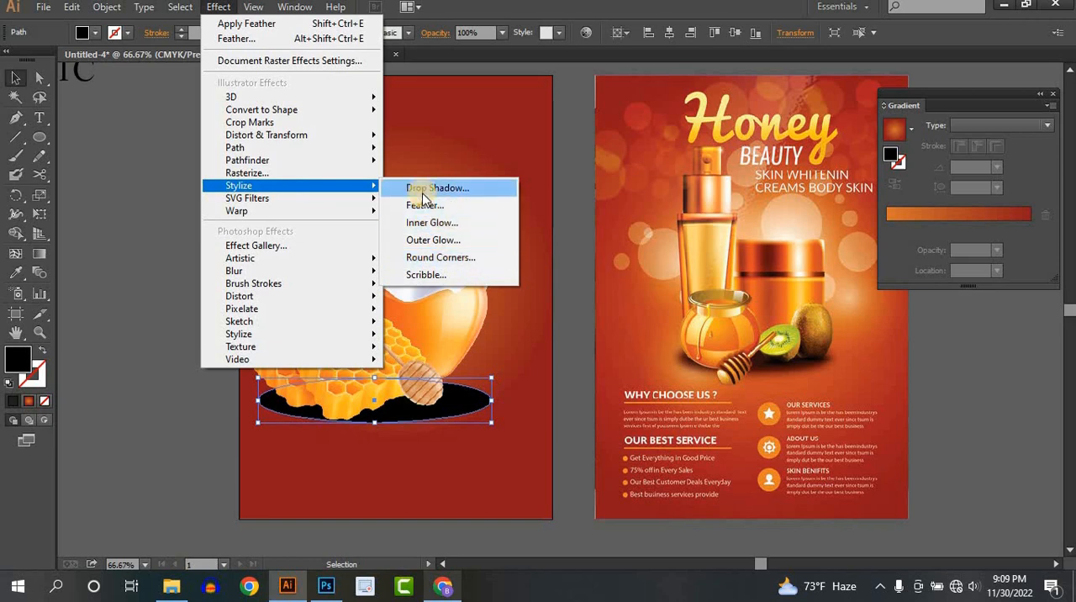
{"action": "left_click", "coordinate": [424, 205]}
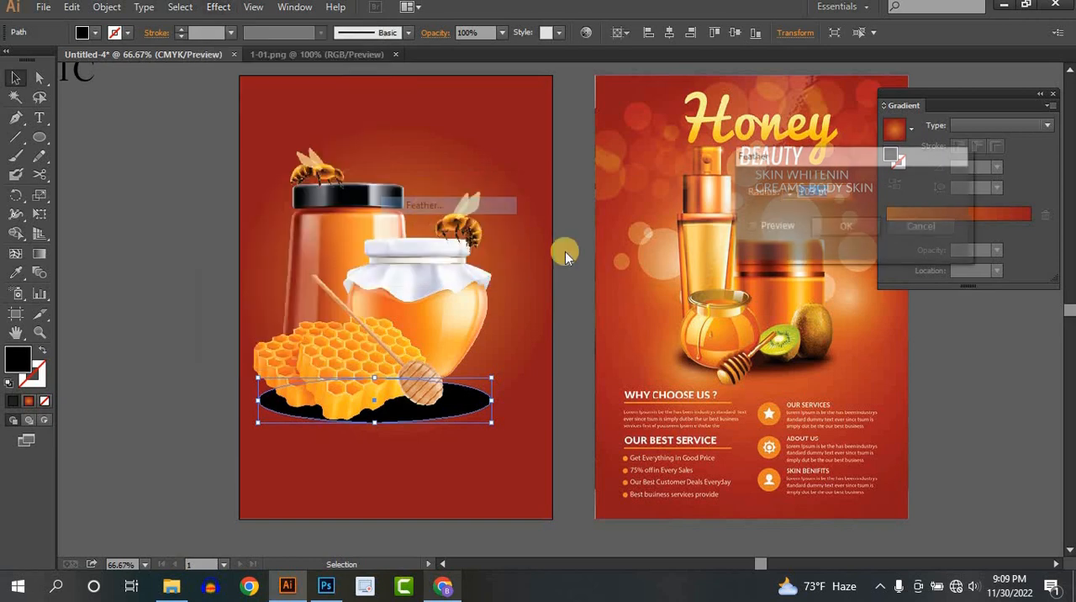
{"action": "left_click", "coordinate": [750, 227]}
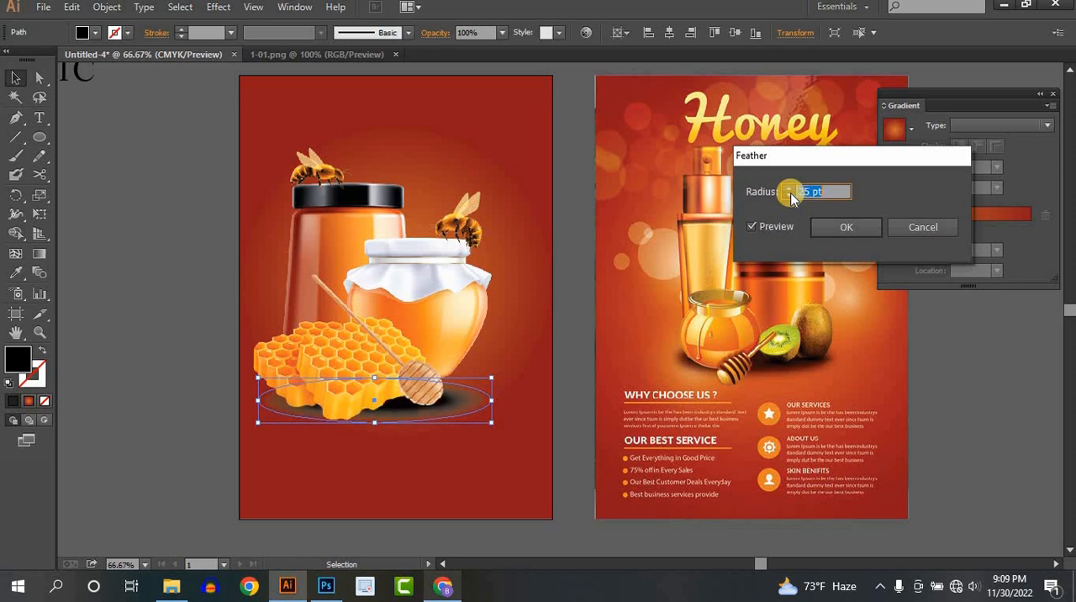
{"action": "type", "text": "8"}
{"action": "key", "text": "Tab"}
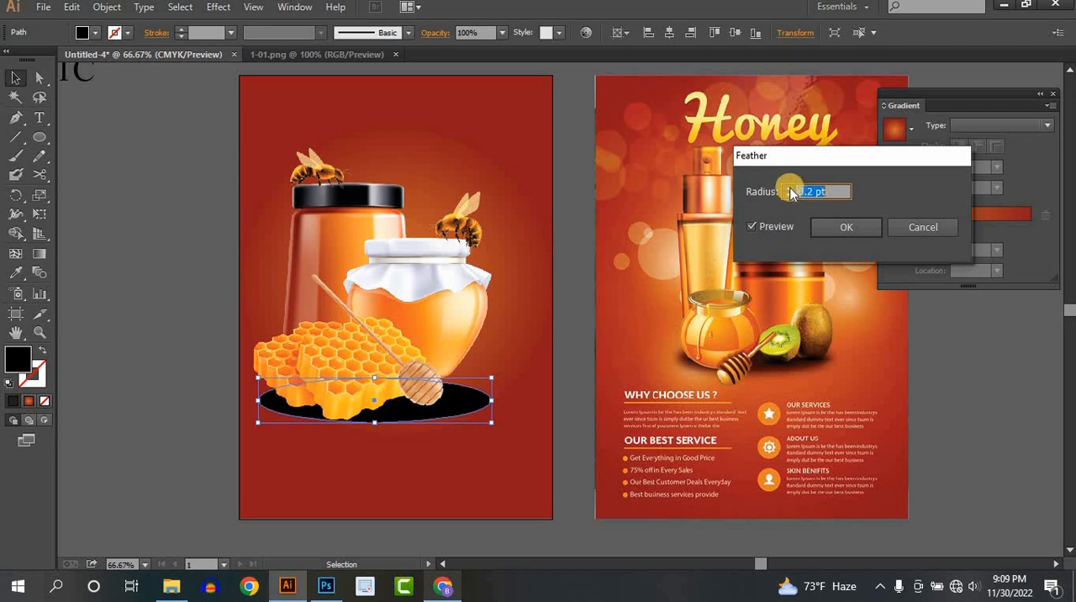
{"action": "type", "text": ".2"}
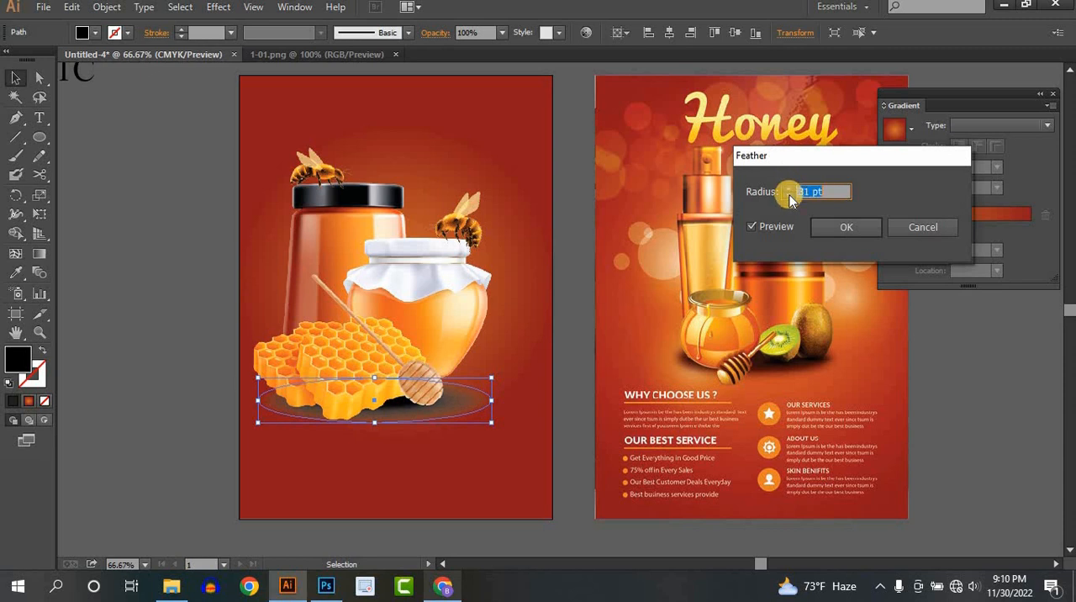
{"action": "left_click", "coordinate": [837, 225]}
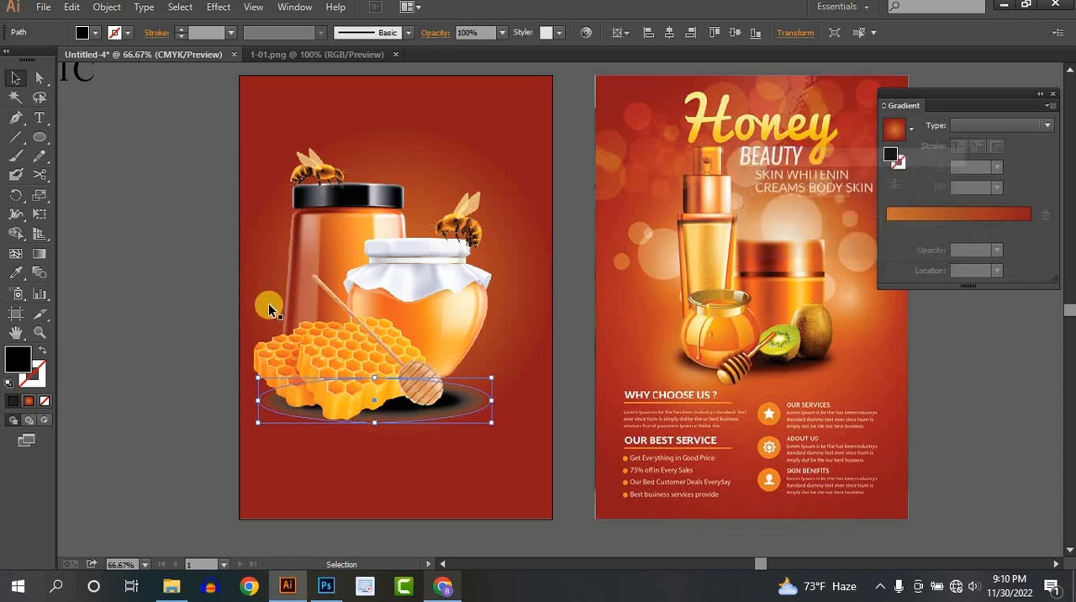
{"action": "left_click", "coordinate": [187, 304]}
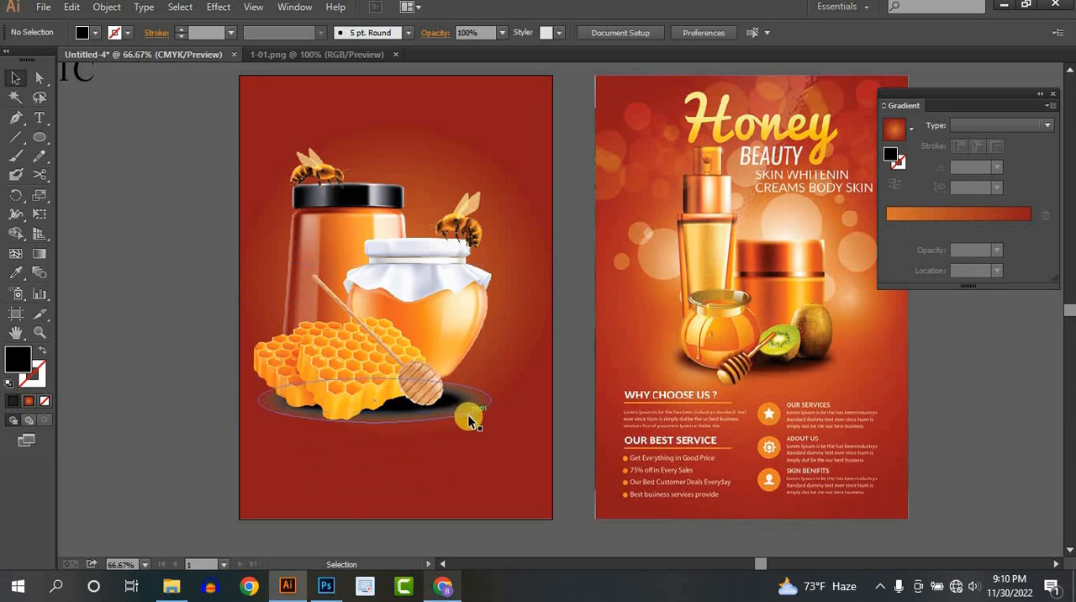
- Set the feathered shadow ellipse's opacity to 50%
{"action": "left_click", "coordinate": [501, 34]}
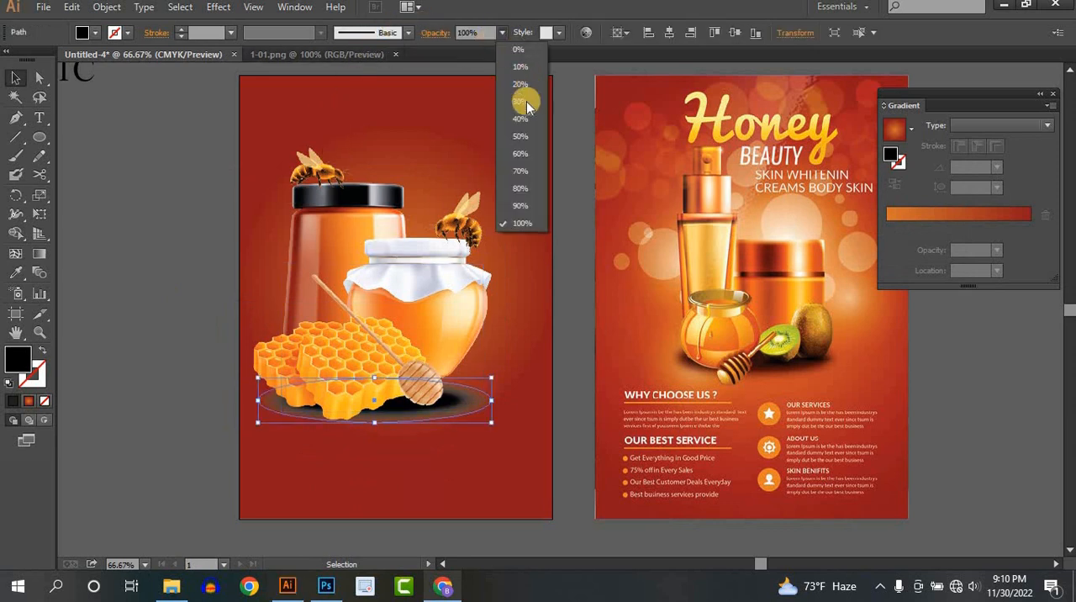
{"action": "left_click", "coordinate": [520, 136]}
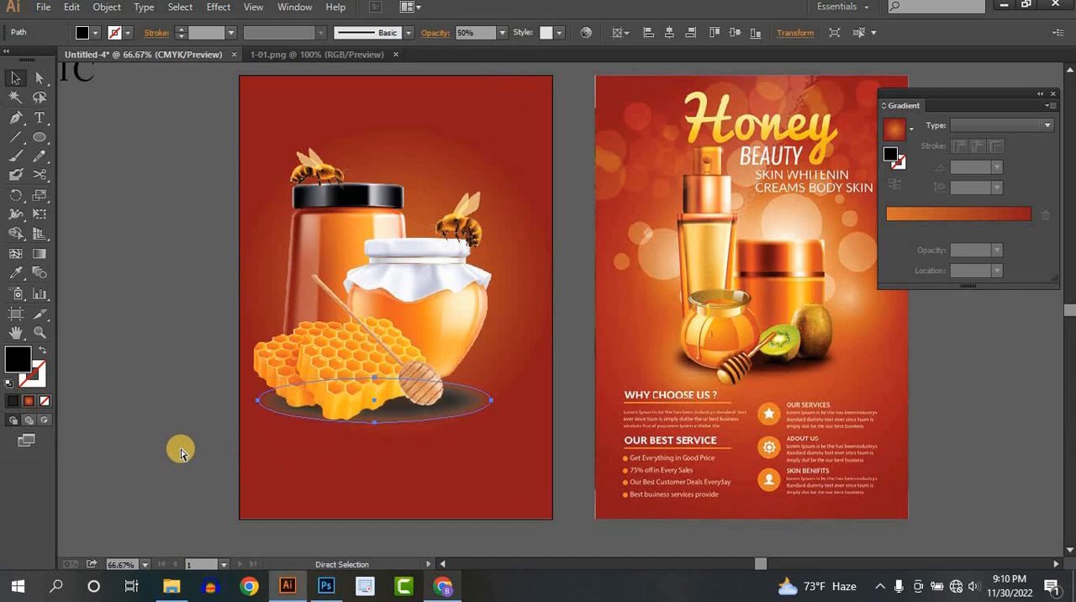
{"action": "key", "text": "v"}
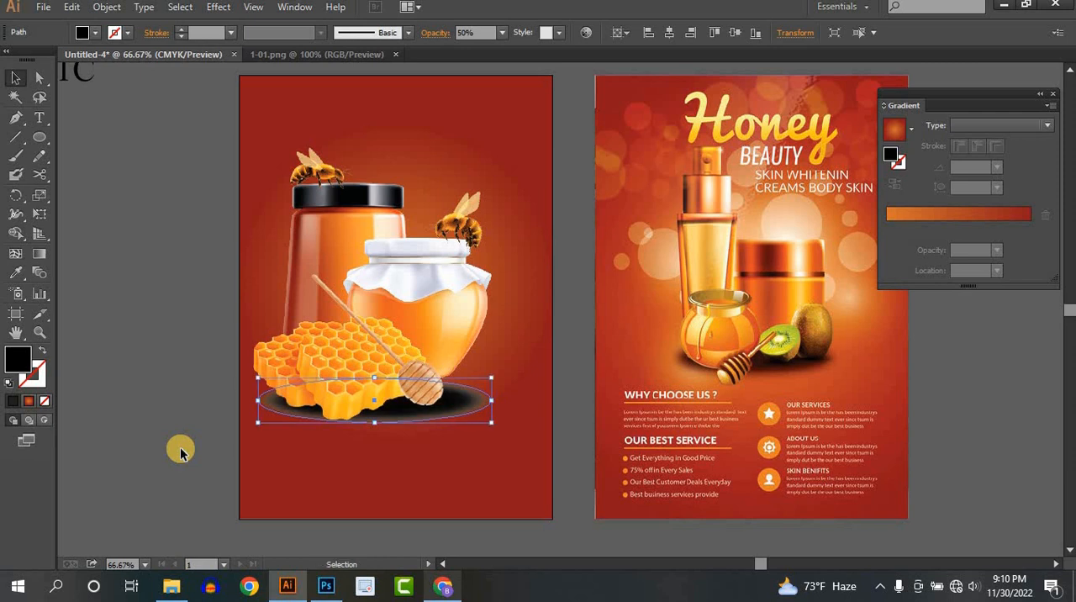
{"action": "left_click", "coordinate": [173, 377]}
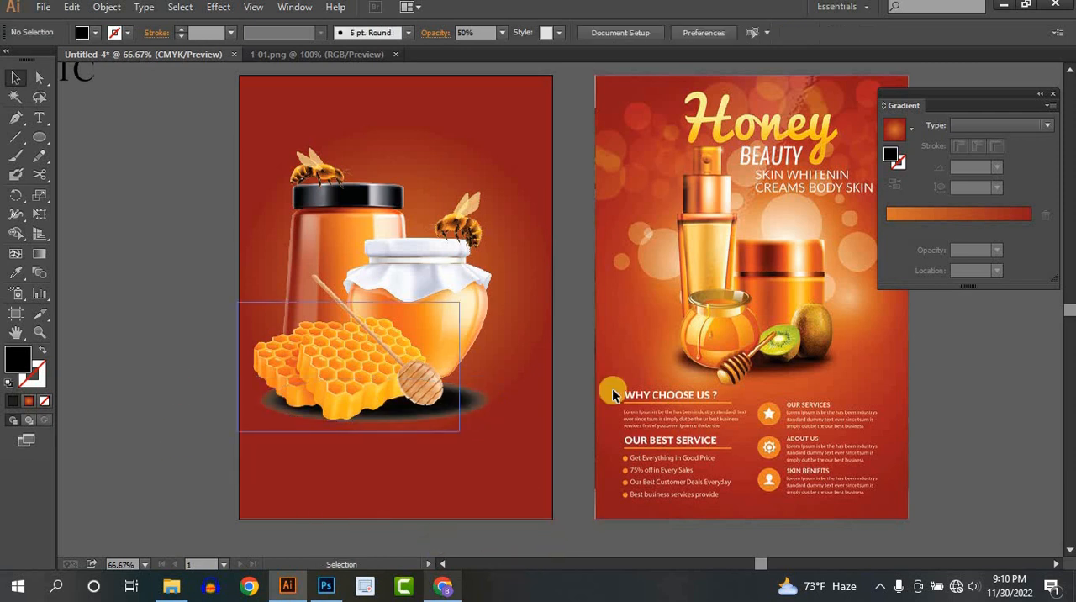
- Examine the softened shadow beneath the honeycomb and jars, comparing it with the shadow in the reference flyer
{"action": "key", "text": "space"}
{"action": "left_click_drag", "start_coordinate": [931, 379], "coordinate": [824, 365]}
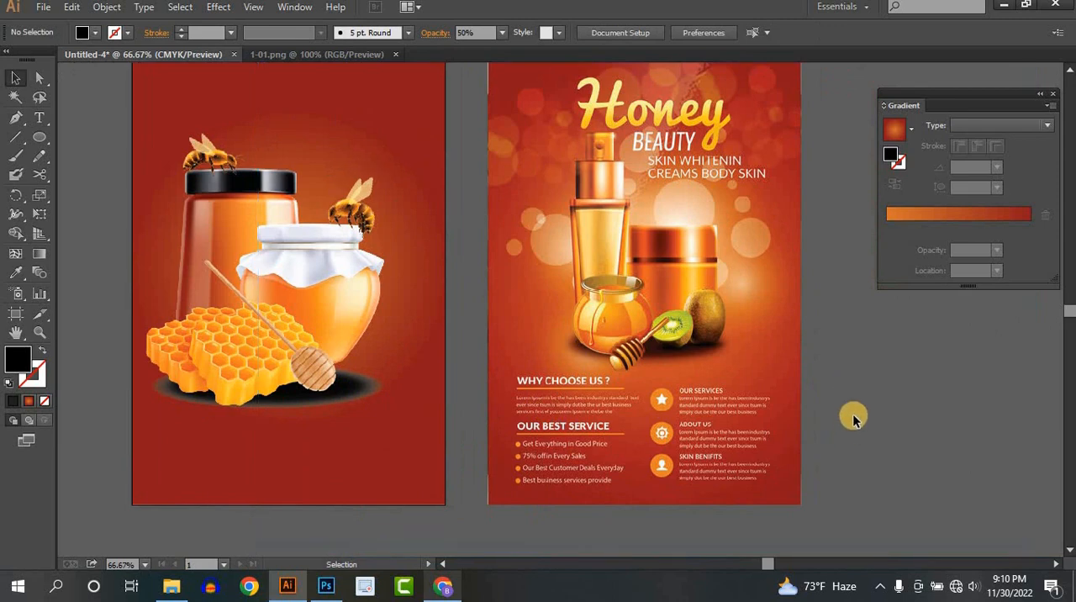
{"action": "left_click_drag", "start_coordinate": [472, 356], "coordinate": [543, 412]}
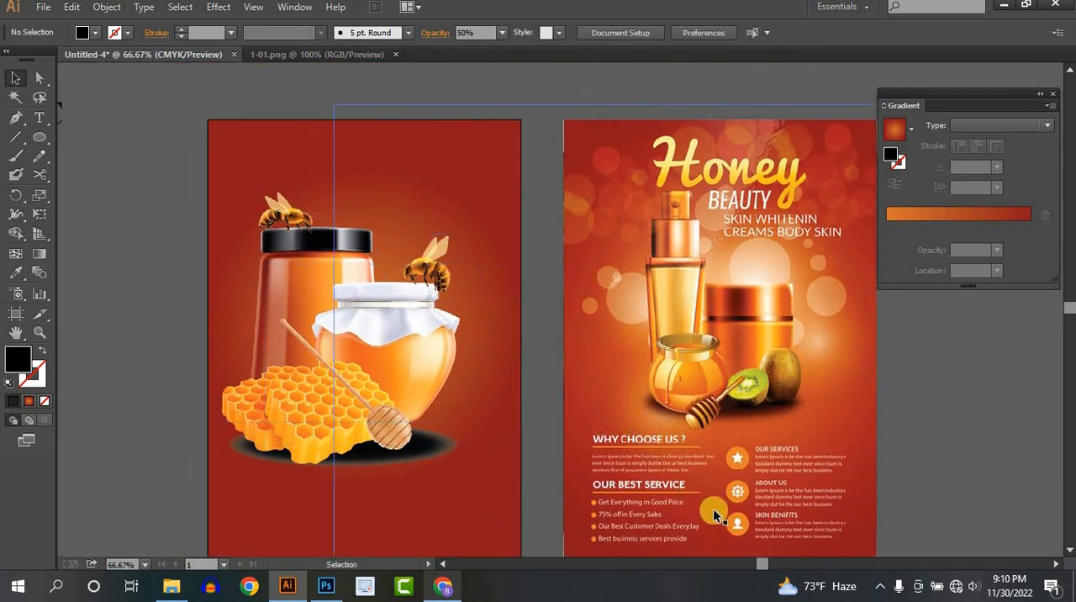
{"action": "scroll", "coordinate": [463, 341], "scroll_direction": "down", "scroll_amount": 1}
{"action": "left_click_drag", "start_coordinate": [494, 459], "coordinate": [542, 369]}
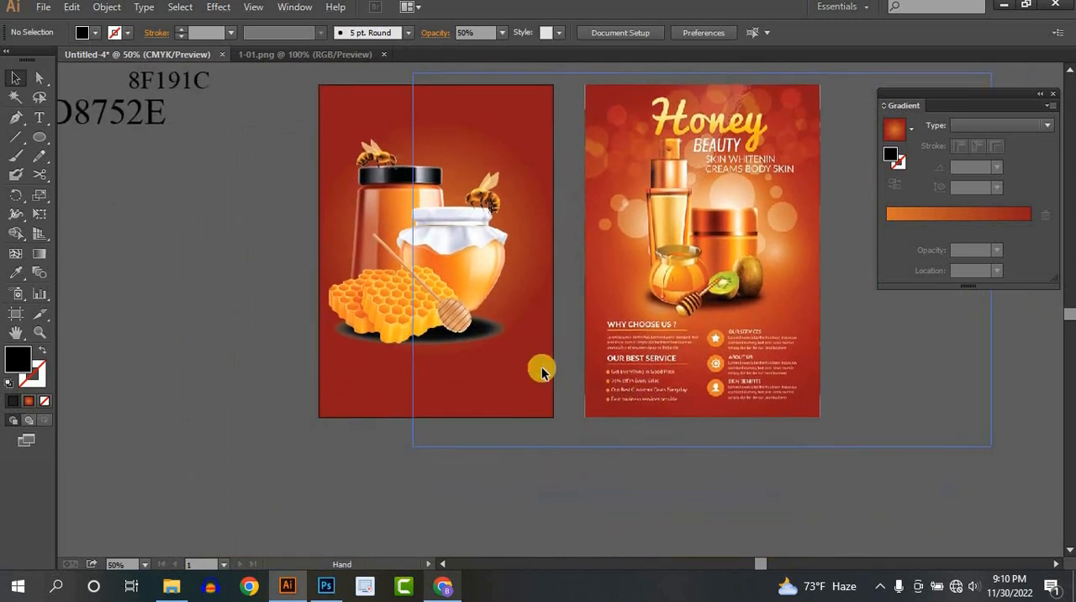
{"action": "left_click", "coordinate": [481, 338]}
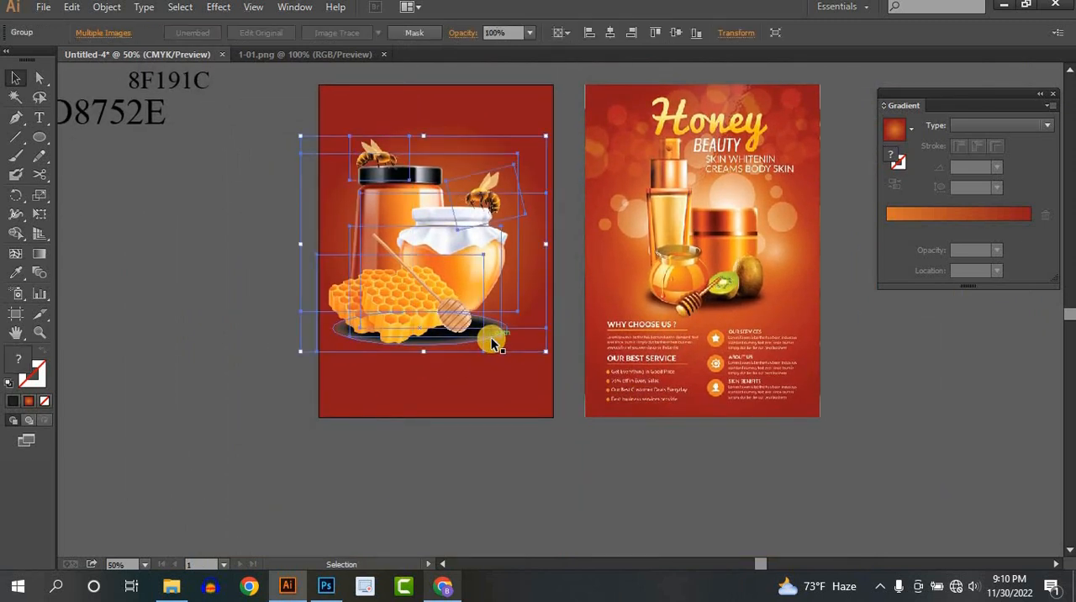
{"action": "left_click", "coordinate": [245, 178]}
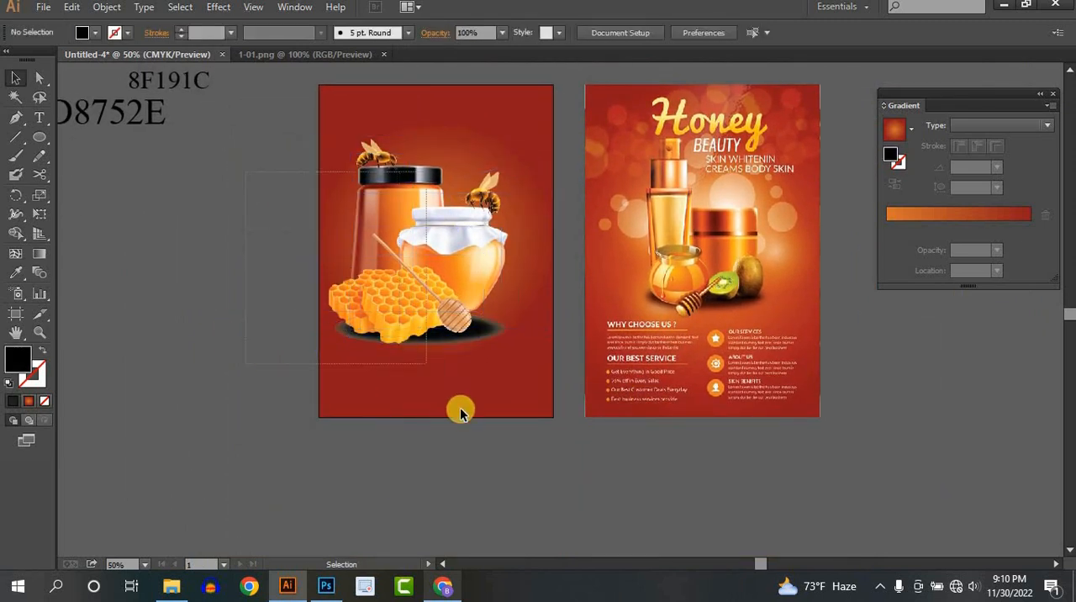
{"action": "left_click_drag", "start_coordinate": [459, 411], "coordinate": [480, 434]}
{"action": "left_click", "coordinate": [480, 434]}
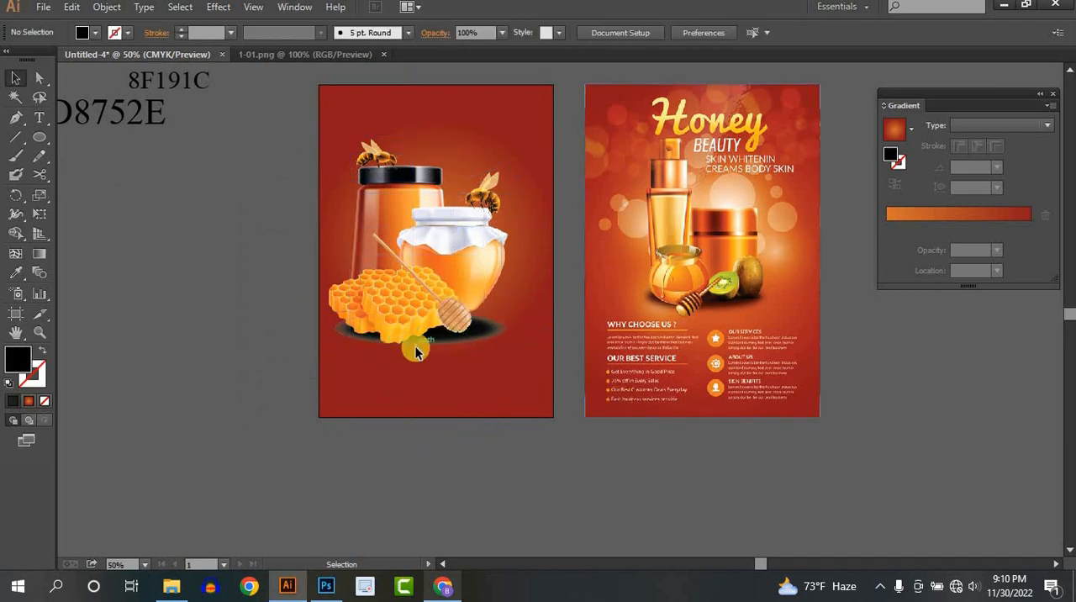
{"action": "scroll", "coordinate": [416, 345], "scroll_direction": "up", "scroll_amount": 1}
{"action": "left_click_drag", "start_coordinate": [473, 325], "coordinate": [436, 364]}
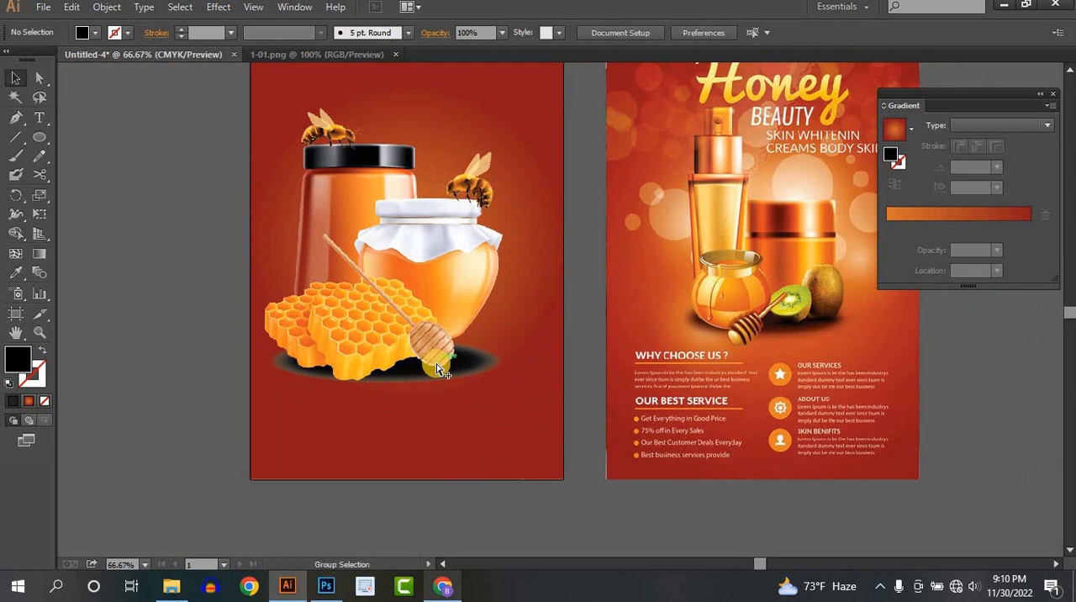
{"action": "key", "text": "ctrl+alt+2"}
{"action": "left_click", "coordinate": [180, 416]}
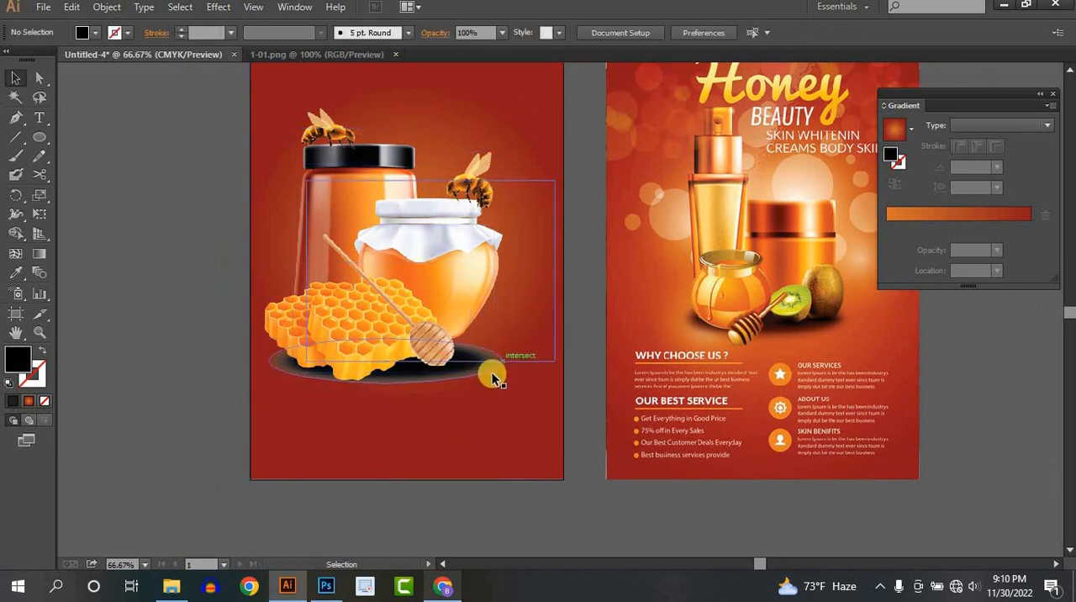
{"action": "left_click", "coordinate": [498, 366]}
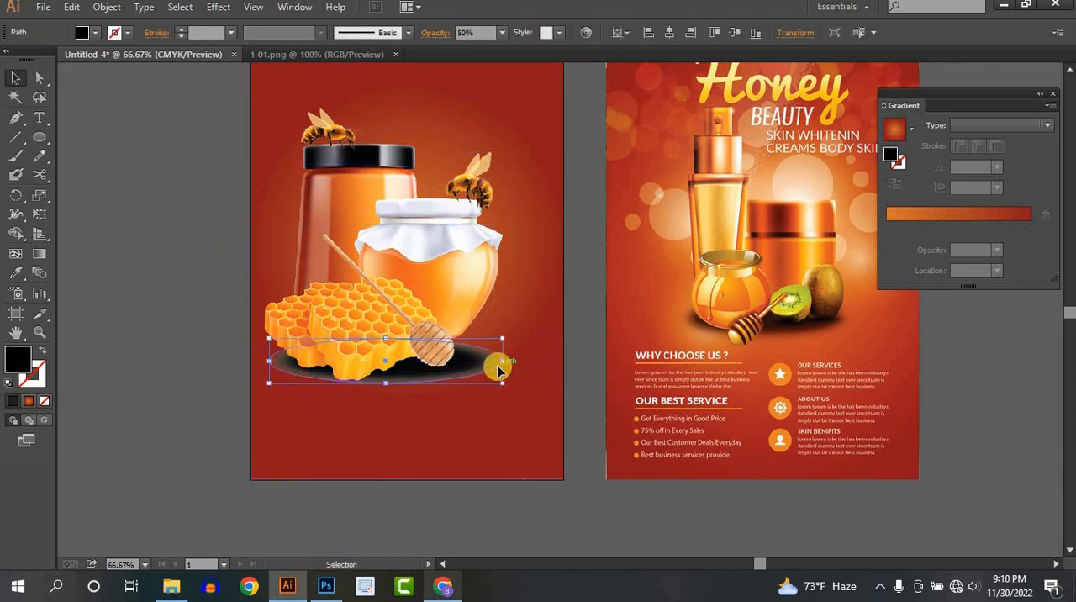
{"action": "key", "text": "ctrl+shift+a"}
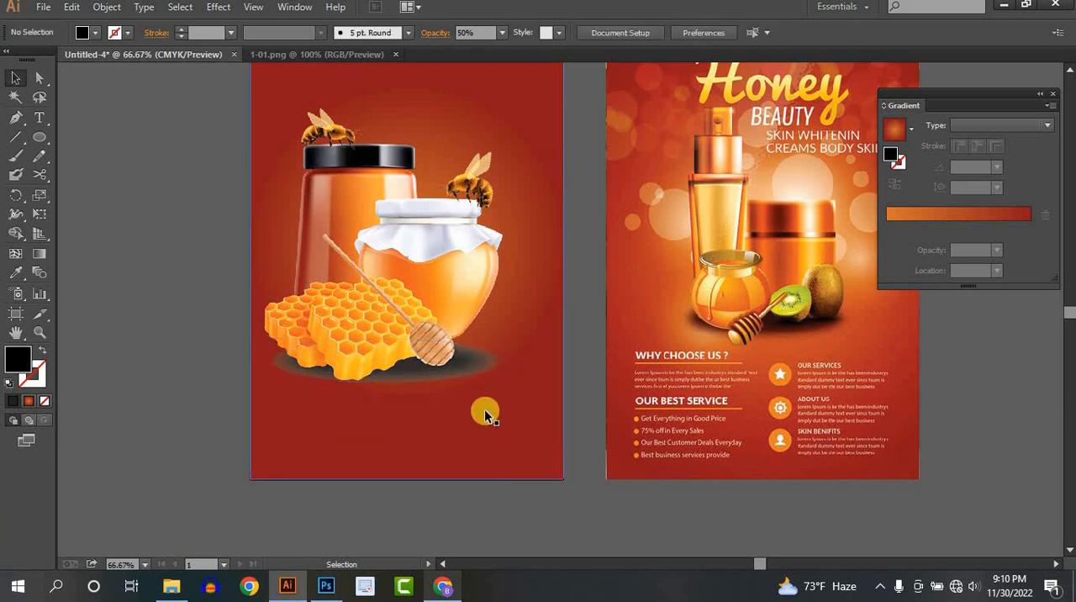
{"action": "left_click", "coordinate": [472, 373]}
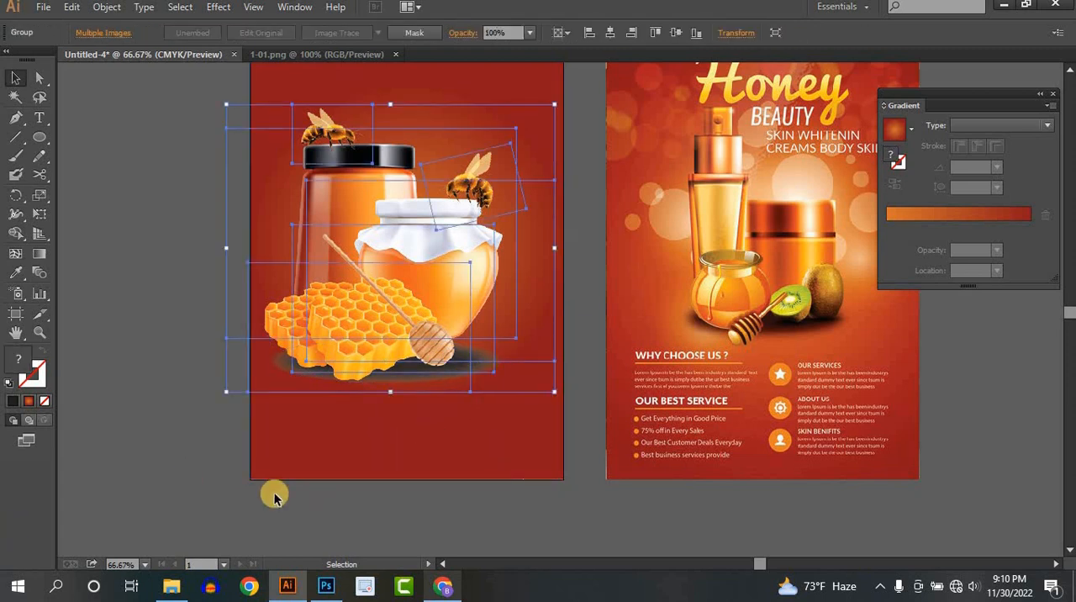
{"action": "left_click", "coordinate": [236, 490]}
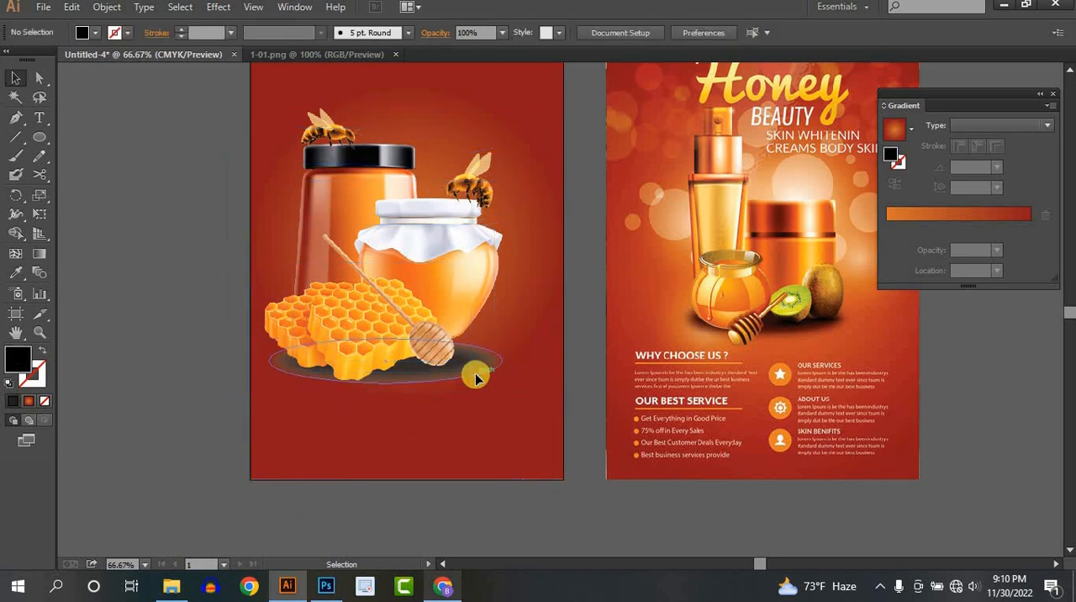
- Set the shadow ellipse's opacity to 80% and shift the ellipse slightly up and to the left under the products
{"action": "left_click", "coordinate": [475, 378]}
{"action": "left_click", "coordinate": [501, 32]}
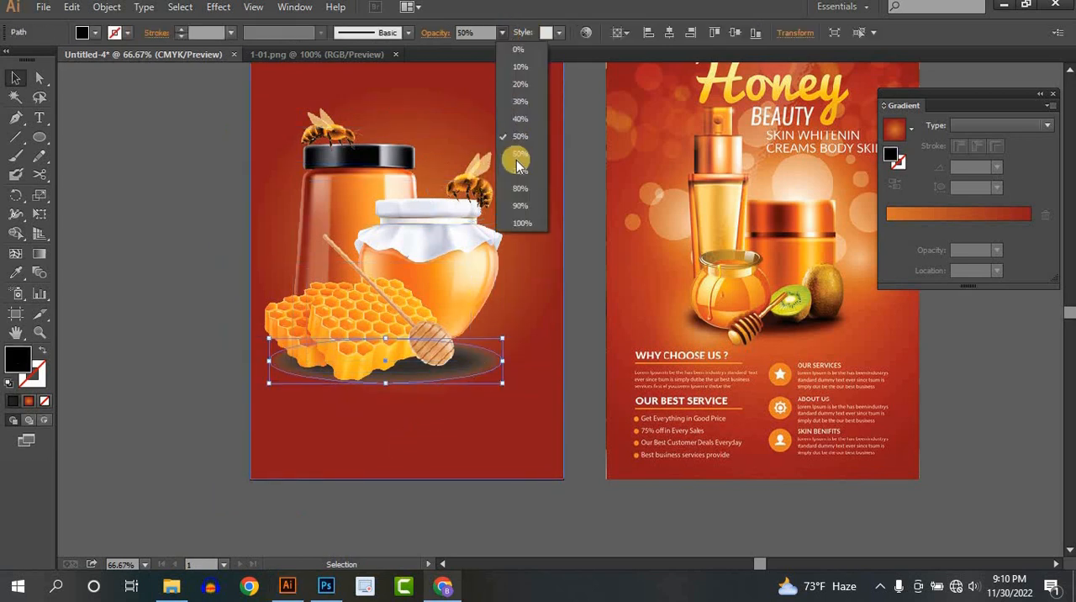
{"action": "left_click", "coordinate": [519, 196]}
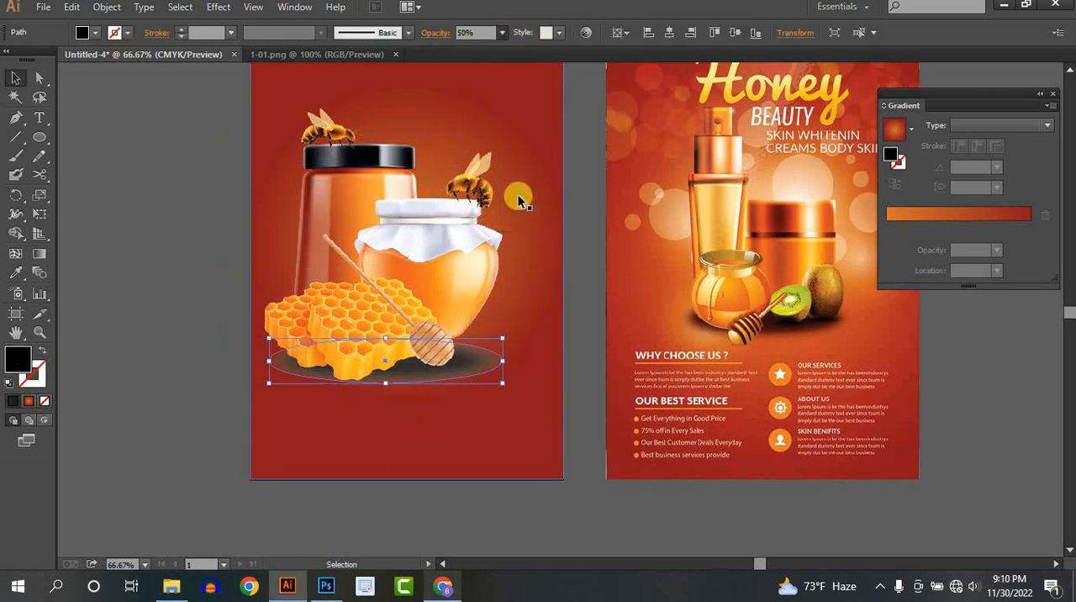
{"action": "left_click", "coordinate": [195, 335]}
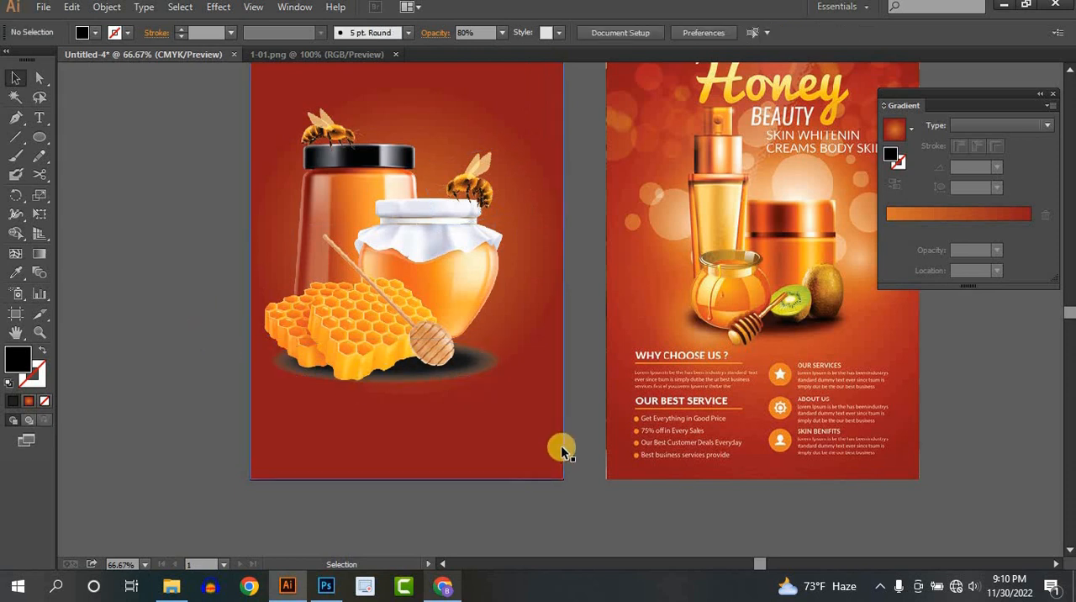
{"action": "left_click", "coordinate": [472, 380]}
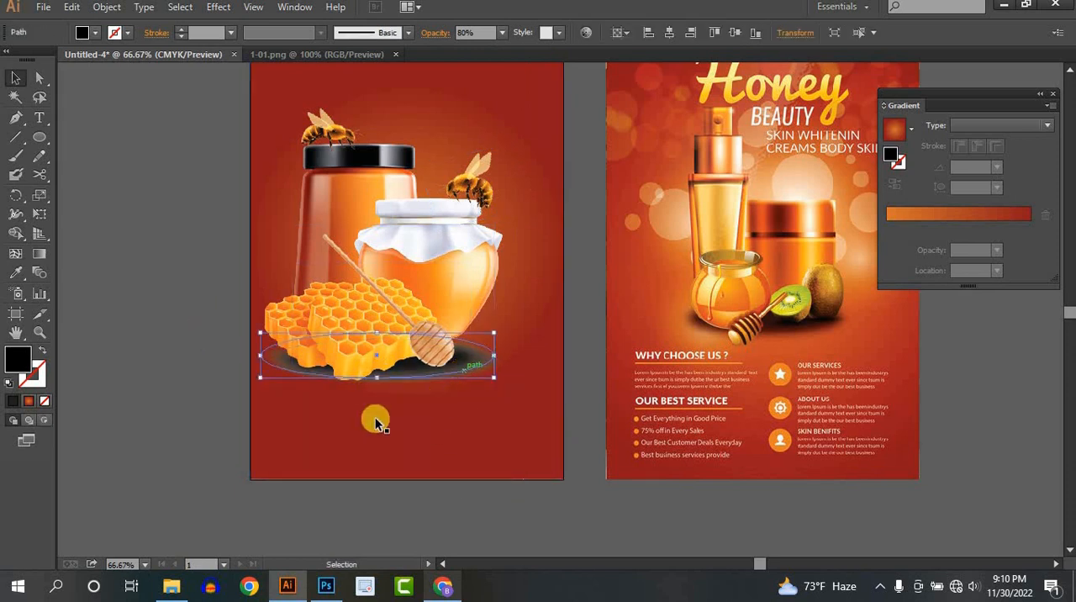
{"action": "left_click", "coordinate": [207, 427]}
{"action": "scroll", "coordinate": [207, 425], "scroll_direction": "down", "scroll_amount": 1}
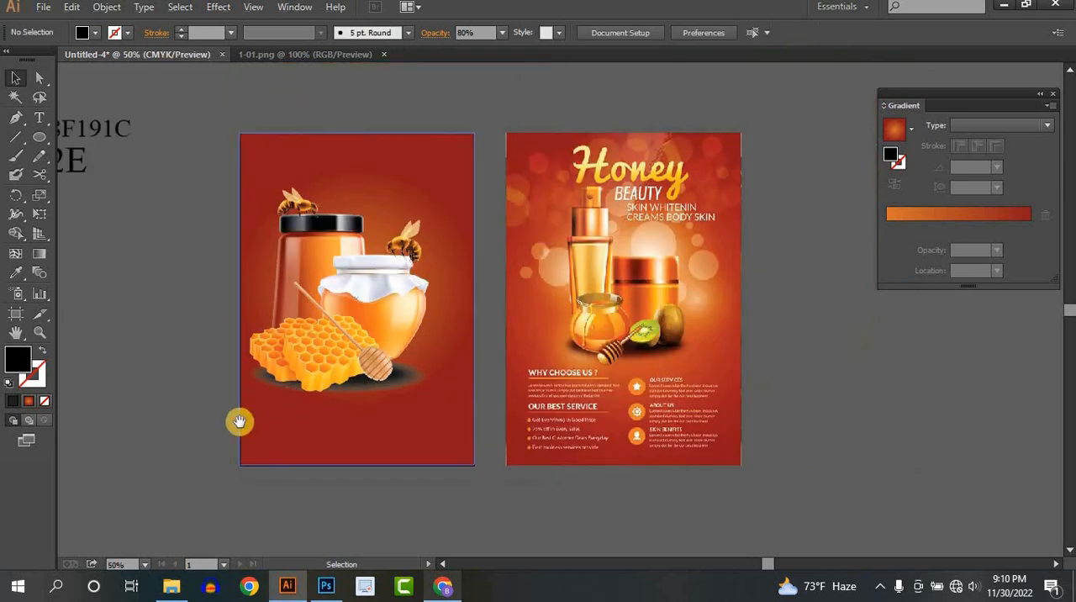
{"action": "left_click_drag", "start_coordinate": [240, 422], "coordinate": [253, 455]}
{"action": "left_click_drag", "start_coordinate": [197, 216], "coordinate": [464, 510]}
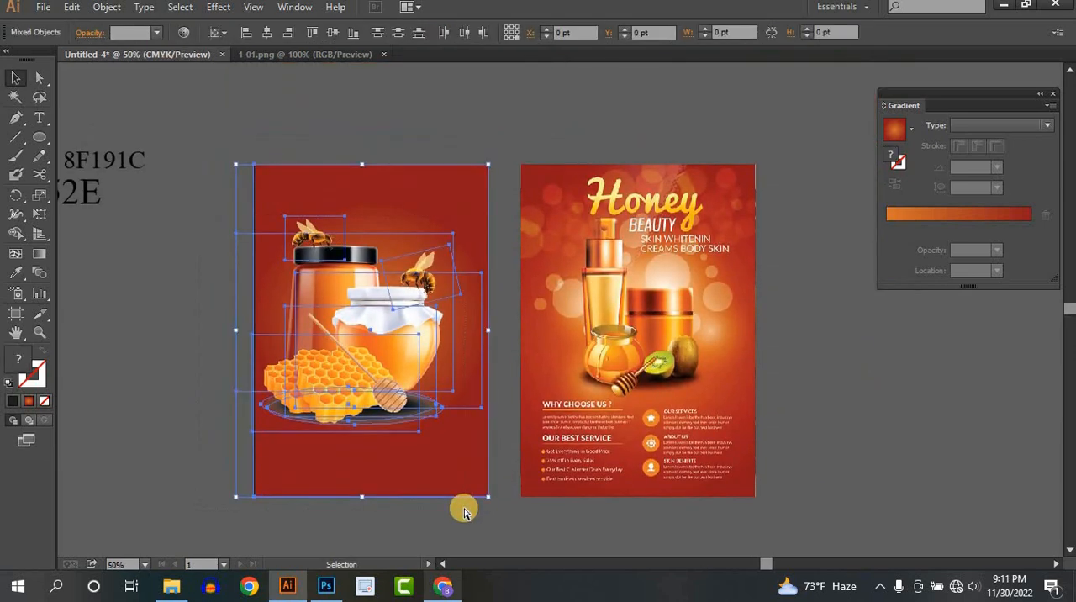
{"action": "left_click", "coordinate": [464, 510]}
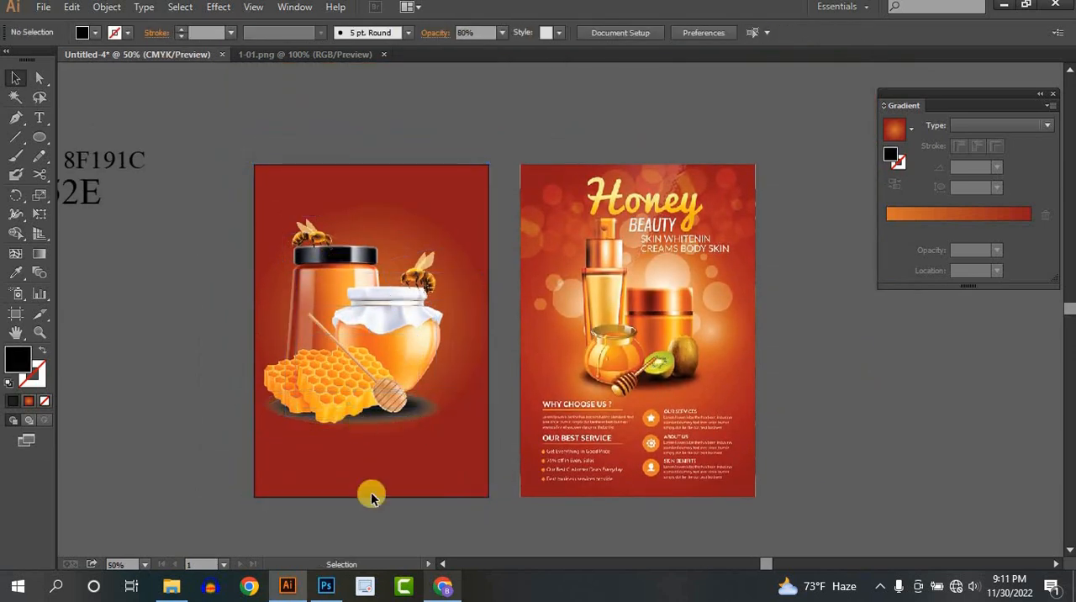
{"action": "left_click_drag", "start_coordinate": [437, 367], "coordinate": [447, 355]}
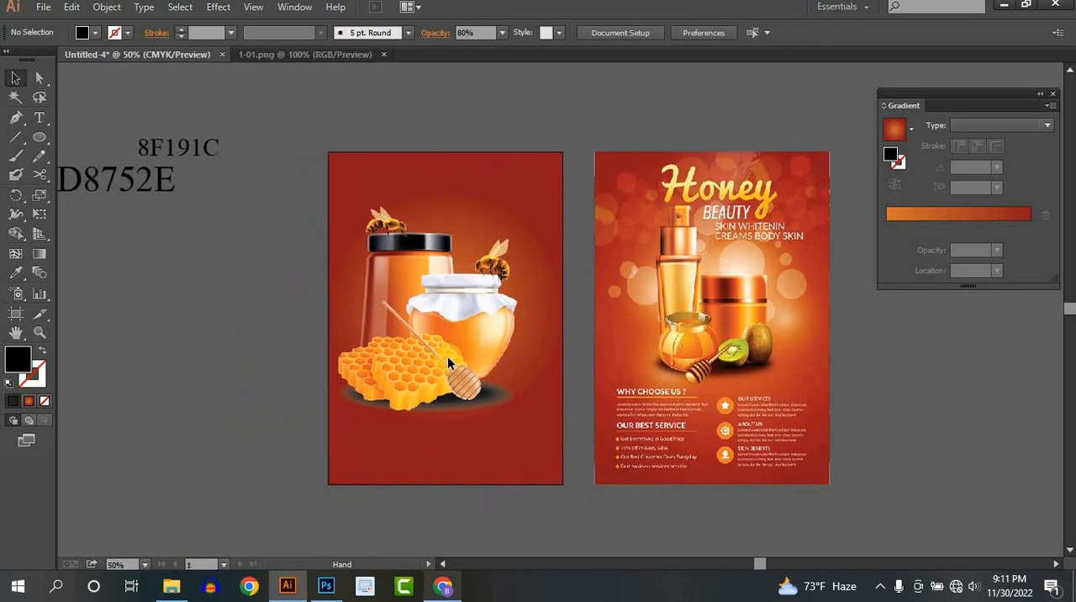
- Draw a circle above the tall jar's lid and fill it with red sampled from the reference flyer's background
{"action": "scroll", "coordinate": [441, 297], "scroll_direction": "up", "scroll_amount": 1}
{"action": "left_click_drag", "start_coordinate": [418, 194], "coordinate": [309, 237]}
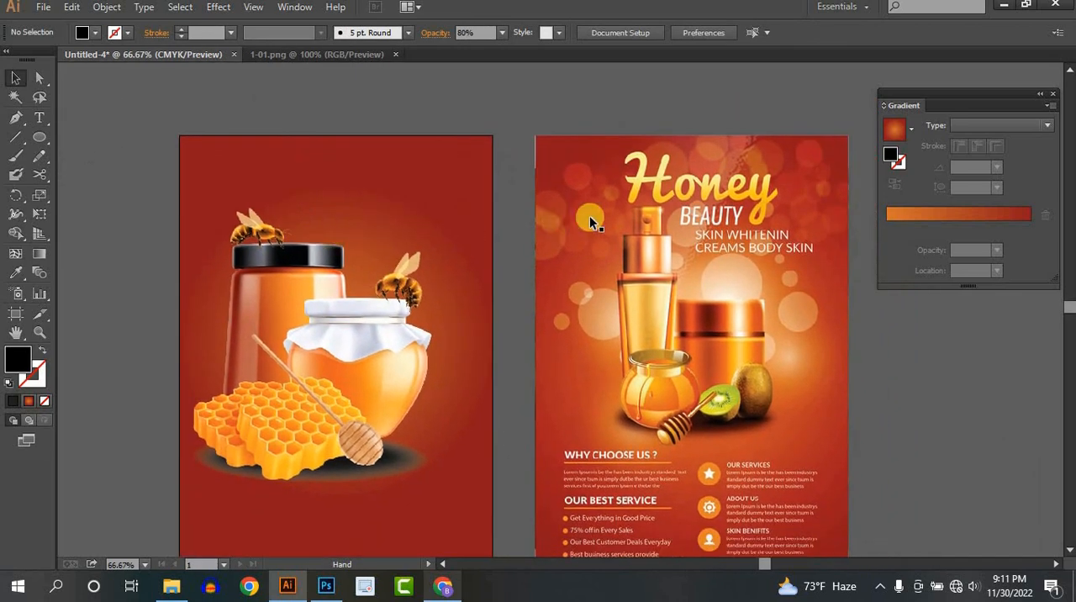
{"action": "left_click", "coordinate": [47, 132]}
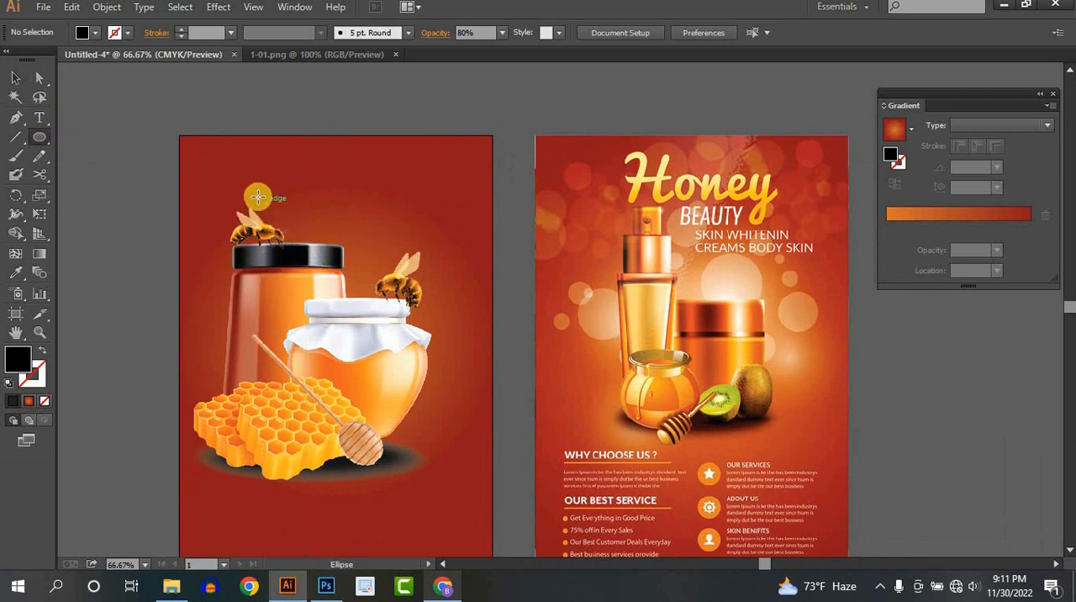
{"action": "left_click_drag", "start_coordinate": [245, 185], "coordinate": [305, 246]}
{"action": "left_click", "coordinate": [16, 270]}
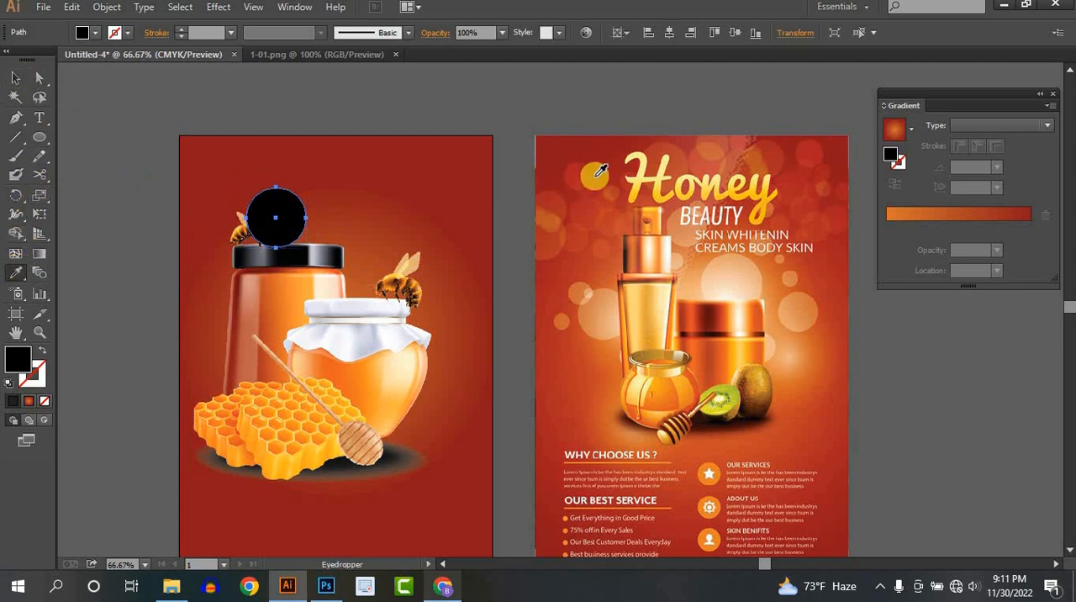
{"action": "left_click", "coordinate": [576, 172]}
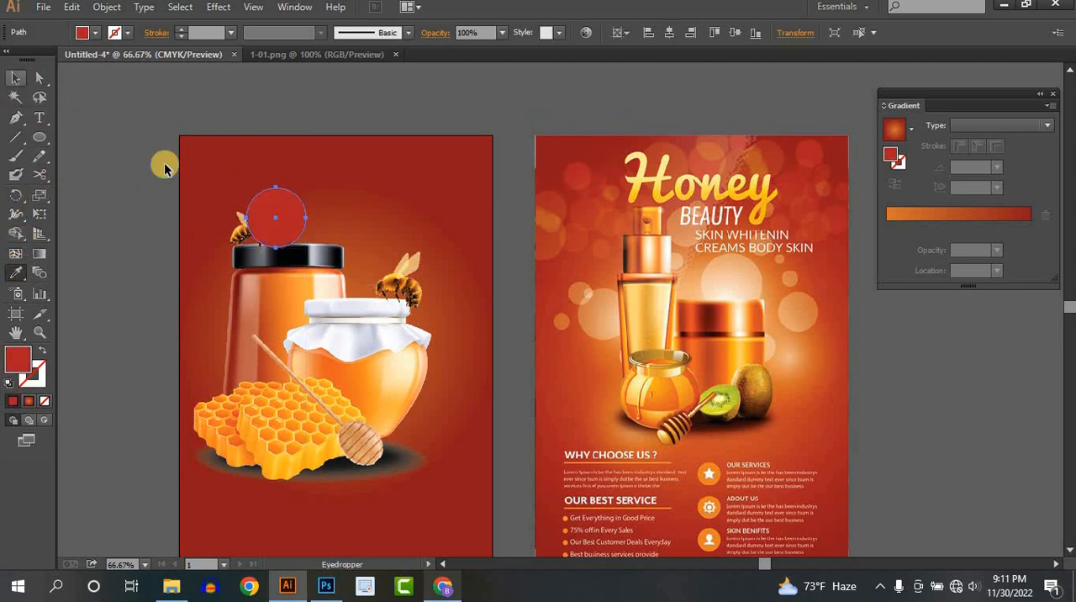
{"action": "key", "text": "v"}
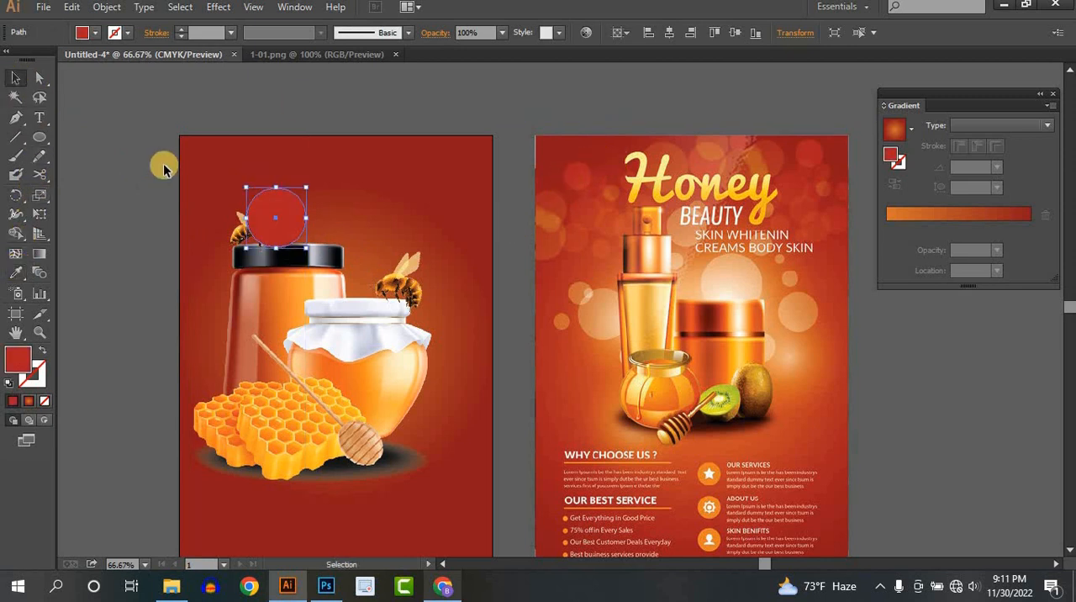
- Set the red circle's opacity to 60% and move it near the flyer's upper-left corner
{"action": "left_click", "coordinate": [503, 32]}
{"action": "left_click", "coordinate": [516, 148]}
{"action": "left_click", "coordinate": [361, 84]}
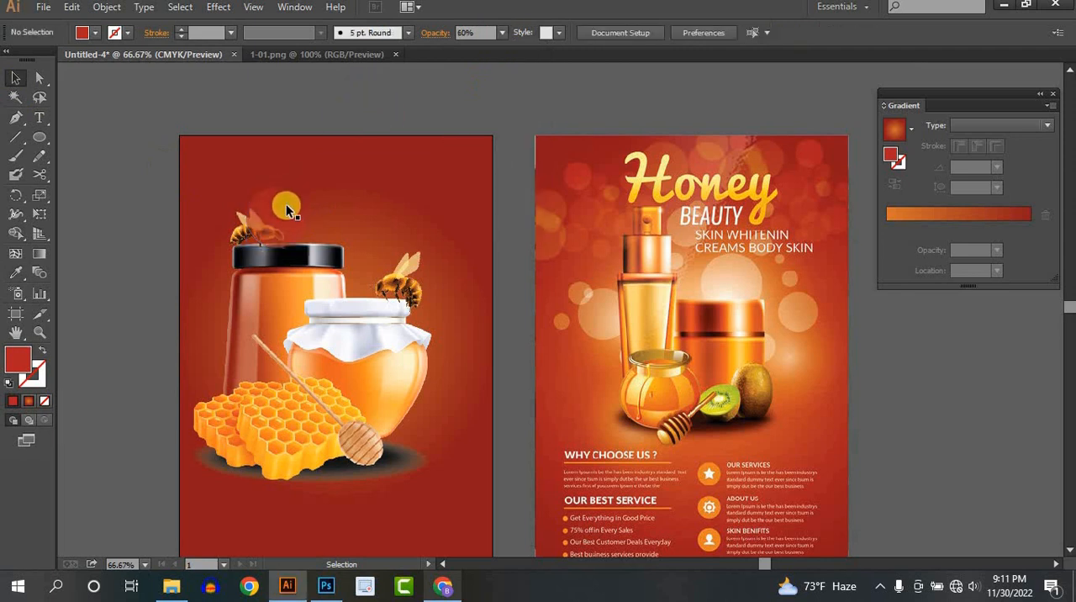
{"action": "left_click_drag", "start_coordinate": [281, 203], "coordinate": [238, 173]}
- Place a copy of the translucent red circle to its right, above the tall jar
{"action": "left_click_drag", "start_coordinate": [267, 220], "coordinate": [337, 179]}
{"action": "left_click", "coordinate": [179, 120]}
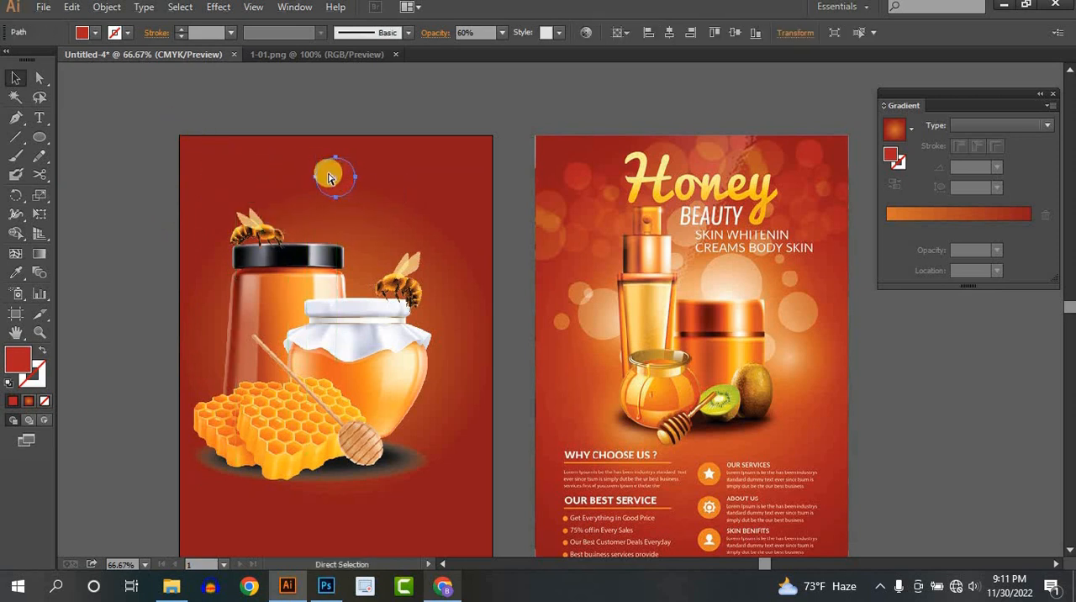
{"action": "key", "text": "ctrl+z"}
{"action": "left_click_drag", "start_coordinate": [233, 179], "coordinate": [350, 212]}
- Recolor the copied circle with orange sampled from the reference flyer's title area and set its opacity to 70%
{"action": "left_click", "coordinate": [14, 274]}
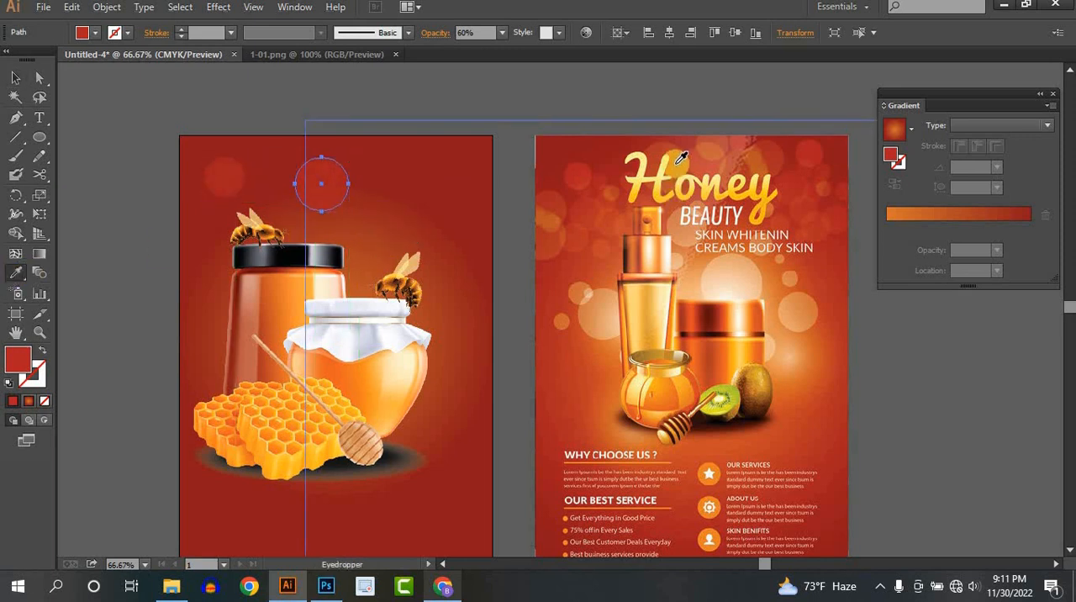
{"action": "left_click", "coordinate": [681, 158]}
{"action": "left_click", "coordinate": [15, 78]}
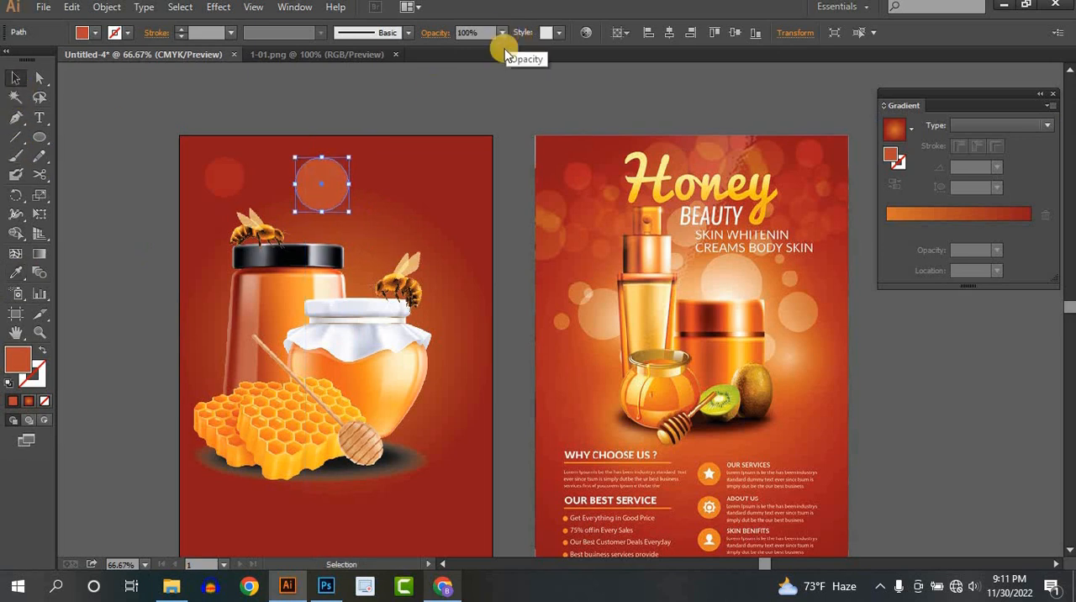
{"action": "left_click", "coordinate": [501, 33]}
{"action": "left_click", "coordinate": [512, 170]}
{"action": "left_click", "coordinate": [343, 168]}
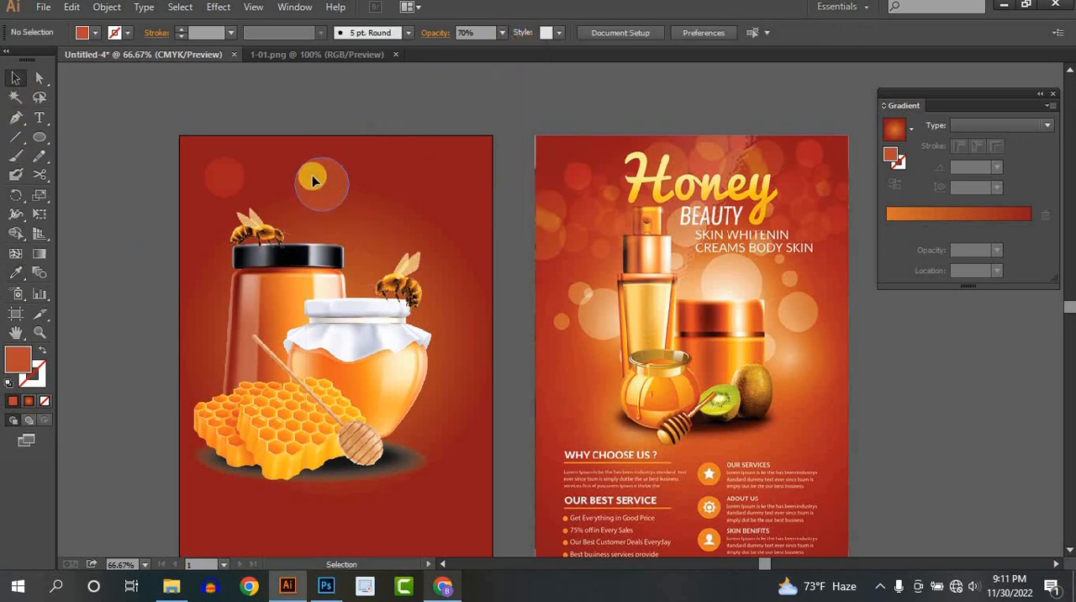
- Copy the orange circle onto the tall jar's left edge and shift the original slightly up and left
{"action": "left_click_drag", "start_coordinate": [313, 180], "coordinate": [178, 310]}
{"action": "left_click", "coordinate": [399, 112]}
{"action": "left_click", "coordinate": [301, 188]}
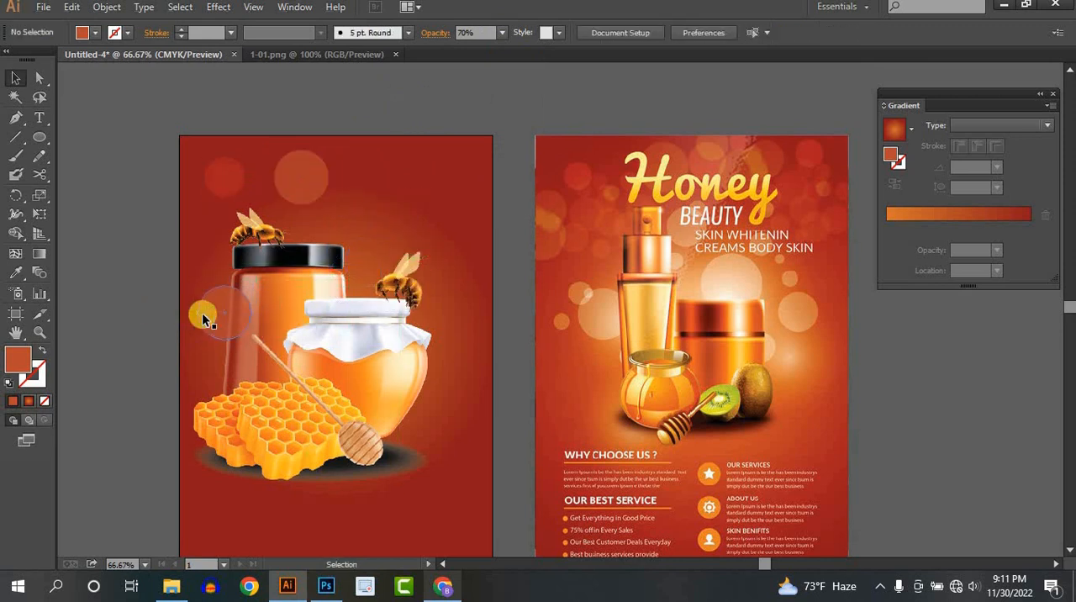
- Fill the circle at the tall jar's left edge with peach sampled from the reference flyer and set its opacity to 60%
{"action": "left_click", "coordinate": [19, 274]}
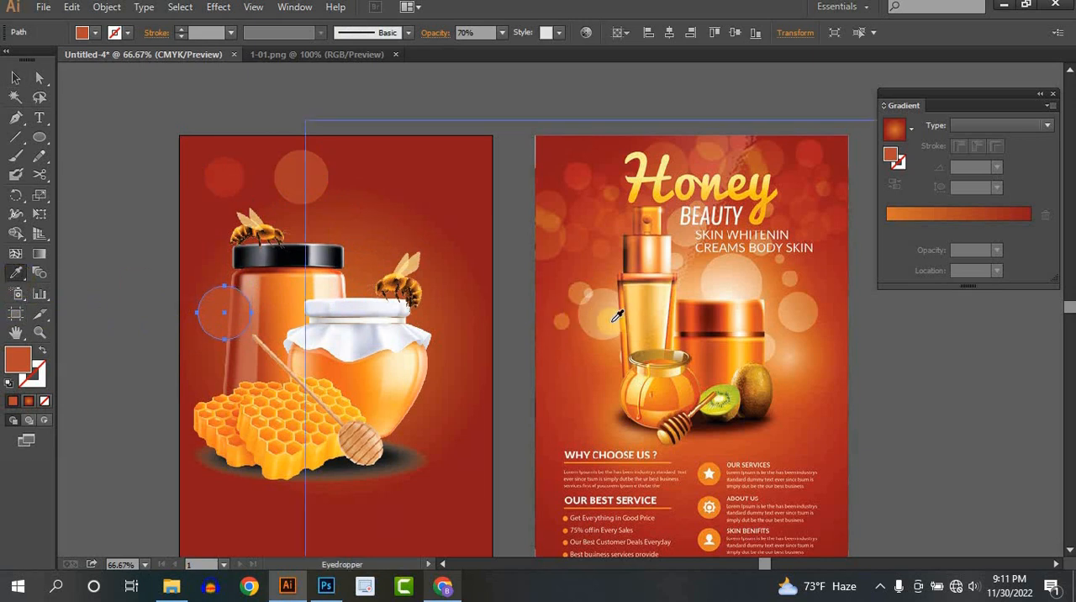
{"action": "left_click", "coordinate": [598, 316]}
{"action": "left_click", "coordinate": [17, 80]}
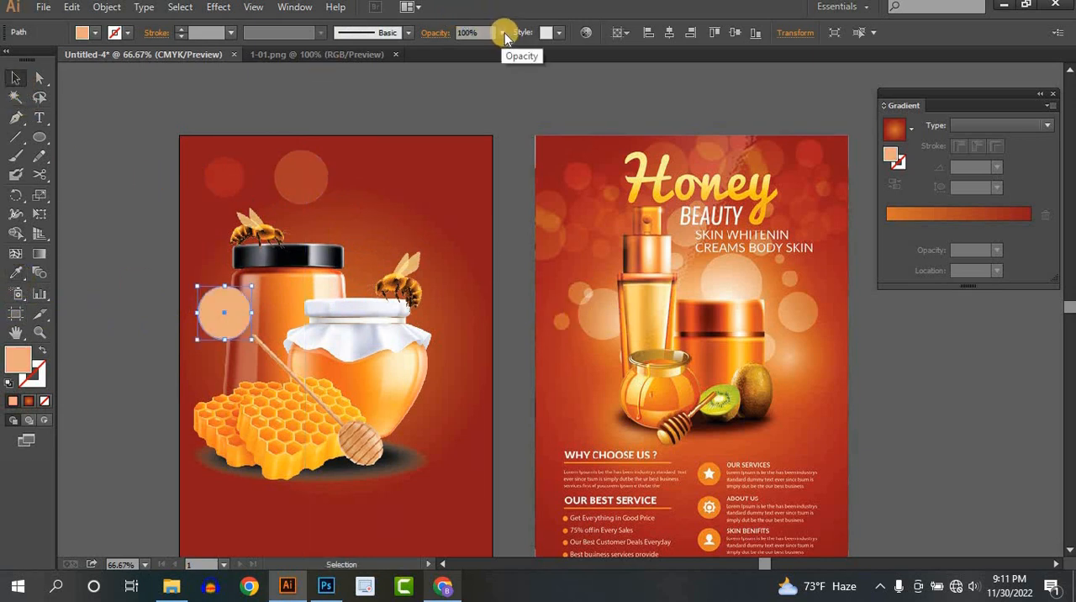
{"action": "left_click", "coordinate": [502, 33]}
{"action": "left_click", "coordinate": [96, 158]}
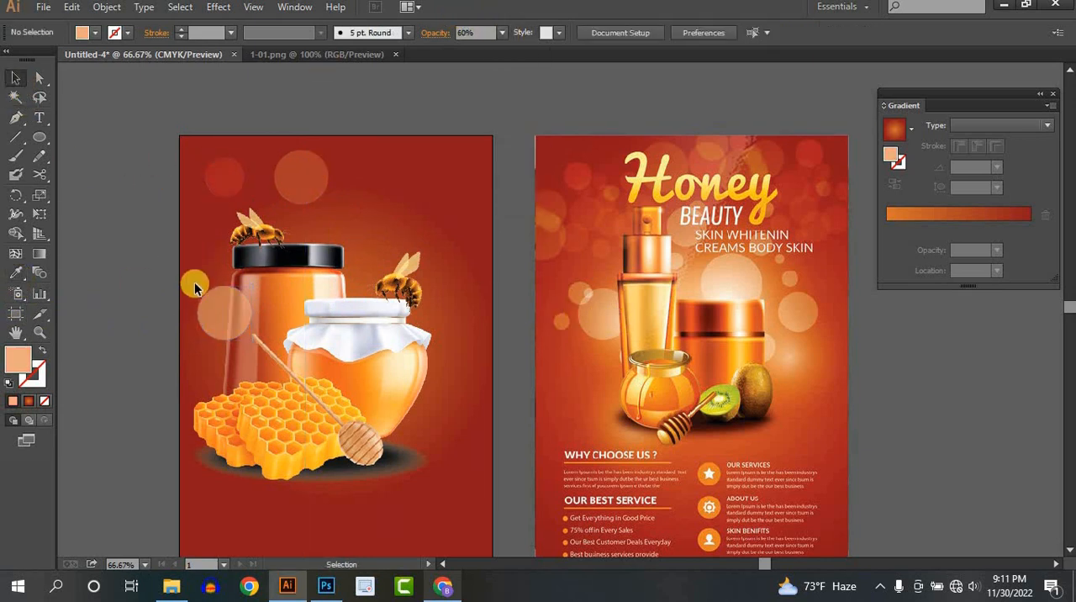
- Place an enlarged copy of the peach circle between the two jar lids, undoing a trial move toward the right edge
{"action": "left_click_drag", "start_coordinate": [220, 313], "coordinate": [399, 235]}
{"action": "left_click_drag", "start_coordinate": [360, 284], "coordinate": [501, 352]}
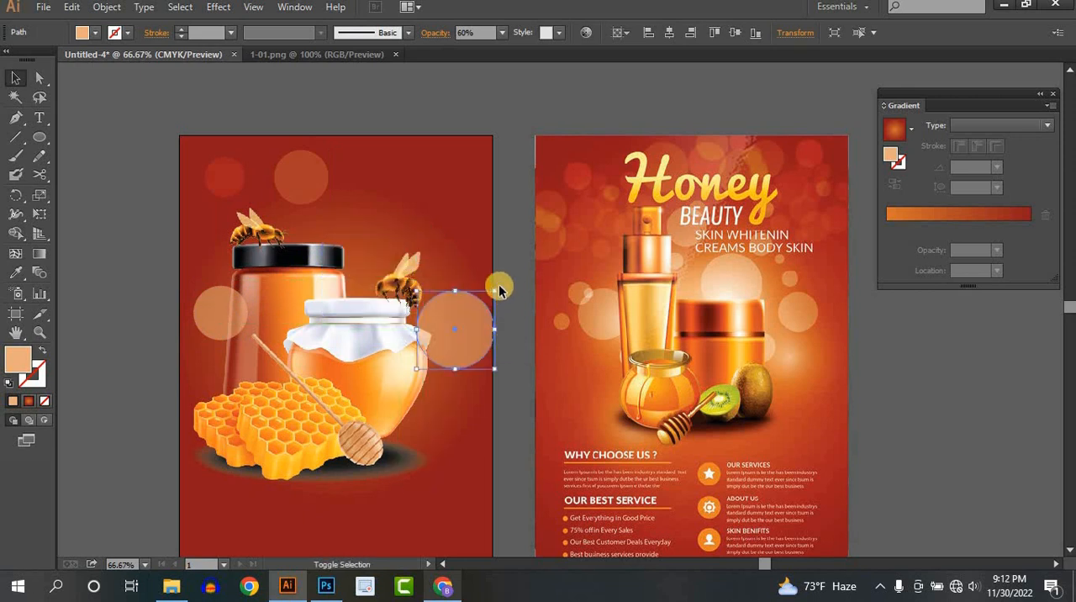
{"action": "key", "text": "ctrl+z"}
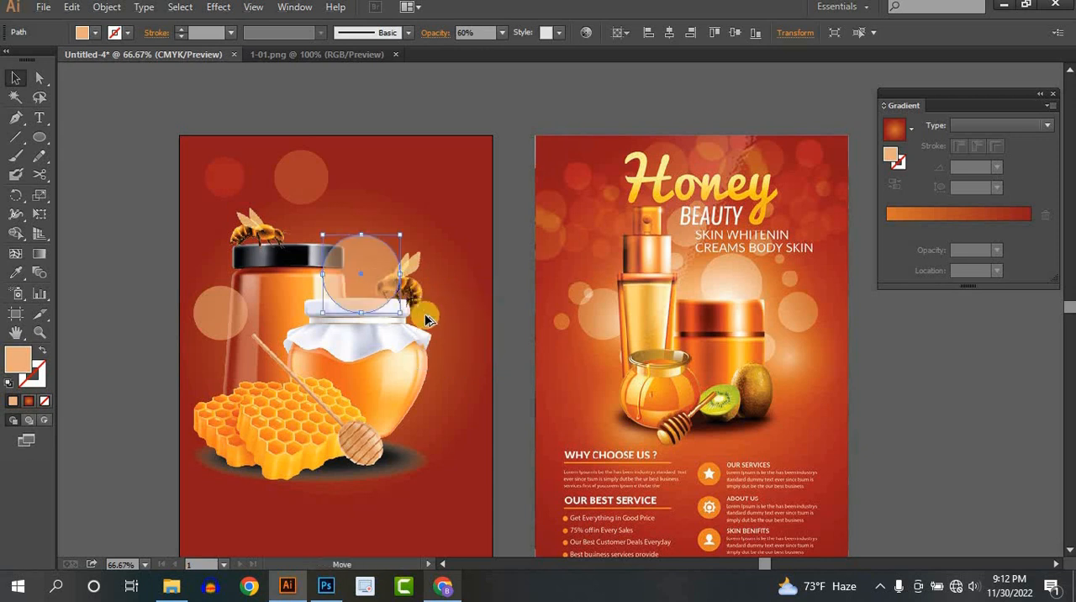
- Place three smaller peach circle copies of decreasing size right of the white-lidded jar and set their opacity to 40%
{"action": "left_click_drag", "start_coordinate": [402, 304], "coordinate": [451, 343]}
{"action": "left_click_drag", "start_coordinate": [436, 336], "coordinate": [445, 252]}
{"action": "left_click", "coordinate": [441, 295], "text": "shift"}
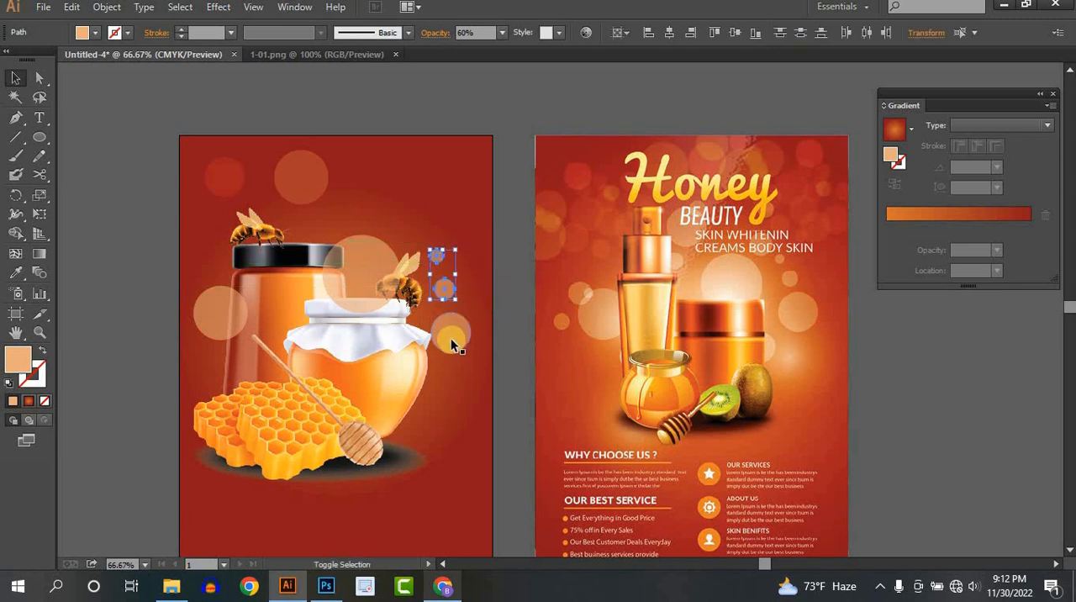
{"action": "left_click", "coordinate": [450, 336], "text": "shift"}
{"action": "left_click", "coordinate": [502, 32]}
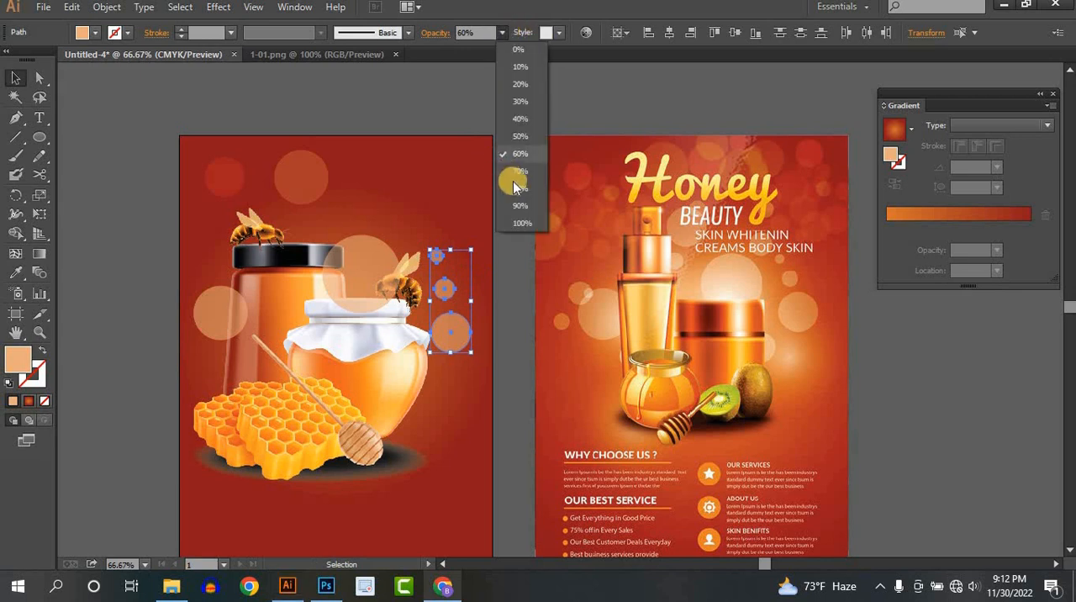
{"action": "left_click", "coordinate": [522, 122]}
{"action": "left_click", "coordinate": [507, 96]}
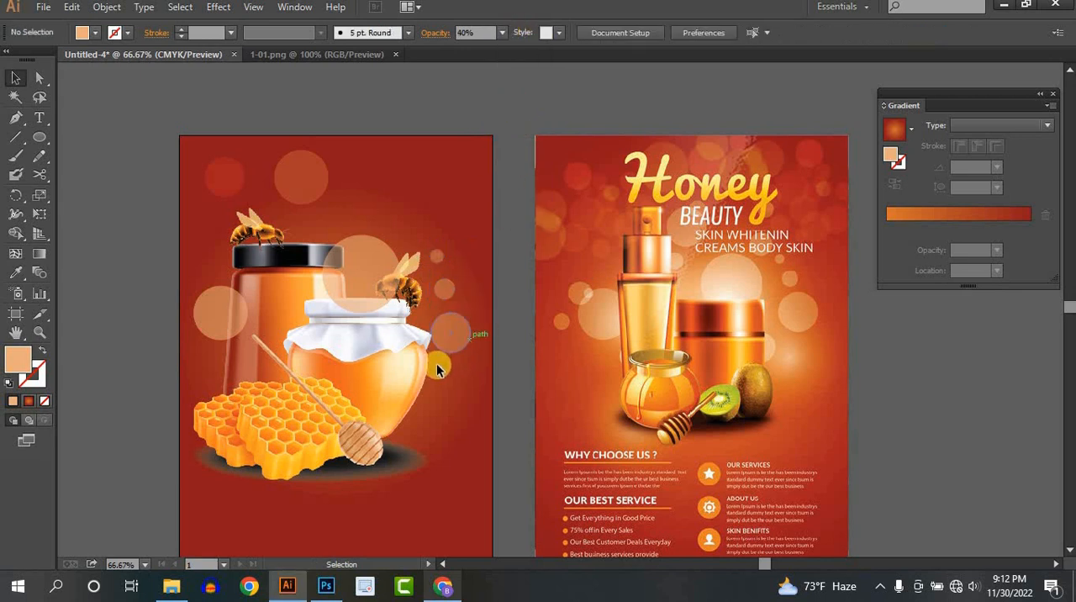
- Place three red circle copies of decreasing size descending along the flyer's upper-right corner
{"action": "left_click_drag", "start_coordinate": [227, 180], "coordinate": [489, 231]}
{"action": "left_click", "coordinate": [515, 253]}
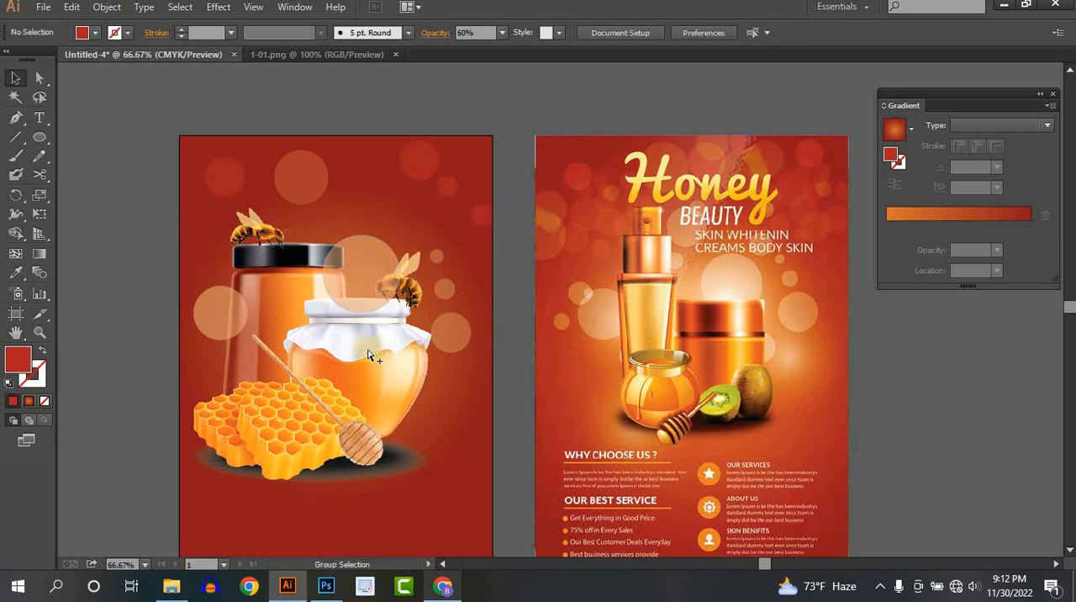
- Unlock all objects and bring the grouped jars, honeycomb, dipper and bees in front of the circles
{"action": "key", "text": "ctrl+alt+2"}
{"action": "key", "text": "ctrl+shift+a"}
{"action": "left_click", "coordinate": [310, 385]}
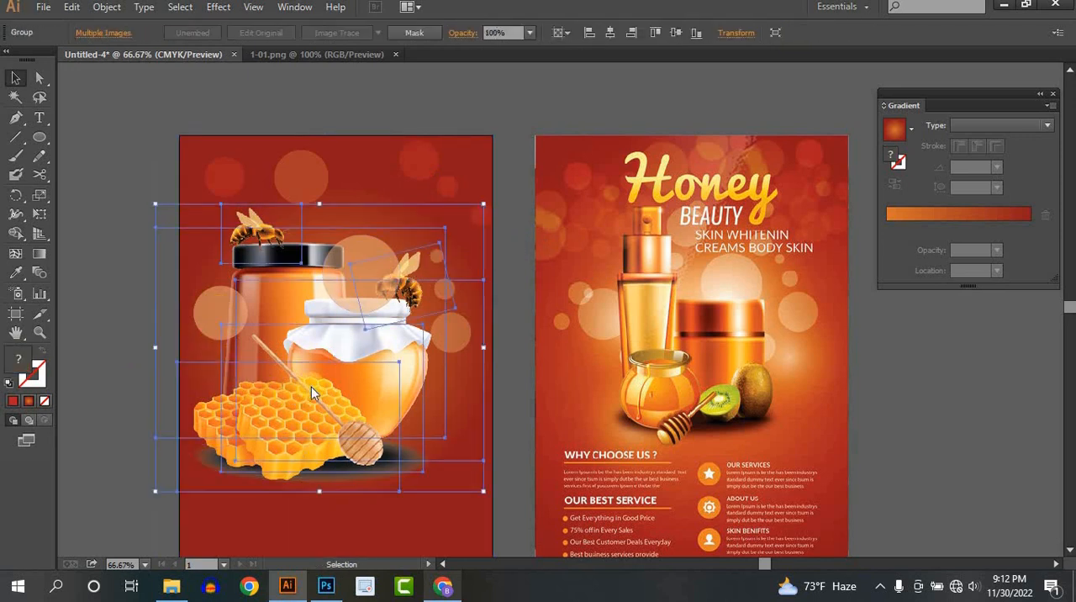
{"action": "right_click", "coordinate": [311, 387]}
{"action": "mouse_move", "coordinate": [475, 516]}
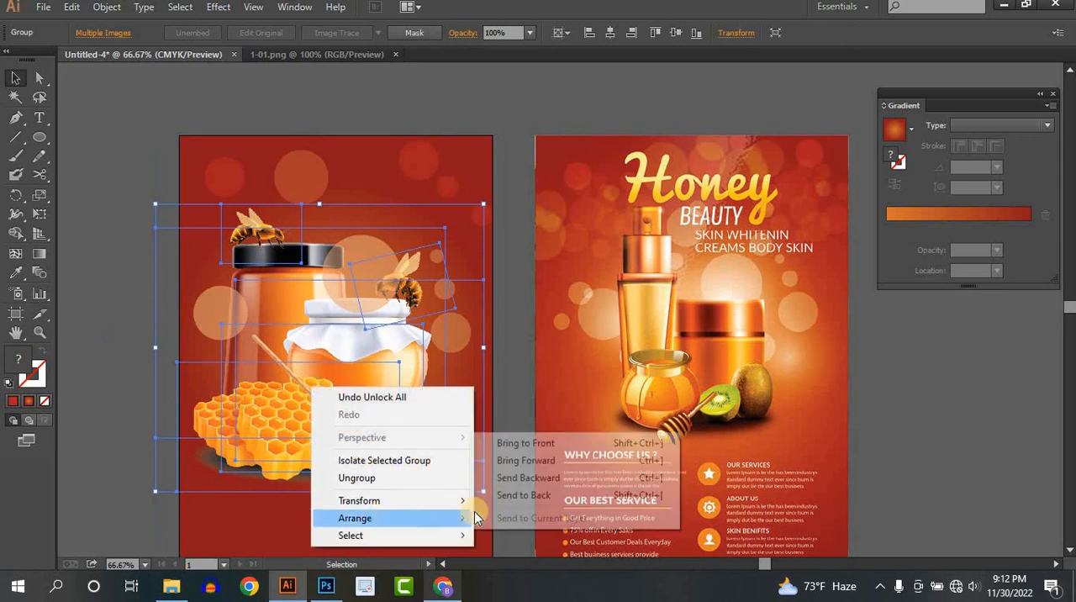
{"action": "left_click", "coordinate": [519, 443]}
{"action": "left_click", "coordinate": [132, 219]}
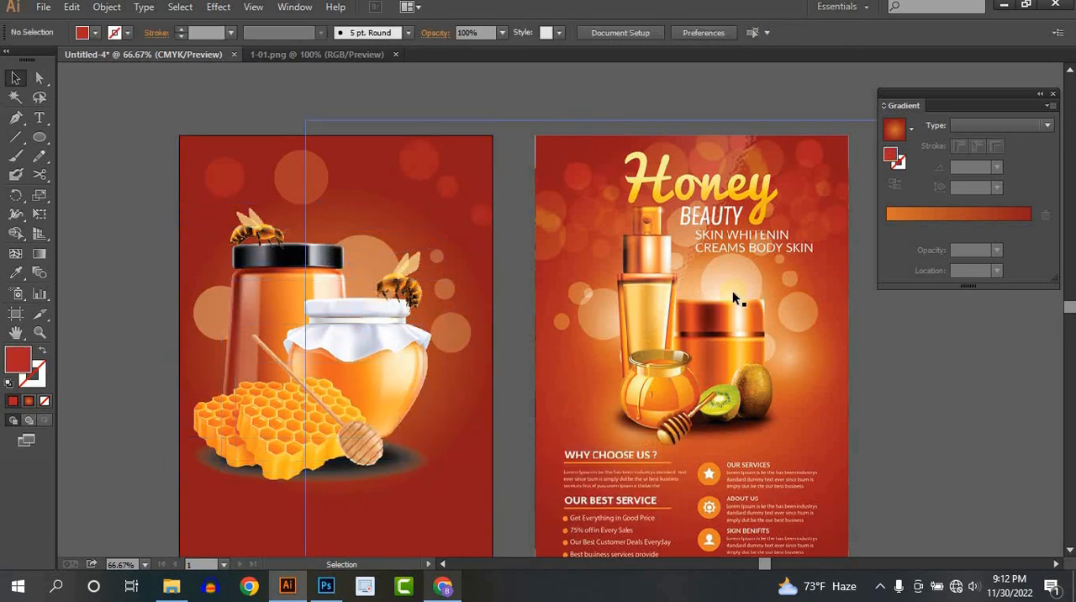
- Select all the flyer artwork, including the background, products and circles, and lock it
{"action": "left_click_drag", "start_coordinate": [470, 343], "coordinate": [478, 298]}
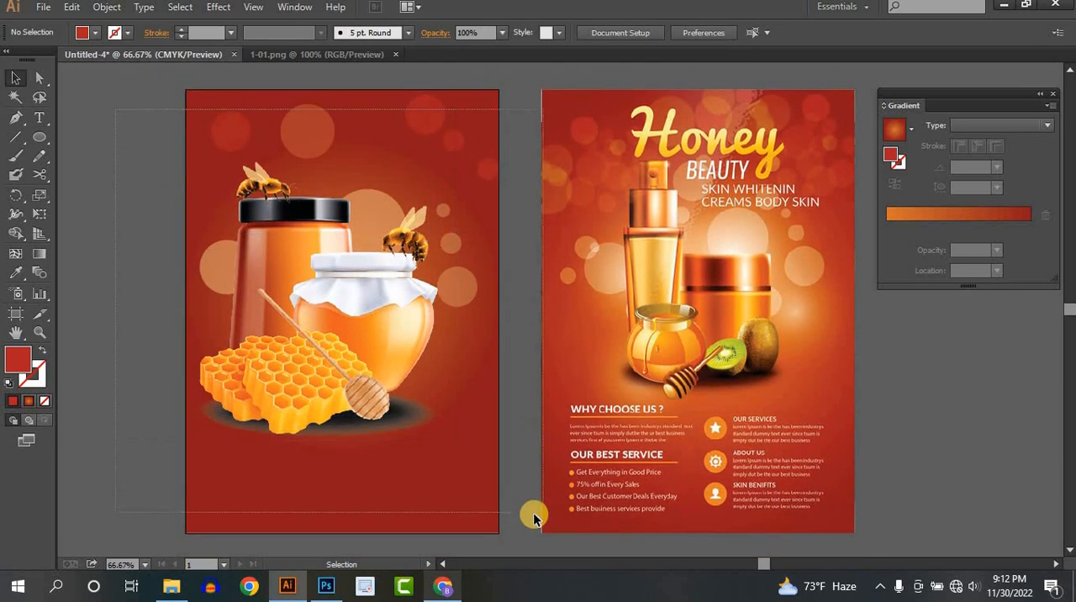
{"action": "key", "text": "ctrl+a"}
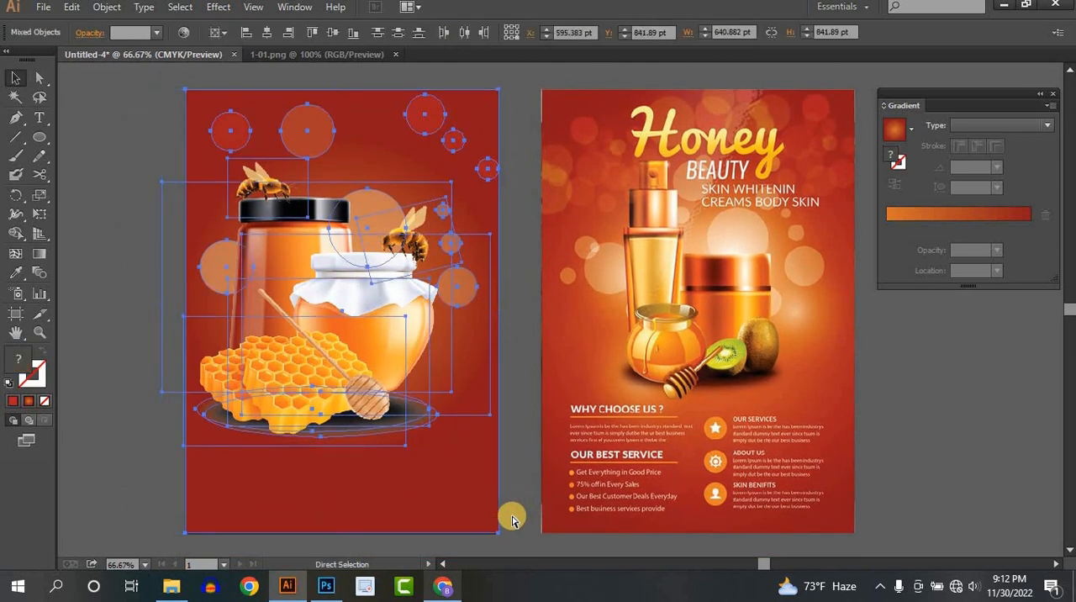
{"action": "key", "text": "ctrl+2"}
- Add the title text "Honey" above the jars and shift it left over the upper circles
{"action": "left_click_drag", "start_coordinate": [550, 307], "coordinate": [643, 409]}
{"action": "scroll", "coordinate": [452, 296], "scroll_direction": "up", "scroll_amount": 1}
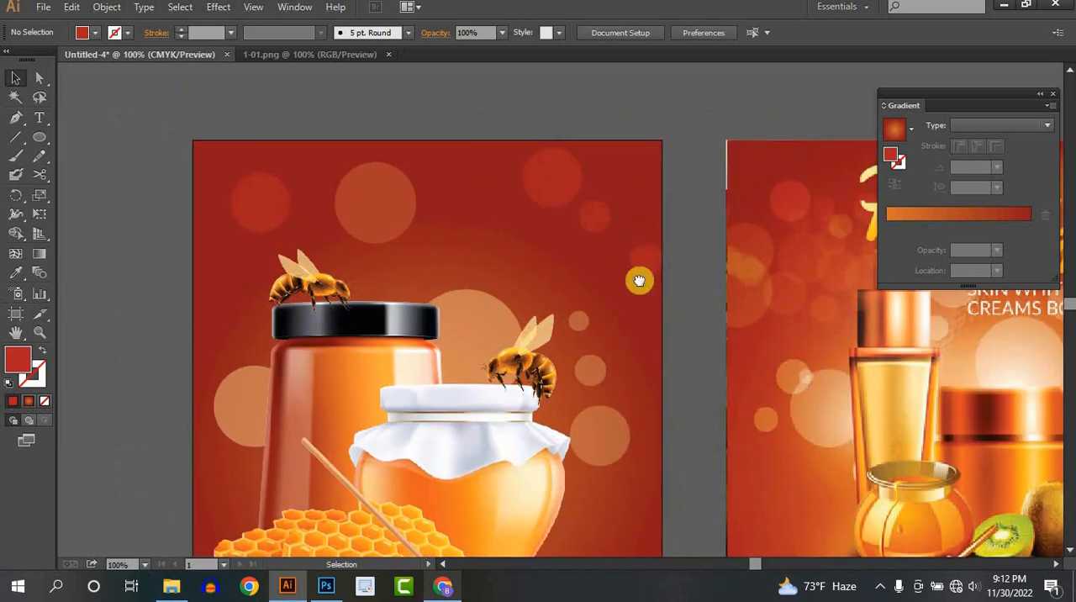
{"action": "left_click_drag", "start_coordinate": [639, 280], "coordinate": [552, 322]}
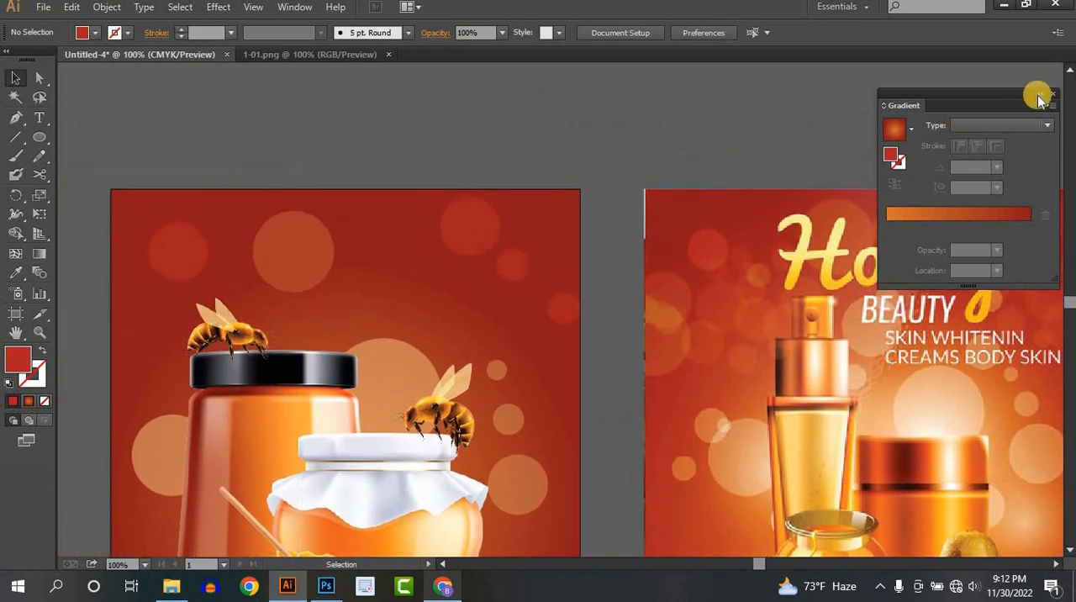
{"action": "left_click", "coordinate": [1039, 99]}
{"action": "left_click_drag", "start_coordinate": [583, 288], "coordinate": [588, 233]}
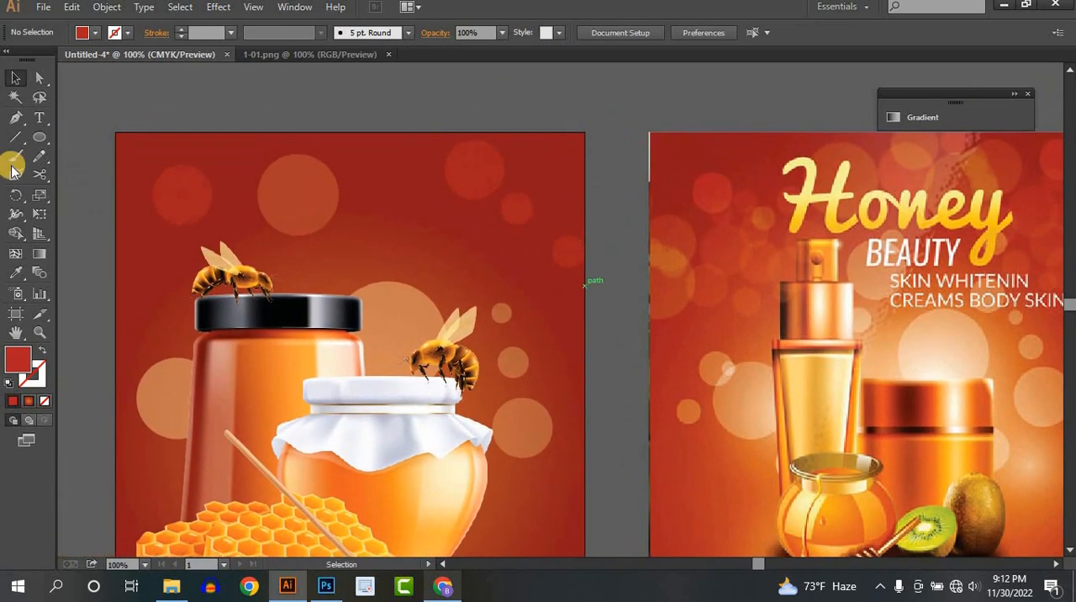
{"action": "key", "text": "t"}
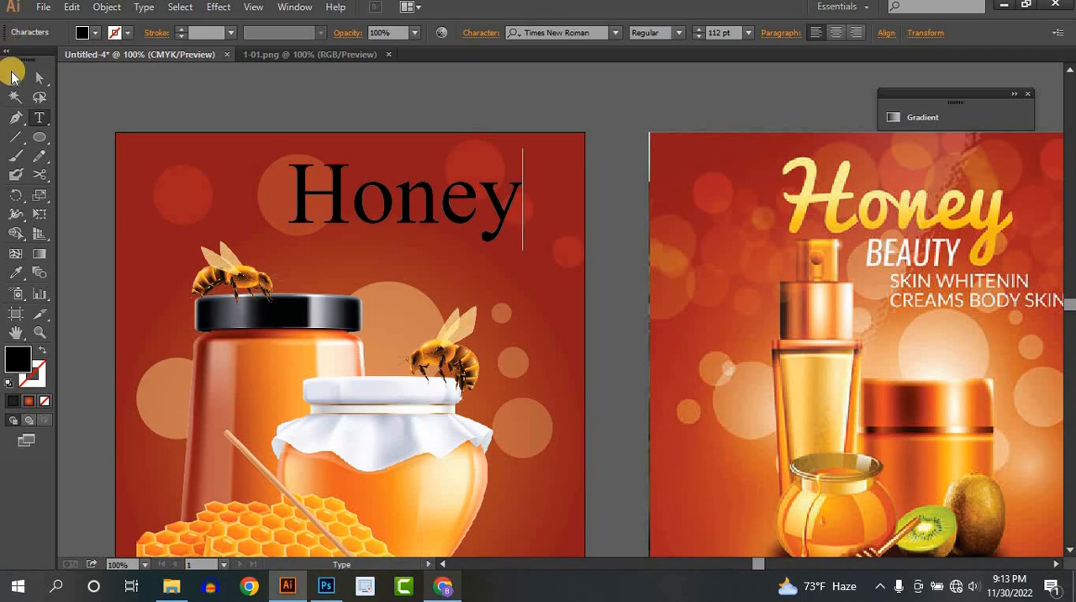
{"action": "left_click", "coordinate": [13, 76]}
{"action": "left_click_drag", "start_coordinate": [355, 197], "coordinate": [284, 197]}
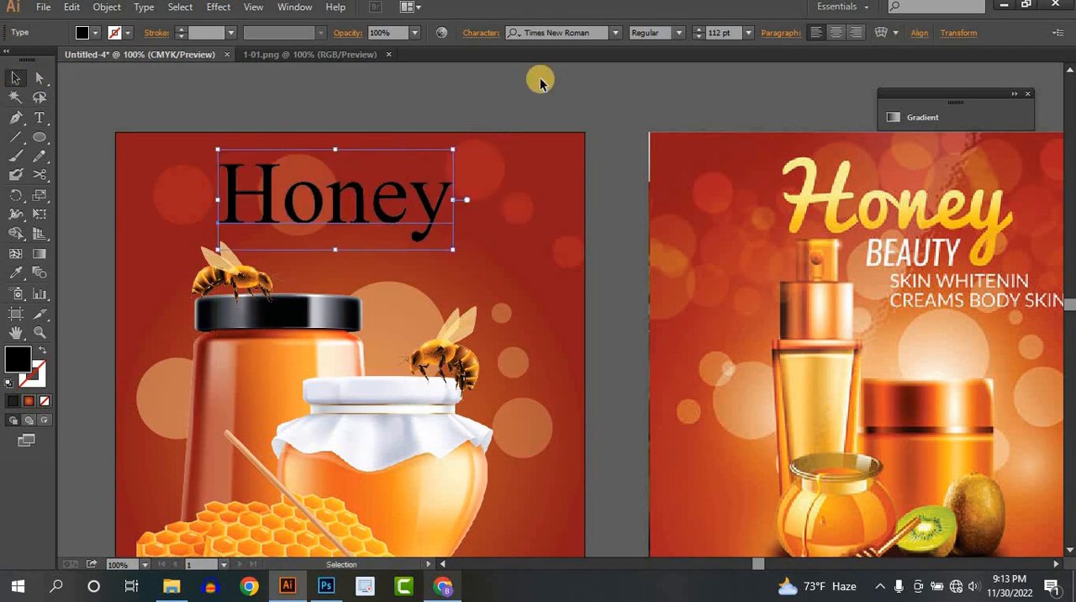
- Try the Berlin Sans FB Demi Bold font on the Honey title
{"action": "left_click", "coordinate": [618, 32]}
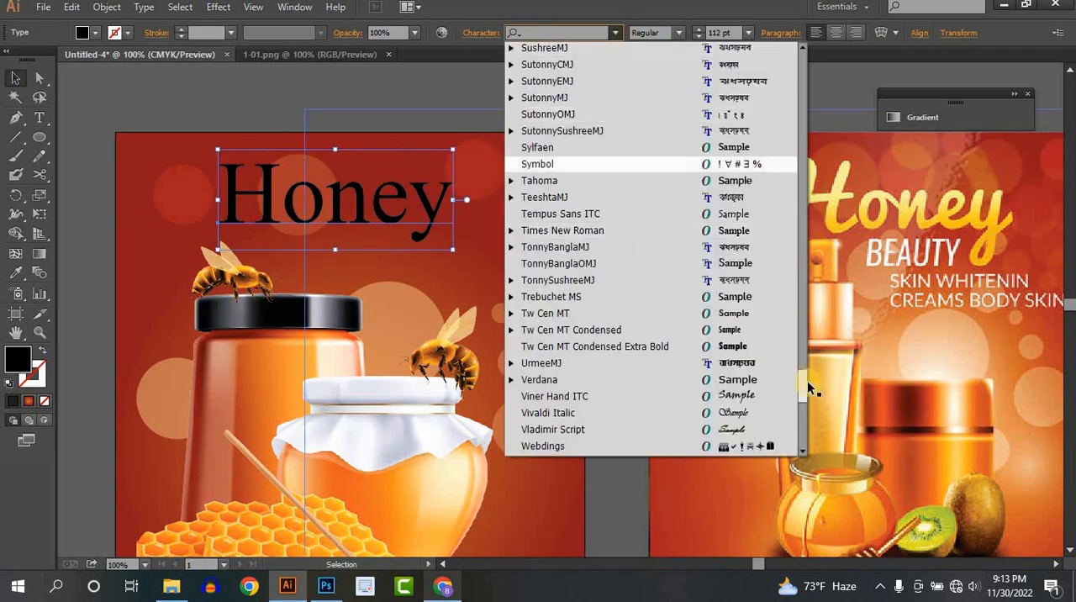
{"action": "left_click_drag", "start_coordinate": [805, 382], "coordinate": [812, 60]}
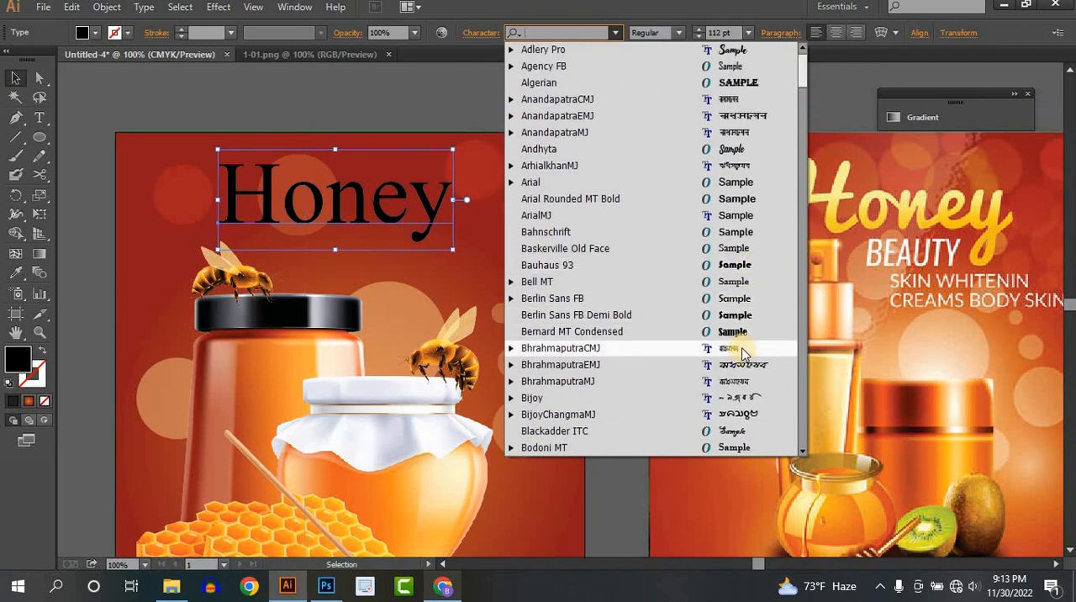
{"action": "left_click", "coordinate": [735, 316]}
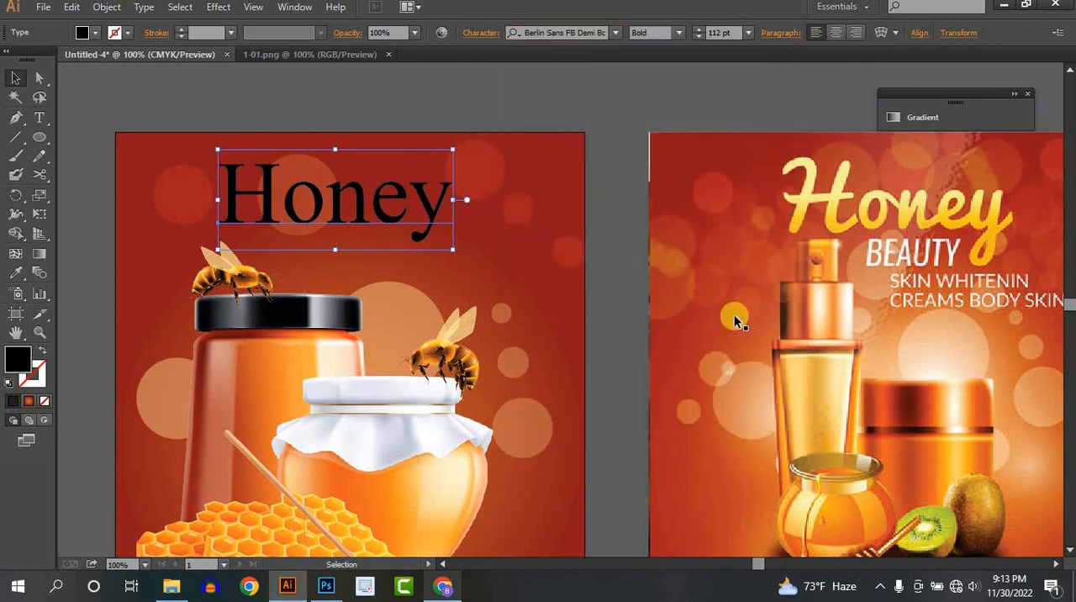
- Change the Honey title's font to Adlery Pro
{"action": "left_click", "coordinate": [619, 32]}
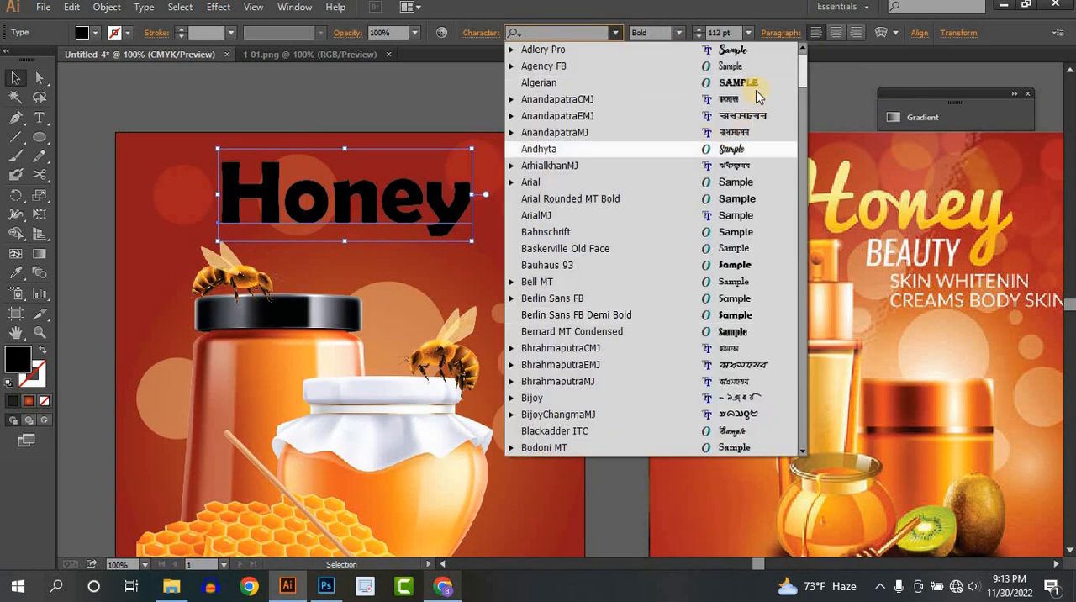
{"action": "left_click", "coordinate": [757, 44]}
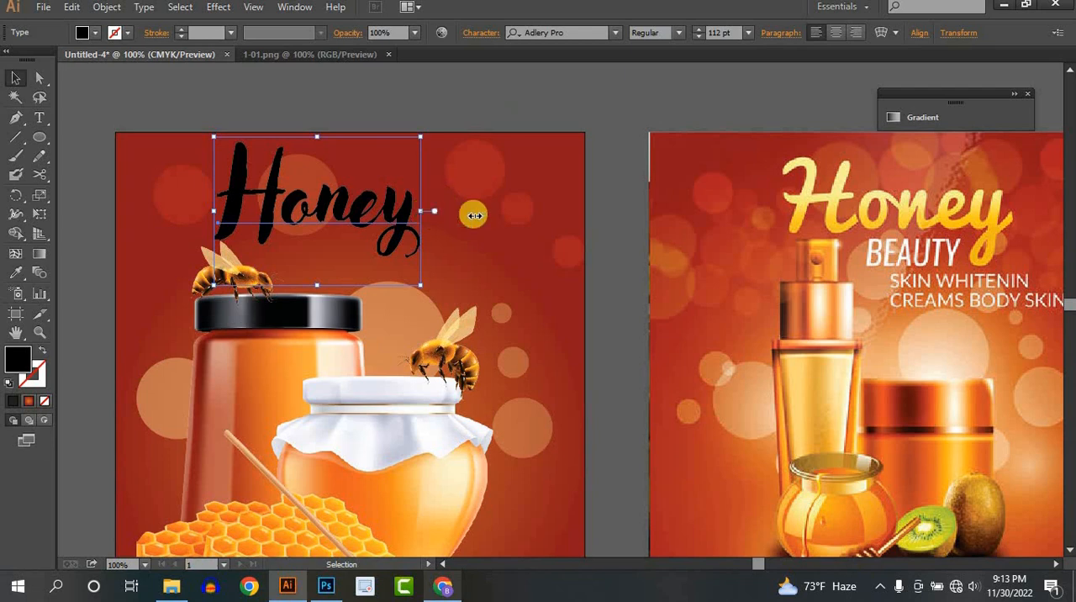
- Stretch the Honey title wider across the upper part of the flyer
{"action": "left_click_drag", "start_coordinate": [474, 215], "coordinate": [506, 214]}
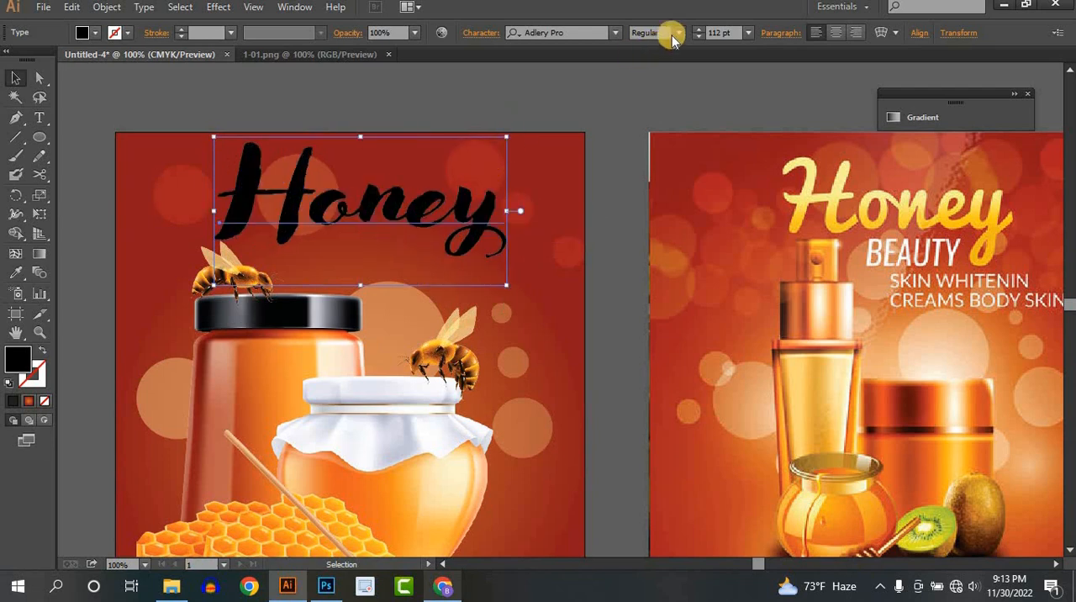
- Try the Blockletter font style on the Honey title and undo it
{"action": "left_click", "coordinate": [672, 36]}
{"action": "left_click", "coordinate": [668, 65]}
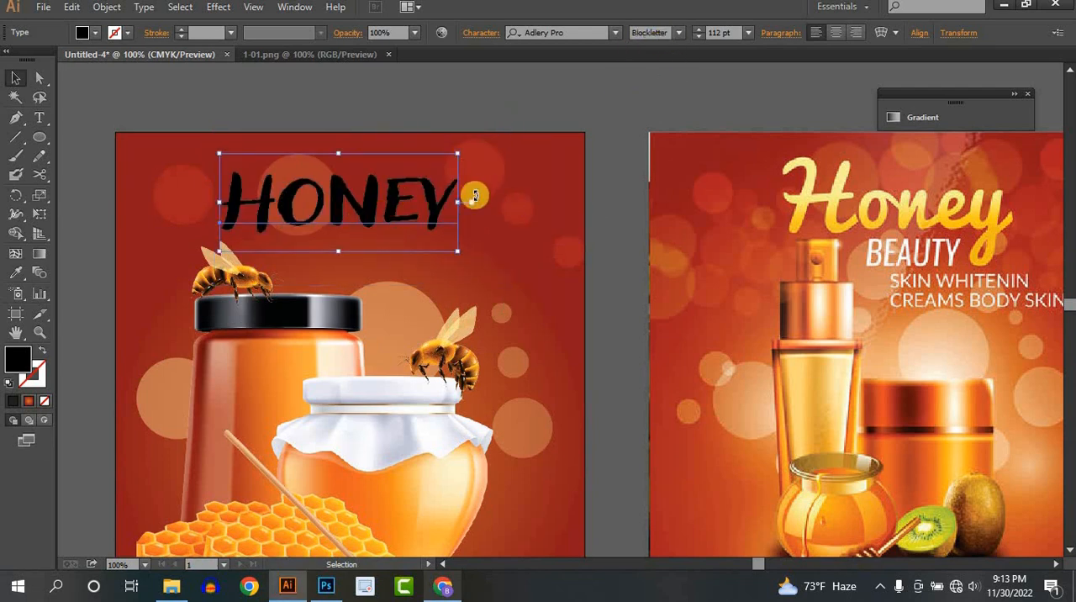
{"action": "key", "text": "ctrl+z"}
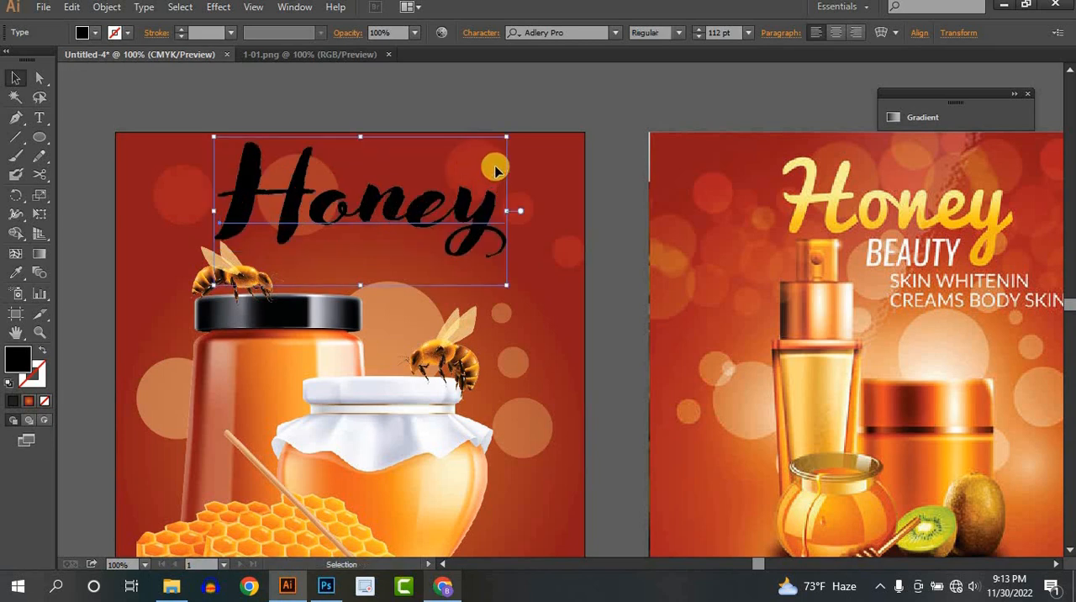
- Move the Honey title left and scale it down proportionally to about 109 pt above the jars
{"action": "left_click", "coordinate": [477, 102]}
{"action": "left_click_drag", "start_coordinate": [348, 199], "coordinate": [319, 201]}
{"action": "left_click_drag", "start_coordinate": [319, 198], "coordinate": [319, 198]}
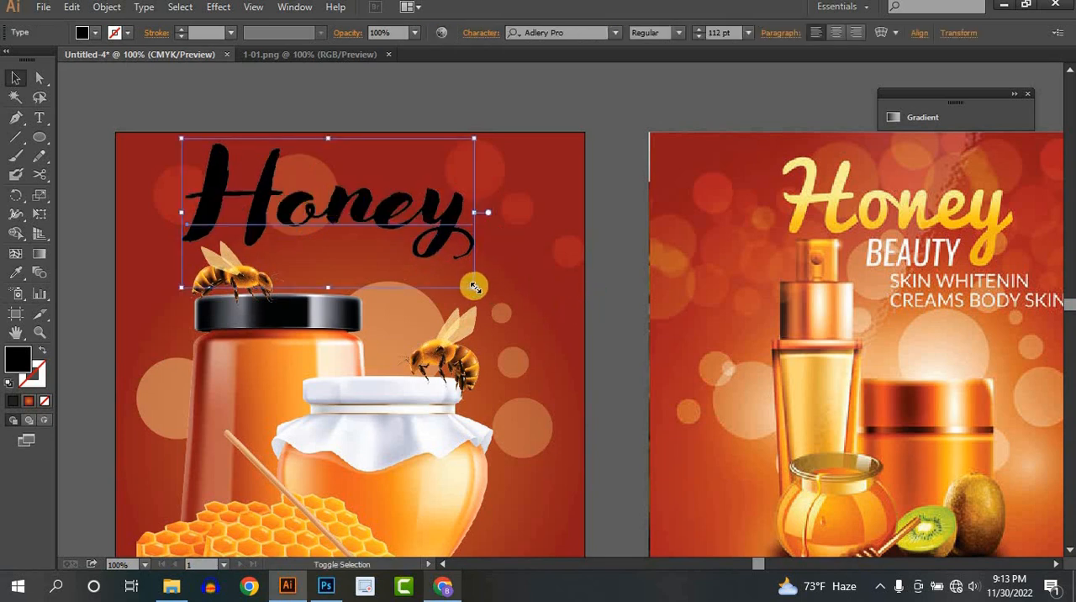
{"action": "mouse_move", "coordinate": [475, 286]}
{"action": "left_mouse_down"}
{"action": "mouse_move", "coordinate": [456, 286]}
{"action": "mouse_move", "coordinate": [467, 284]}
{"action": "left_mouse_up"}
{"action": "left_click_drag", "start_coordinate": [351, 215], "coordinate": [347, 219]}
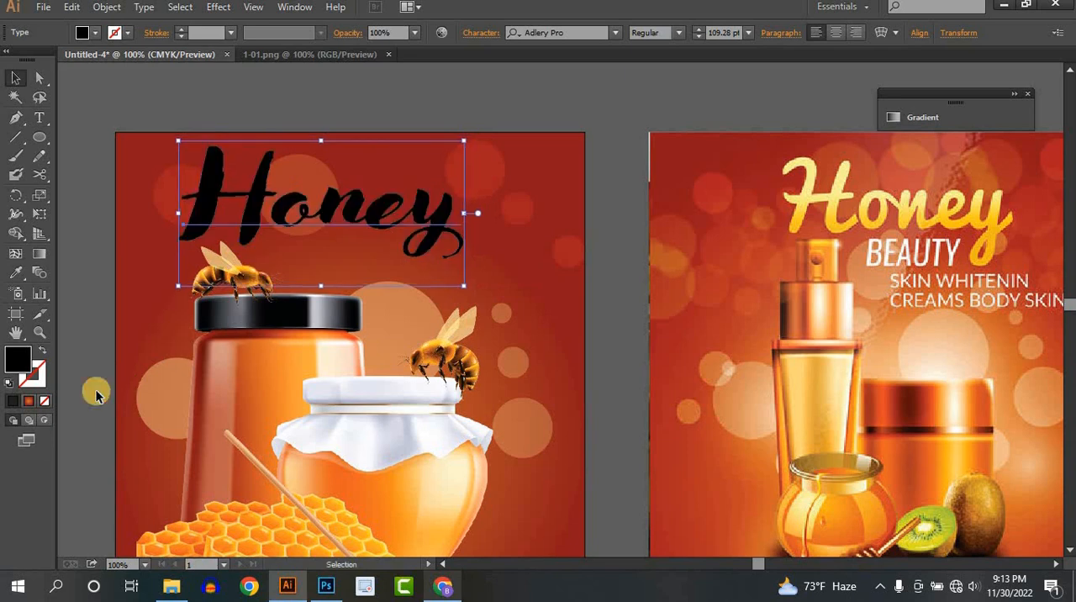
- Convert the Honey title text to outlines so it can take a gradient fill
{"action": "left_click", "coordinate": [29, 401]}
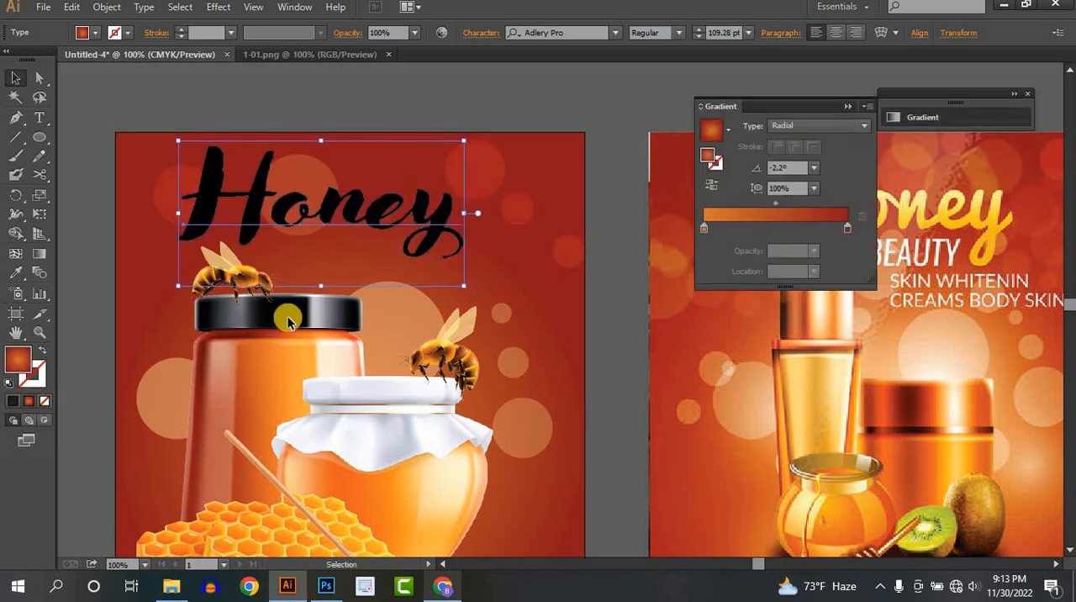
{"action": "right_click", "coordinate": [260, 208]}
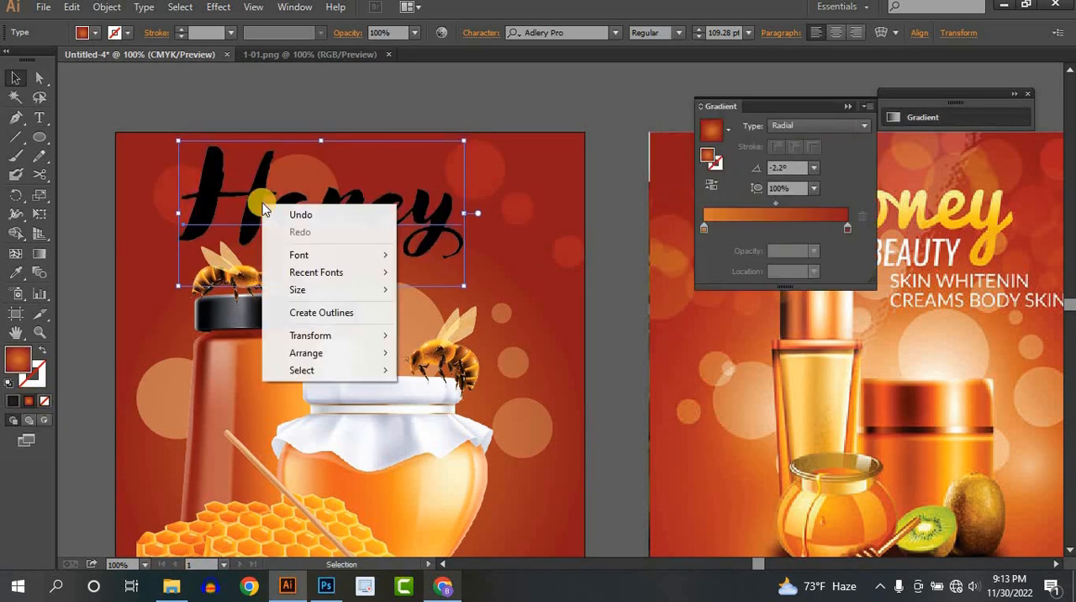
{"action": "left_click", "coordinate": [322, 310]}
{"action": "left_click", "coordinate": [341, 108]}
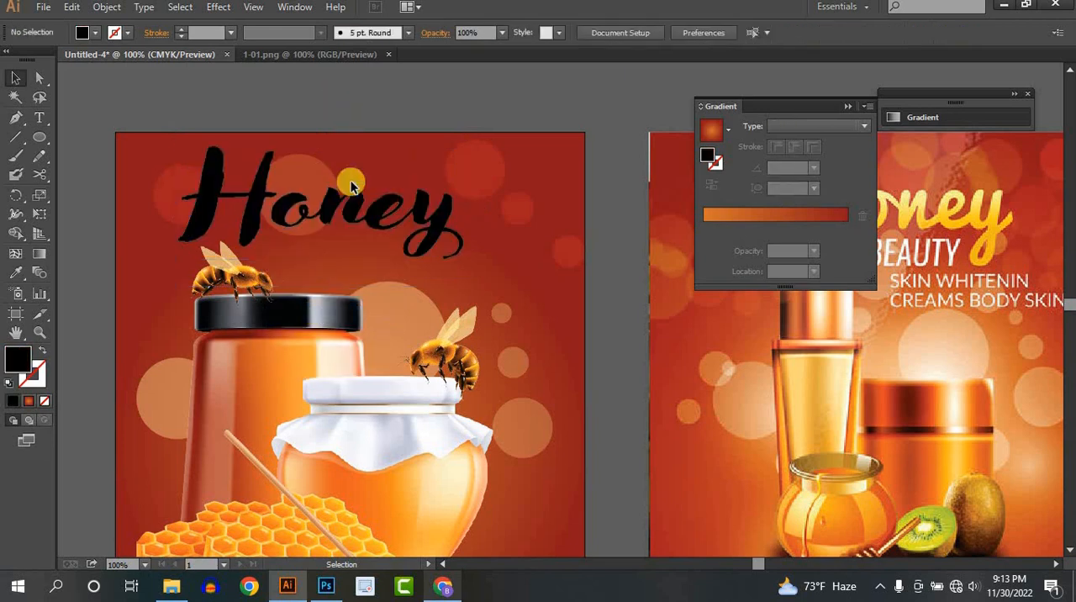
- Try the Orange, Yellow gradient preset as the fill of the outlined Honey title
{"action": "left_click_drag", "start_coordinate": [354, 210], "coordinate": [356, 217]}
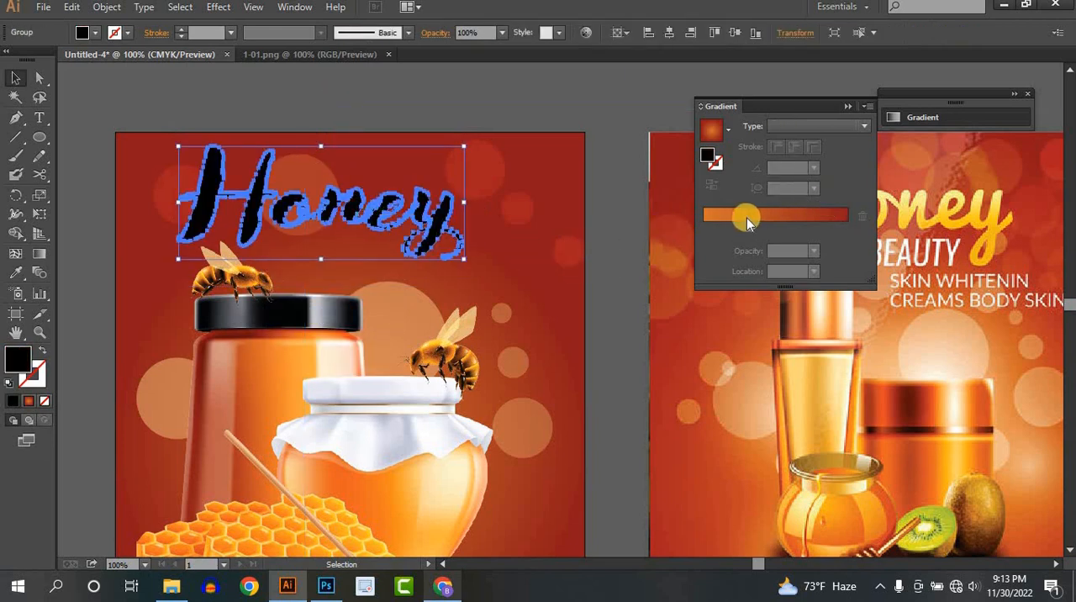
{"action": "left_click", "coordinate": [745, 215]}
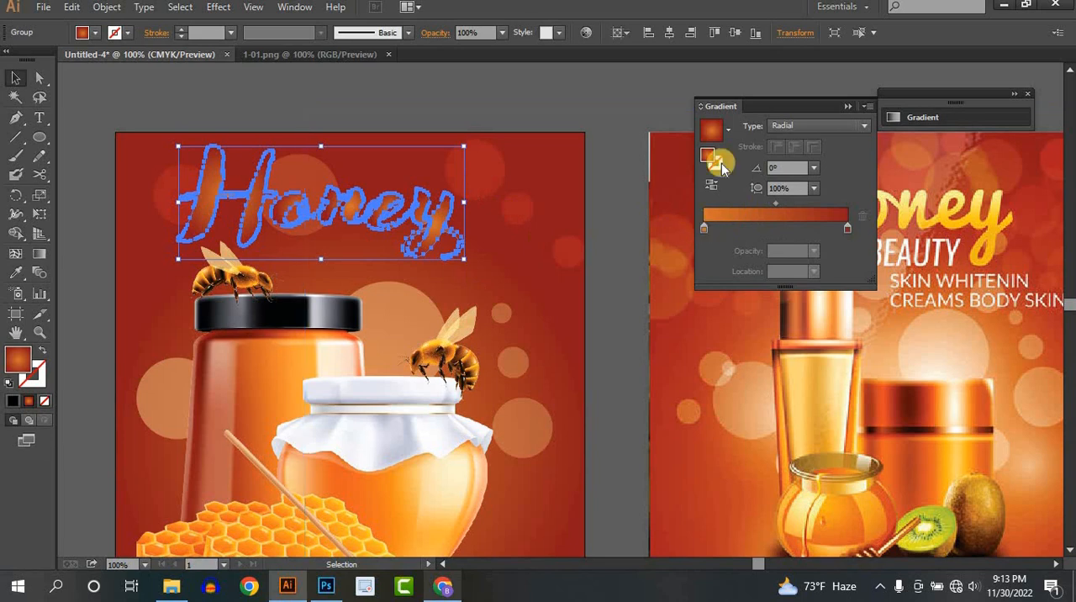
{"action": "left_click", "coordinate": [728, 131]}
{"action": "left_click", "coordinate": [729, 131]}
{"action": "left_click", "coordinate": [729, 132]}
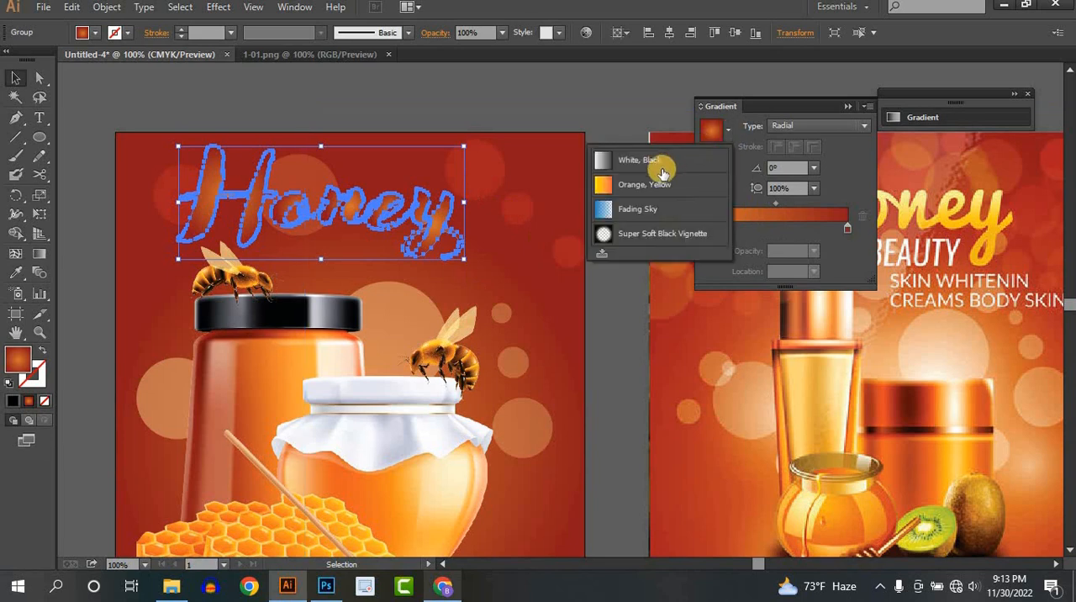
{"action": "left_click", "coordinate": [643, 186]}
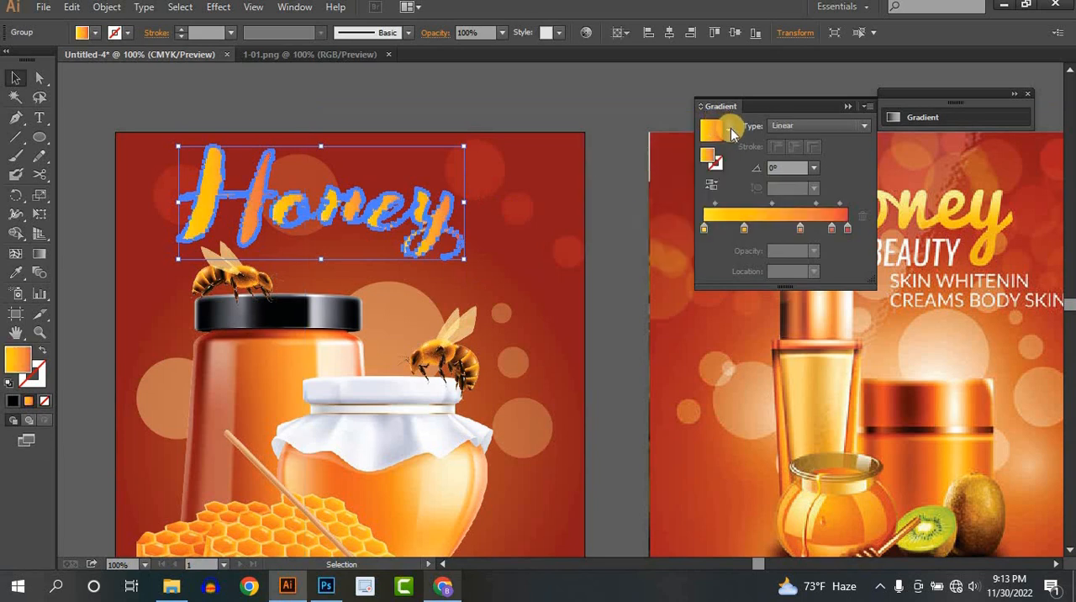
- Fill the outlined Honey title with the White, Black linear gradient preset
{"action": "left_click", "coordinate": [730, 130]}
{"action": "left_click", "coordinate": [778, 235]}
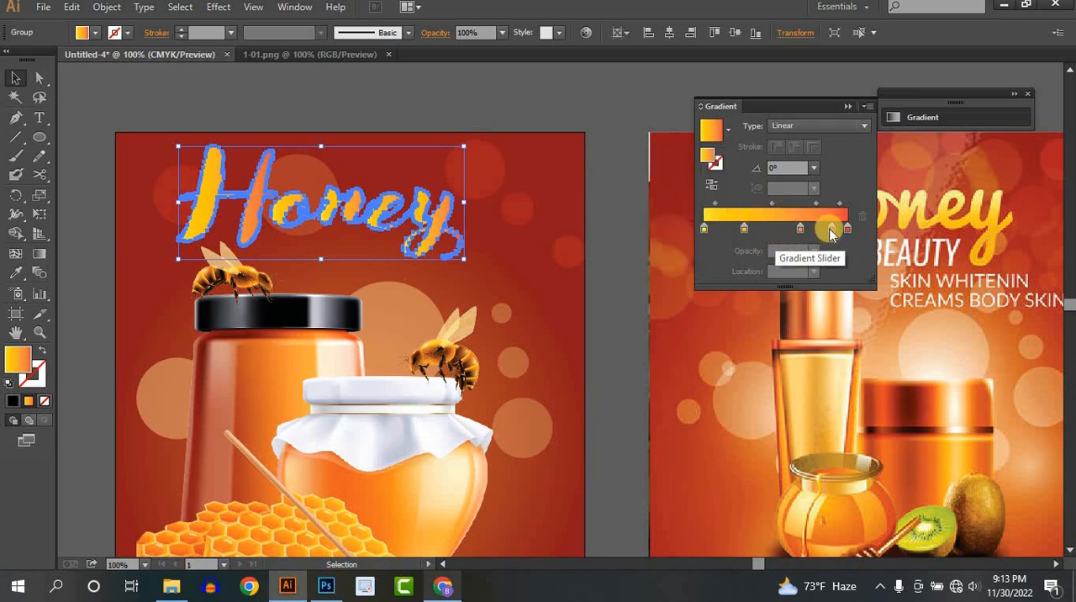
{"action": "left_click", "coordinate": [728, 131]}
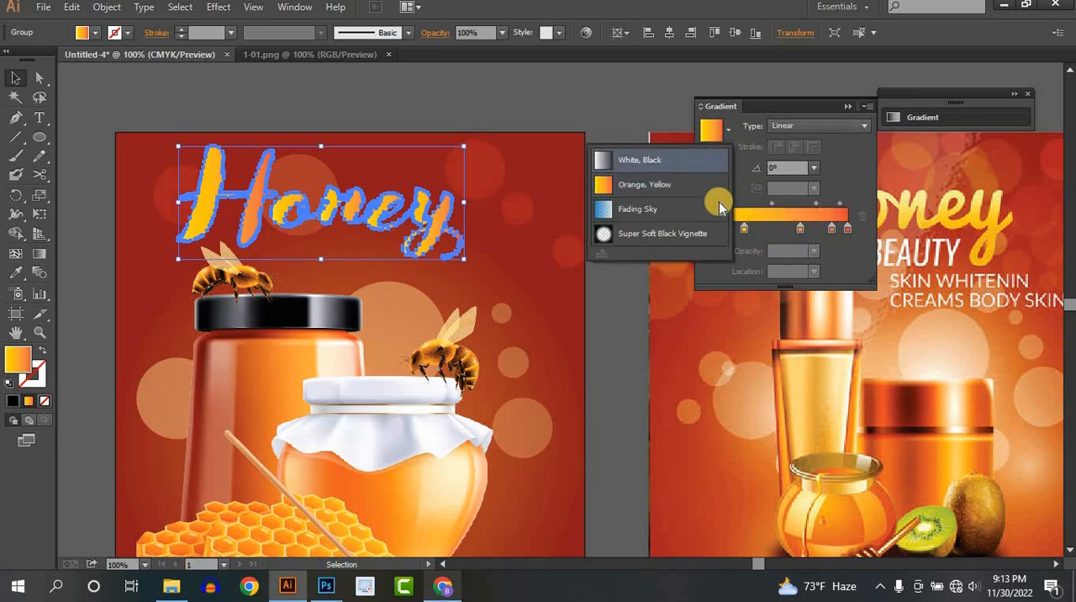
{"action": "left_click", "coordinate": [698, 160]}
- Recolour the title gradient's white stop to bright yellow and its black stop to pale yellow
{"action": "double_click", "coordinate": [703, 229]}
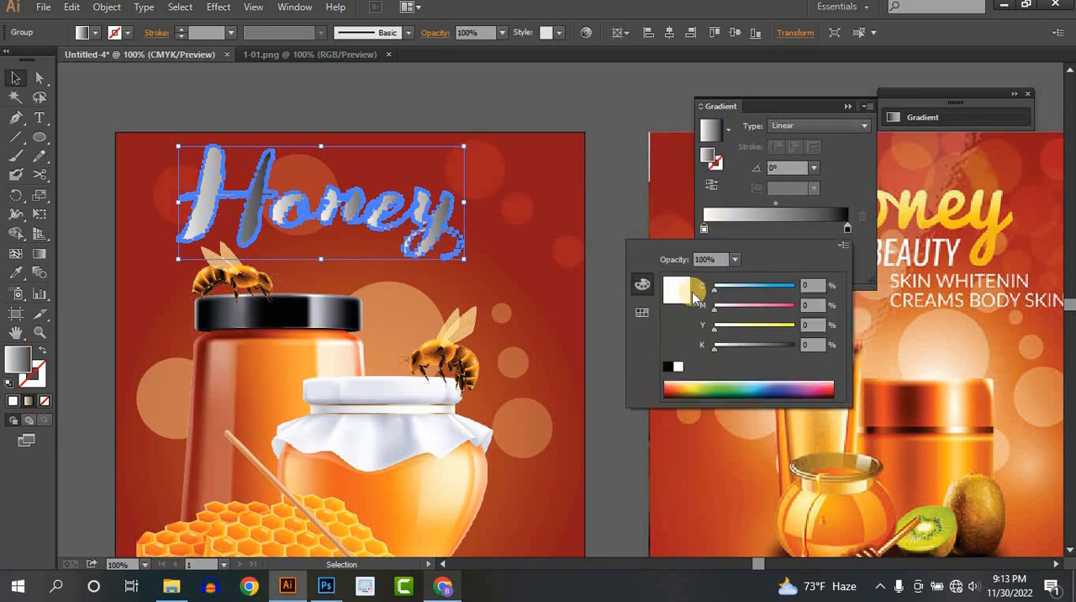
{"action": "left_click", "coordinate": [692, 385]}
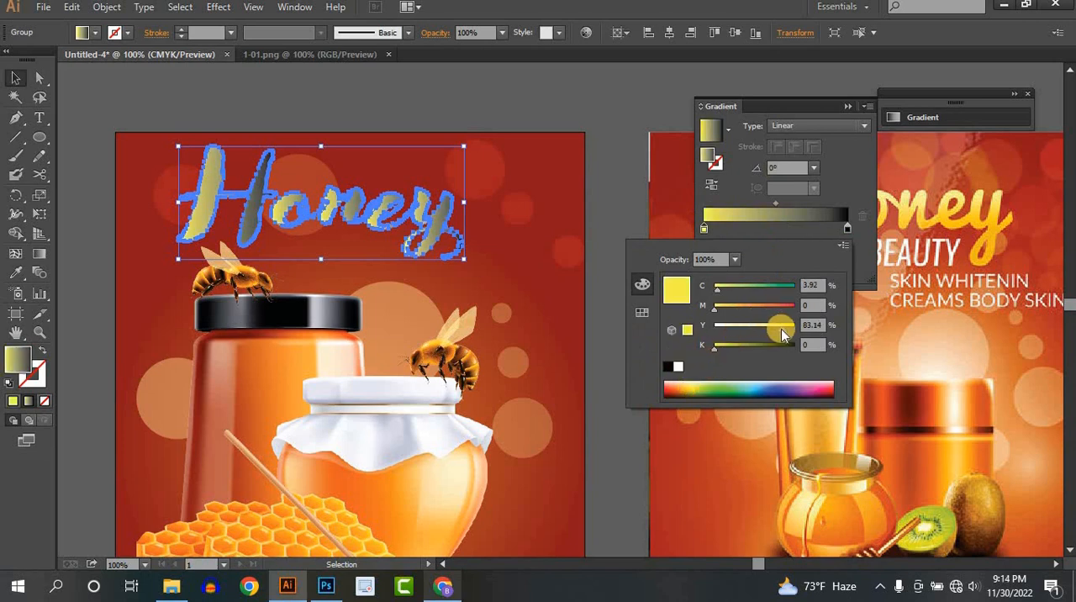
{"action": "double_click", "coordinate": [847, 228]}
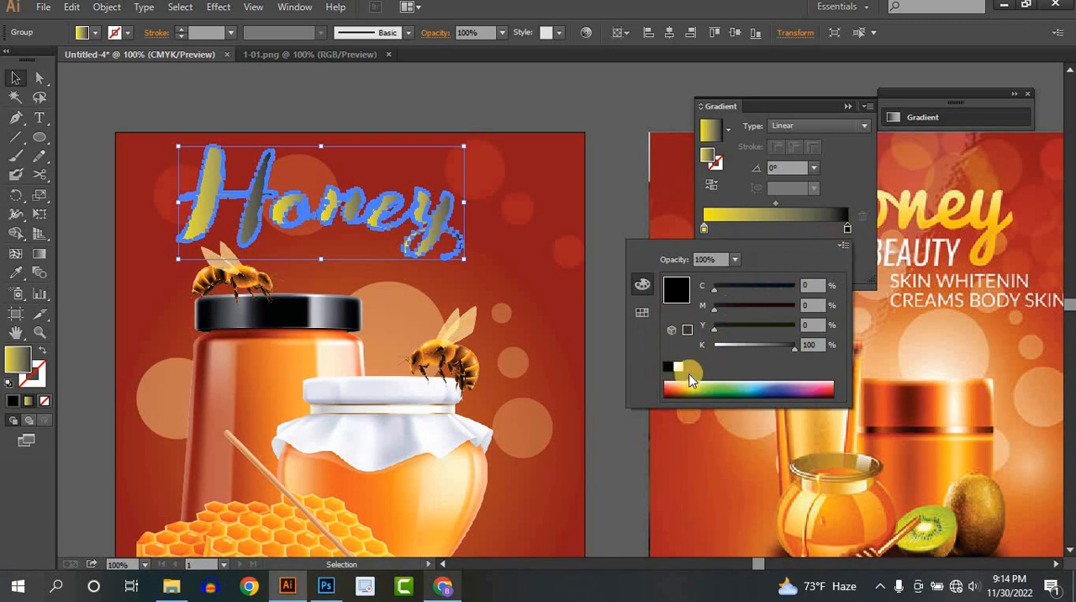
{"action": "left_click", "coordinate": [694, 385]}
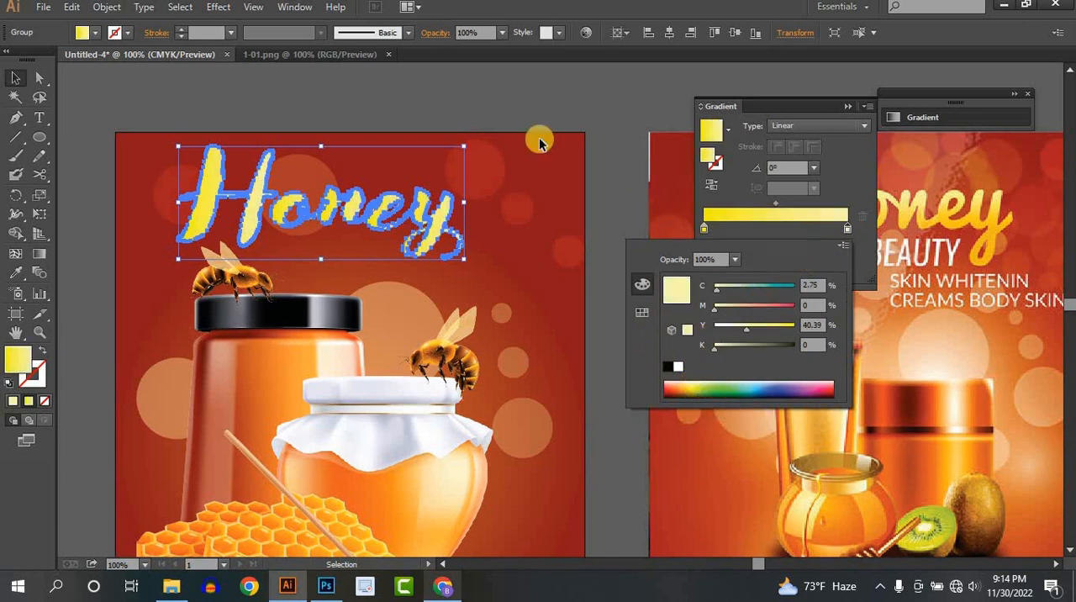
- Redraw the gradient vertically across the Honey title from its base upward, at an angle of 89°
{"action": "left_click", "coordinate": [42, 256]}
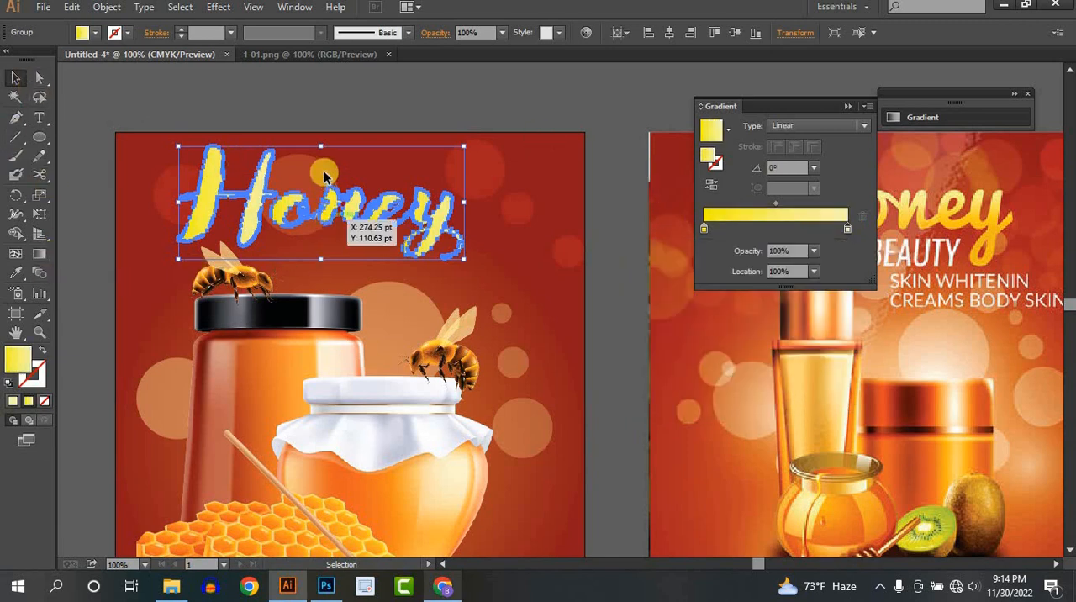
{"action": "left_click", "coordinate": [39, 253]}
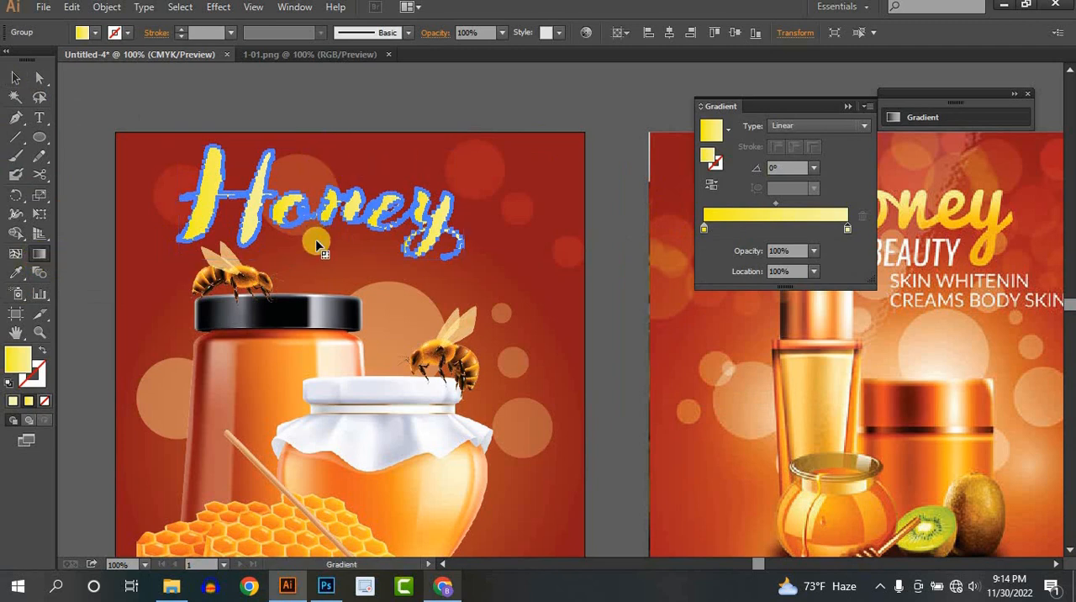
{"action": "left_click_drag", "start_coordinate": [312, 268], "coordinate": [315, 139]}
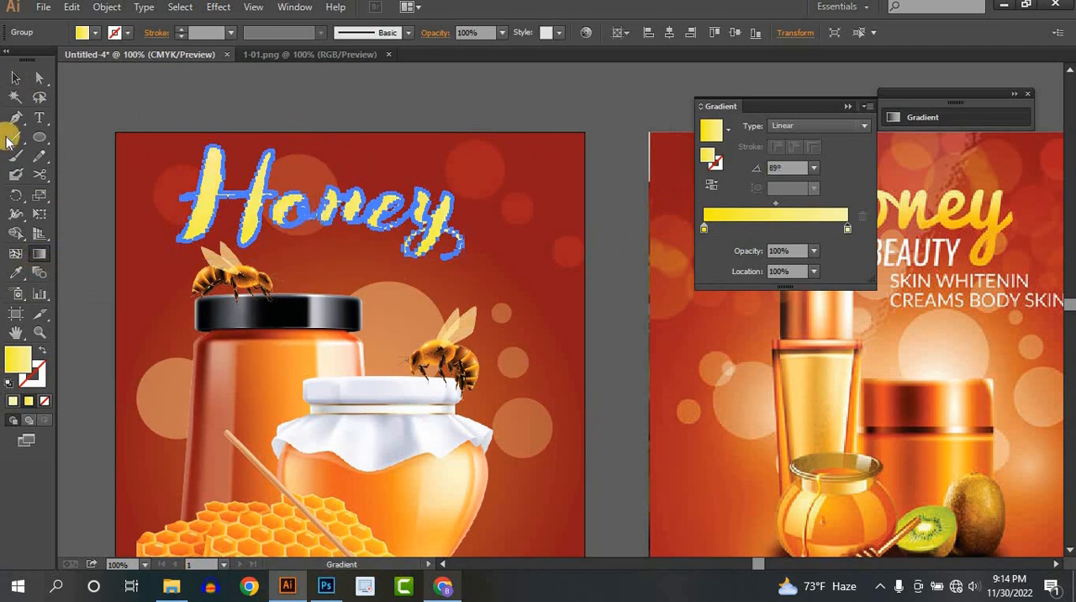
{"action": "left_click", "coordinate": [15, 77]}
{"action": "left_click", "coordinate": [420, 108]}
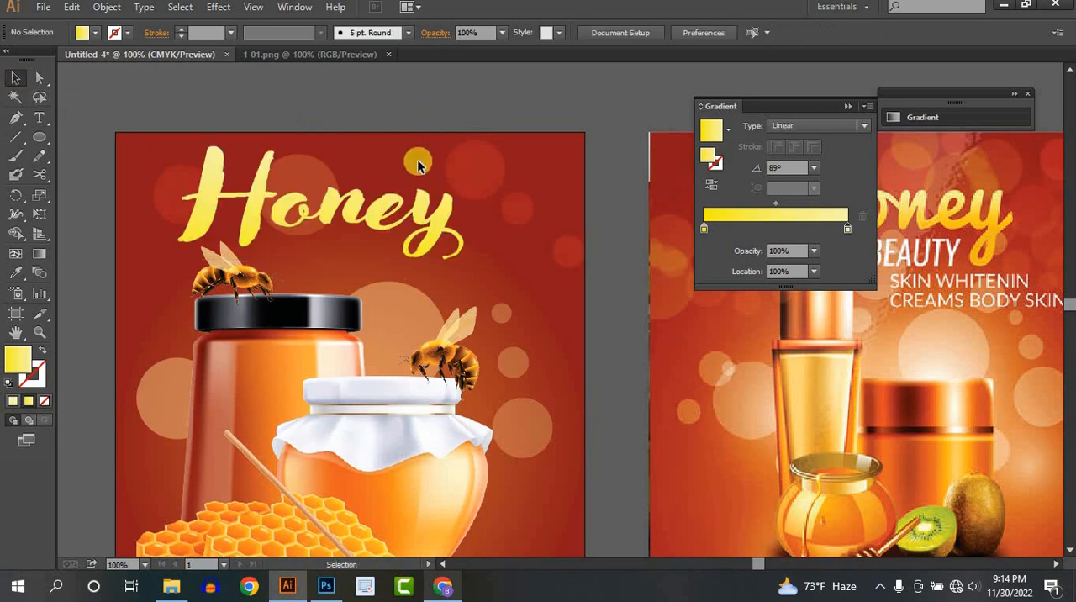
- Turn the bright yellow stop of the Honey title's gradient orange by setting its magenta to 28%
{"action": "left_click", "coordinate": [409, 221]}
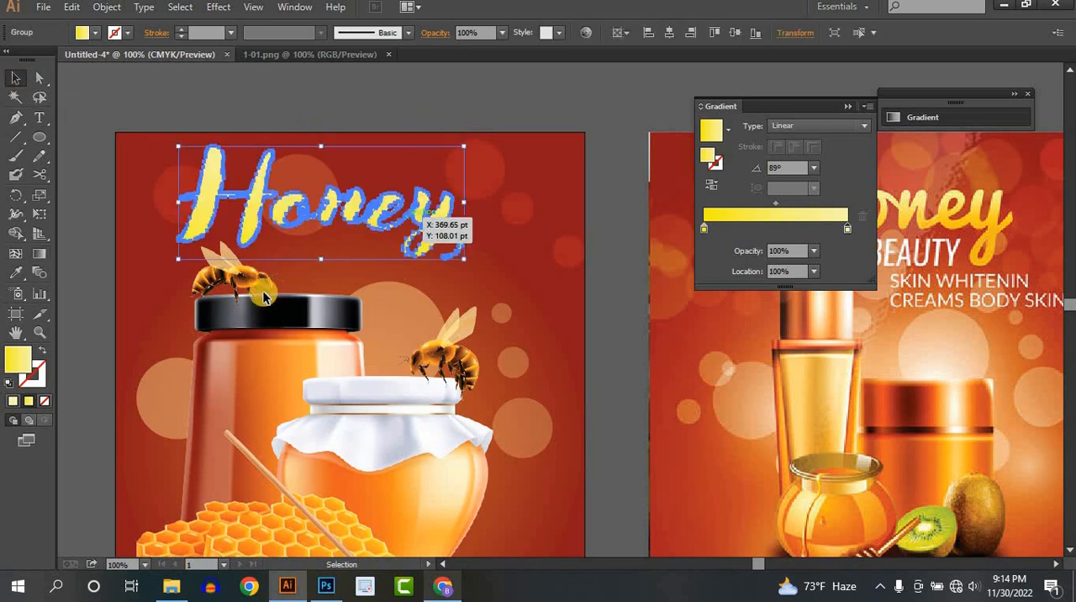
{"action": "double_click", "coordinate": [705, 228]}
{"action": "mouse_move", "coordinate": [716, 311]}
{"action": "left_mouse_down"}
{"action": "mouse_move", "coordinate": [761, 313]}
{"action": "mouse_move", "coordinate": [737, 309]}
{"action": "left_mouse_up"}
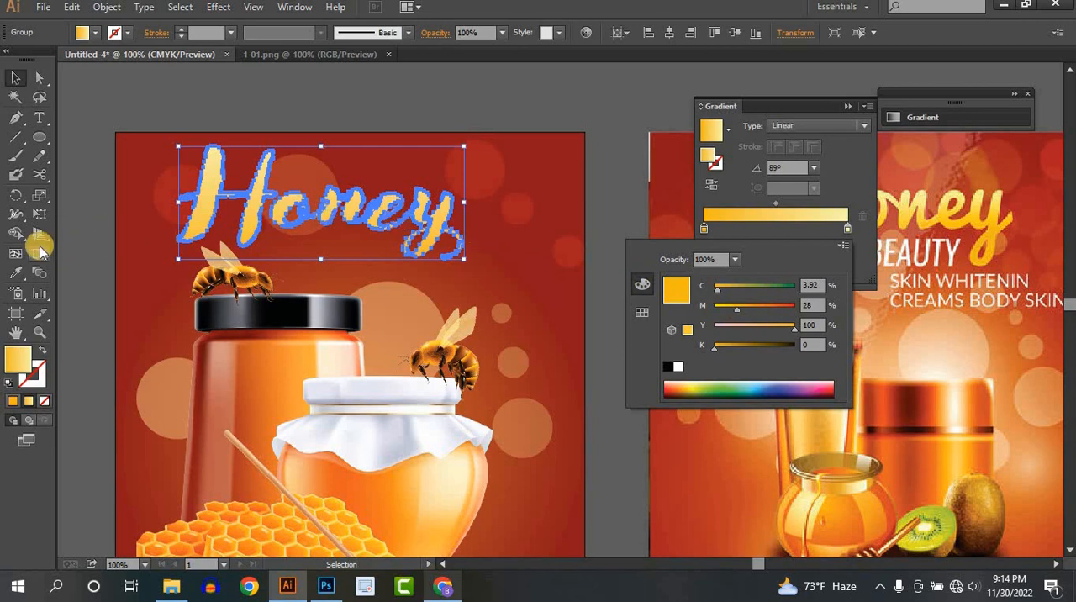
- Move the title gradient's orange stop inward and place the pale yellow stop at 87.63%
{"action": "left_click_drag", "start_coordinate": [705, 229], "coordinate": [766, 230]}
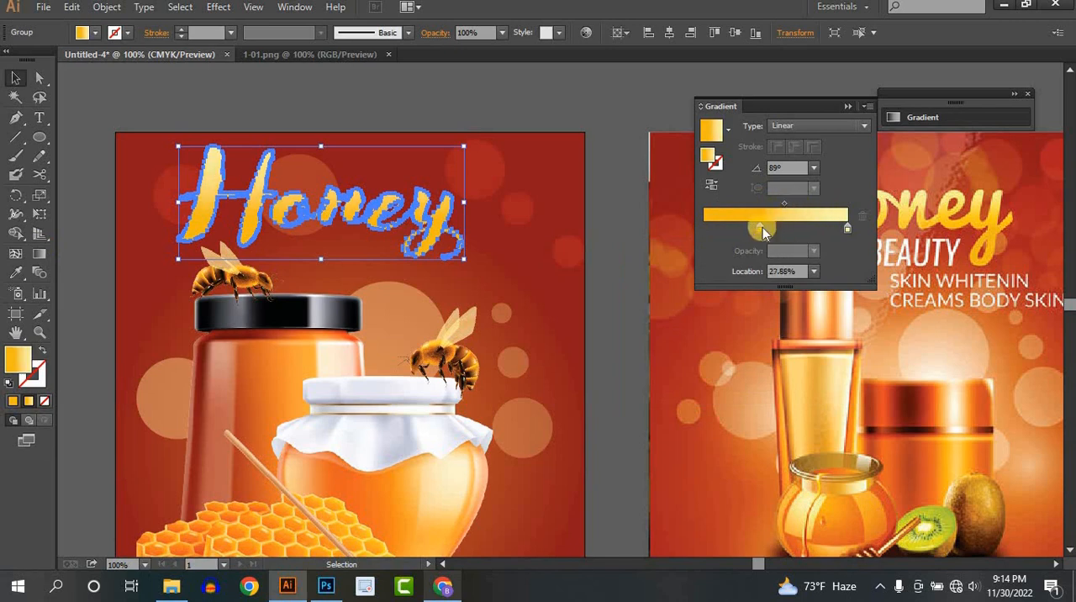
{"action": "left_click_drag", "start_coordinate": [762, 227], "coordinate": [770, 227]}
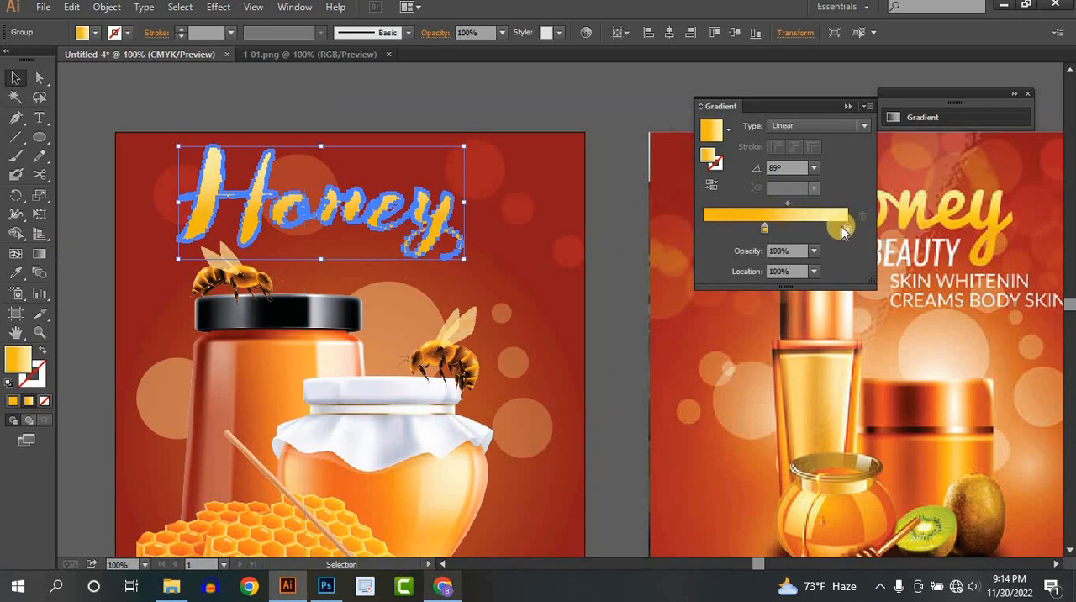
{"action": "left_click_drag", "start_coordinate": [844, 231], "coordinate": [828, 228]}
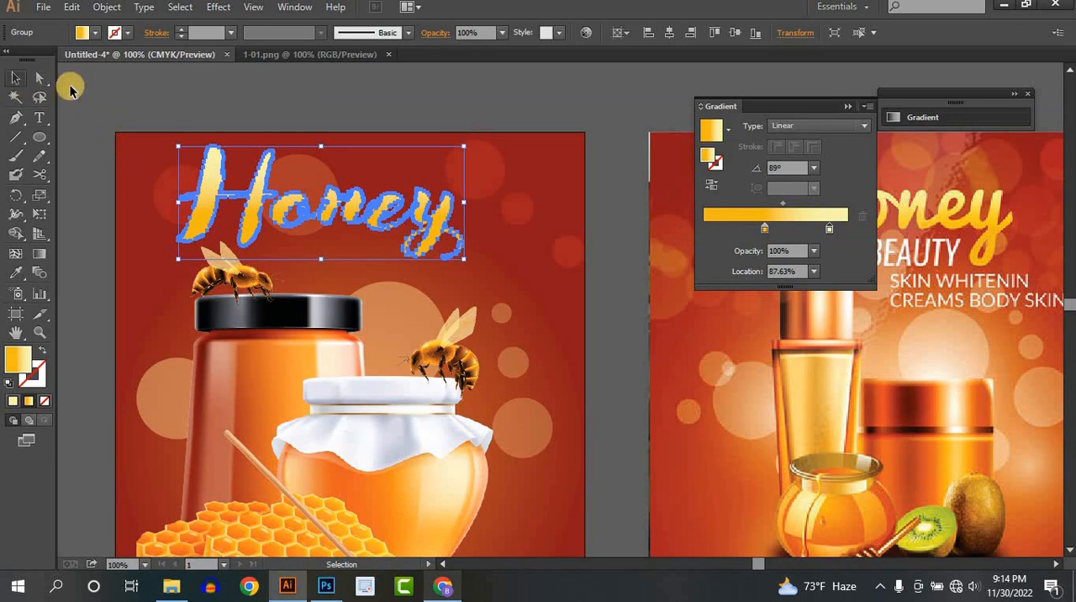
{"action": "left_click", "coordinate": [168, 98]}
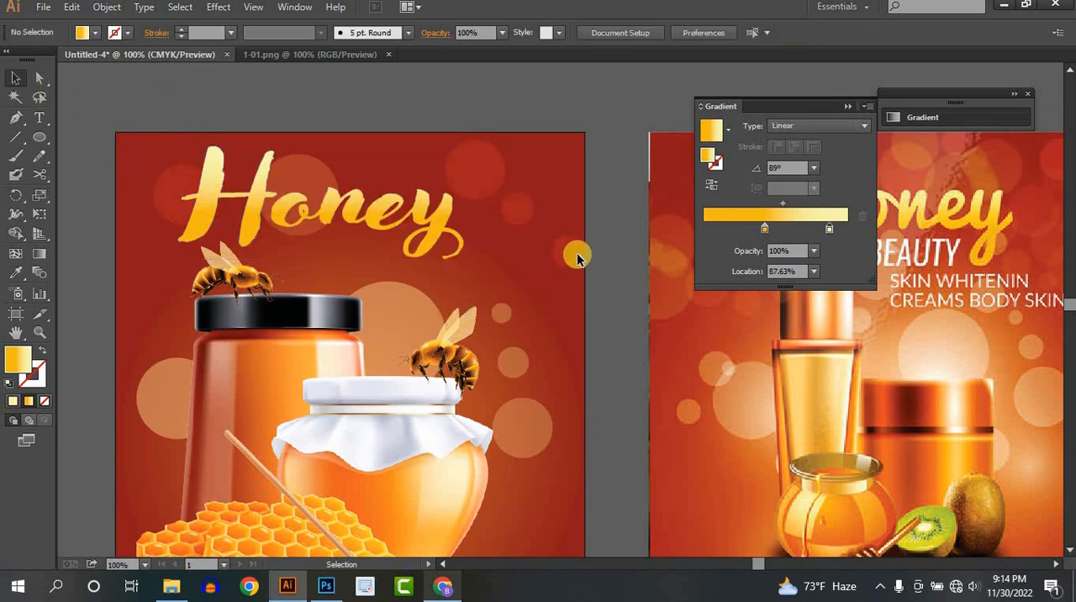
- Compare the whole flyer with the reference design and collapse the gradient settings
{"action": "key", "text": "ctrl+minus"}
{"action": "left_click_drag", "start_coordinate": [576, 271], "coordinate": [299, 204]}
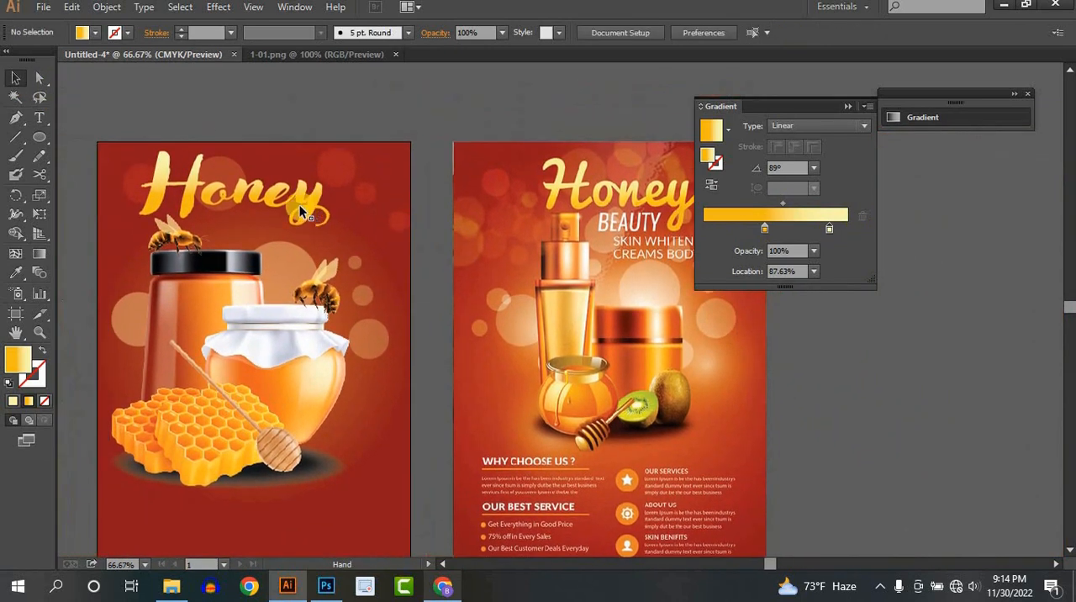
{"action": "left_click_drag", "start_coordinate": [558, 305], "coordinate": [650, 290]}
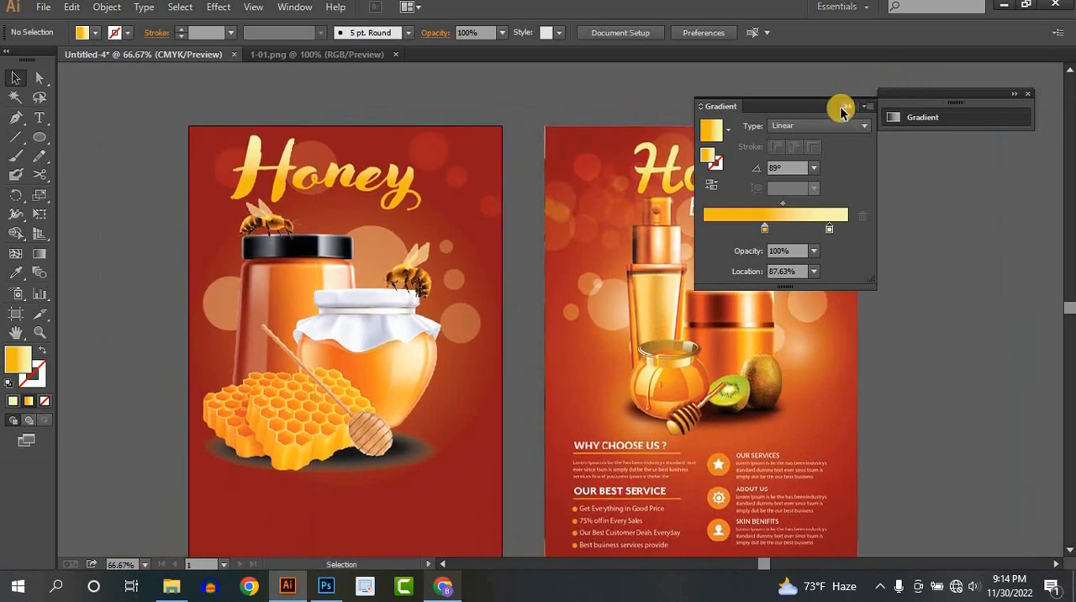
{"action": "left_click", "coordinate": [844, 108]}
- Scale the Honey title down slightly and move it right to centre it above the jars
{"action": "scroll", "coordinate": [538, 240], "scroll_direction": "up", "scroll_amount": 1}
{"action": "left_click_drag", "start_coordinate": [476, 223], "coordinate": [494, 209]}
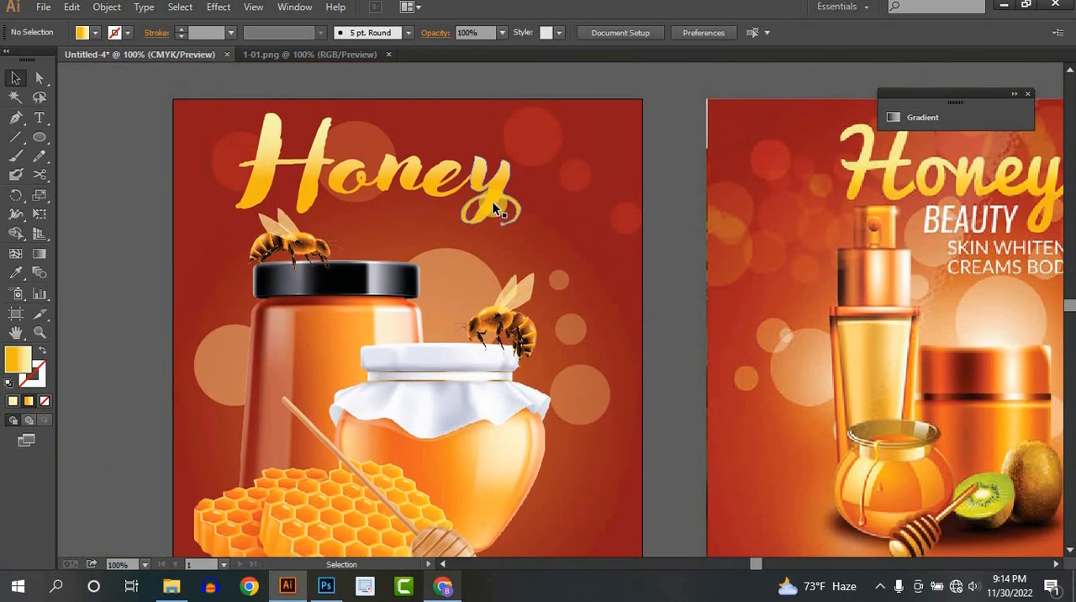
{"action": "left_click", "coordinate": [494, 201]}
{"action": "left_click", "coordinate": [517, 174]}
{"action": "left_click", "coordinate": [519, 174]}
{"action": "left_click_drag", "start_coordinate": [528, 171], "coordinate": [514, 221]}
{"action": "left_click", "coordinate": [435, 205]}
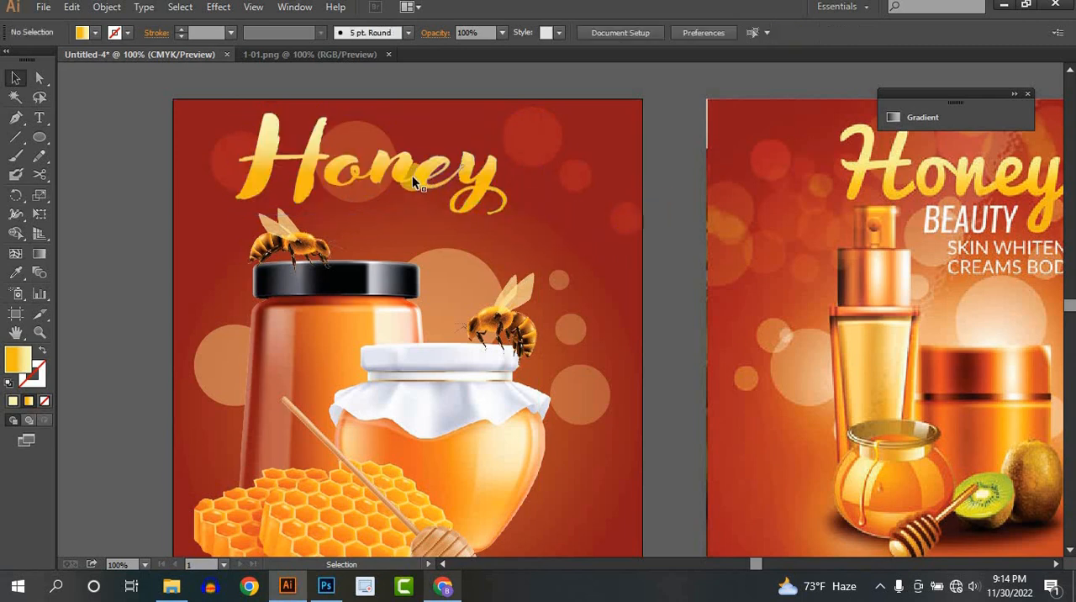
{"action": "left_click_drag", "start_coordinate": [412, 180], "coordinate": [454, 179]}
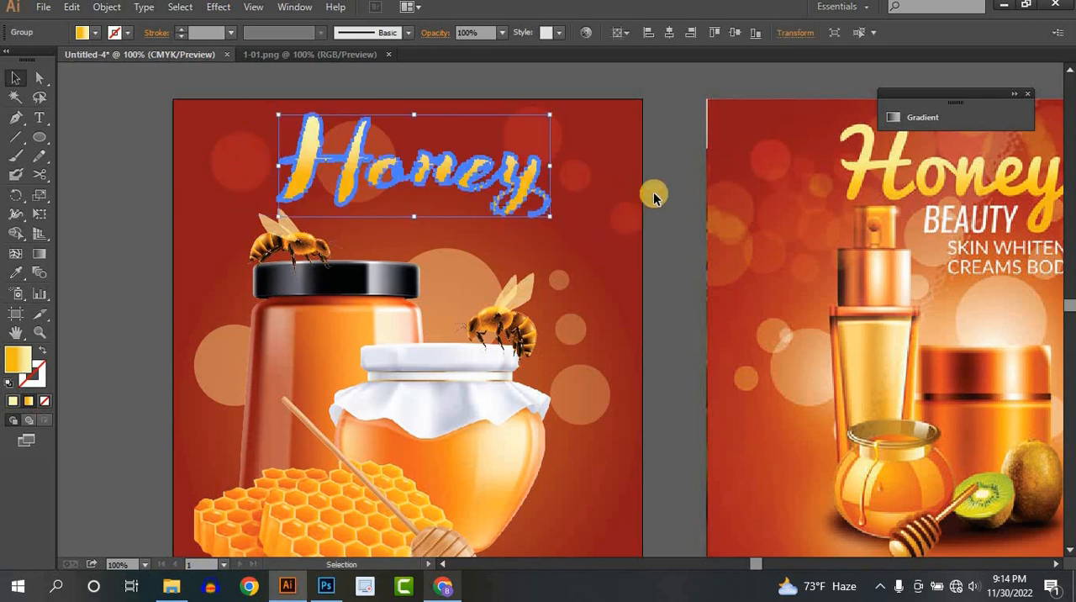
{"action": "left_click", "coordinate": [651, 242]}
- Add the text "BEAUTY" just below the Honey title on the flyer
{"action": "left_click_drag", "start_coordinate": [585, 199], "coordinate": [458, 155]}
{"action": "left_click", "coordinate": [41, 117]}
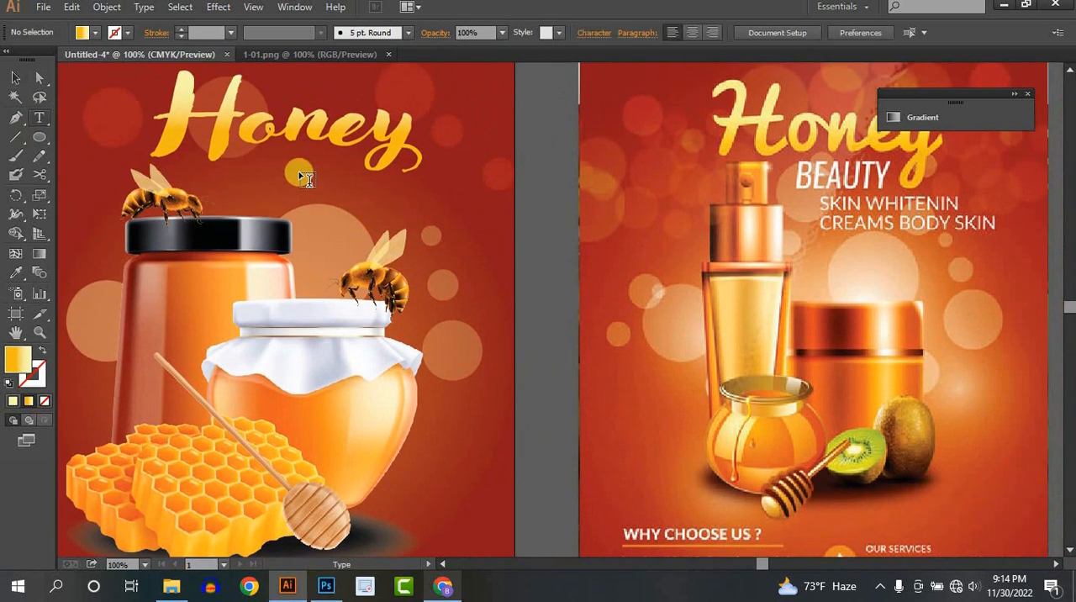
{"action": "left_click", "coordinate": [313, 189]}
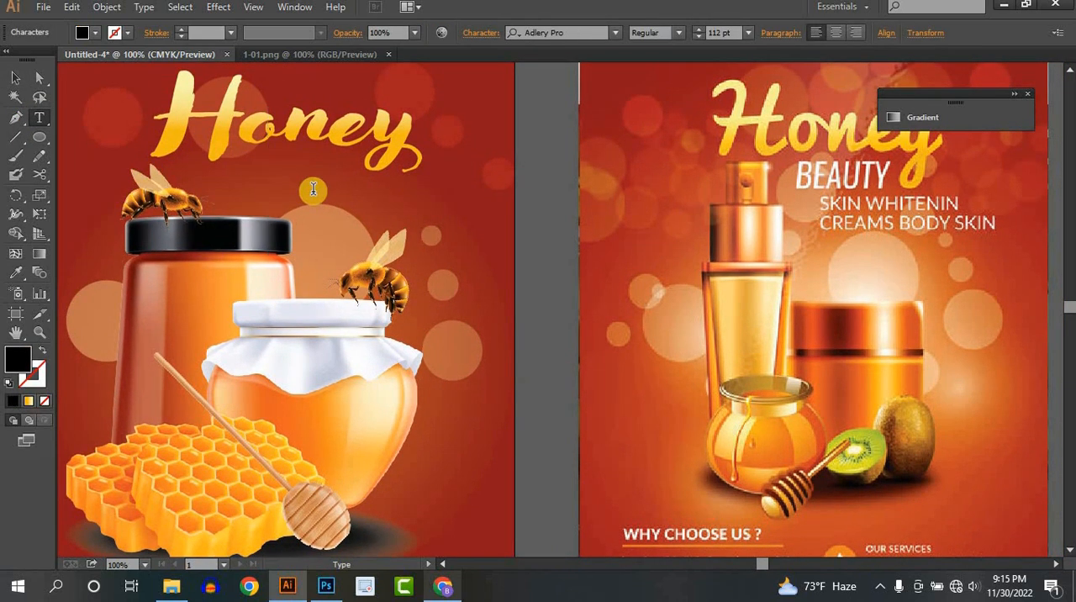
{"action": "type", "text": "BEA"}
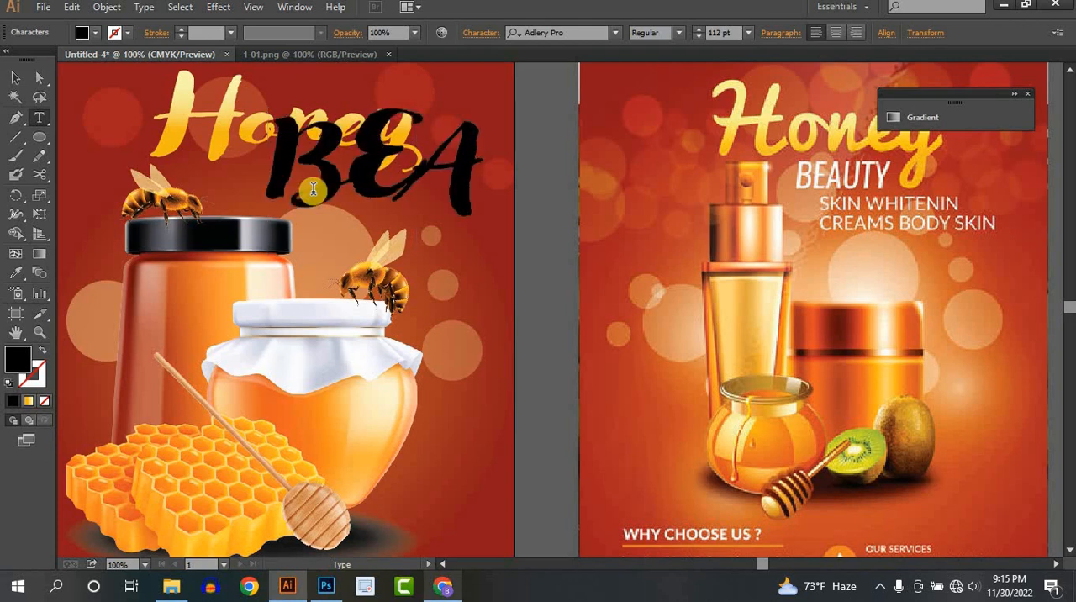
{"action": "type", "text": "UTY"}
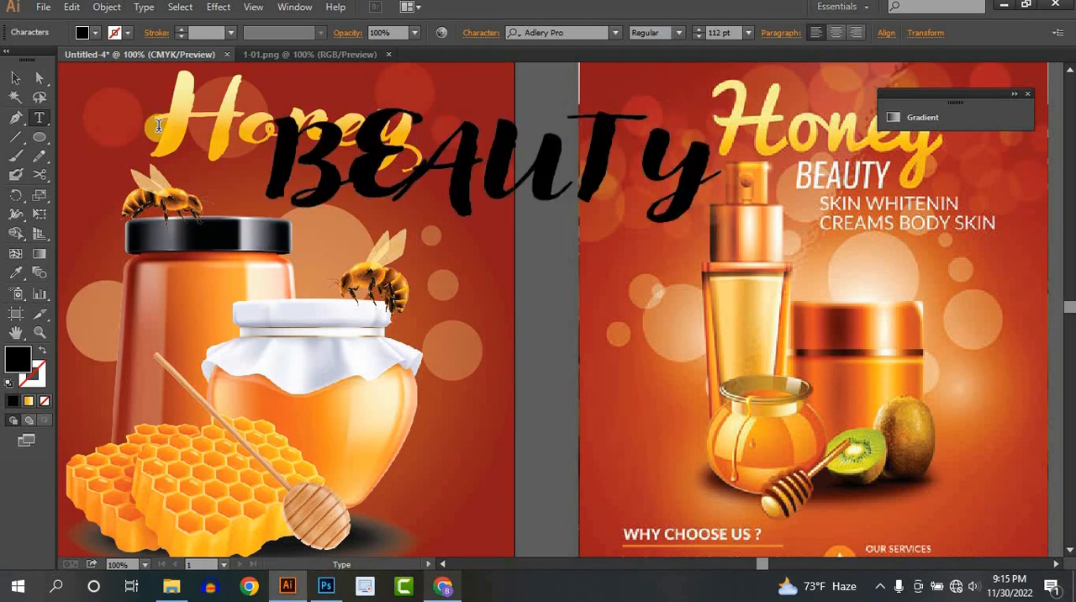
- Set the BEAUTY text's font to Montserrat Medium
{"action": "left_click", "coordinate": [17, 79]}
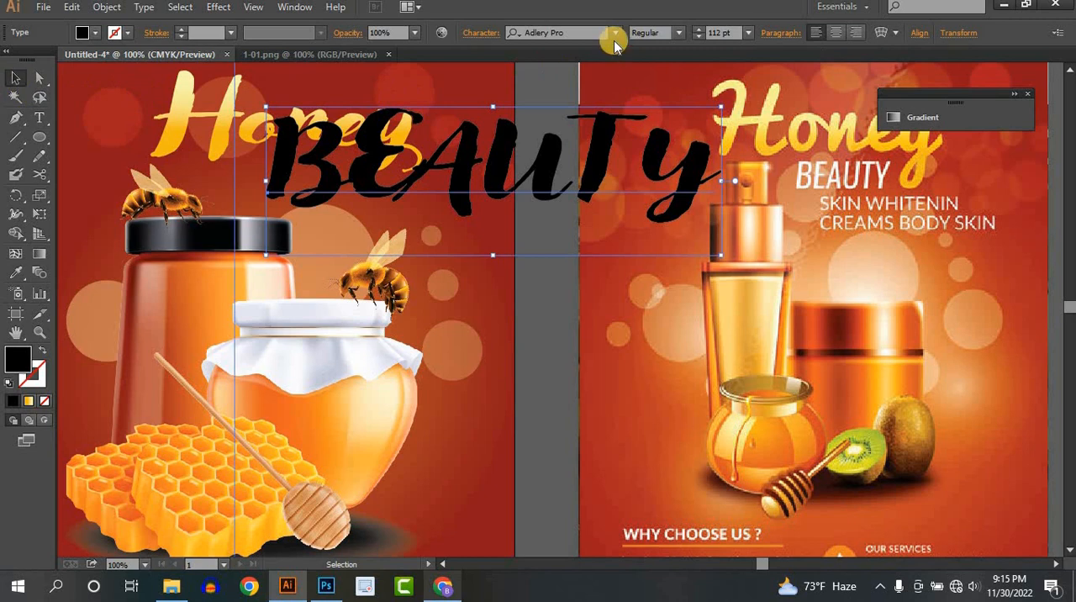
{"action": "left_click", "coordinate": [616, 32]}
{"action": "type", "text": "MONT"}
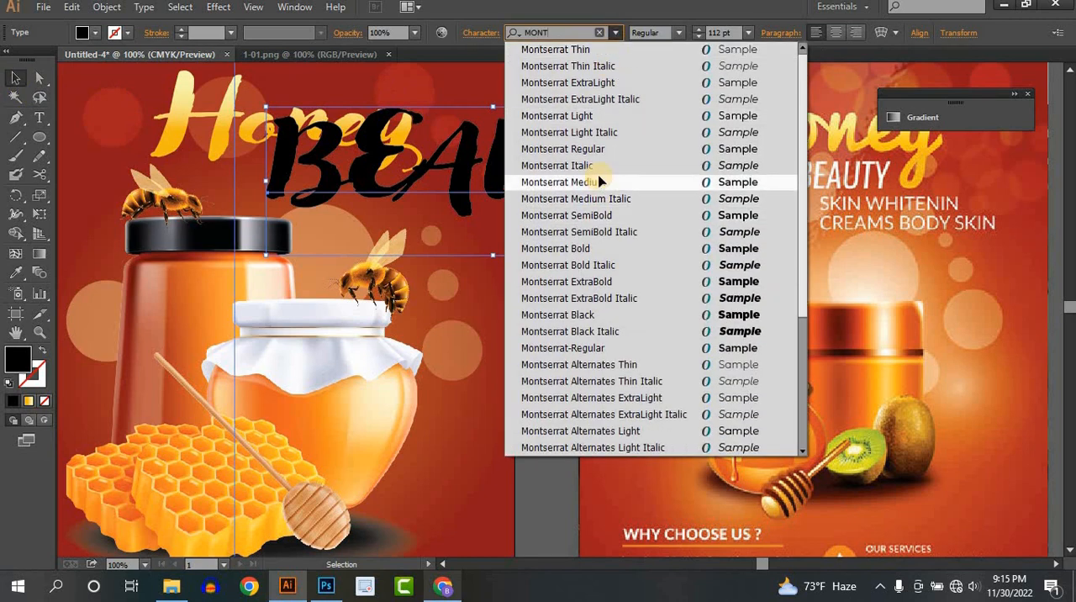
{"action": "left_click", "coordinate": [599, 181]}
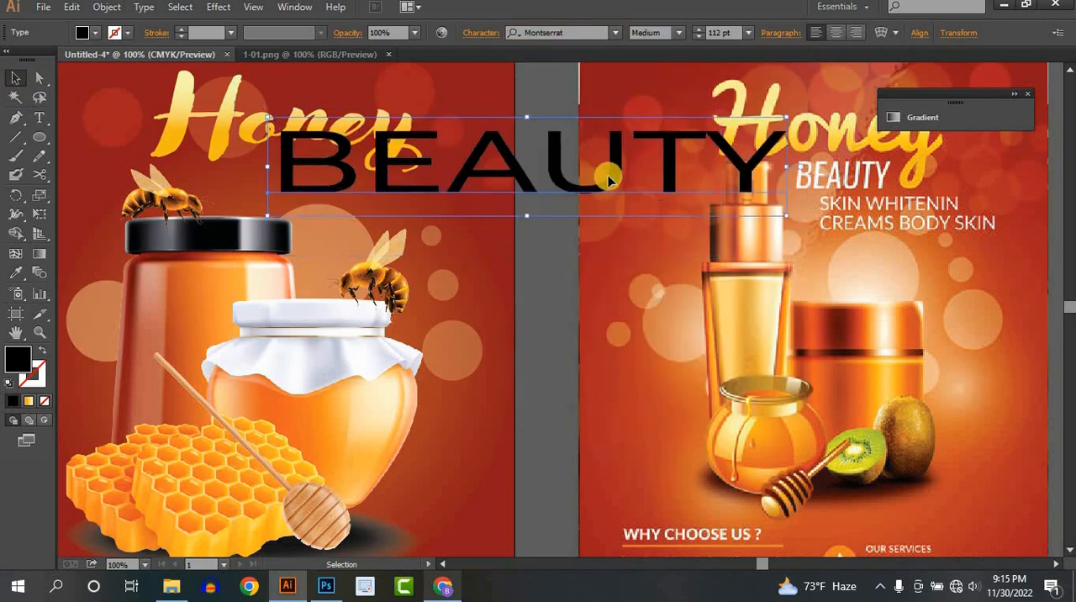
- Narrow the BEAUTY text, place it beneath the Honey title at 92.23 pt and fill it white
{"action": "left_click_drag", "start_coordinate": [756, 216], "coordinate": [318, 214]}
{"action": "left_click", "coordinate": [95, 32]}
{"action": "left_click", "coordinate": [31, 61]}
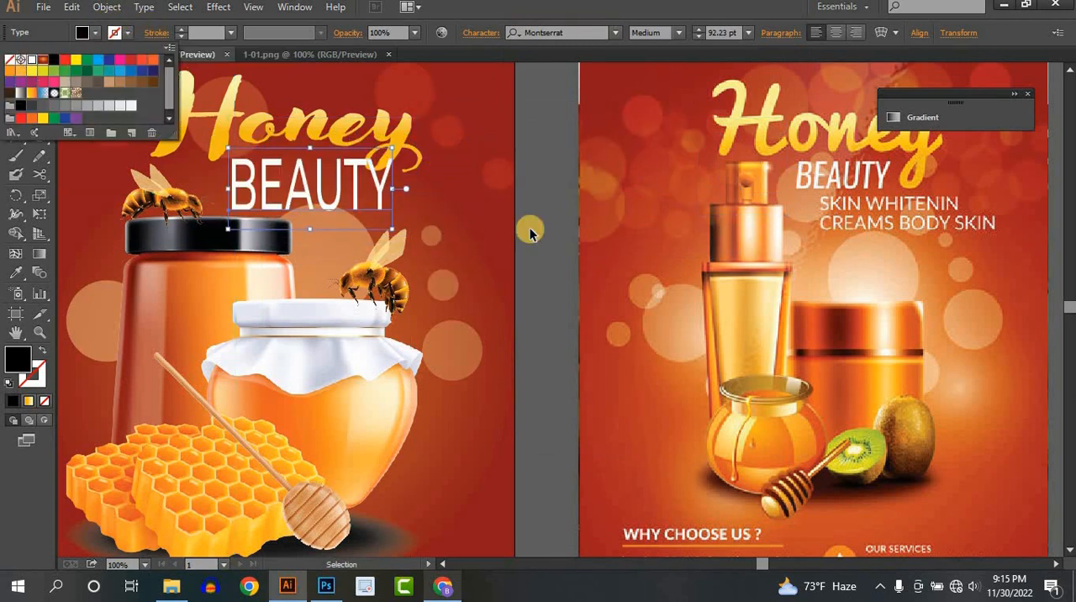
{"action": "left_click", "coordinate": [423, 215]}
{"action": "left_click", "coordinate": [353, 206]}
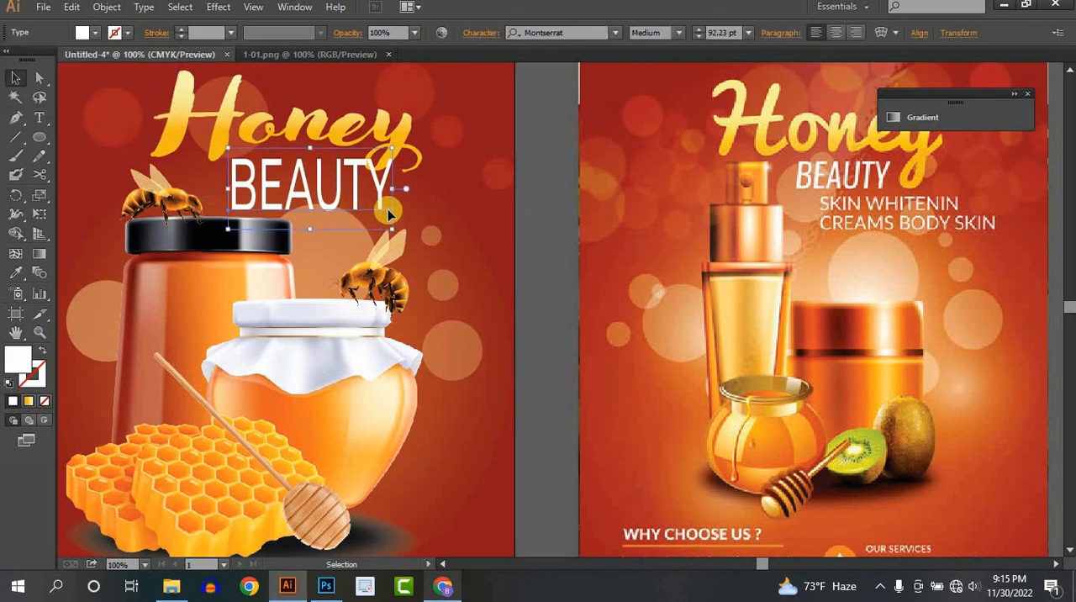
- Scale the BEAUTY text down to 68.65 pt, tuck it under the Honey title and set its weight to SemiBold
{"action": "left_click_drag", "start_coordinate": [391, 212], "coordinate": [335, 176]}
{"action": "left_click", "coordinate": [677, 33]}
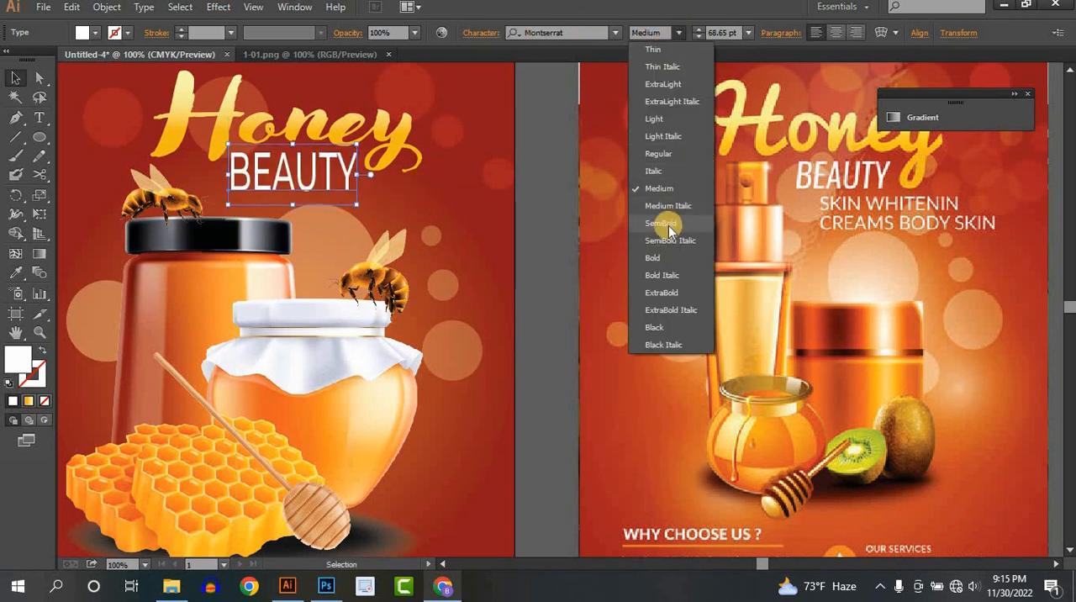
{"action": "left_click", "coordinate": [660, 224]}
{"action": "left_click", "coordinate": [525, 241]}
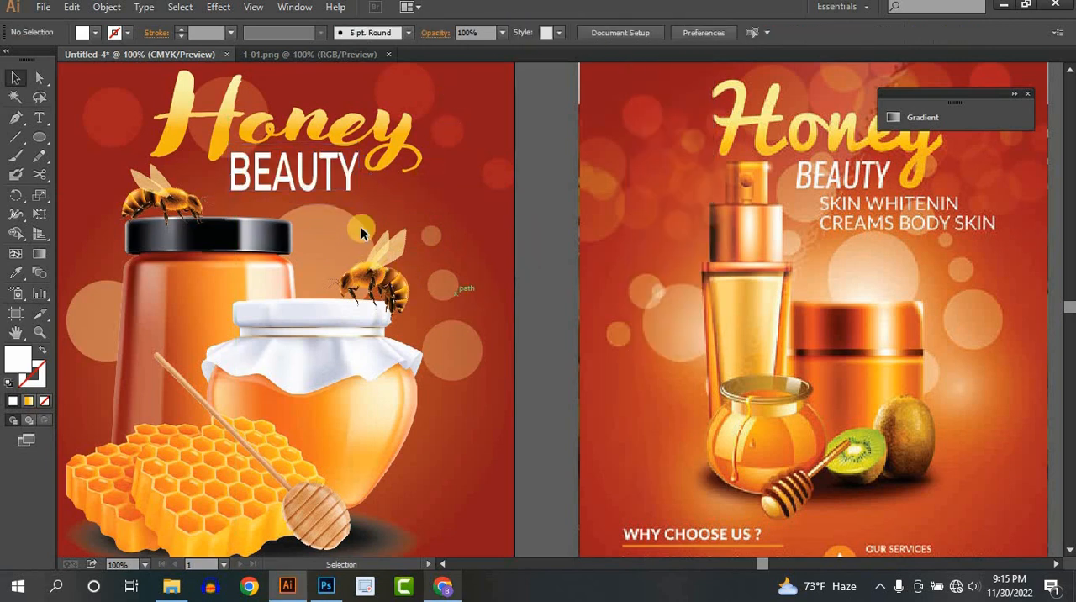
- Start a new line of text below the BEAUTY heading
{"action": "left_click", "coordinate": [42, 118]}
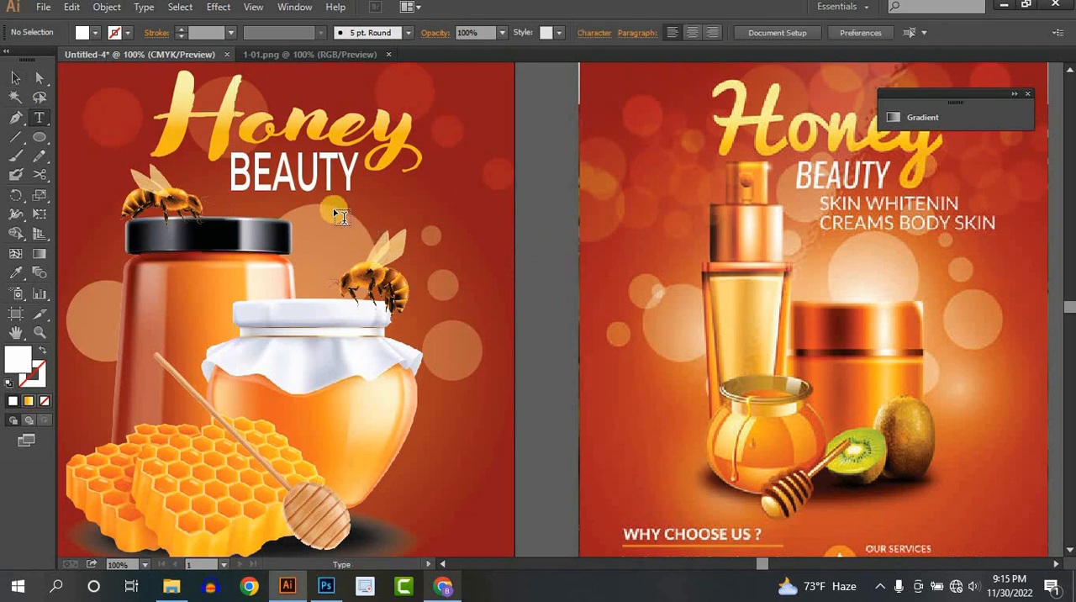
{"action": "left_click", "coordinate": [318, 214]}
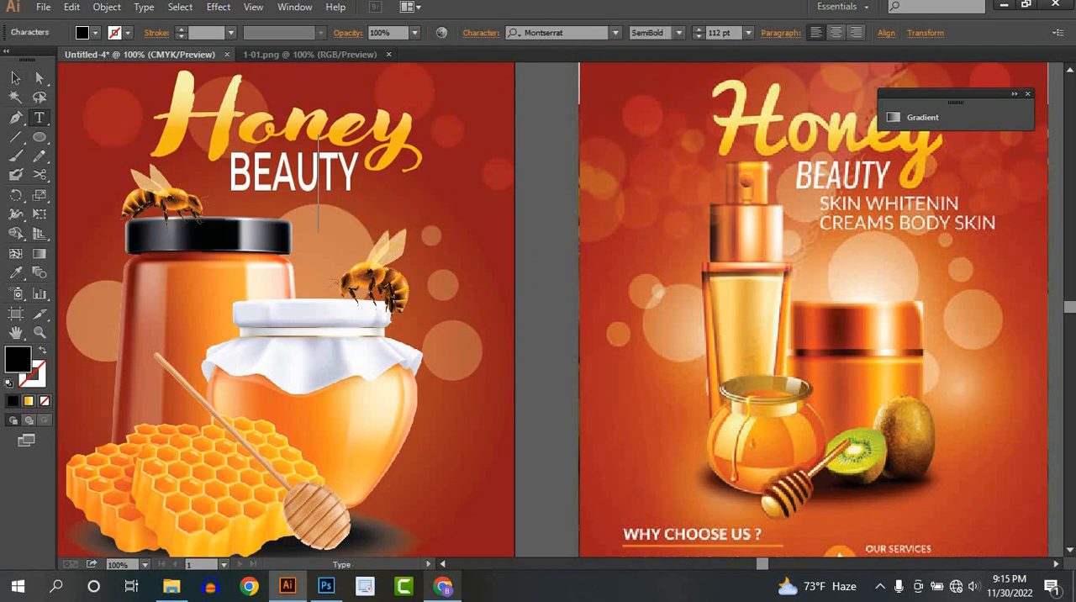
{"action": "scroll", "coordinate": [721, 37], "scroll_direction": "down", "scroll_amount": 6}
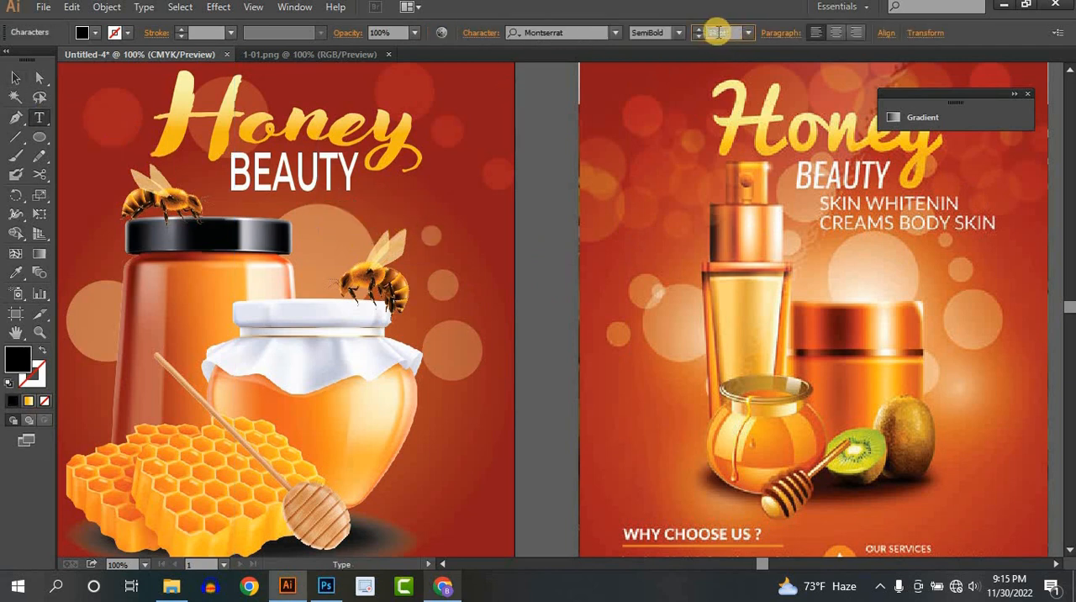
{"action": "scroll", "coordinate": [721, 34], "scroll_direction": "down", "scroll_amount": 12}
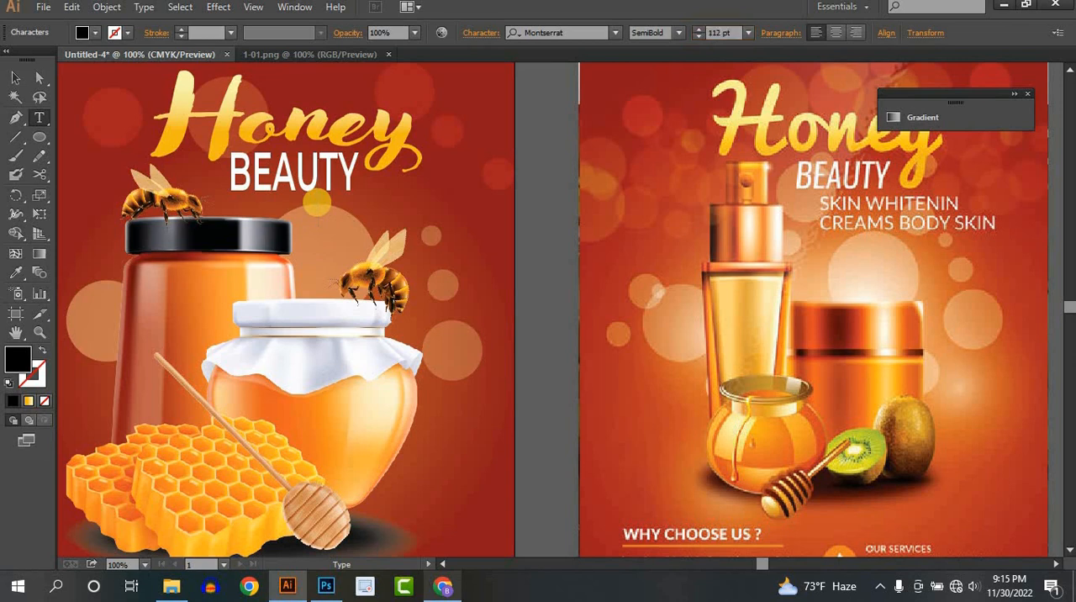
{"action": "type", "text": "CREAM"}
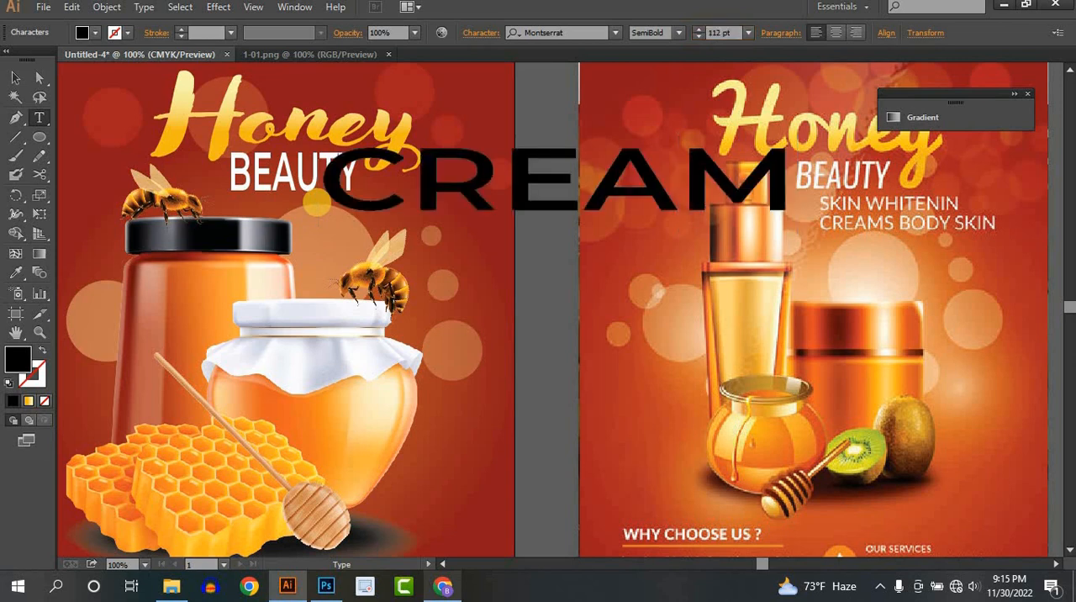
{"action": "type", "text": "S"}
{"action": "key", "text": "ctrl+a"}
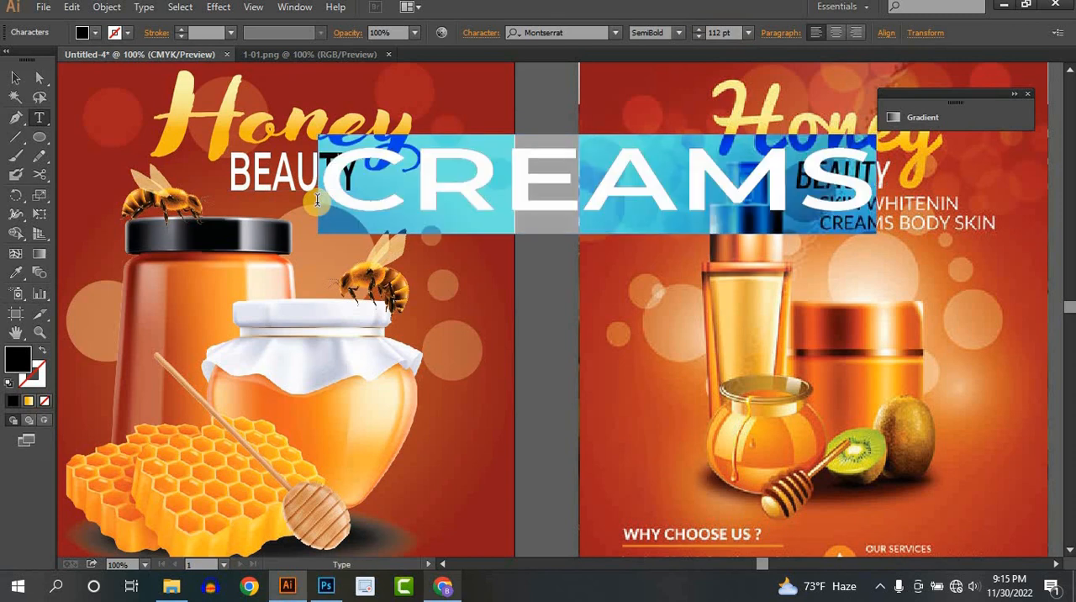
{"action": "key", "text": "BackSpace"}
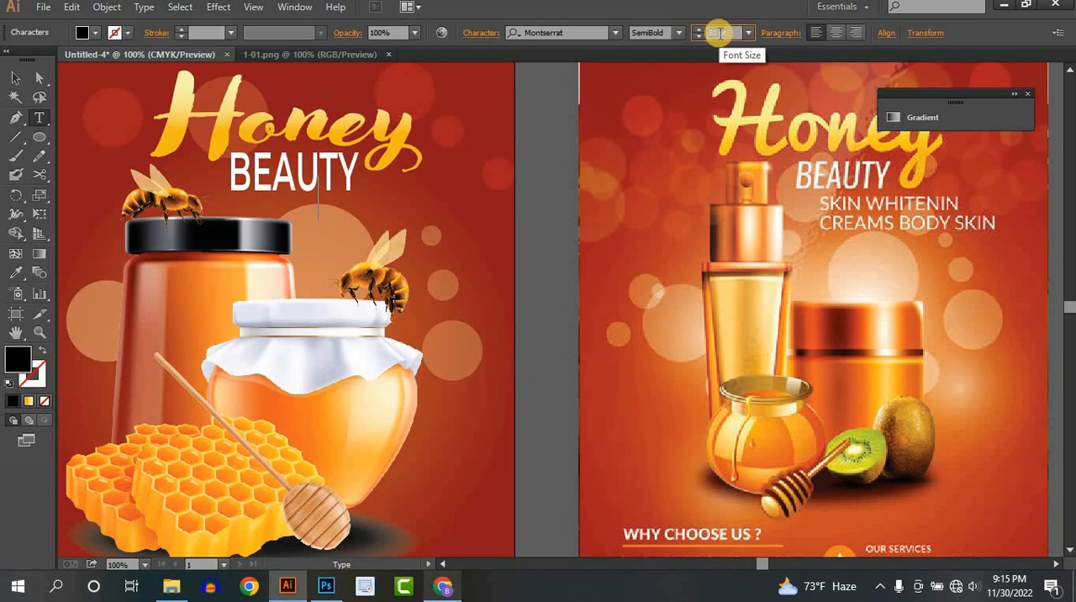
- Set the new text's size to 37 pt and enter "SKIN WHITENIN" and "CREAMS BODY SKIN" on two lines
{"action": "left_click", "coordinate": [717, 32]}
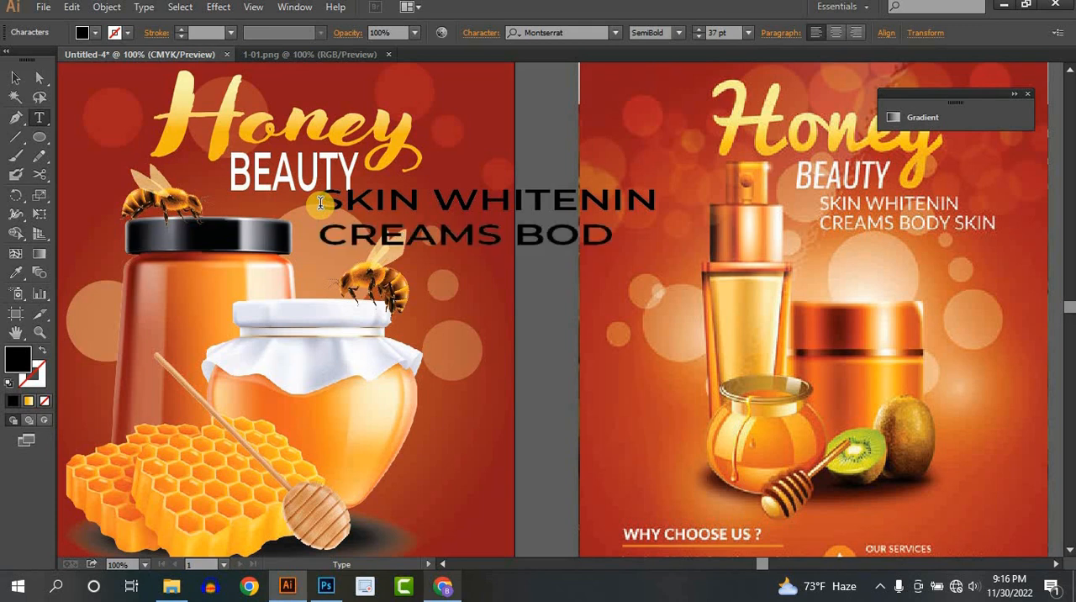
{"action": "type", "text": "N"}
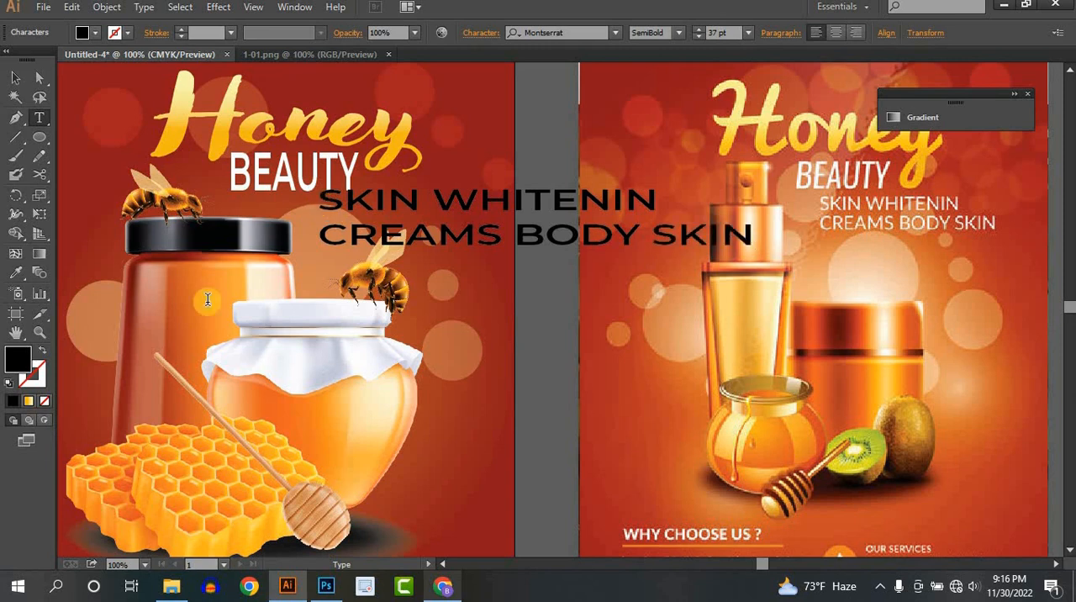
{"action": "left_click", "coordinate": [15, 79]}
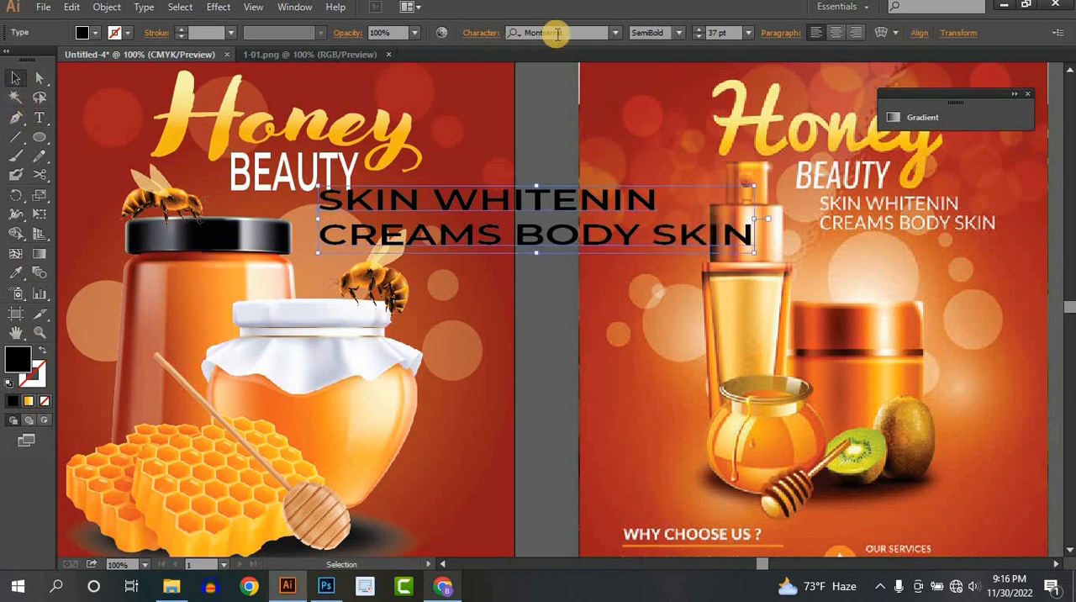
- Set the two-line subheading to Regular weight and narrow it to fit below BEAUTY at 29.98 pt
{"action": "left_click", "coordinate": [681, 33]}
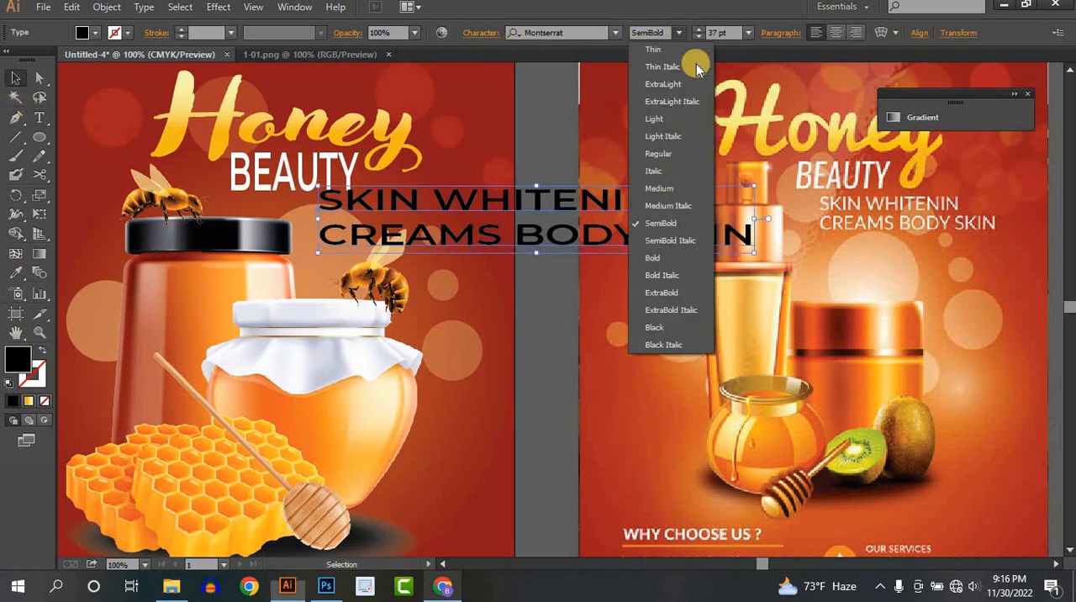
{"action": "left_click", "coordinate": [677, 154]}
{"action": "left_click_drag", "start_coordinate": [747, 251], "coordinate": [475, 246]}
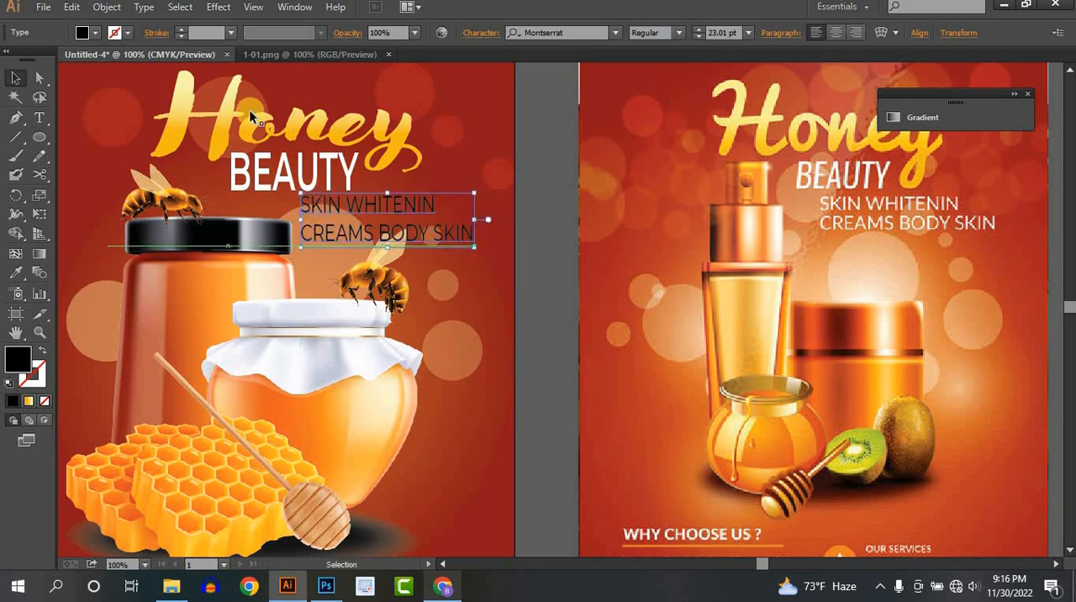
- Fill the two-line subheading with white
{"action": "left_click", "coordinate": [90, 35]}
{"action": "left_click", "coordinate": [33, 63]}
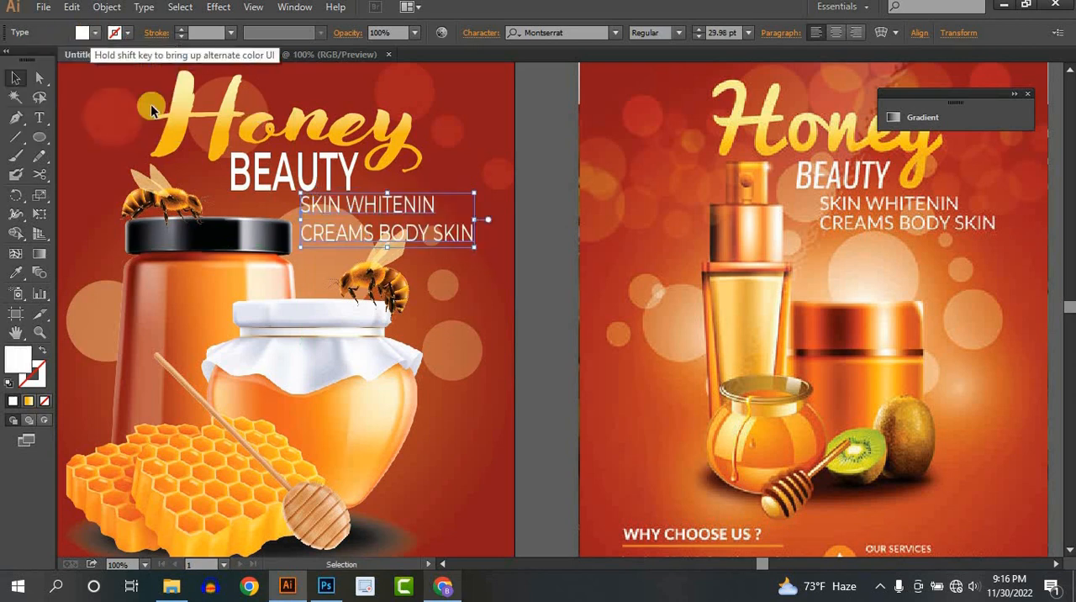
{"action": "left_click", "coordinate": [507, 288]}
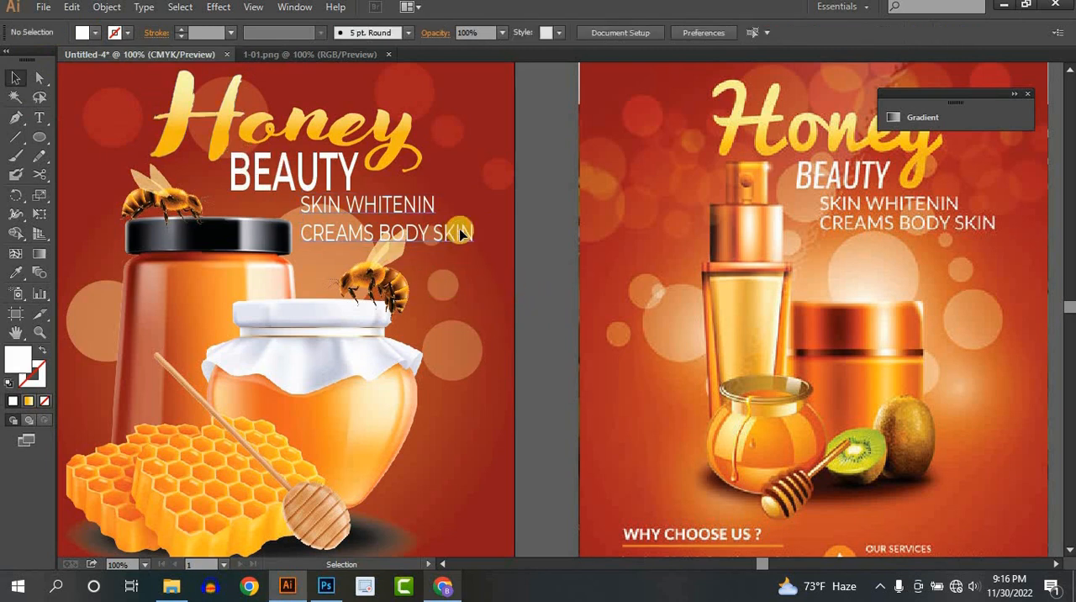
- Set the two-line subheading's weight to Medium
{"action": "left_click", "coordinate": [461, 231]}
{"action": "left_click", "coordinate": [685, 31]}
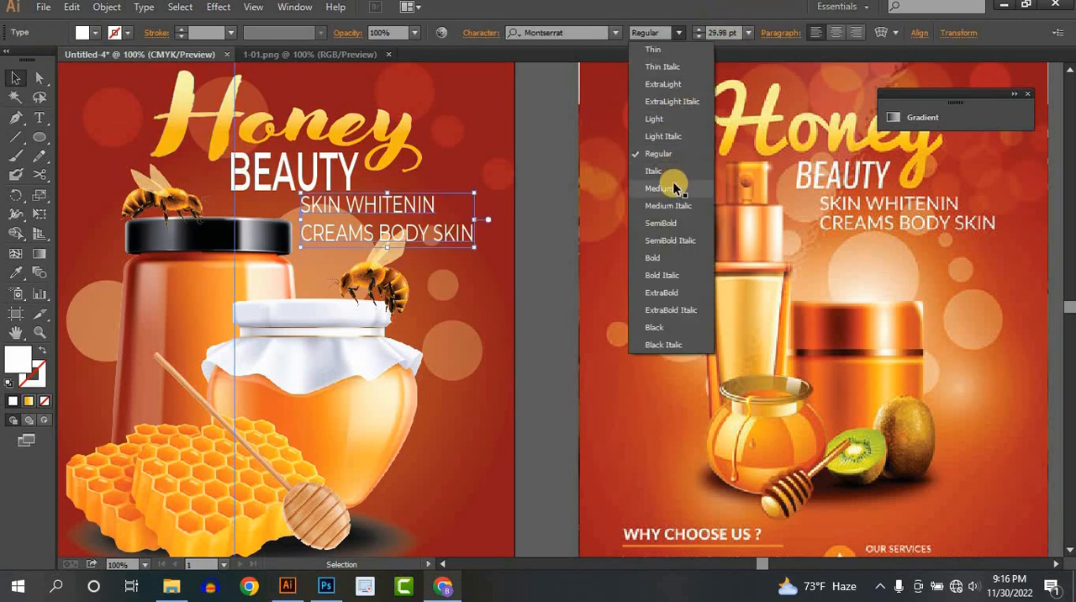
{"action": "left_click", "coordinate": [672, 181]}
{"action": "left_click", "coordinate": [538, 261]}
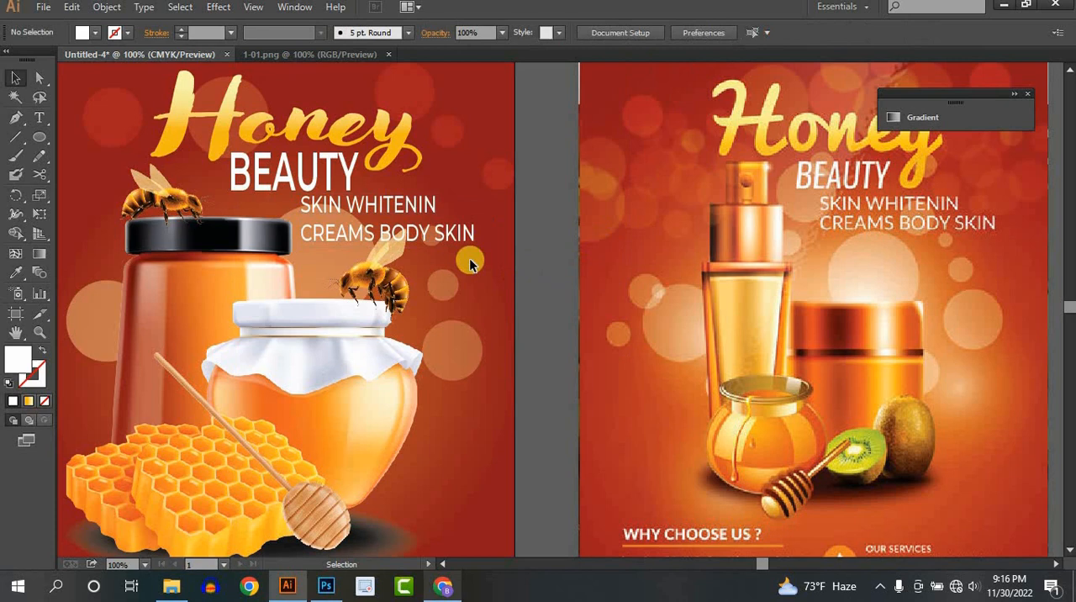
- Reduce the subheading's height to 23.23 pt so its two lines sit closer together beneath BEAUTY
{"action": "left_click", "coordinate": [373, 228]}
{"action": "left_click_drag", "start_coordinate": [388, 247], "coordinate": [372, 228]}
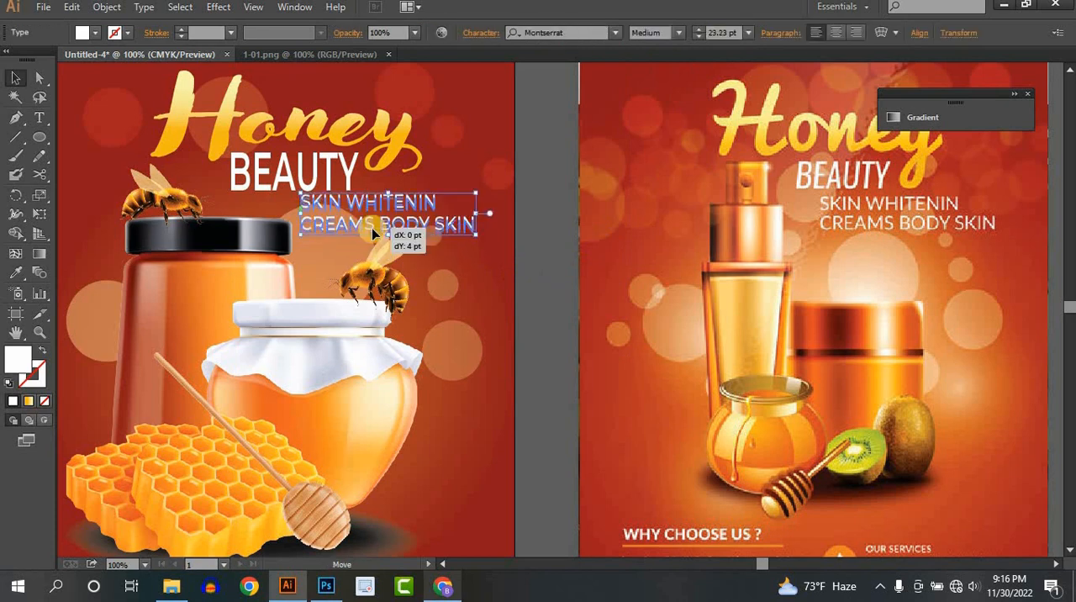
{"action": "left_click", "coordinate": [539, 272]}
- Show the rulers and place a vertical guide about 36 pt inside the flyer's left edge
{"action": "scroll", "coordinate": [539, 273], "scroll_direction": "down", "scroll_amount": 1}
{"action": "left_click_drag", "start_coordinate": [638, 311], "coordinate": [687, 290]}
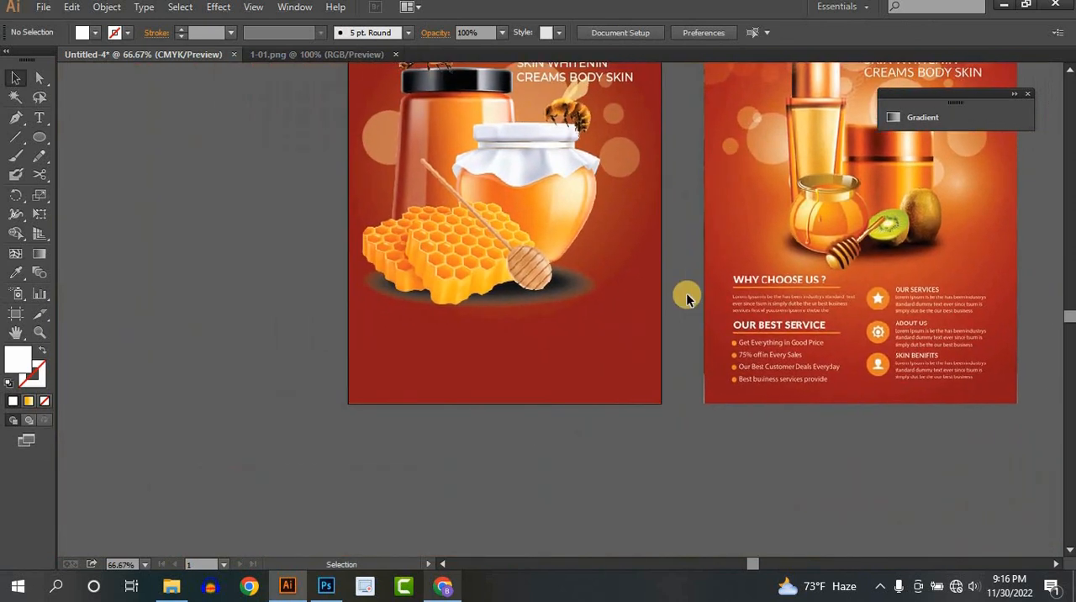
{"action": "scroll", "coordinate": [689, 299], "scroll_direction": "up", "scroll_amount": 1}
{"action": "left_click_drag", "start_coordinate": [660, 358], "coordinate": [600, 291]}
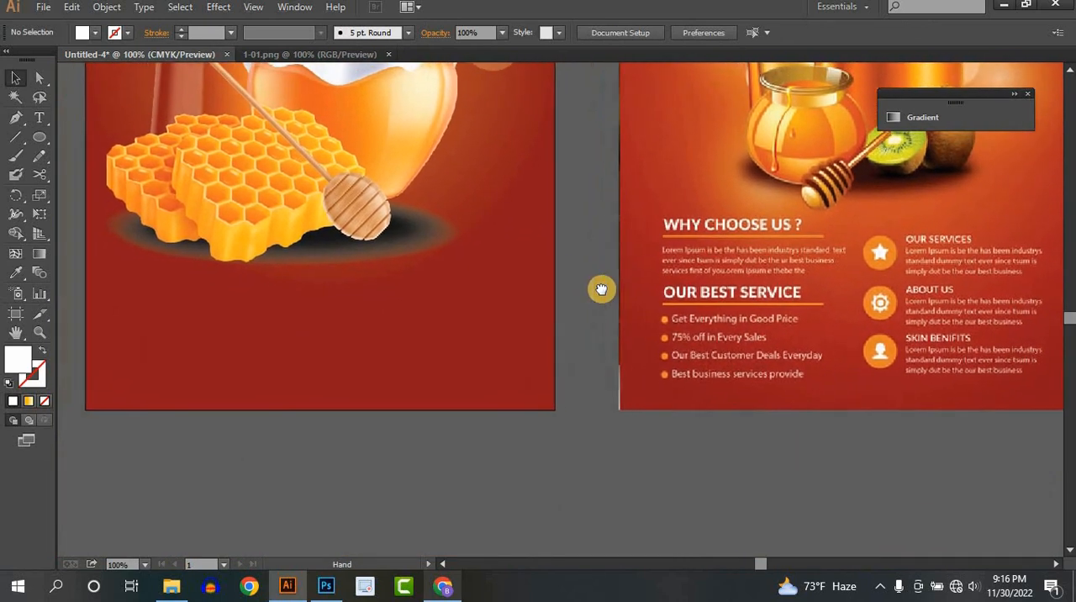
{"action": "left_click", "coordinate": [37, 119]}
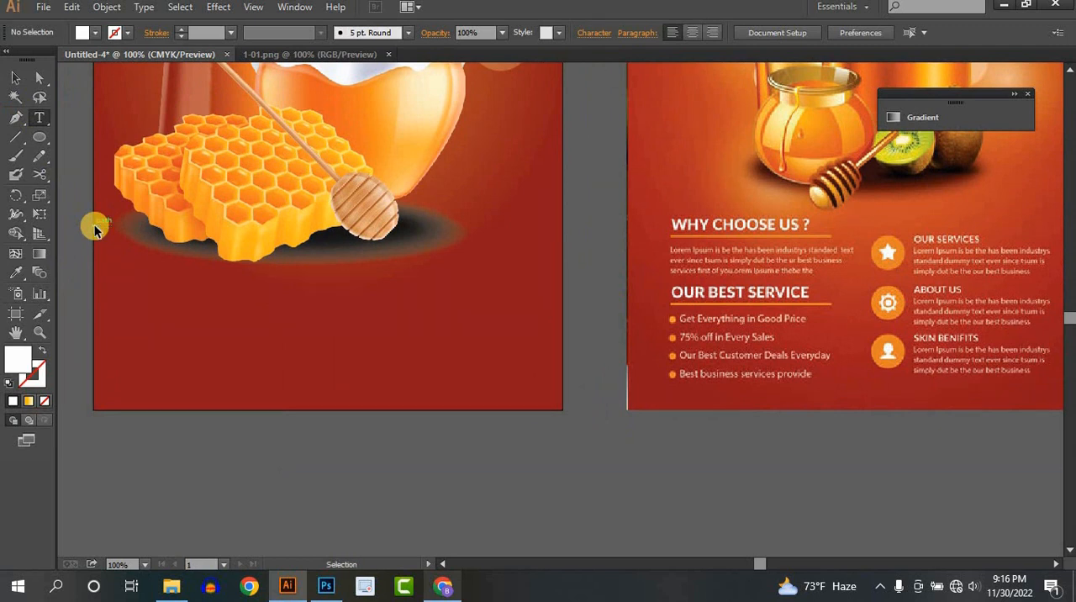
{"action": "key", "text": "ctrl+r"}
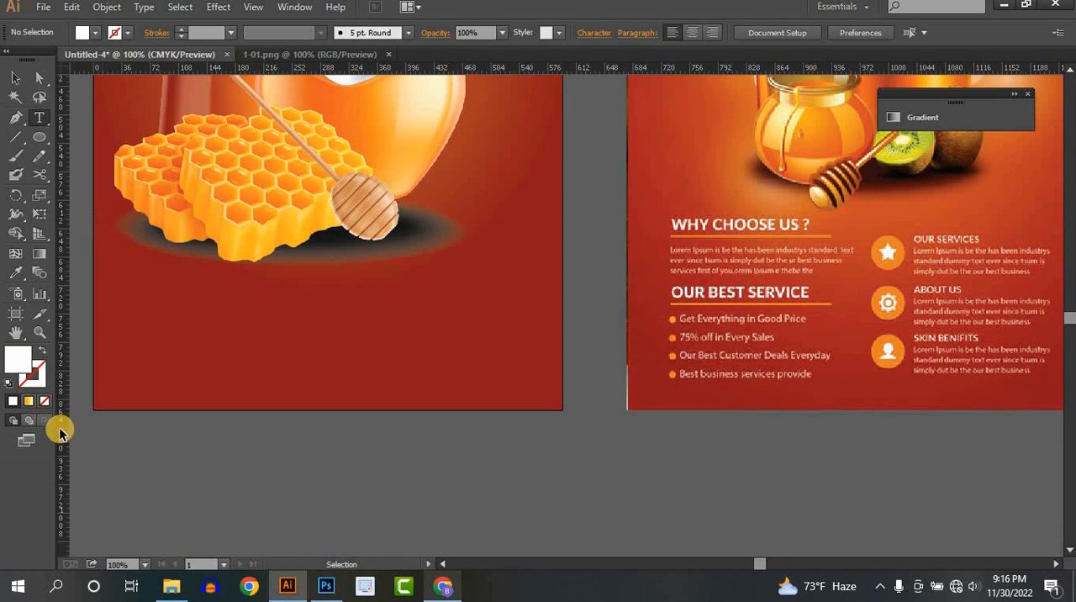
{"action": "left_click_drag", "start_coordinate": [59, 431], "coordinate": [124, 437]}
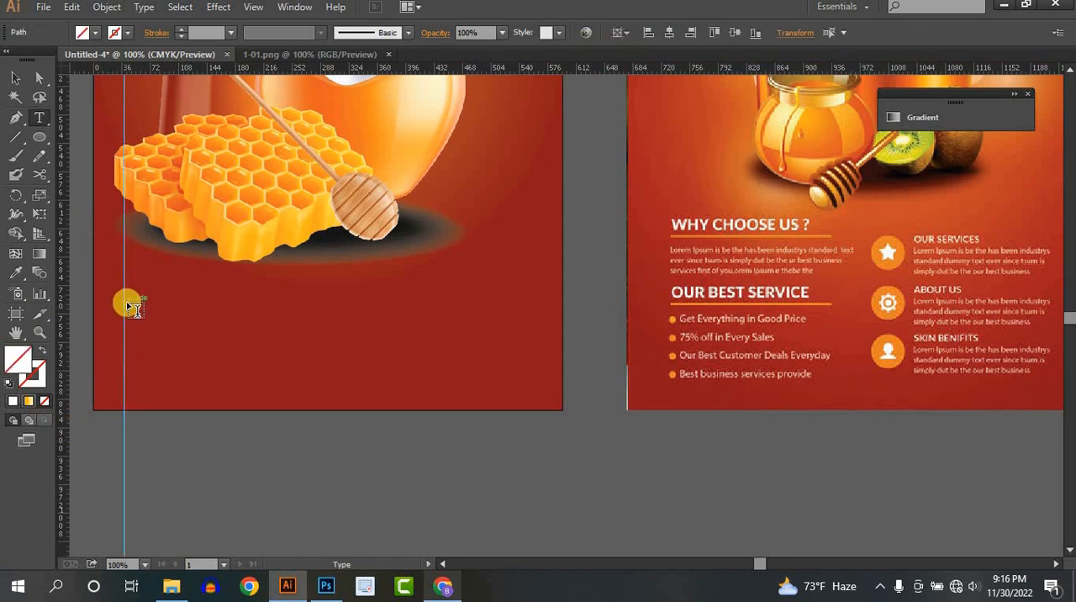
- Add the heading "WHY CHOOSE US?" at the vertical guide below the honeycomb and scale it down to 24.42 pt
{"action": "left_click", "coordinate": [170, 317]}
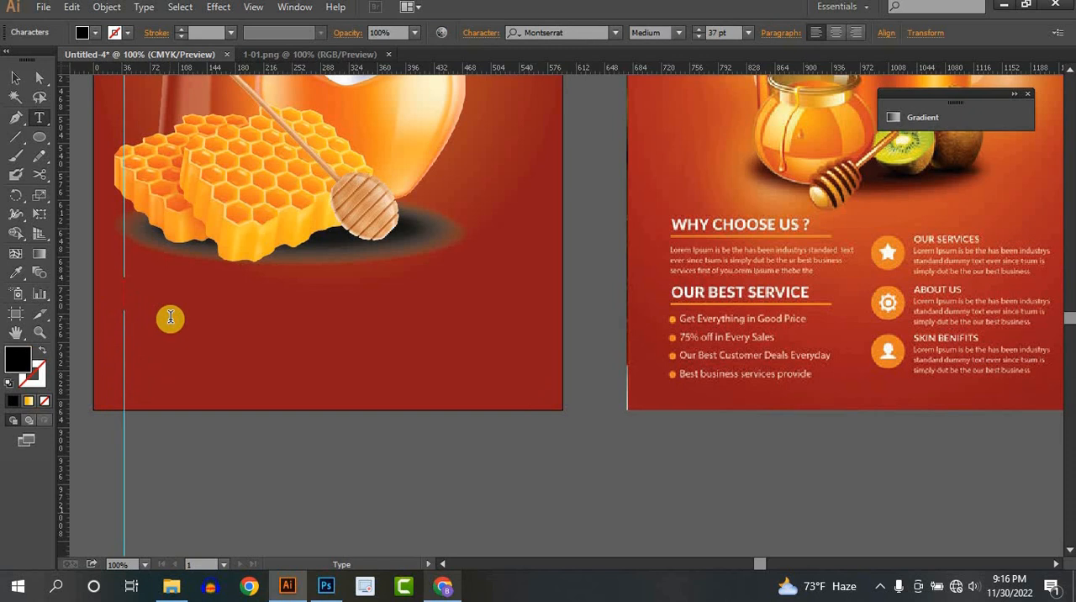
{"action": "type", "text": "CH"}
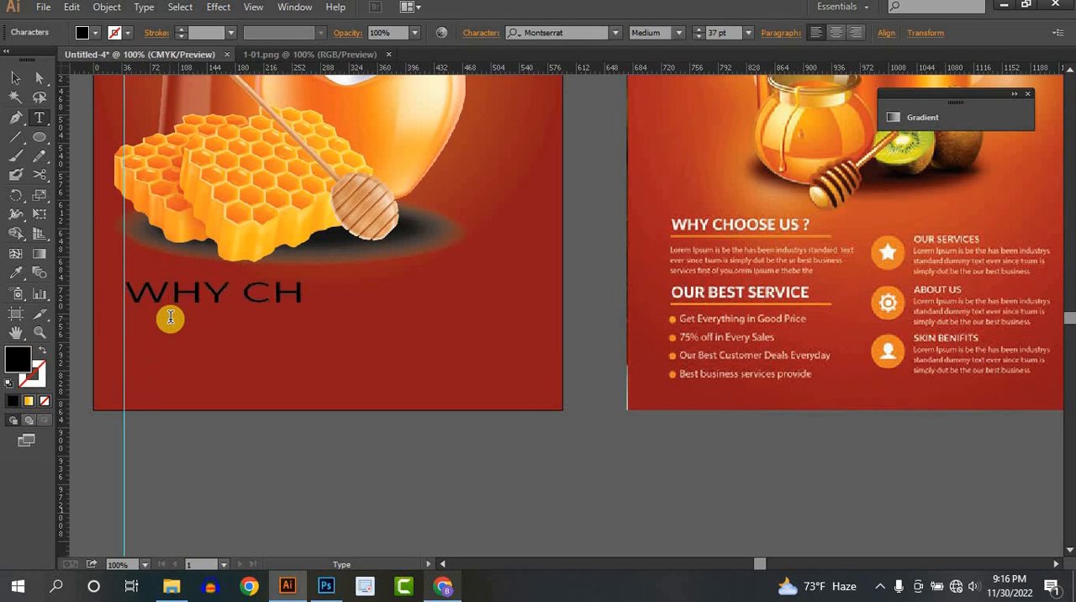
{"action": "type", "text": "OOSE US"}
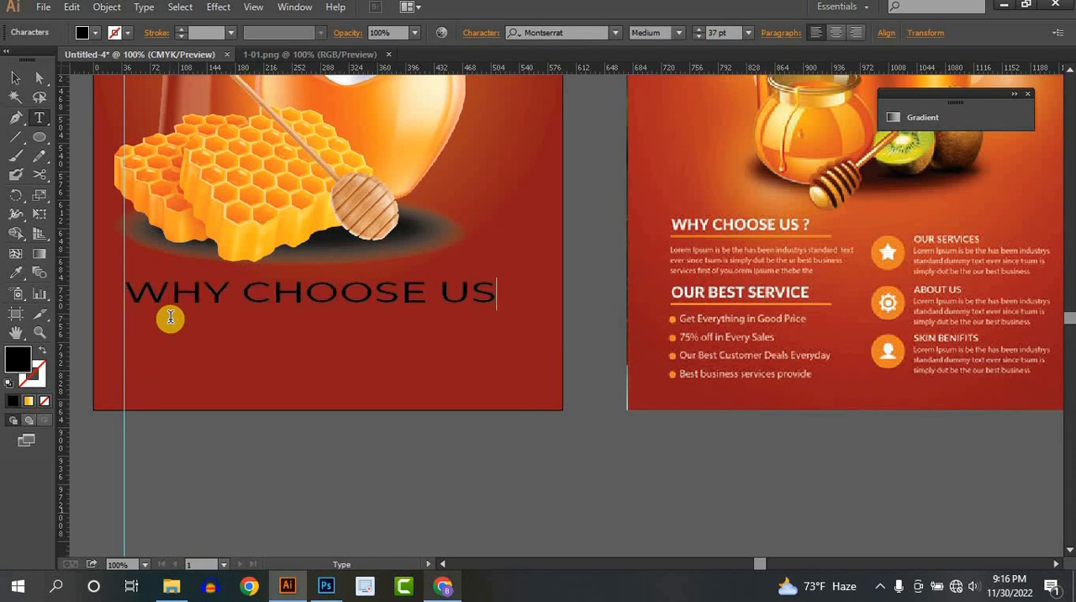
{"action": "type", "text": "?"}
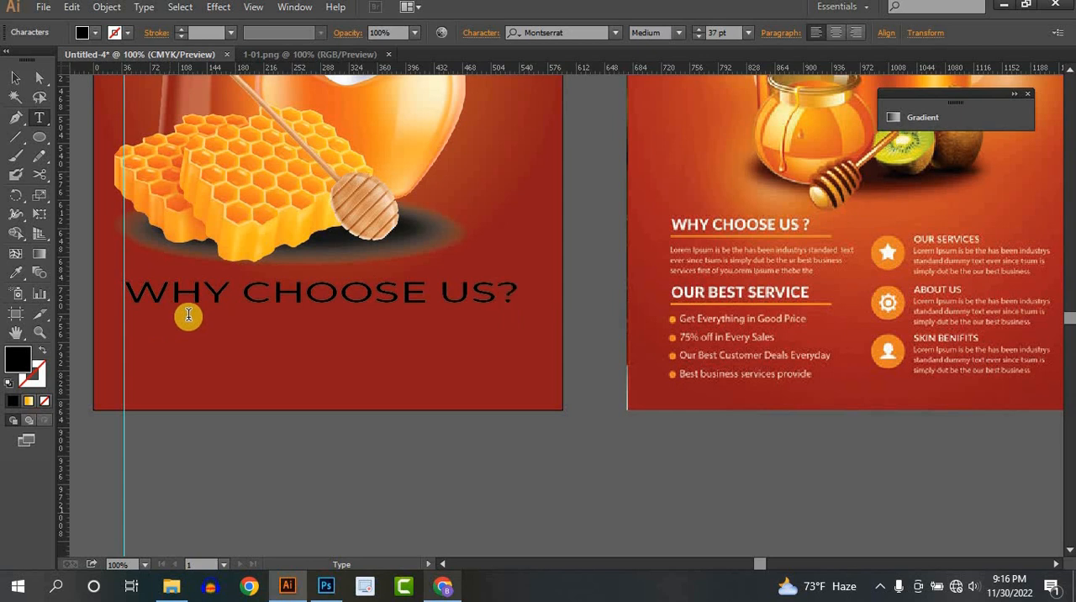
{"action": "left_click", "coordinate": [16, 78]}
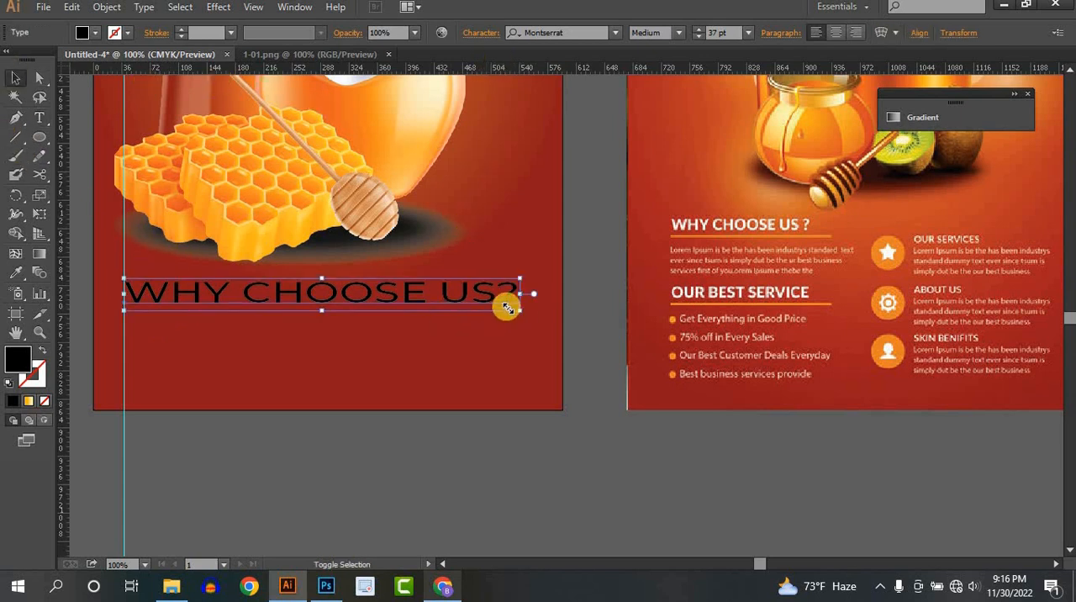
{"action": "left_click_drag", "start_coordinate": [518, 308], "coordinate": [261, 300]}
- Set the WHY CHOOSE US? heading's weight to Bold and fill it with white
{"action": "left_click", "coordinate": [678, 33]}
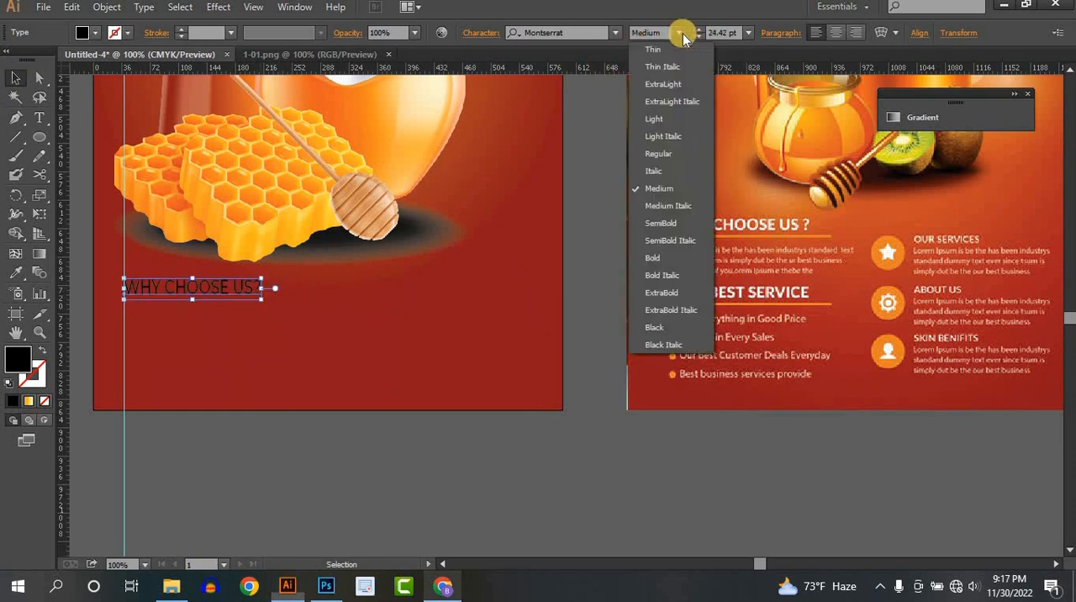
{"action": "left_click", "coordinate": [655, 260]}
{"action": "left_click", "coordinate": [96, 33]}
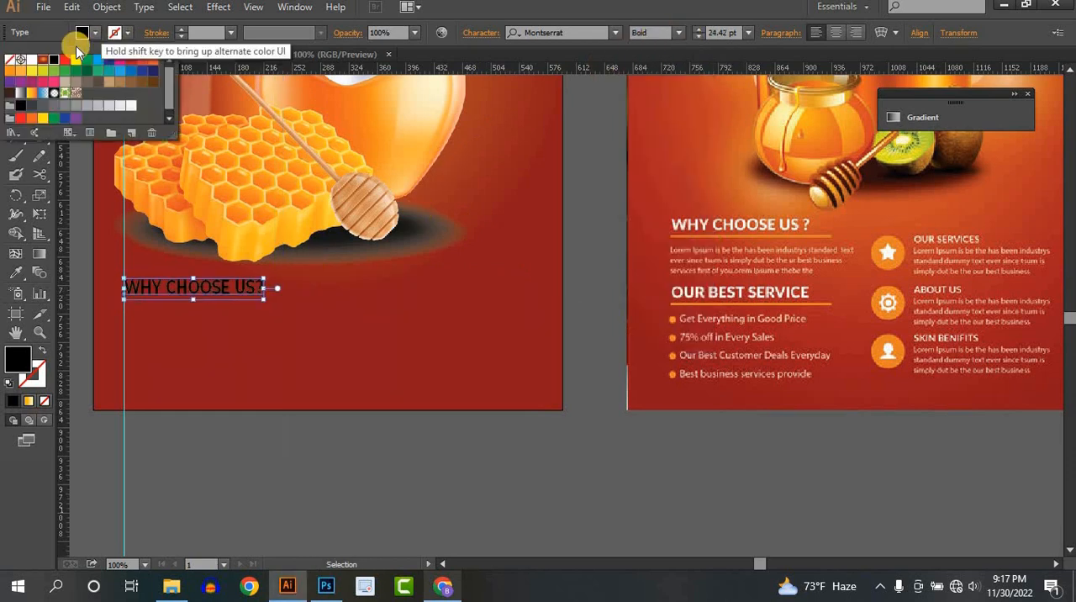
{"action": "left_click", "coordinate": [34, 60]}
{"action": "left_click", "coordinate": [249, 466]}
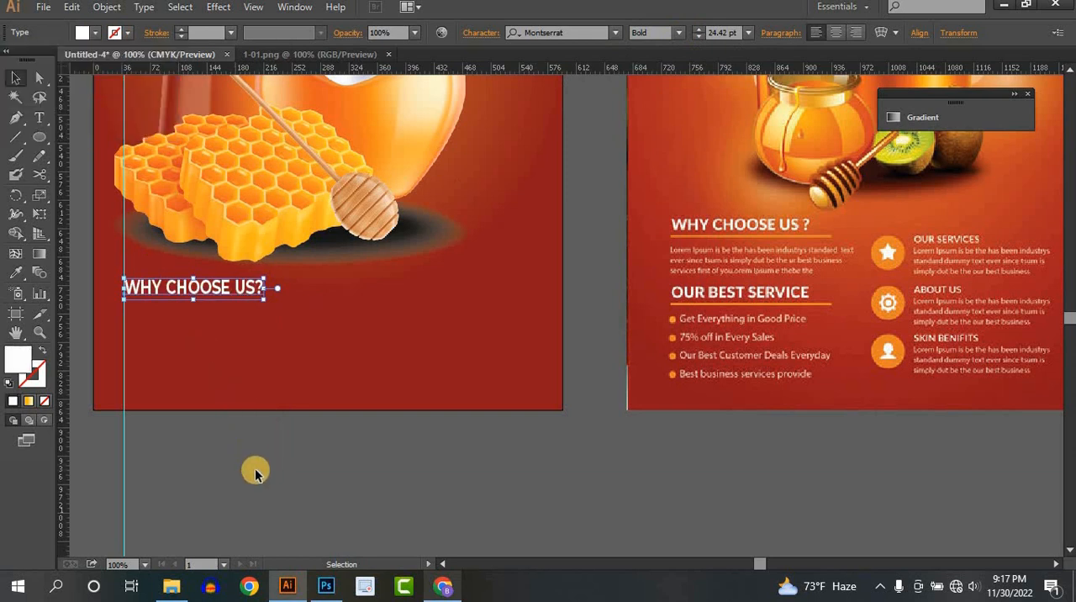
- Draw a horizontal line from the guide beneath the WHY CHOOSE US? heading and give it a 4 pt light orange stroke
{"action": "left_click", "coordinate": [15, 137]}
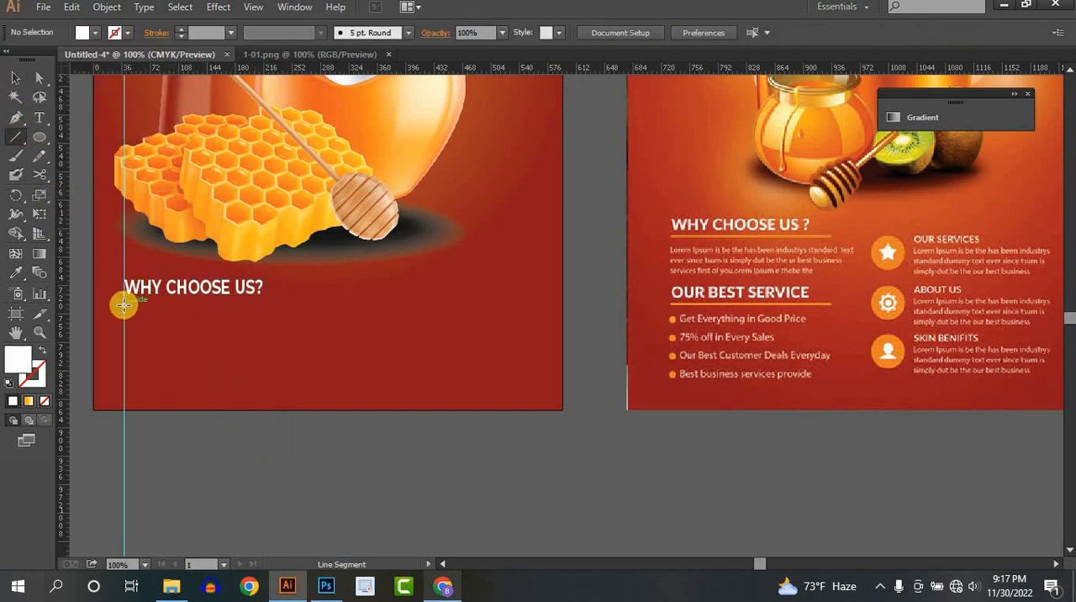
{"action": "left_click_drag", "start_coordinate": [127, 307], "coordinate": [268, 305]}
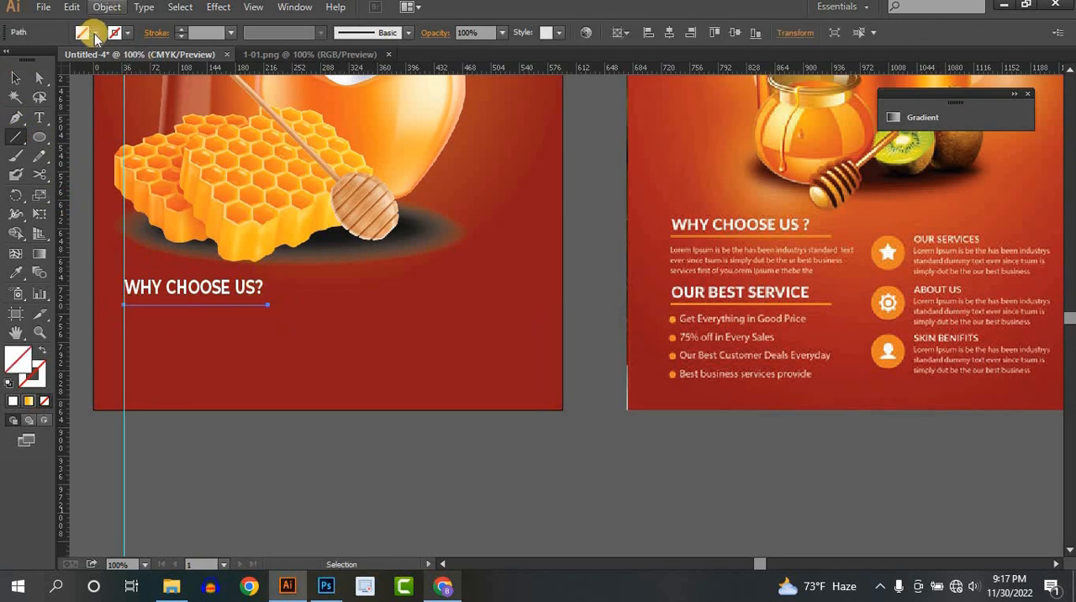
{"action": "left_click", "coordinate": [133, 33]}
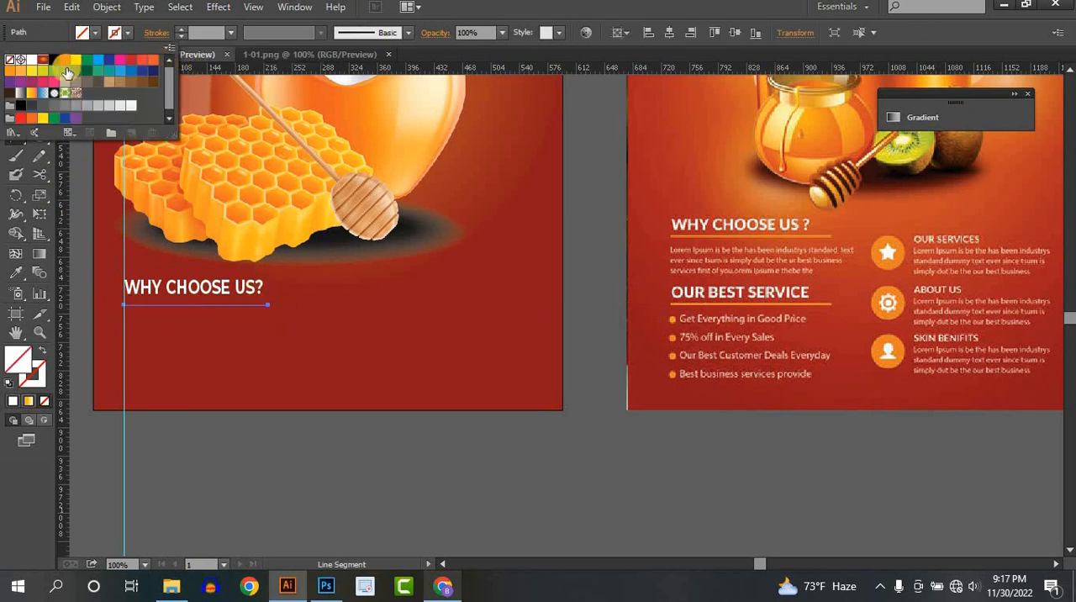
{"action": "left_click", "coordinate": [17, 74]}
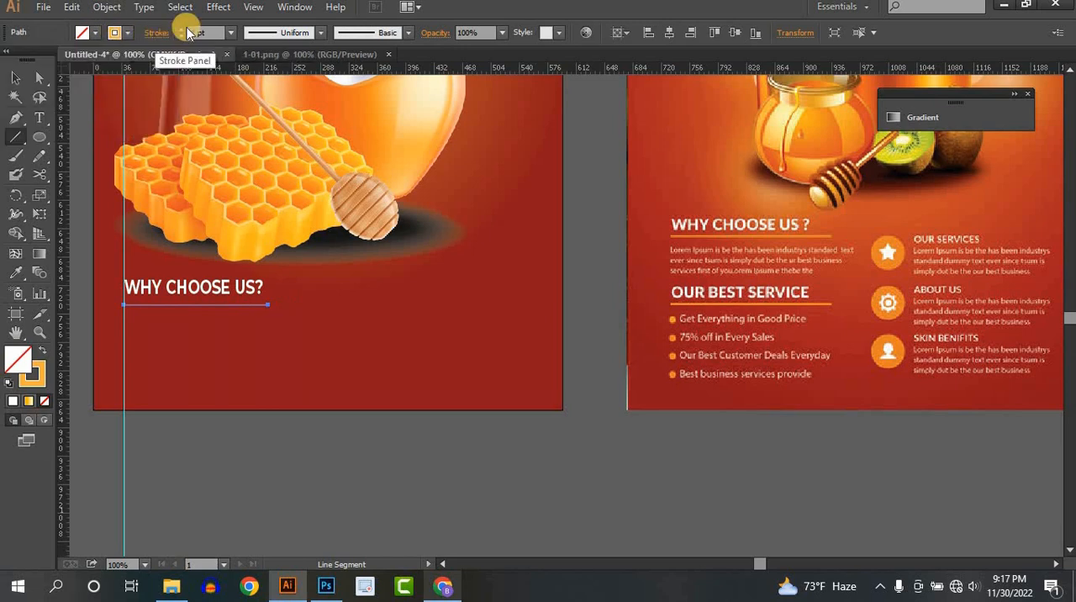
{"action": "left_click", "coordinate": [179, 29]}
{"action": "left_click", "coordinate": [179, 30]}
{"action": "left_click", "coordinate": [179, 29]}
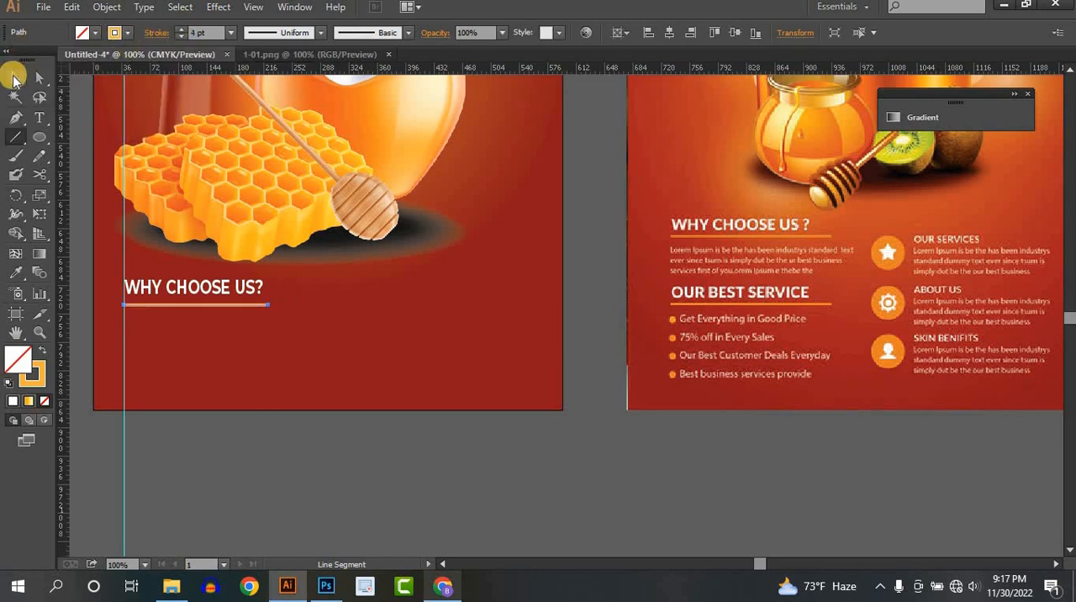
{"action": "left_click", "coordinate": [15, 76]}
{"action": "left_click", "coordinate": [292, 486]}
- Duplicate the WHY CHOOSE US? heading below its underline, change the copy to "OUR BEST SERVICE" and shift it slightly down
{"action": "scroll", "coordinate": [437, 362], "scroll_direction": "down", "scroll_amount": 1}
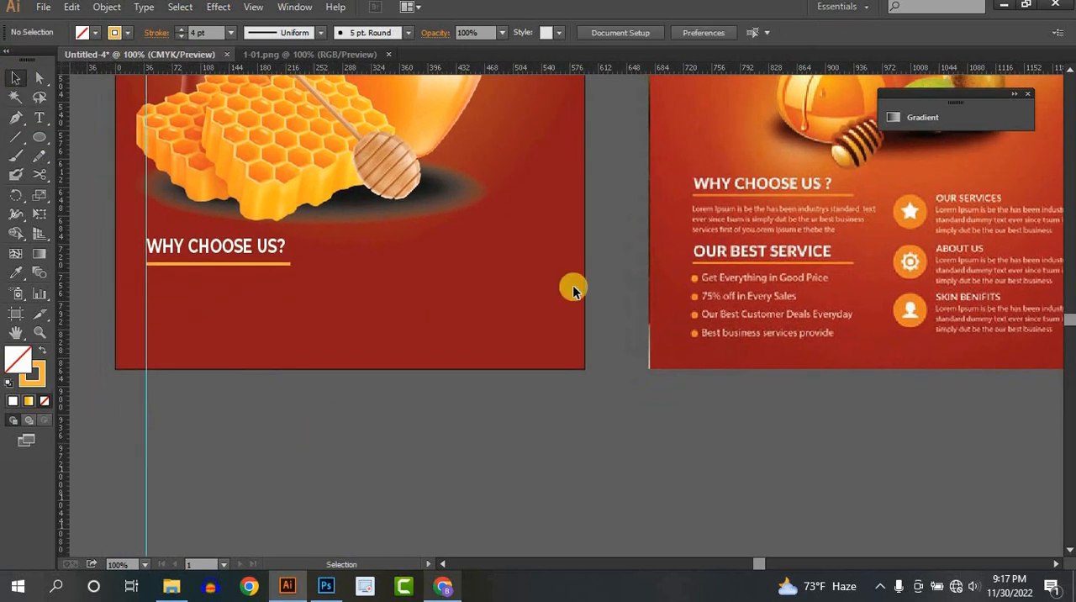
{"action": "left_click", "coordinate": [243, 248]}
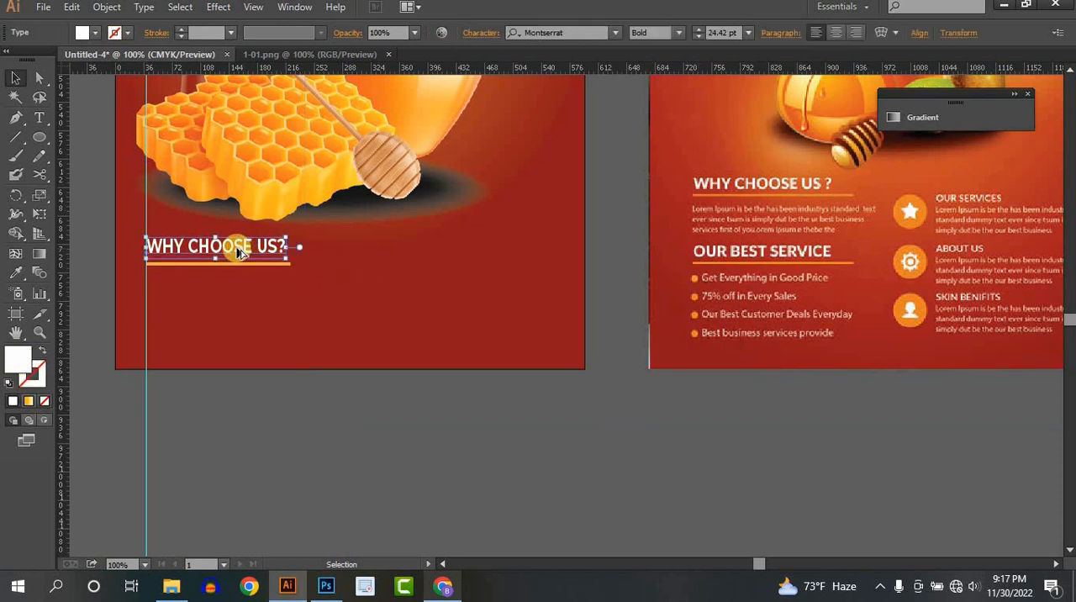
{"action": "left_click_drag", "start_coordinate": [244, 248], "coordinate": [238, 307]}
{"action": "double_click", "coordinate": [238, 307]}
{"action": "triple_click", "coordinate": [238, 307]}
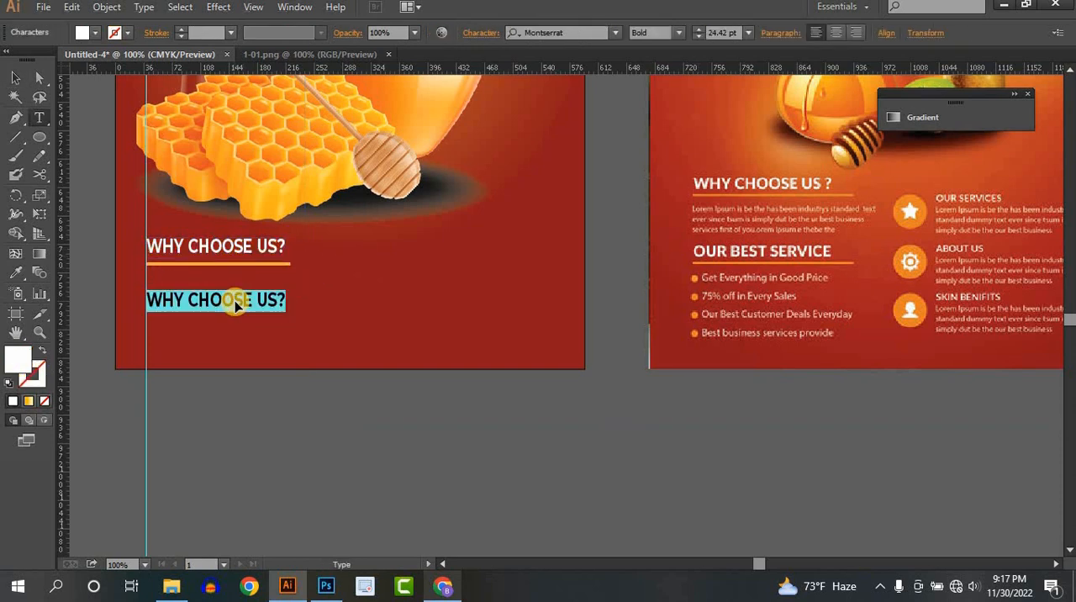
{"action": "type", "text": "OUR BEST SERVICE"}
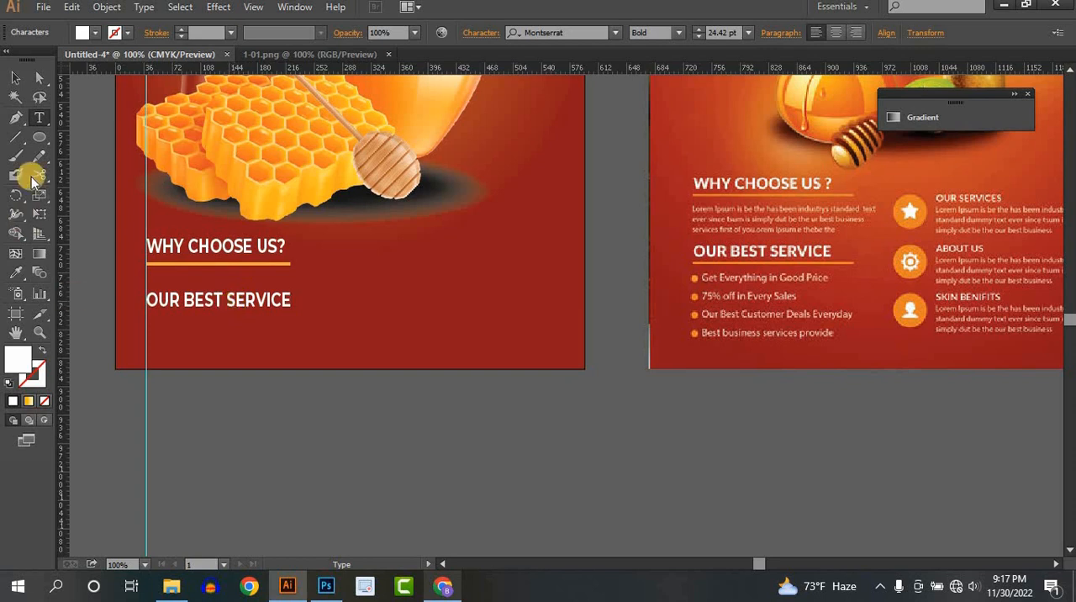
{"action": "left_click", "coordinate": [15, 77]}
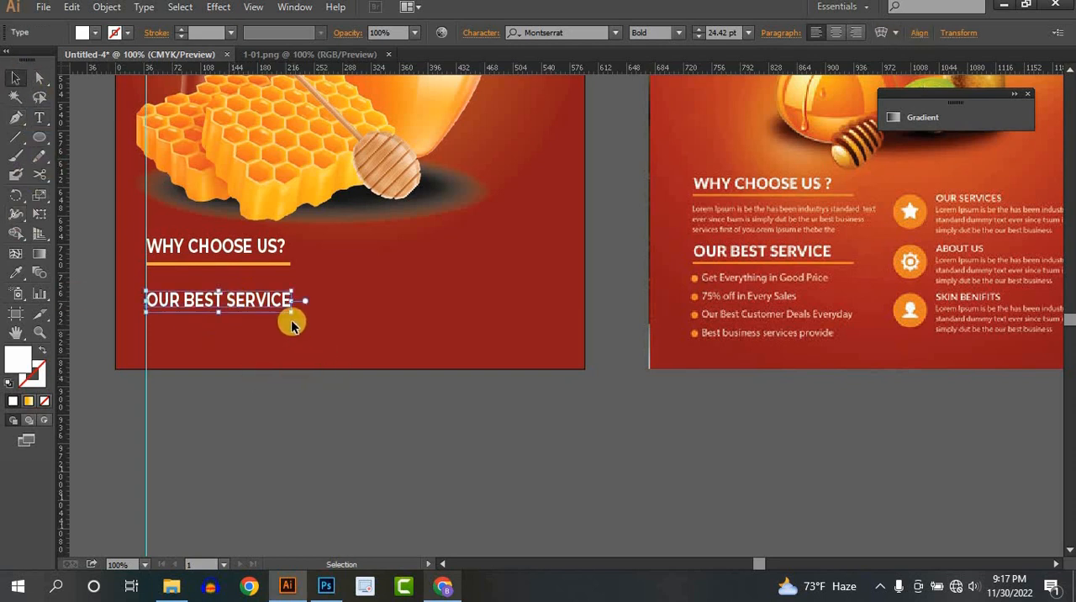
{"action": "left_click_drag", "start_coordinate": [291, 311], "coordinate": [259, 311]}
- Copy the orange underline to just beneath the OUR BEST SERVICE heading
{"action": "left_click", "coordinate": [243, 264]}
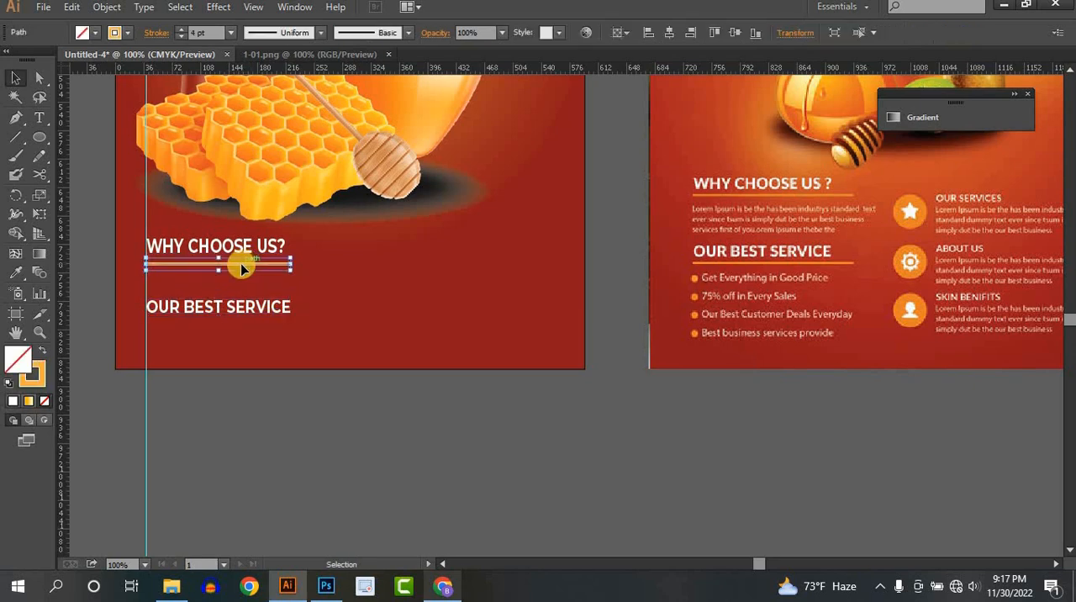
{"action": "left_click_drag", "start_coordinate": [241, 267], "coordinate": [241, 325]}
{"action": "left_click", "coordinate": [269, 433]}
- Compare the flyer with the reference and examine the reference's lower headings, paragraph, bullet list and icon entries up close
{"action": "scroll", "coordinate": [383, 327], "scroll_direction": "down", "scroll_amount": 2}
{"action": "left_click_drag", "start_coordinate": [431, 280], "coordinate": [505, 395]}
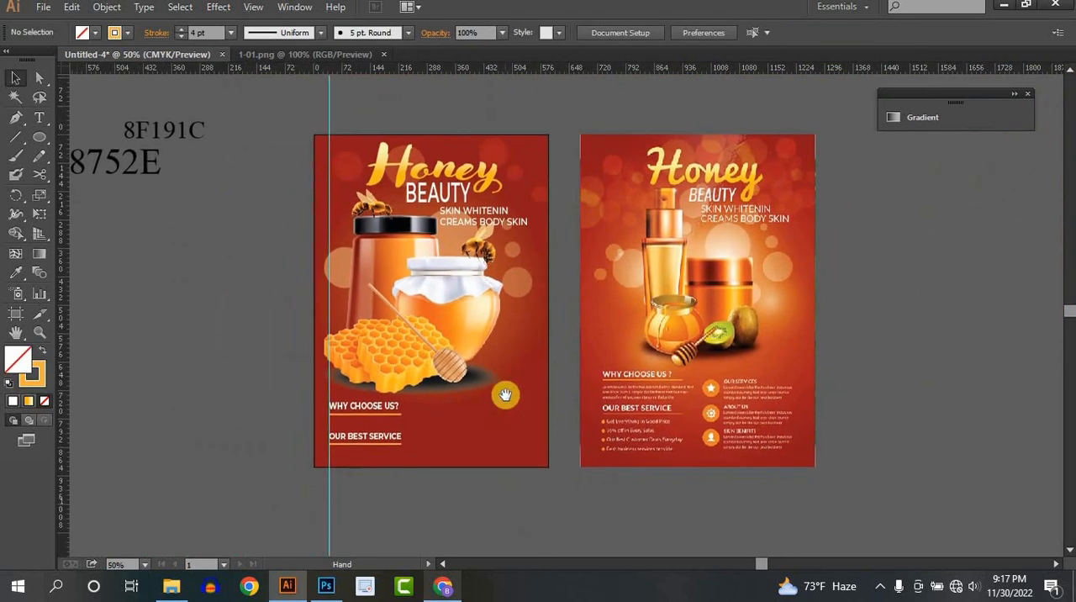
{"action": "left_click_drag", "start_coordinate": [459, 322], "coordinate": [509, 305]}
{"action": "scroll", "coordinate": [516, 320], "scroll_direction": "up", "scroll_amount": 1}
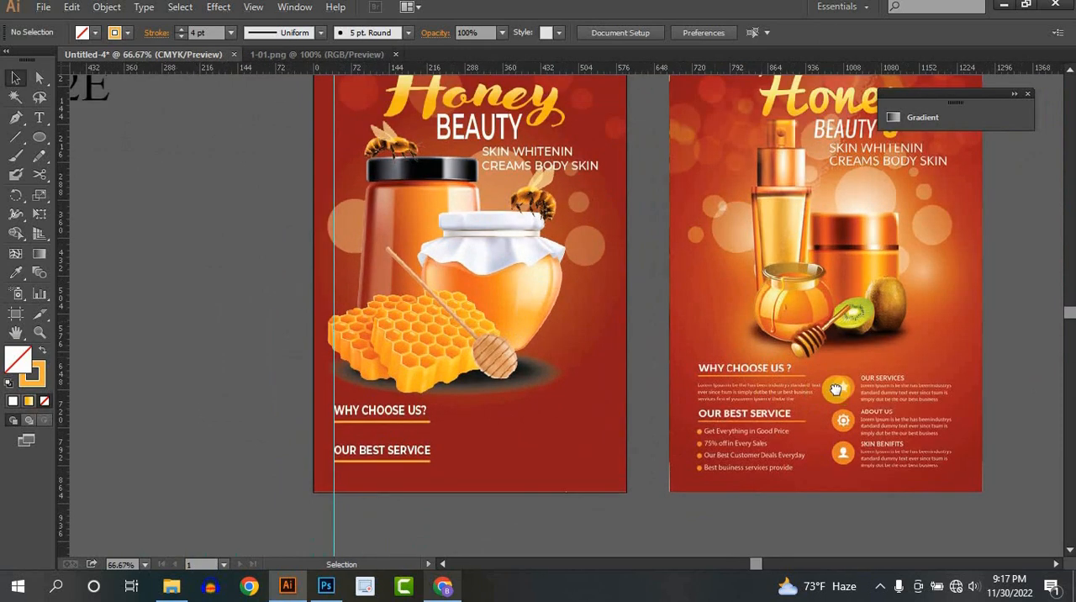
{"action": "left_click_drag", "start_coordinate": [838, 388], "coordinate": [717, 401]}
{"action": "scroll", "coordinate": [716, 404], "scroll_direction": "up", "scroll_amount": 2}
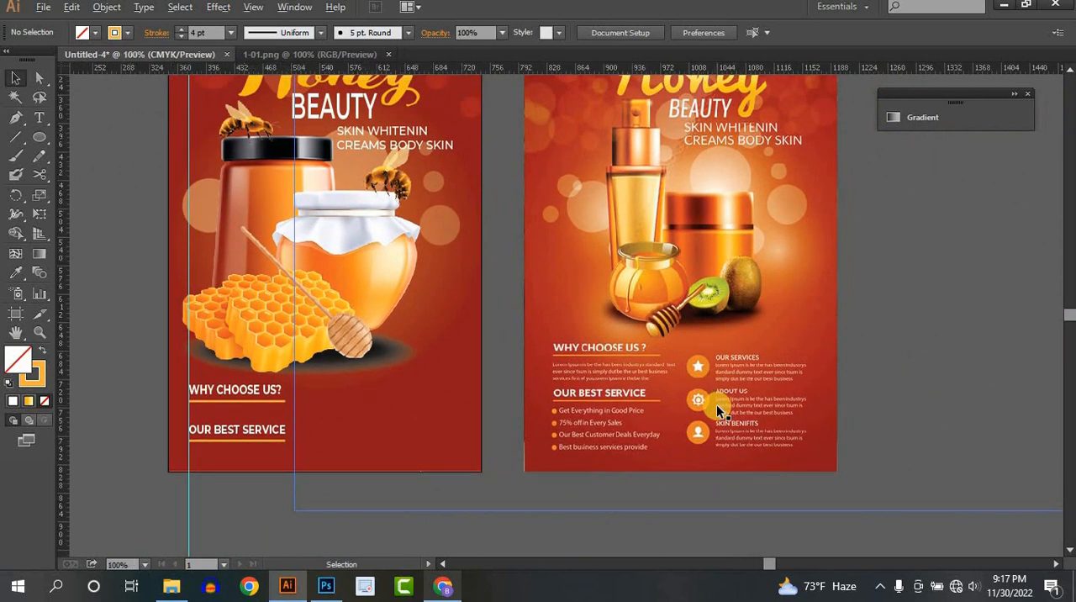
{"action": "left_click_drag", "start_coordinate": [722, 445], "coordinate": [649, 413]}
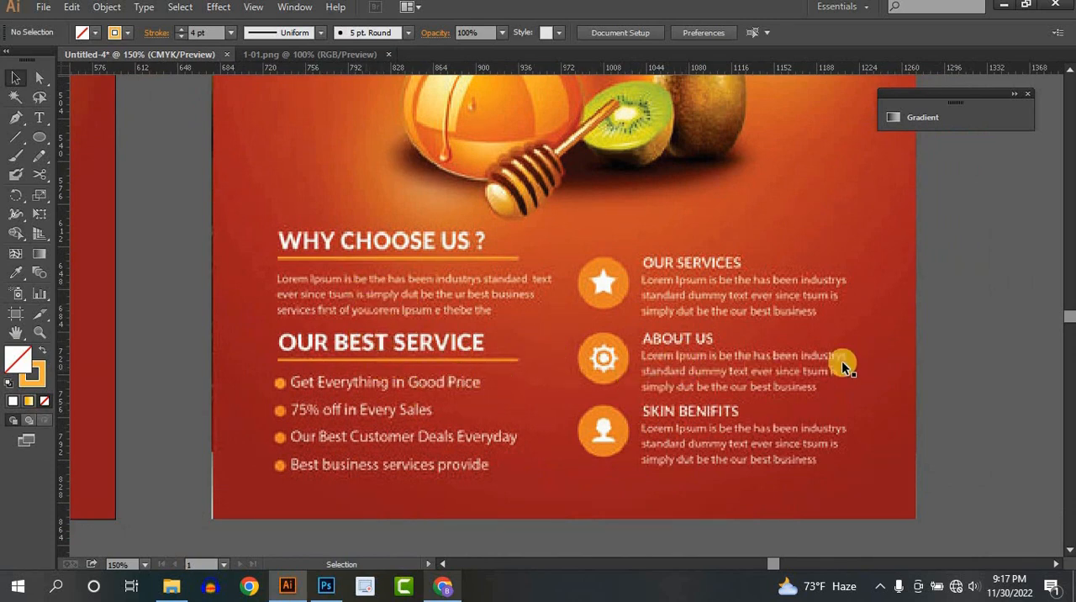
- Move the vertical guide off the flyer onto the empty pasteboard beyond its left edge
{"action": "scroll", "coordinate": [739, 354], "scroll_direction": "down", "scroll_amount": 1}
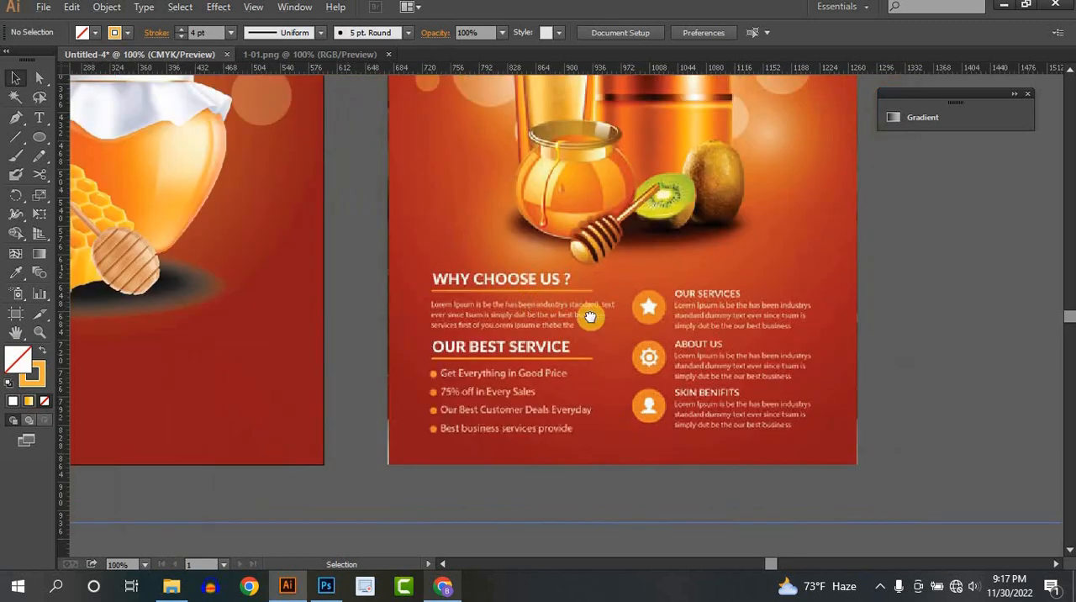
{"action": "left_click_drag", "start_coordinate": [550, 312], "coordinate": [771, 383]}
{"action": "scroll", "coordinate": [545, 334], "scroll_direction": "down", "scroll_amount": 1}
{"action": "left_click_drag", "start_coordinate": [554, 370], "coordinate": [661, 383]}
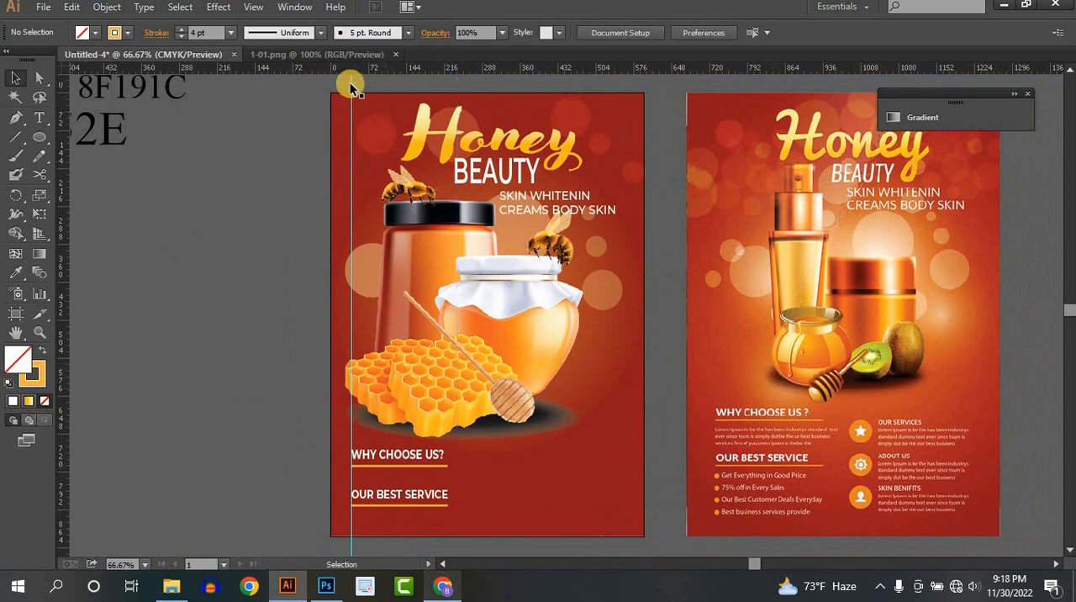
{"action": "left_click_drag", "start_coordinate": [351, 83], "coordinate": [260, 96]}
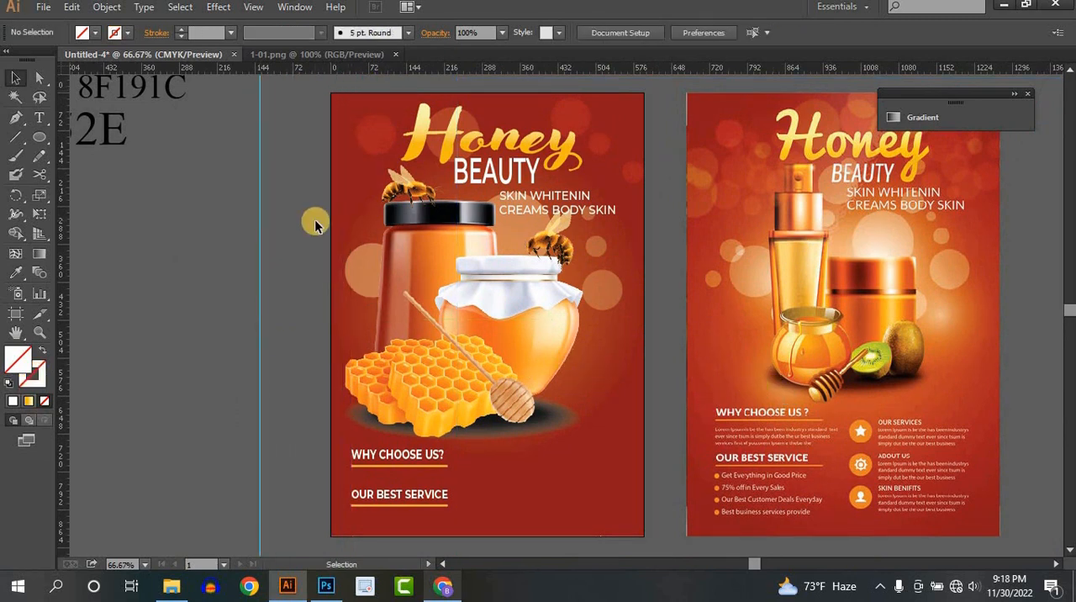